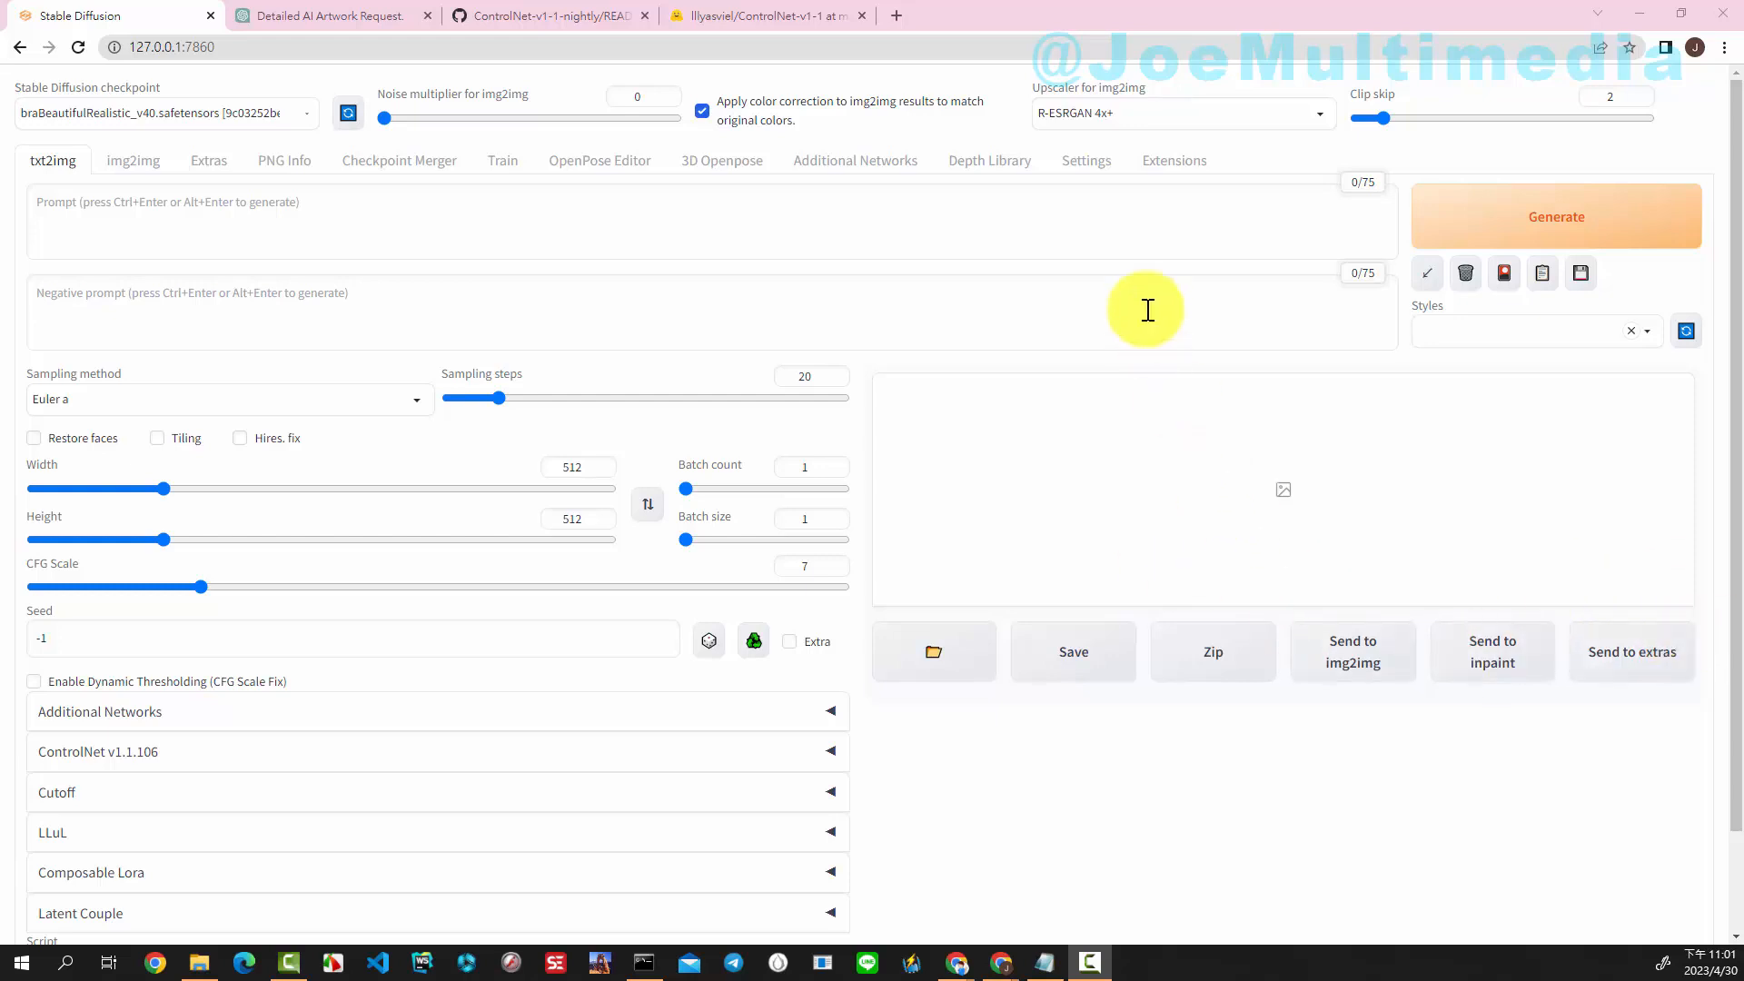
# - Check the installed extensions for updates, then apply the pending ControlNet and zh_TW localization updates and restart the UI
pyautogui.click(1162, 173)
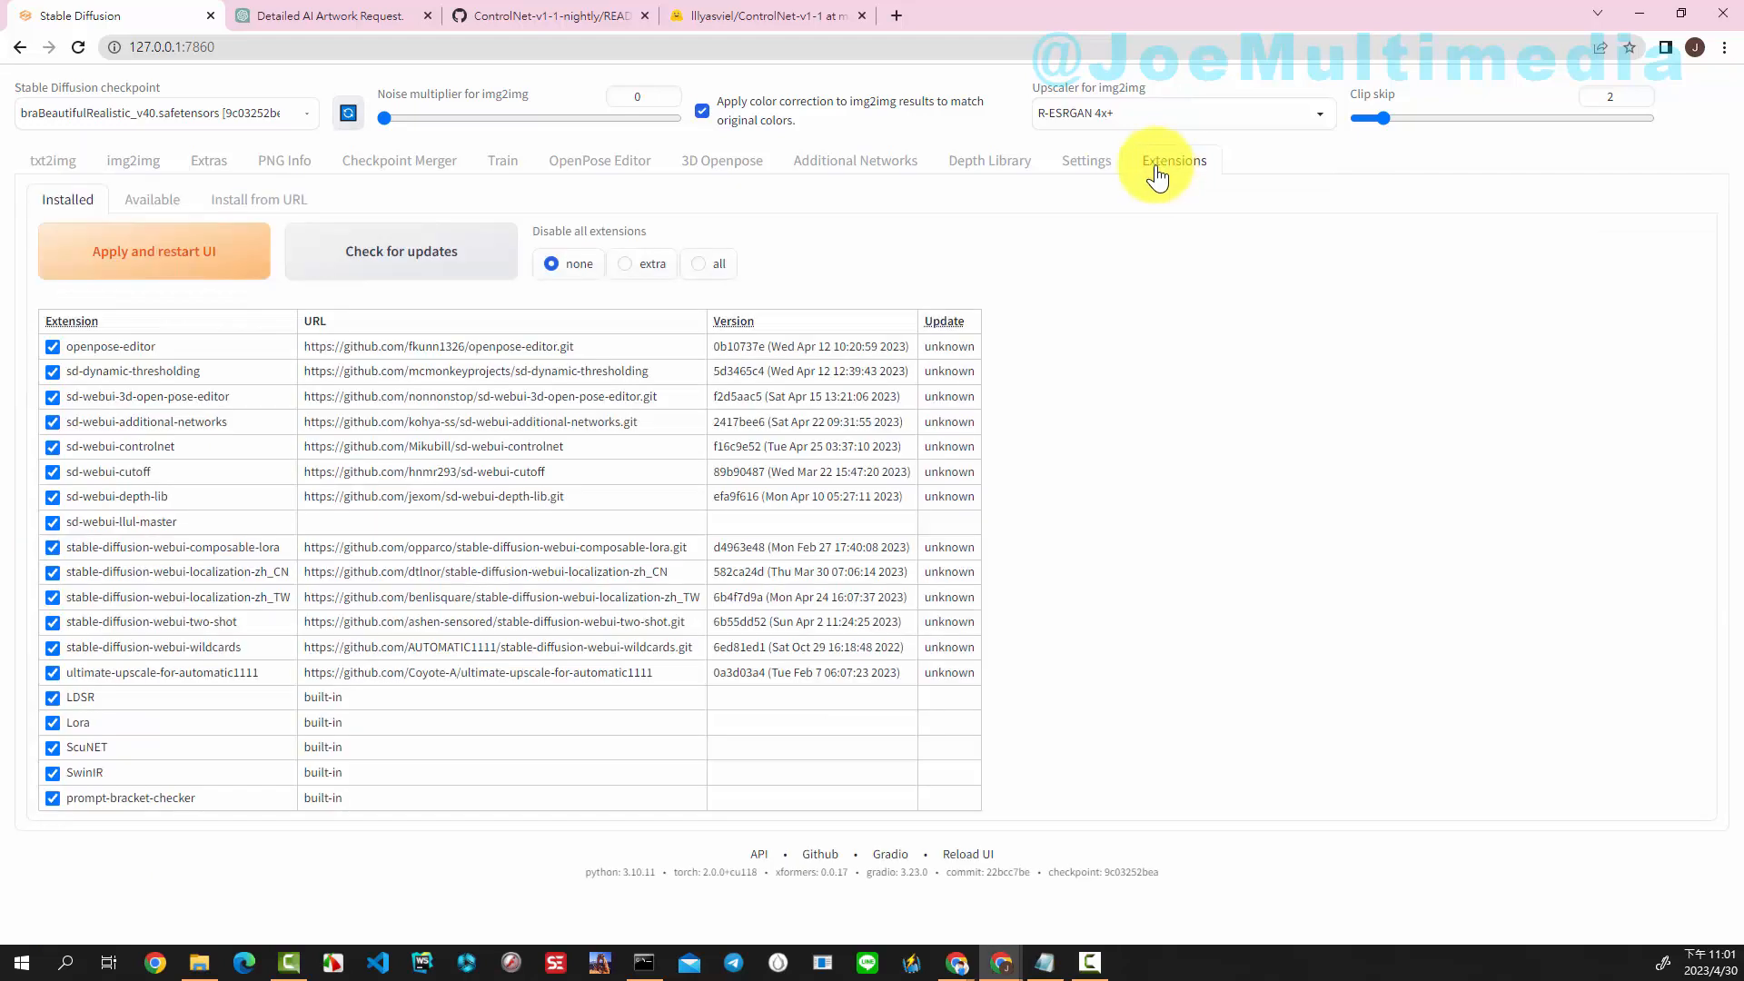
pyautogui.click(419, 259)
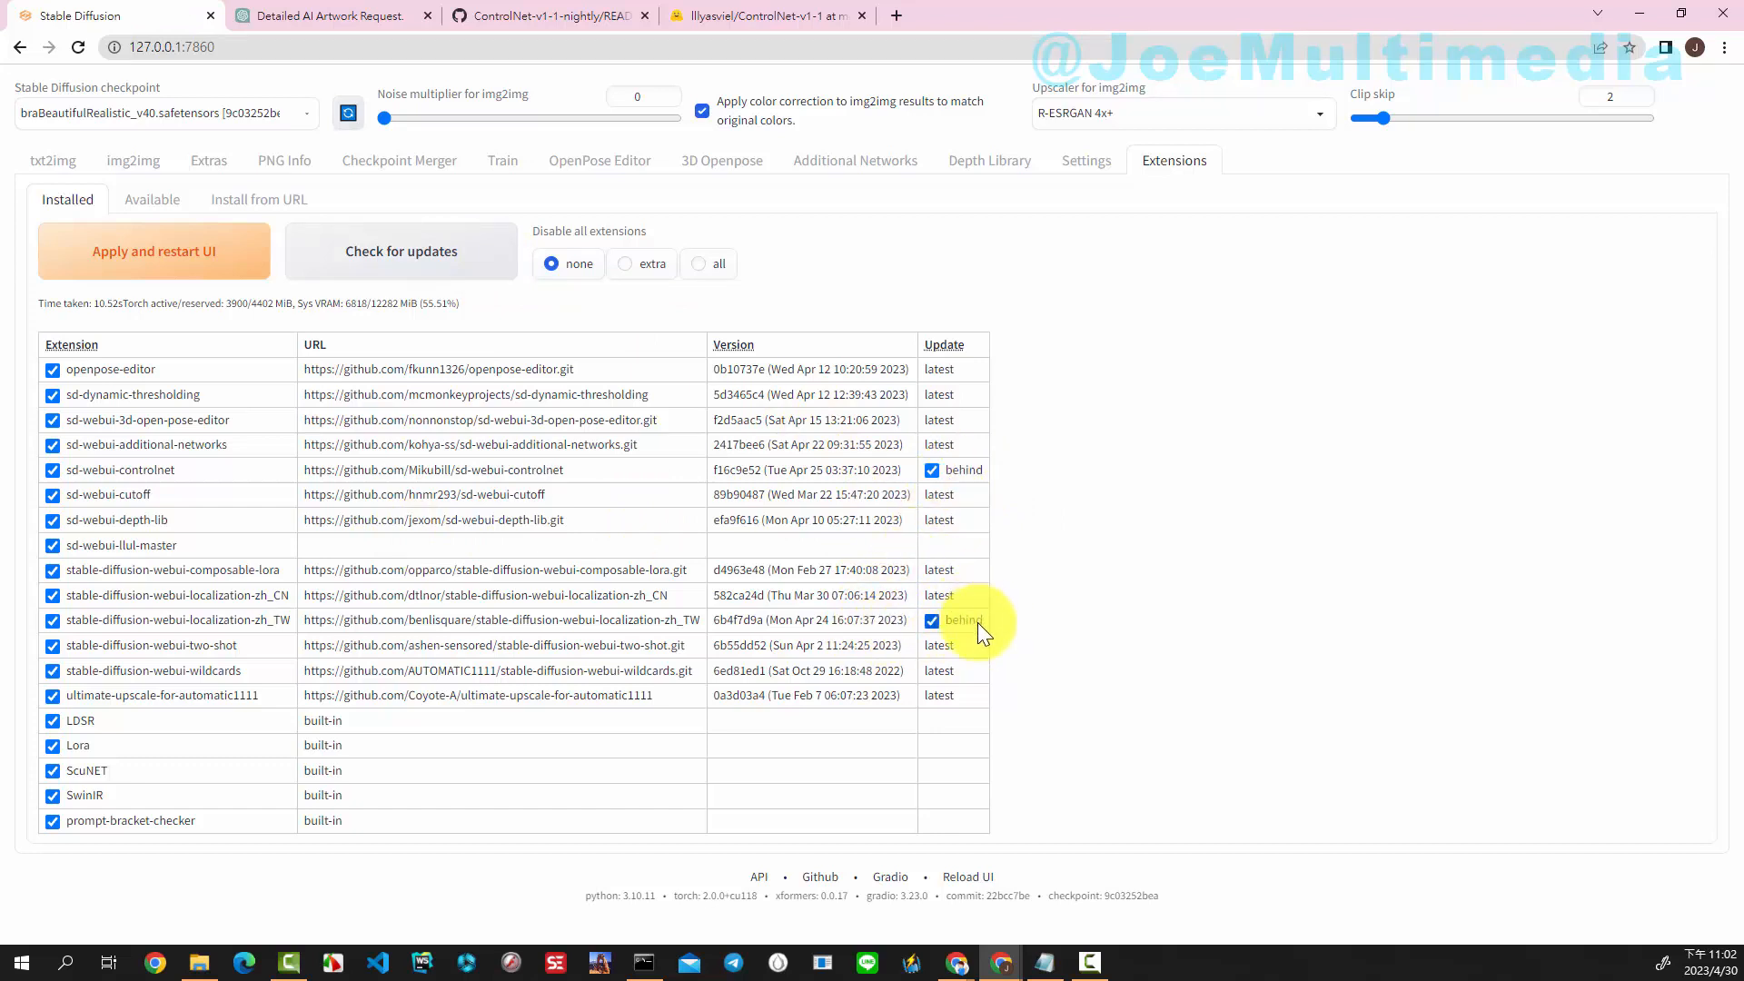
pyautogui.click(186, 263)
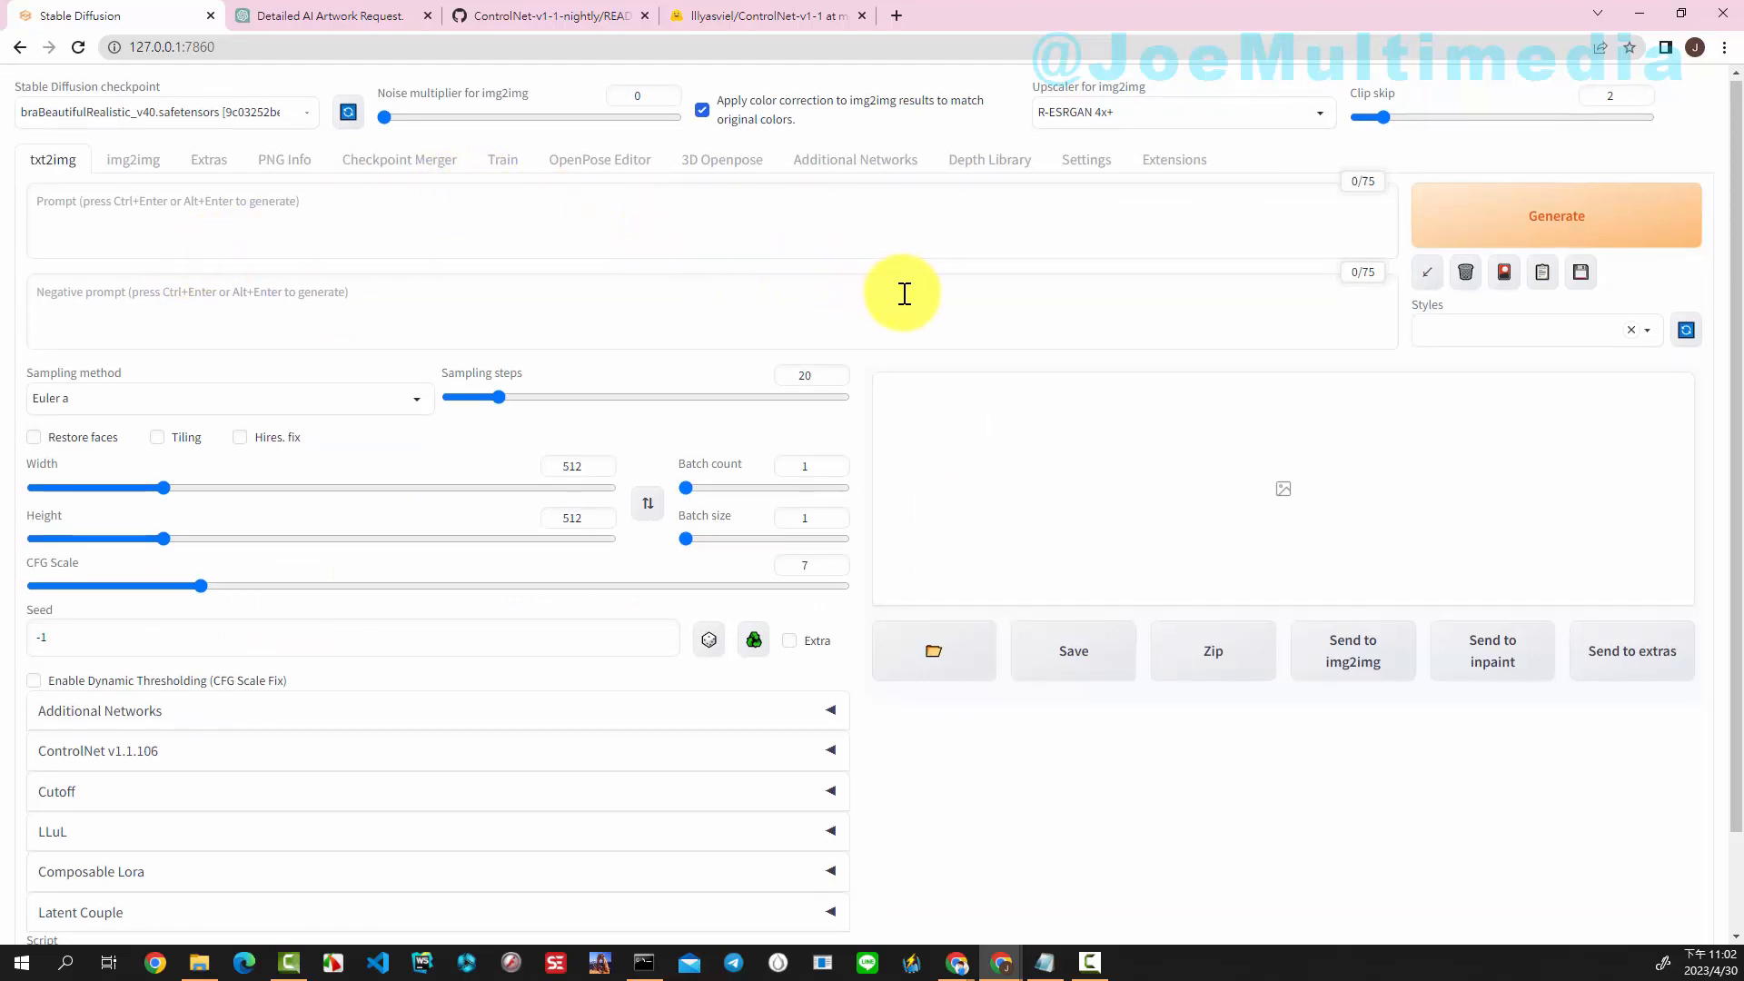
pyautogui.scroll(-2, 902, 292)
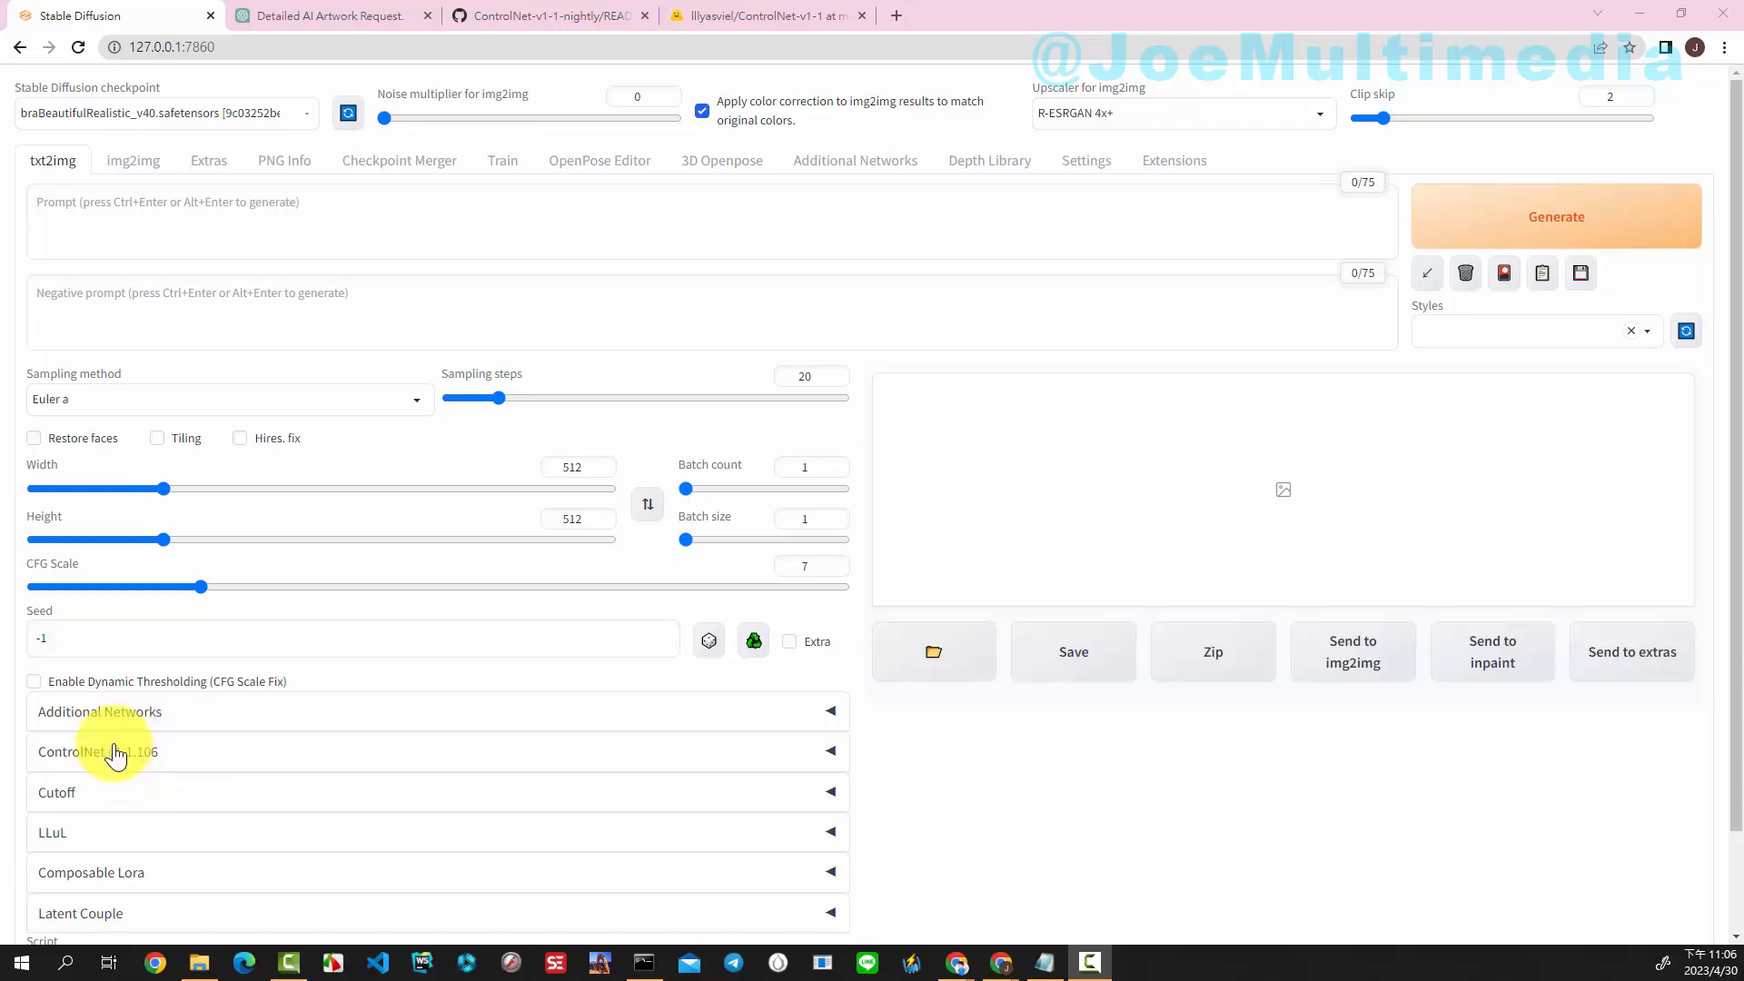
# - Restart the Stable Diffusion server by closing its console and running webui-user.bat, then reload the 127.0.0.1:7860 page
pyautogui.click(642, 961)
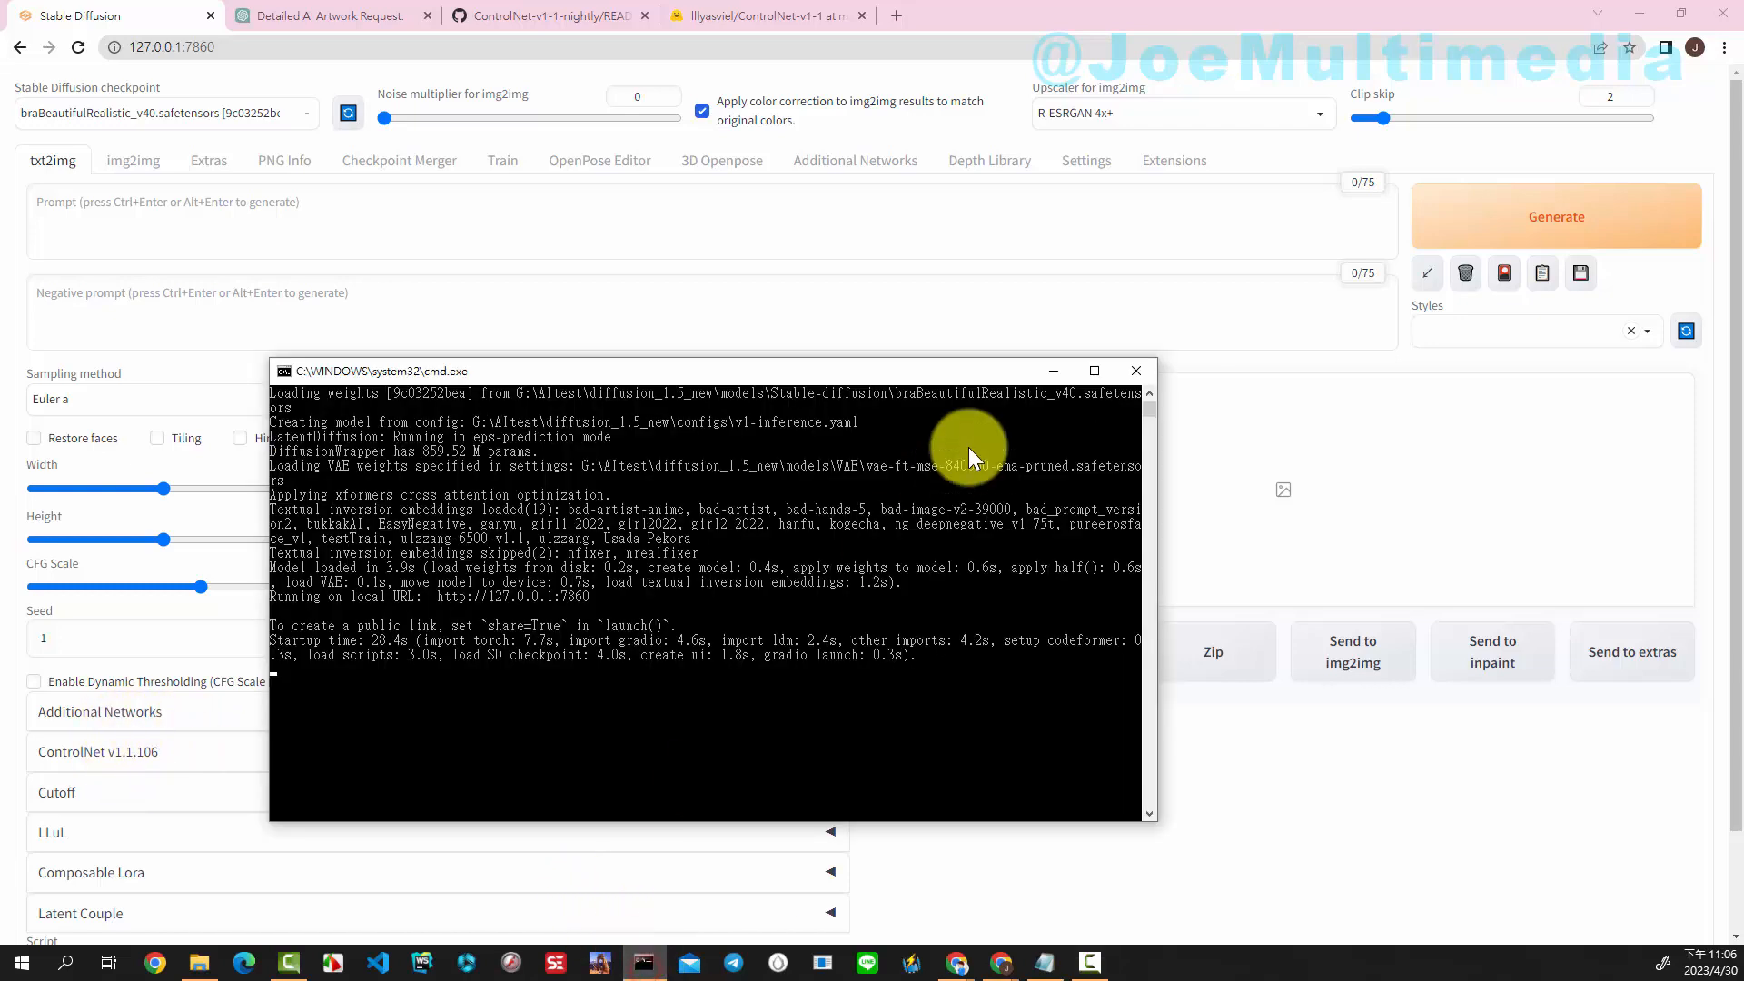
pyautogui.click(1136, 369)
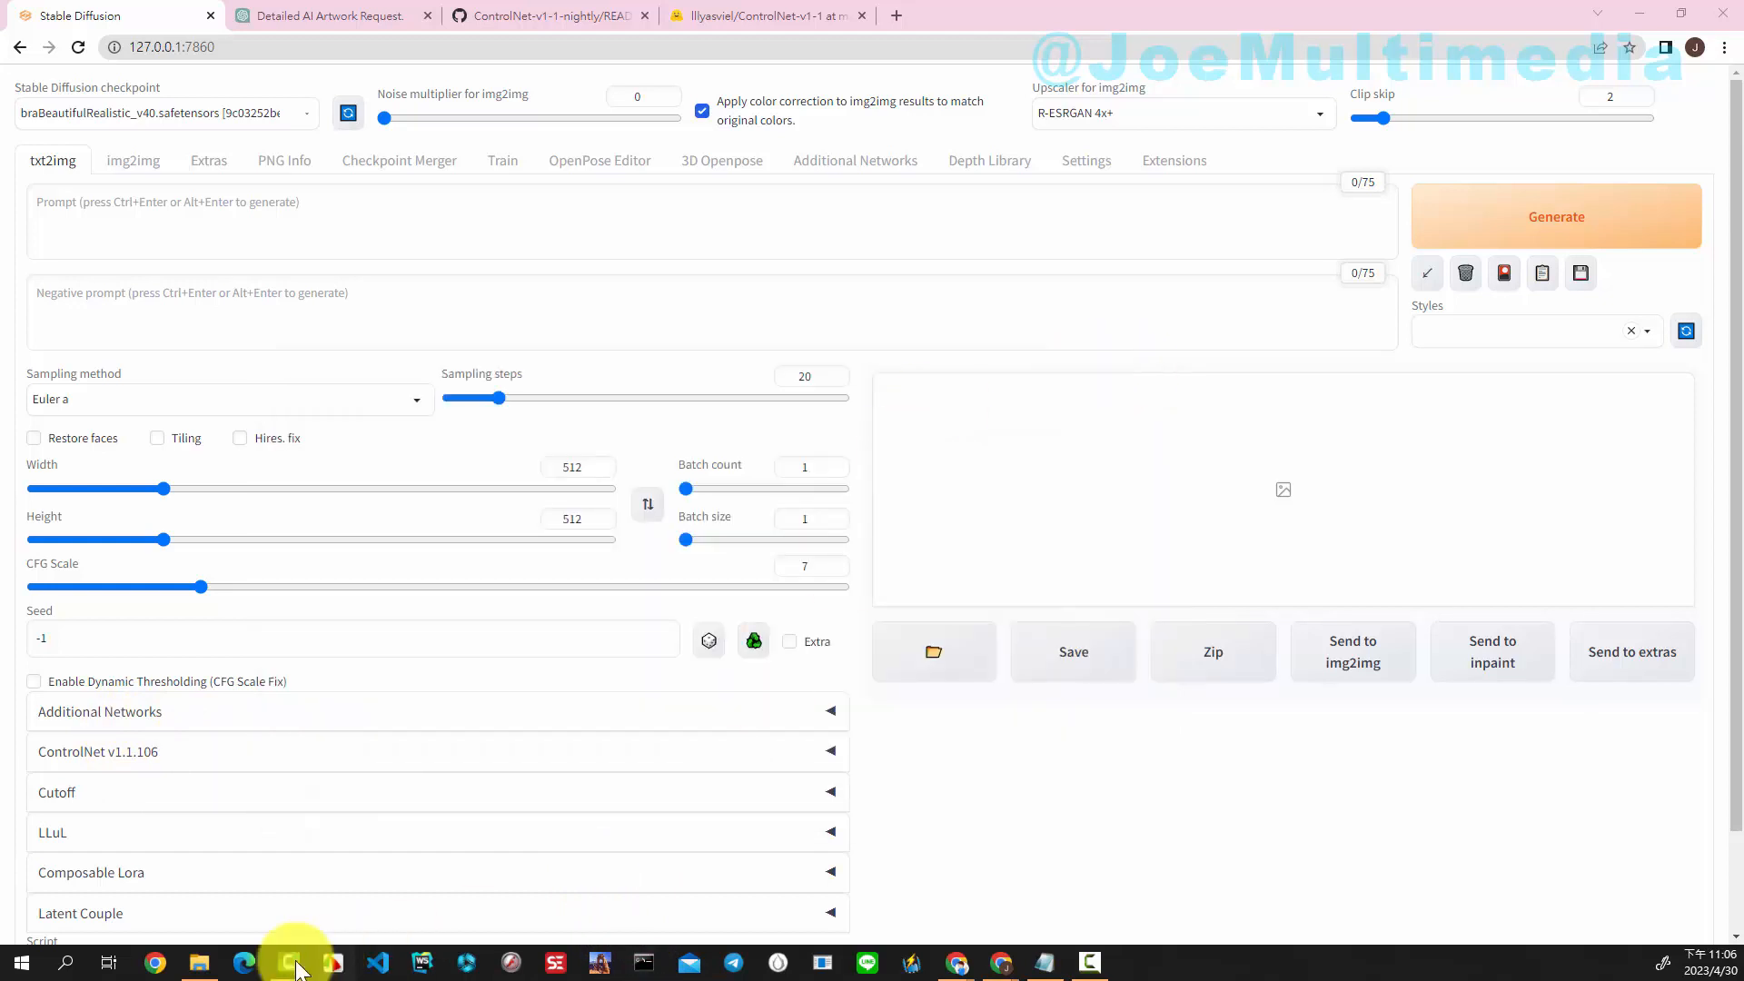
pyautogui.click(201, 961)
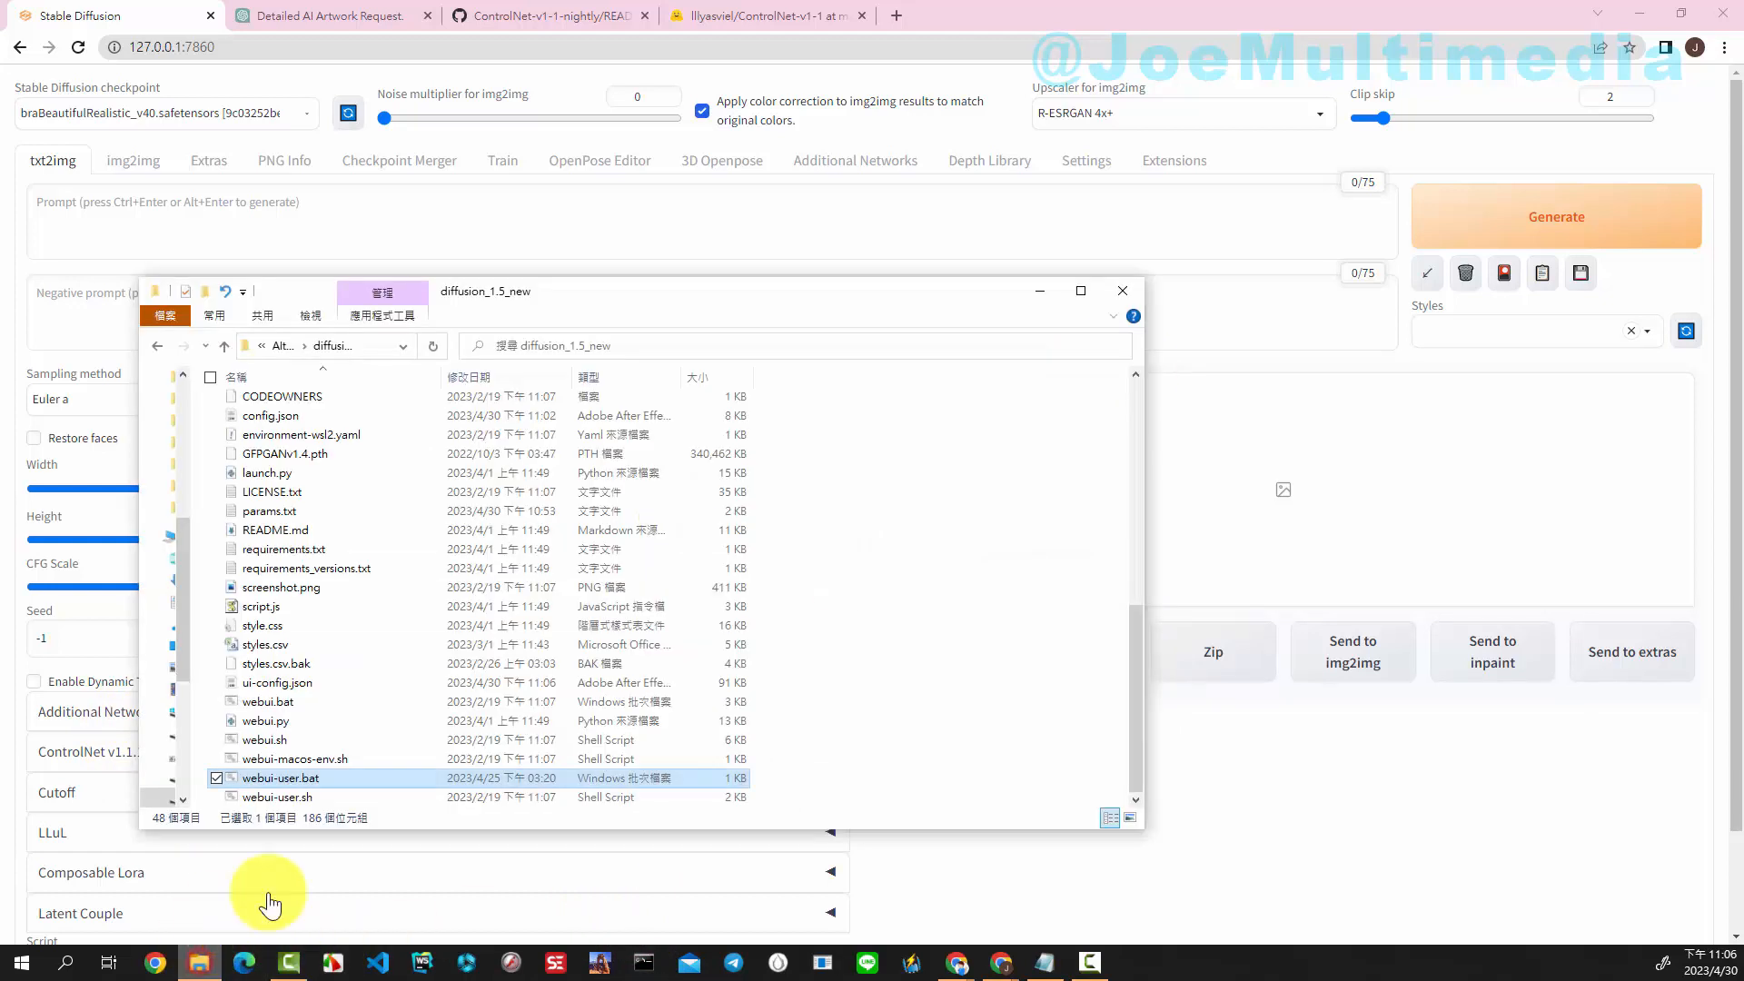
pyautogui.doubleClick(303, 781)
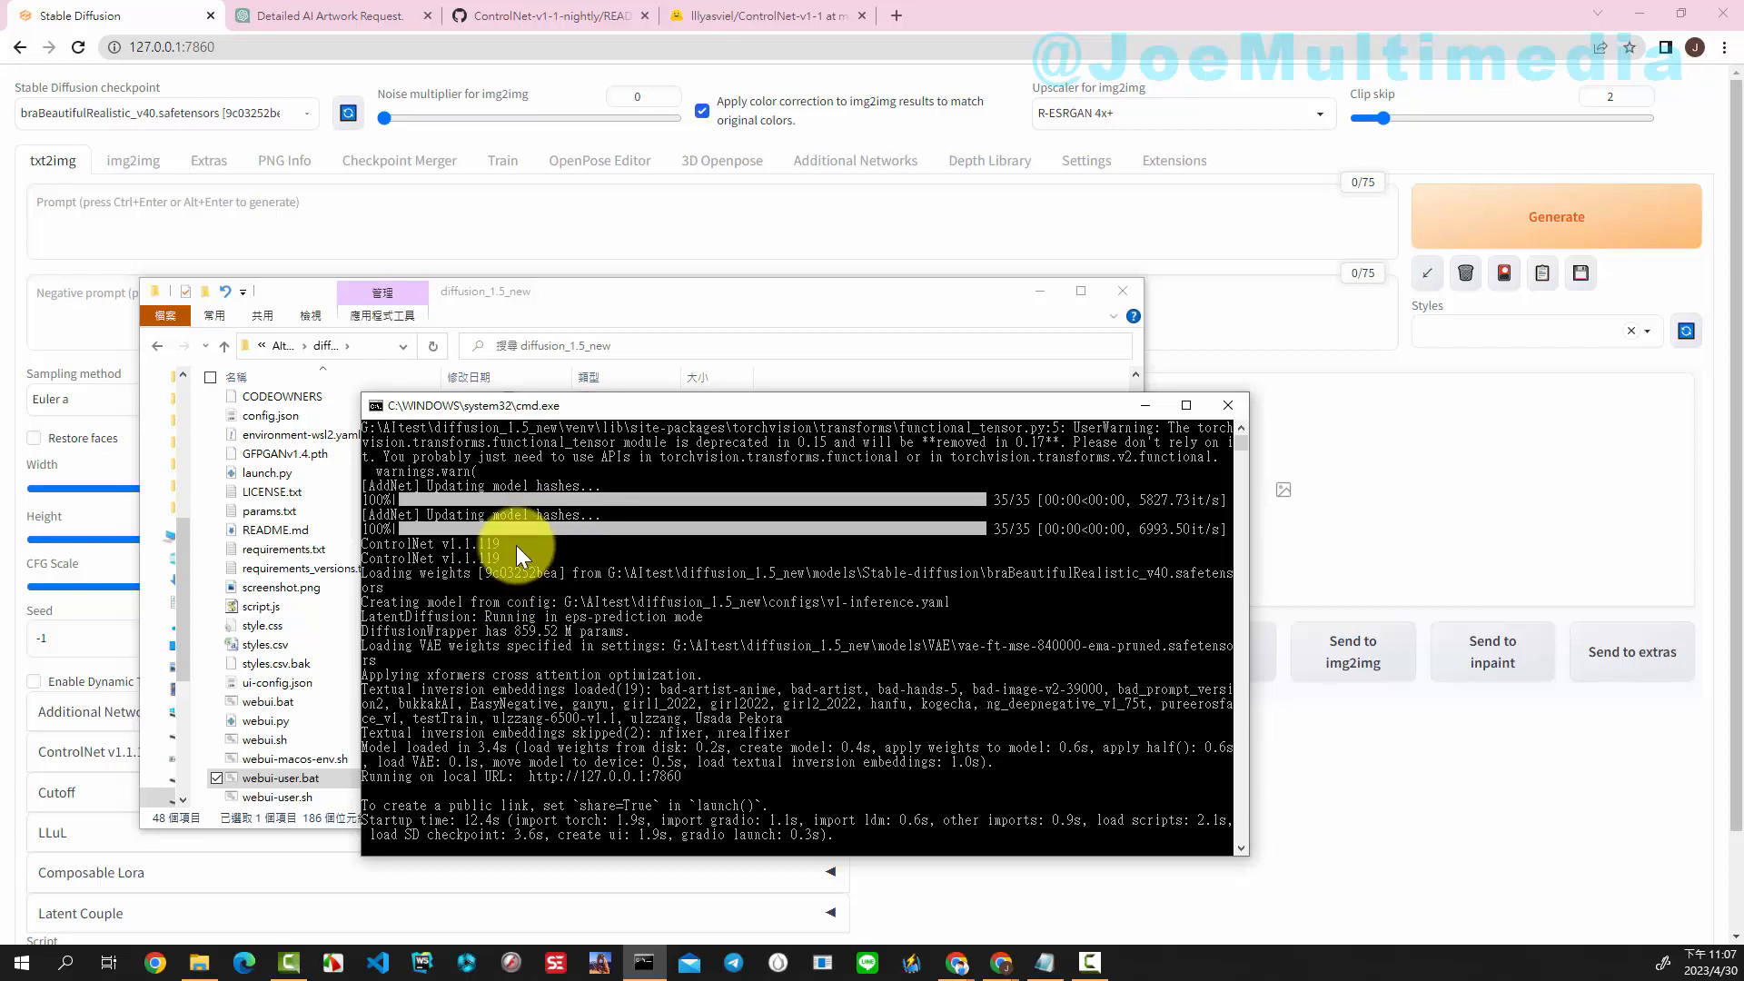
pyautogui.click(483, 46)
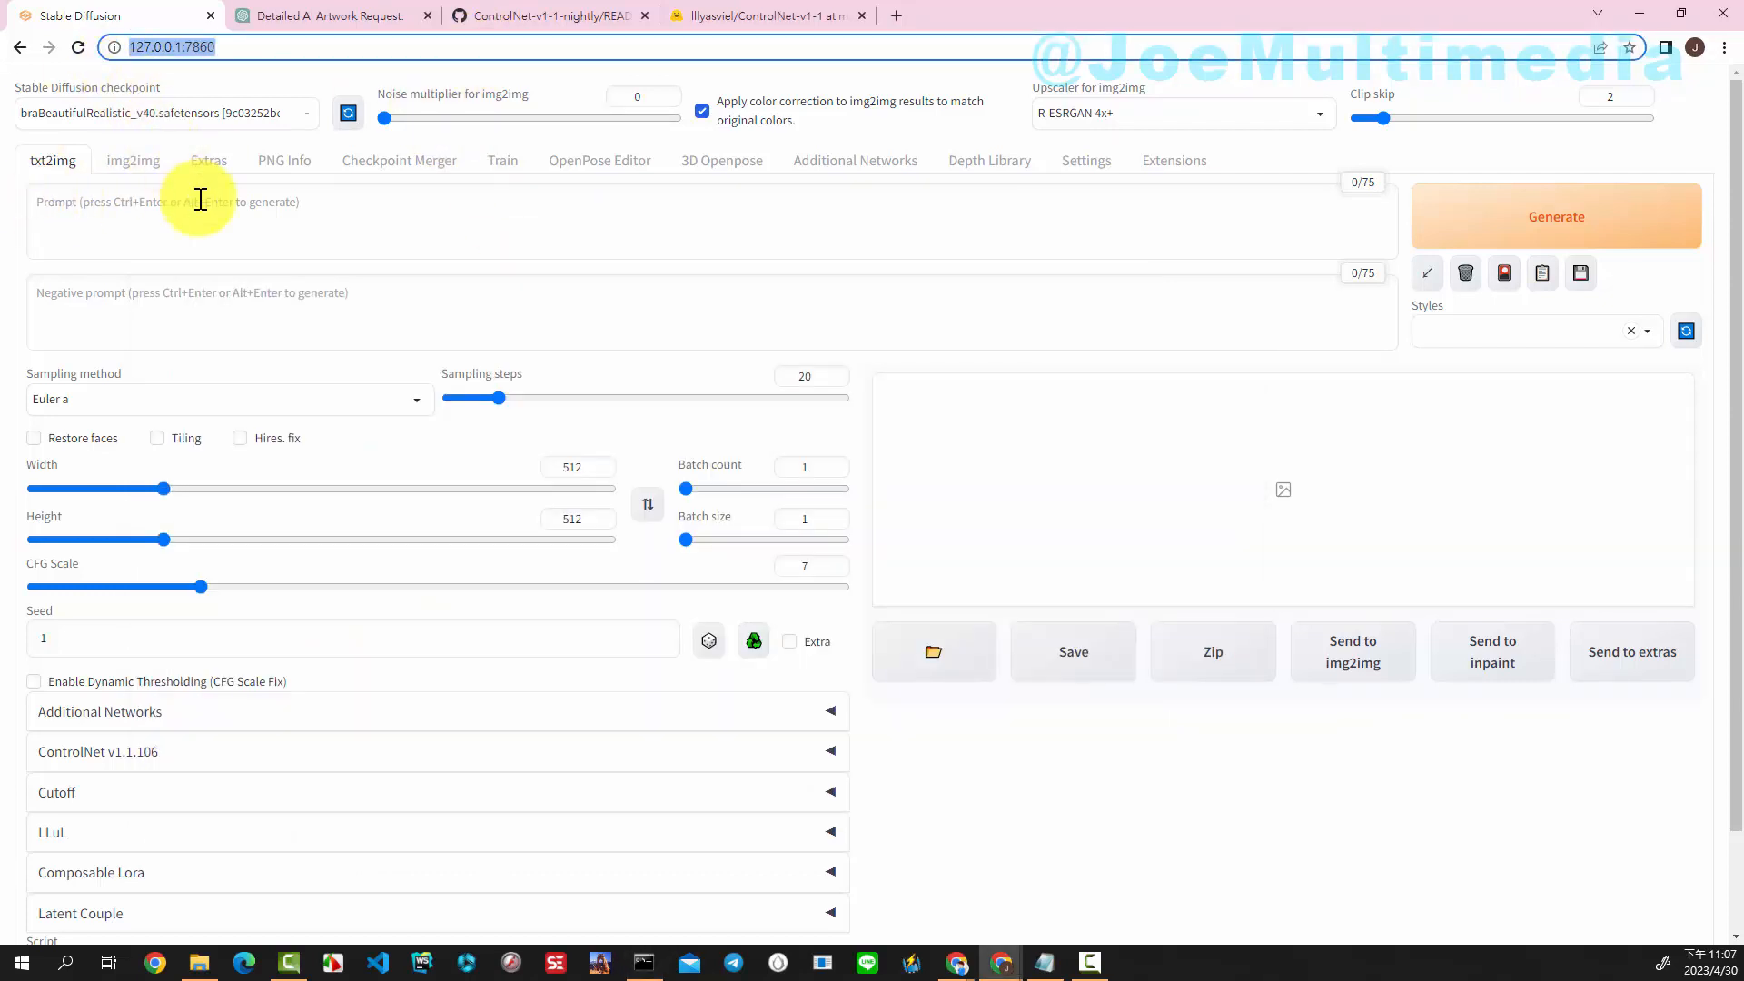
pyautogui.click(78, 47)
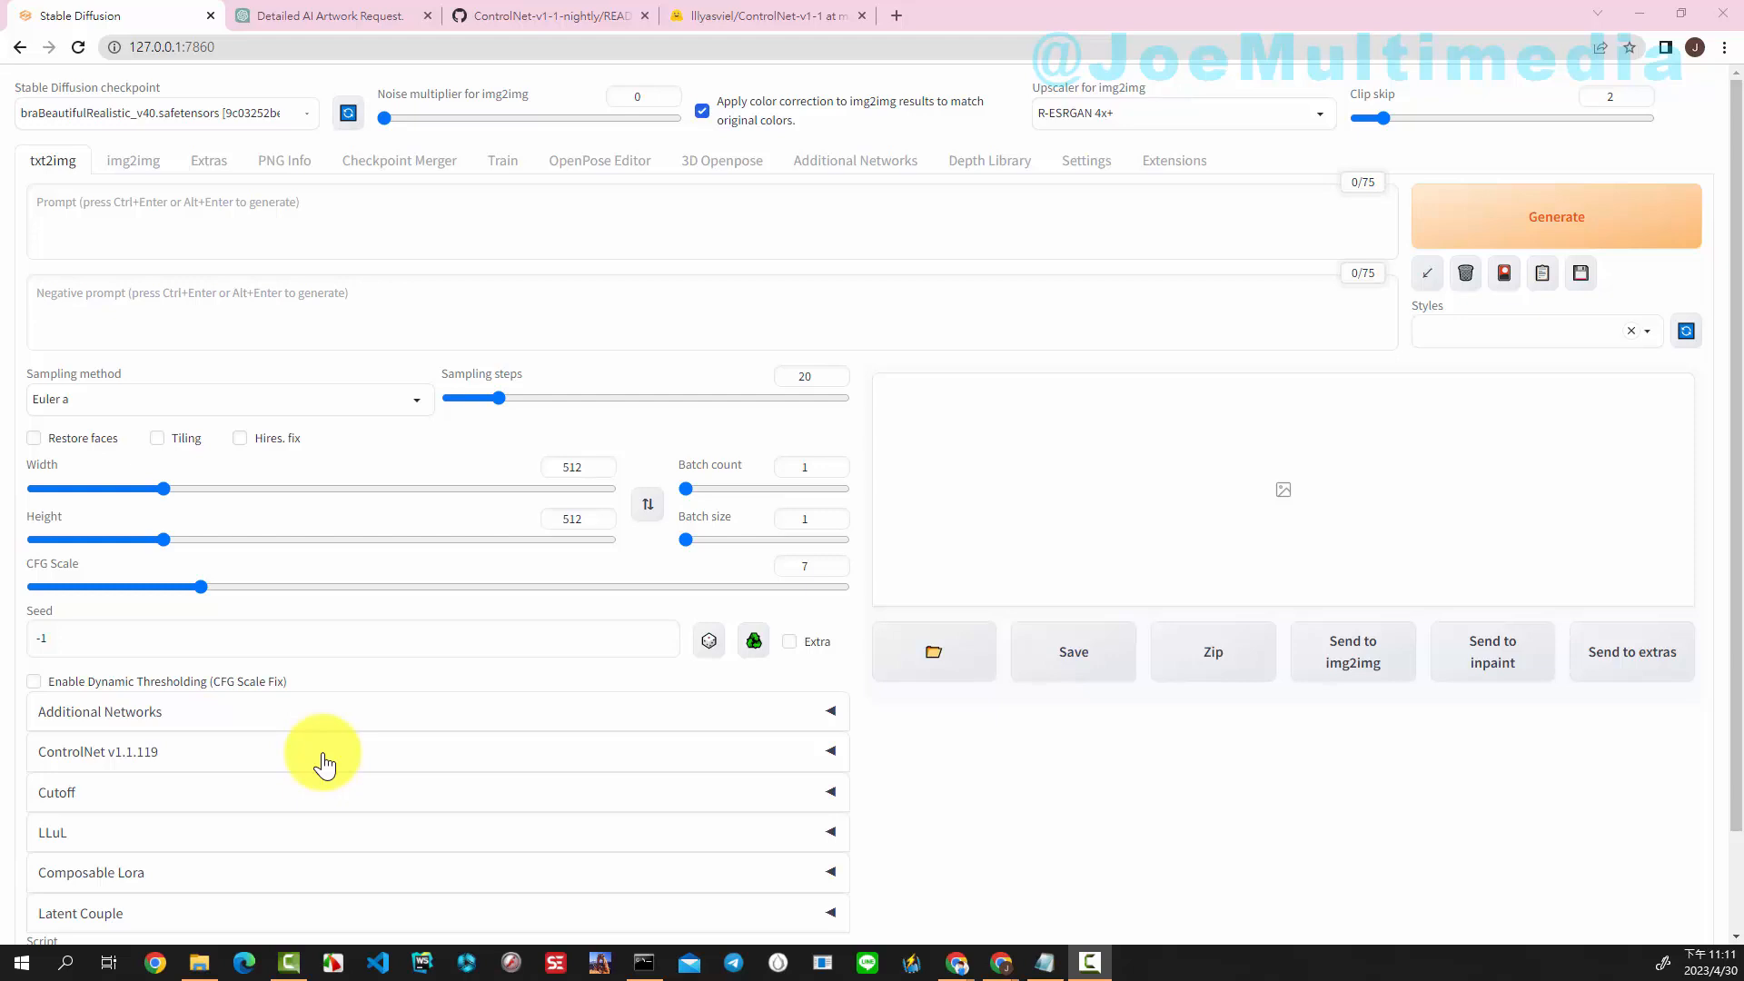
# - Review the downloadable model files in the ControlNet-v1-1 repository on Hugging Face, including control_v11e_sd15_ip2p.pth
pyautogui.click(548, 16)
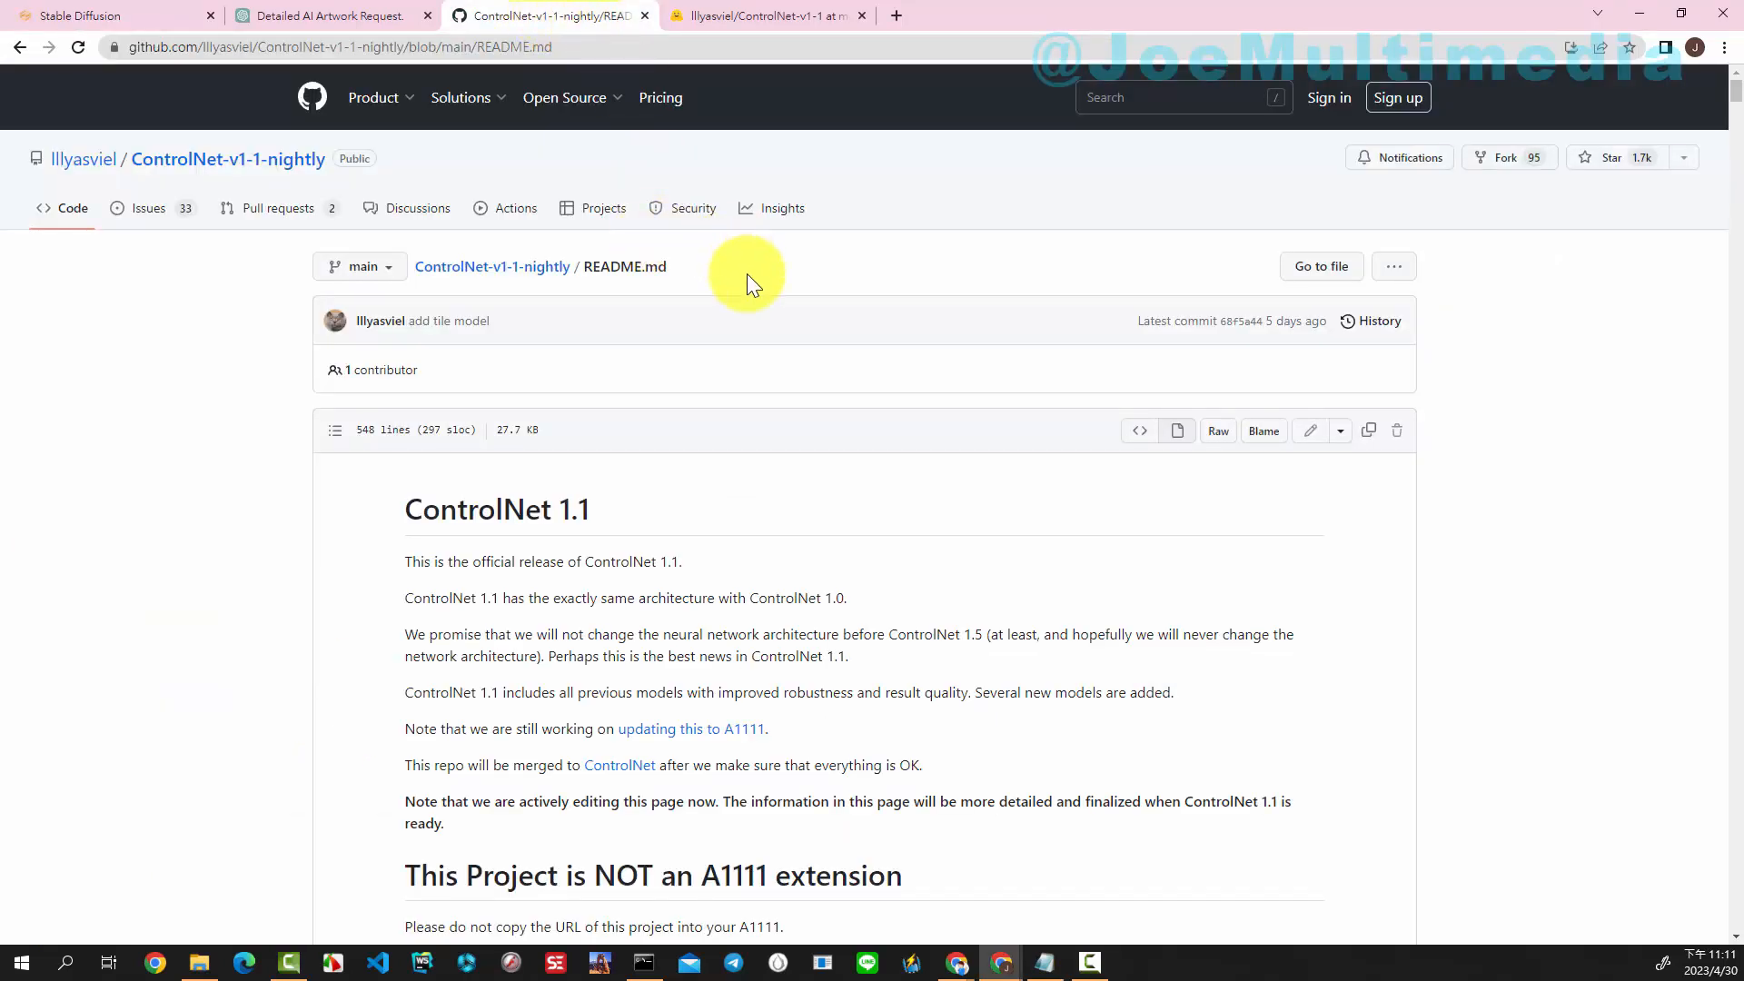
pyautogui.click(781, 18)
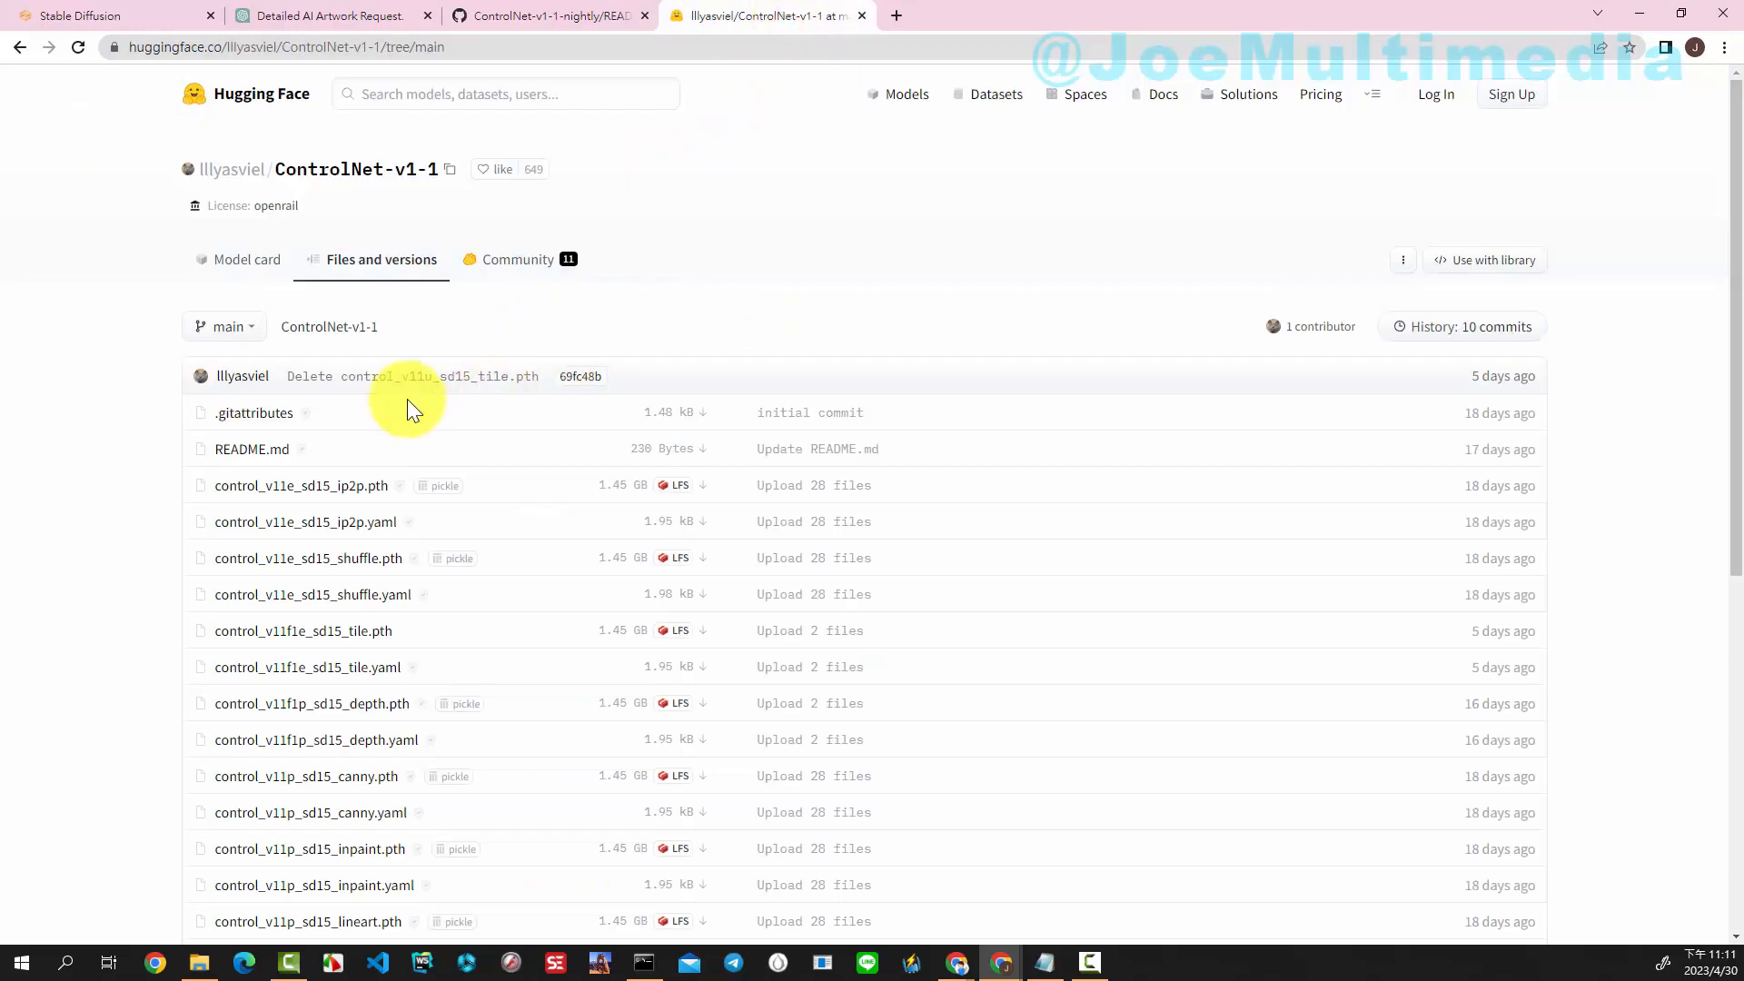
pyautogui.scroll(-1, 639, 409)
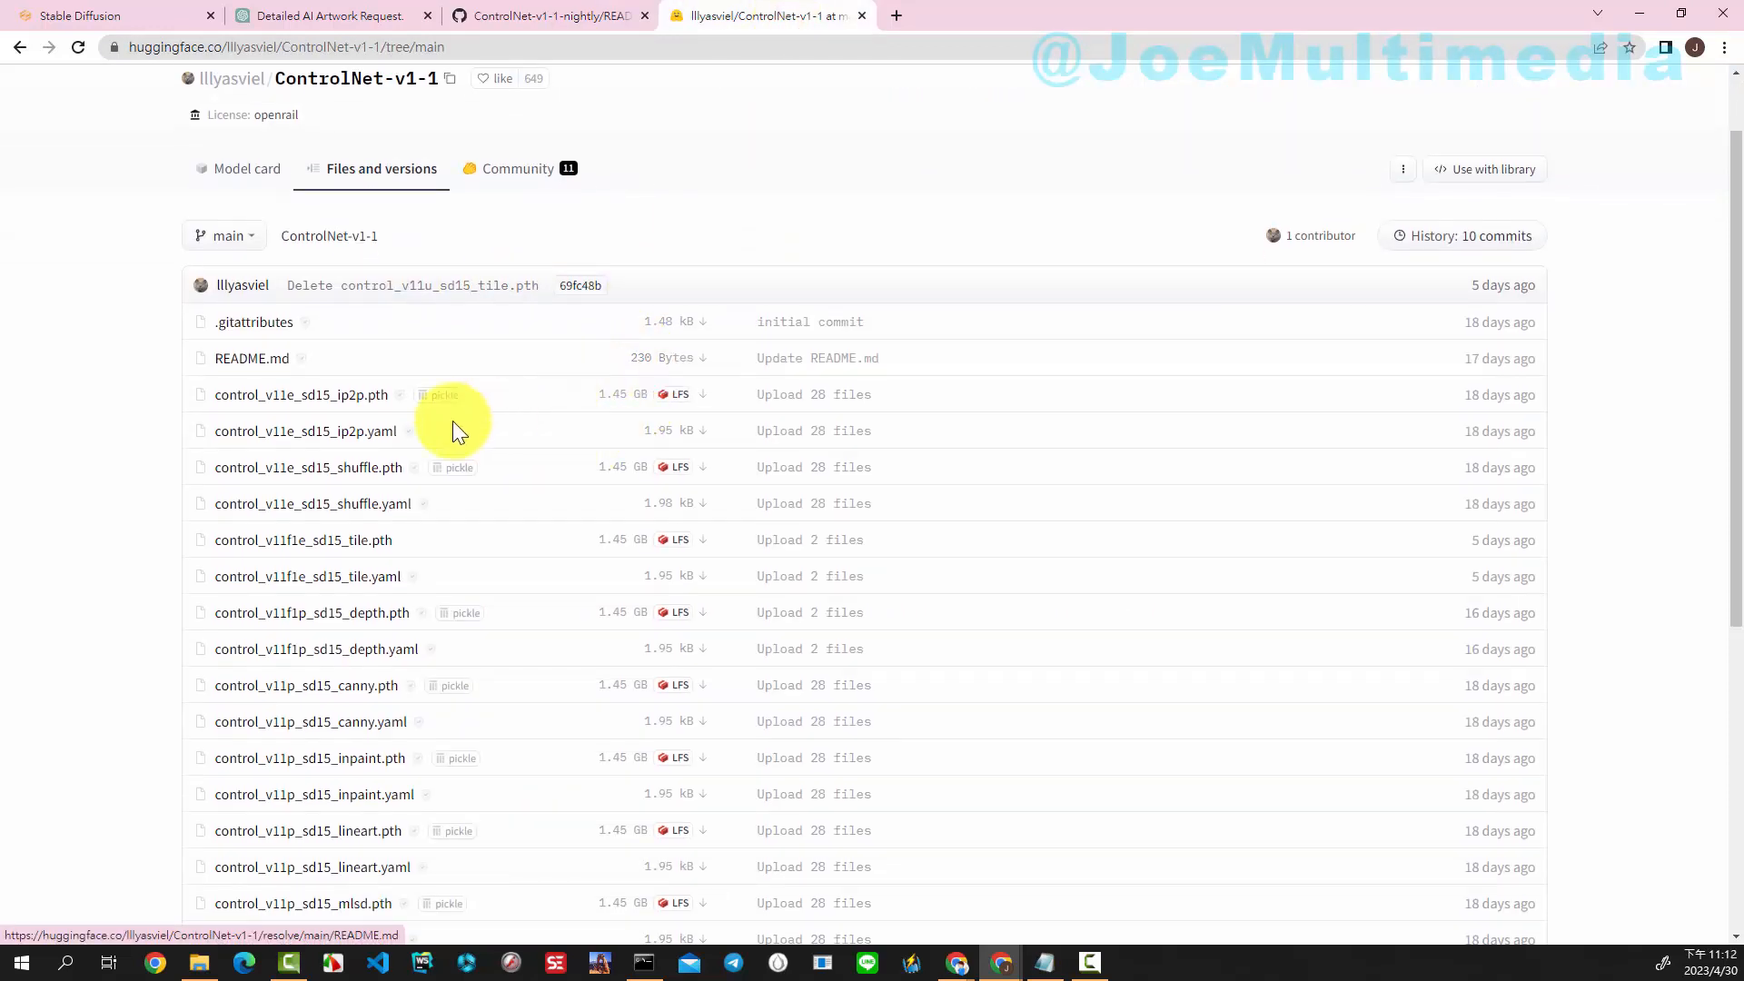
pyautogui.scroll(-2, 496, 394)
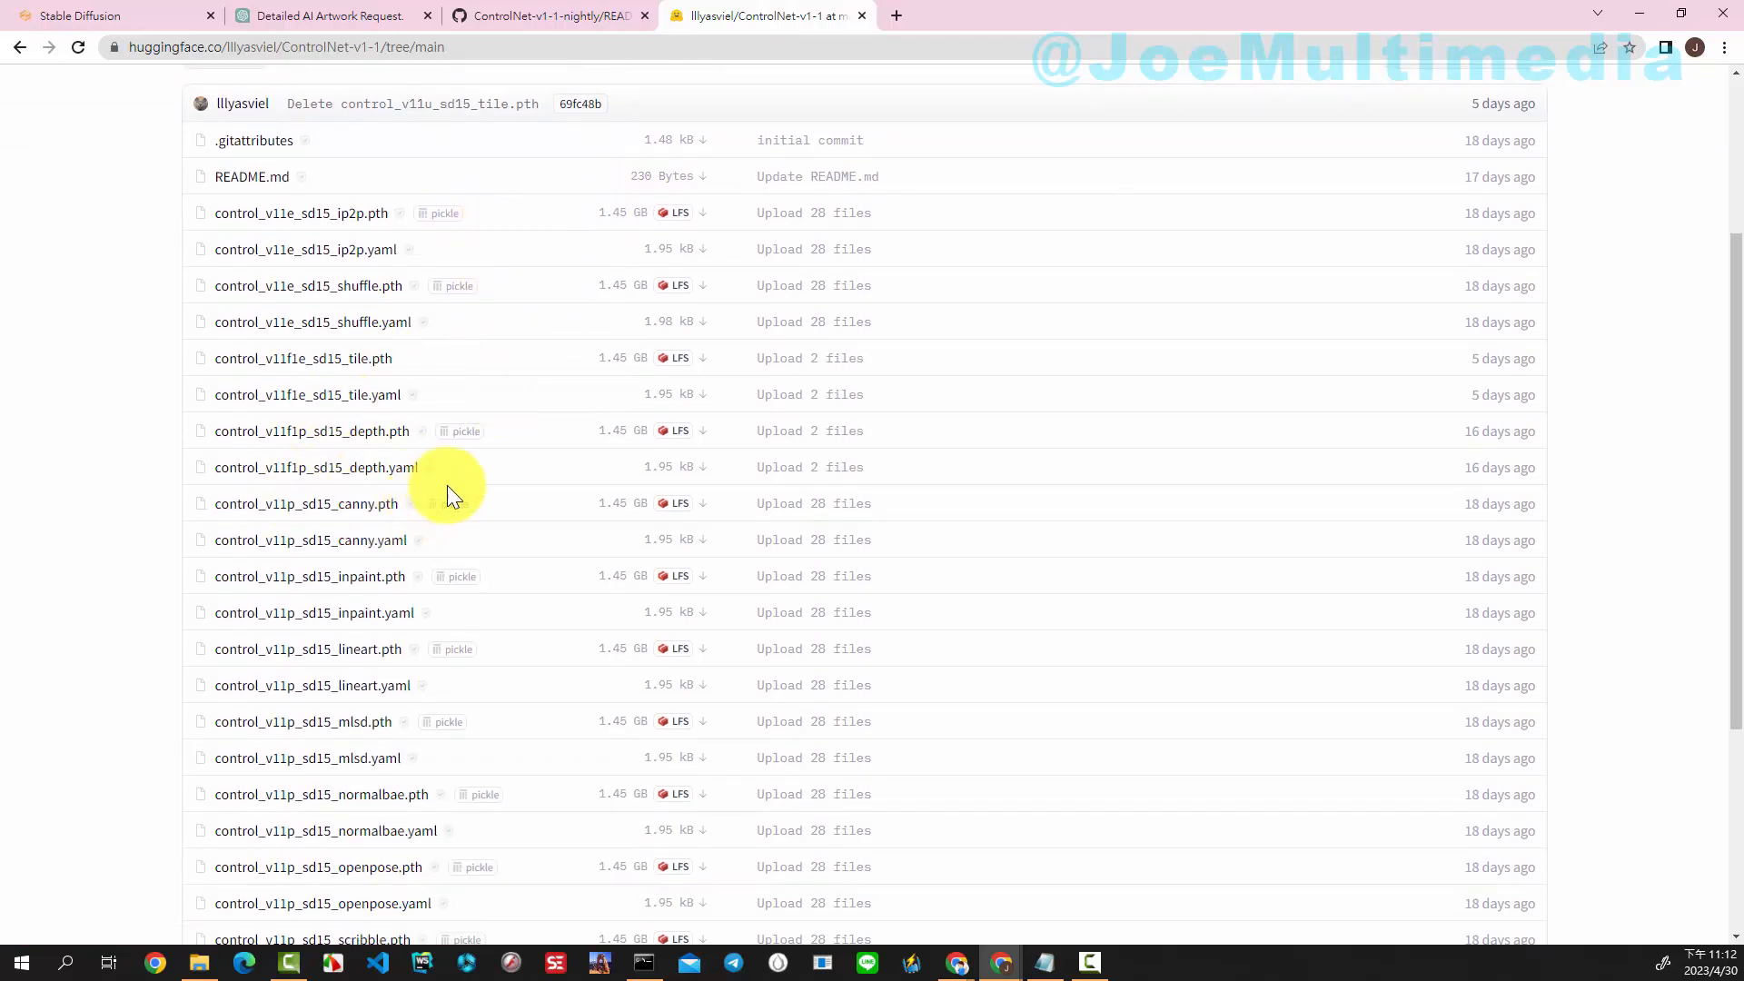
pyautogui.scroll(2, 668, 468)
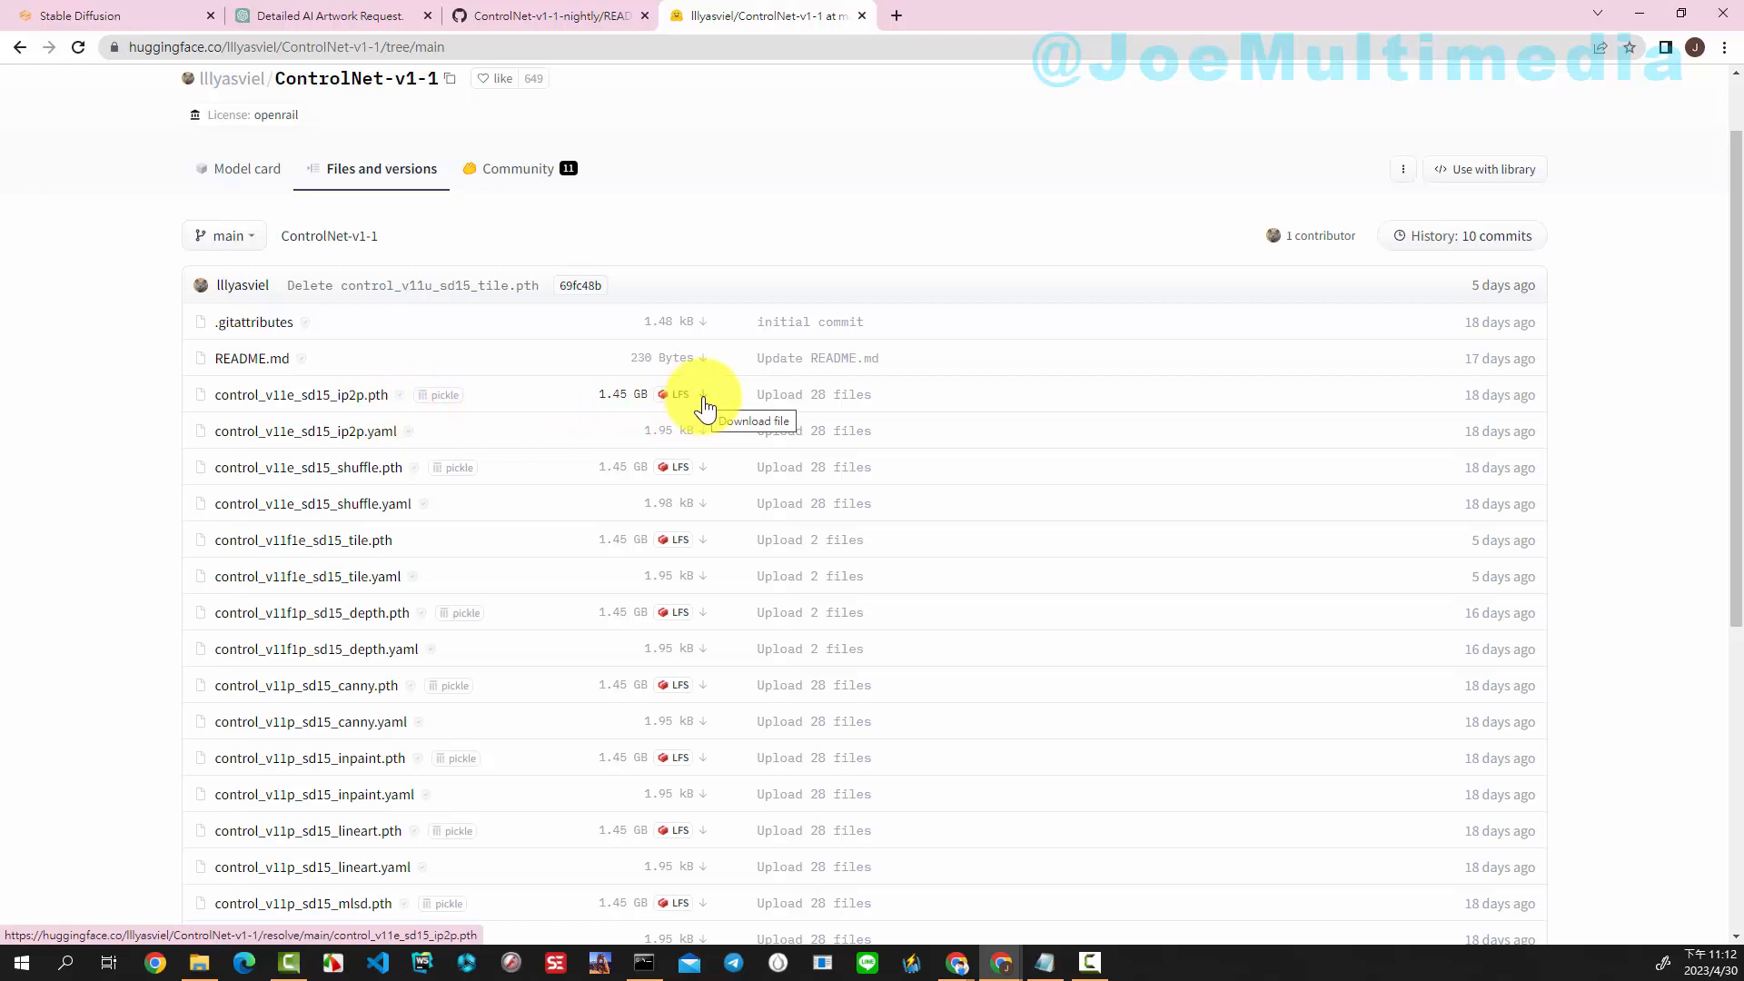
pyautogui.click(705, 407)
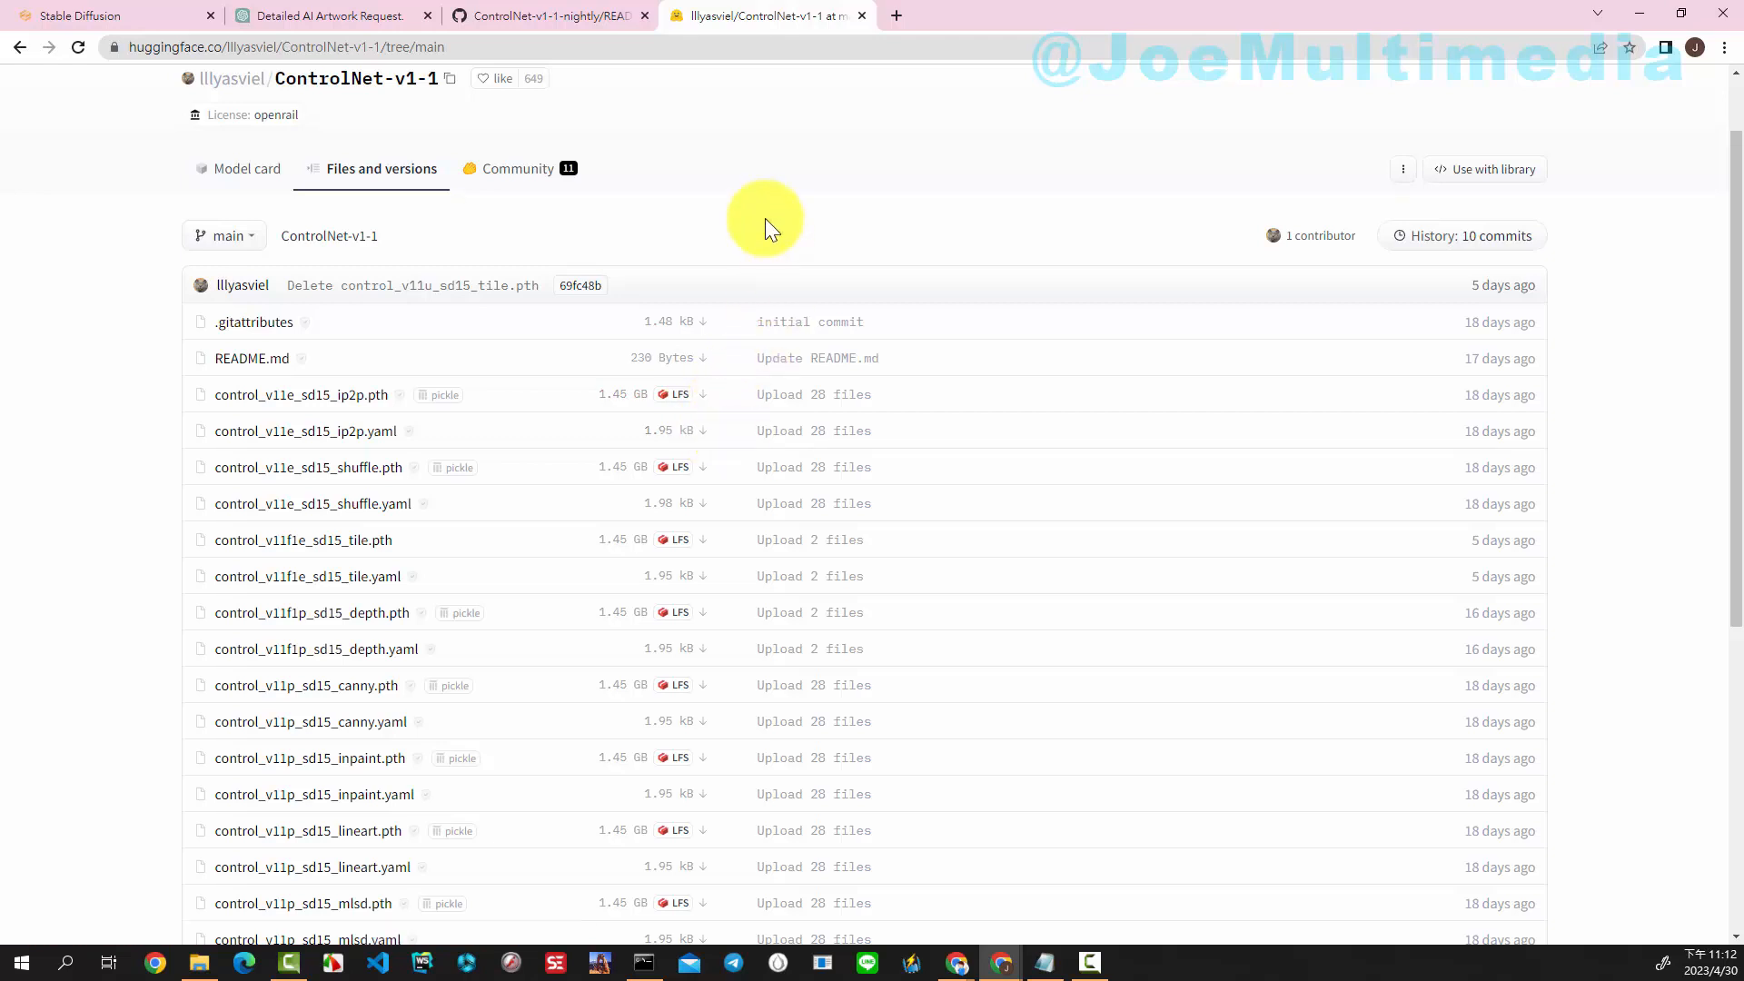
# - Read the Model Specification section of the ControlNet-v1-1-nightly README on GitHub, examining the model file naming rules
pyautogui.click(550, 20)
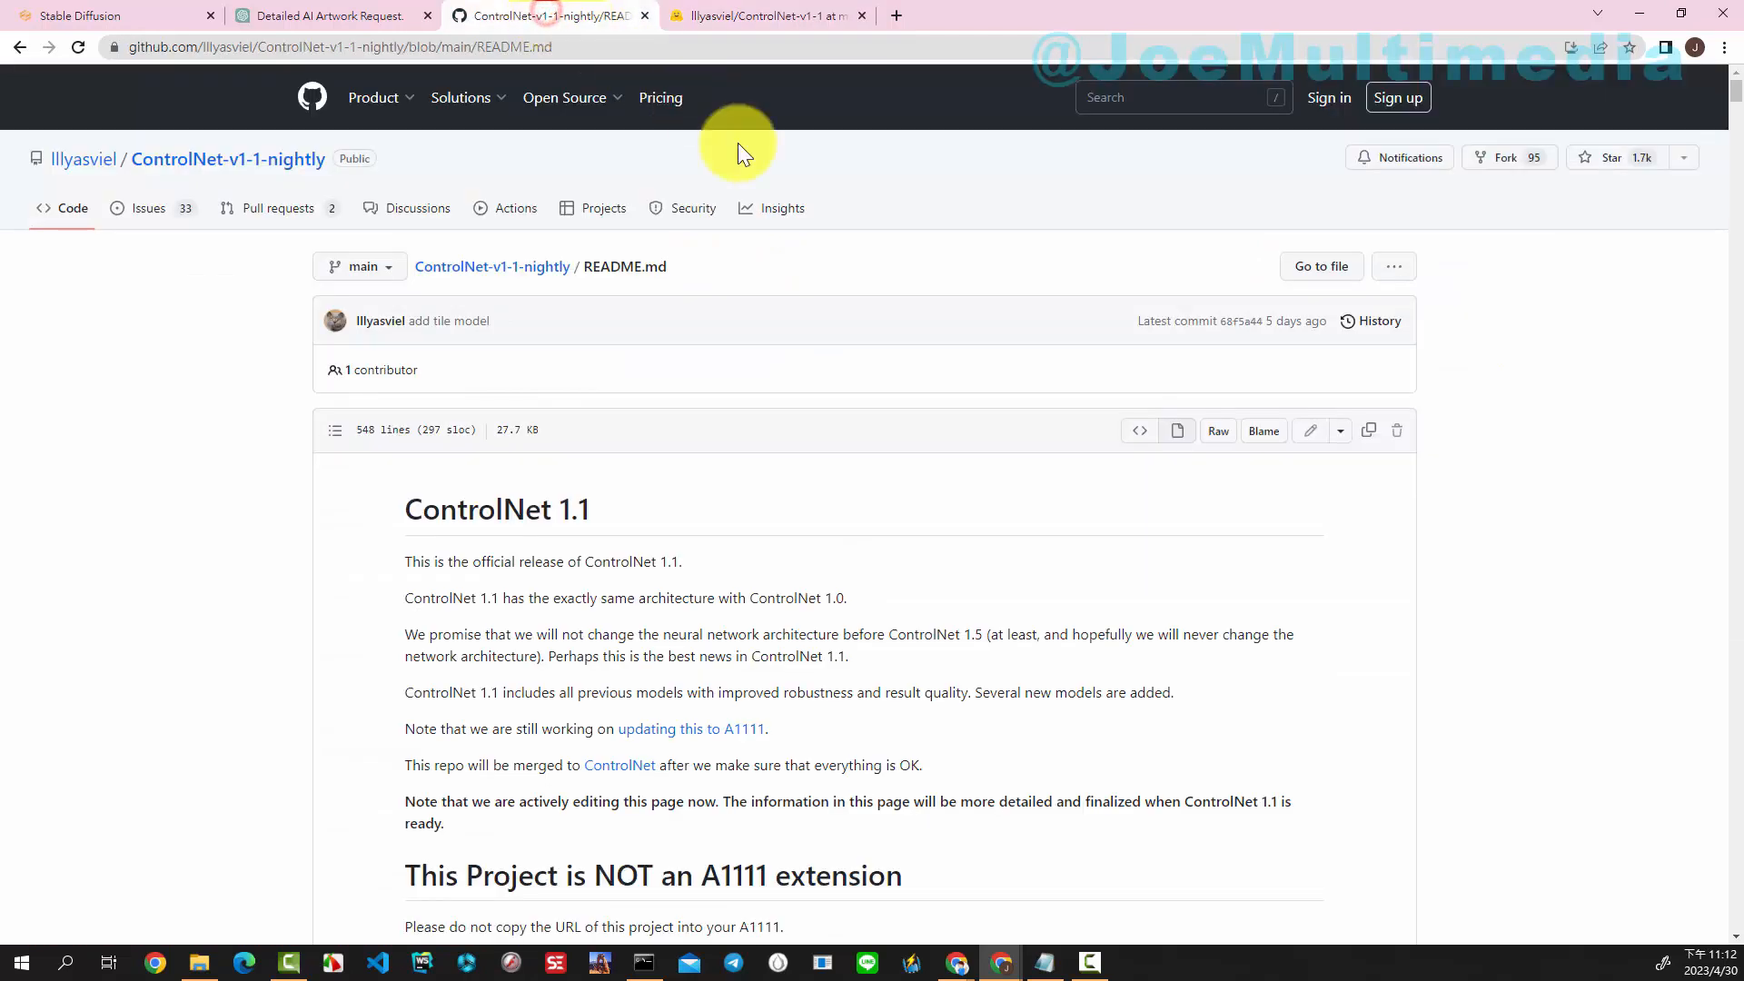
pyautogui.scroll(-2, 810, 418)
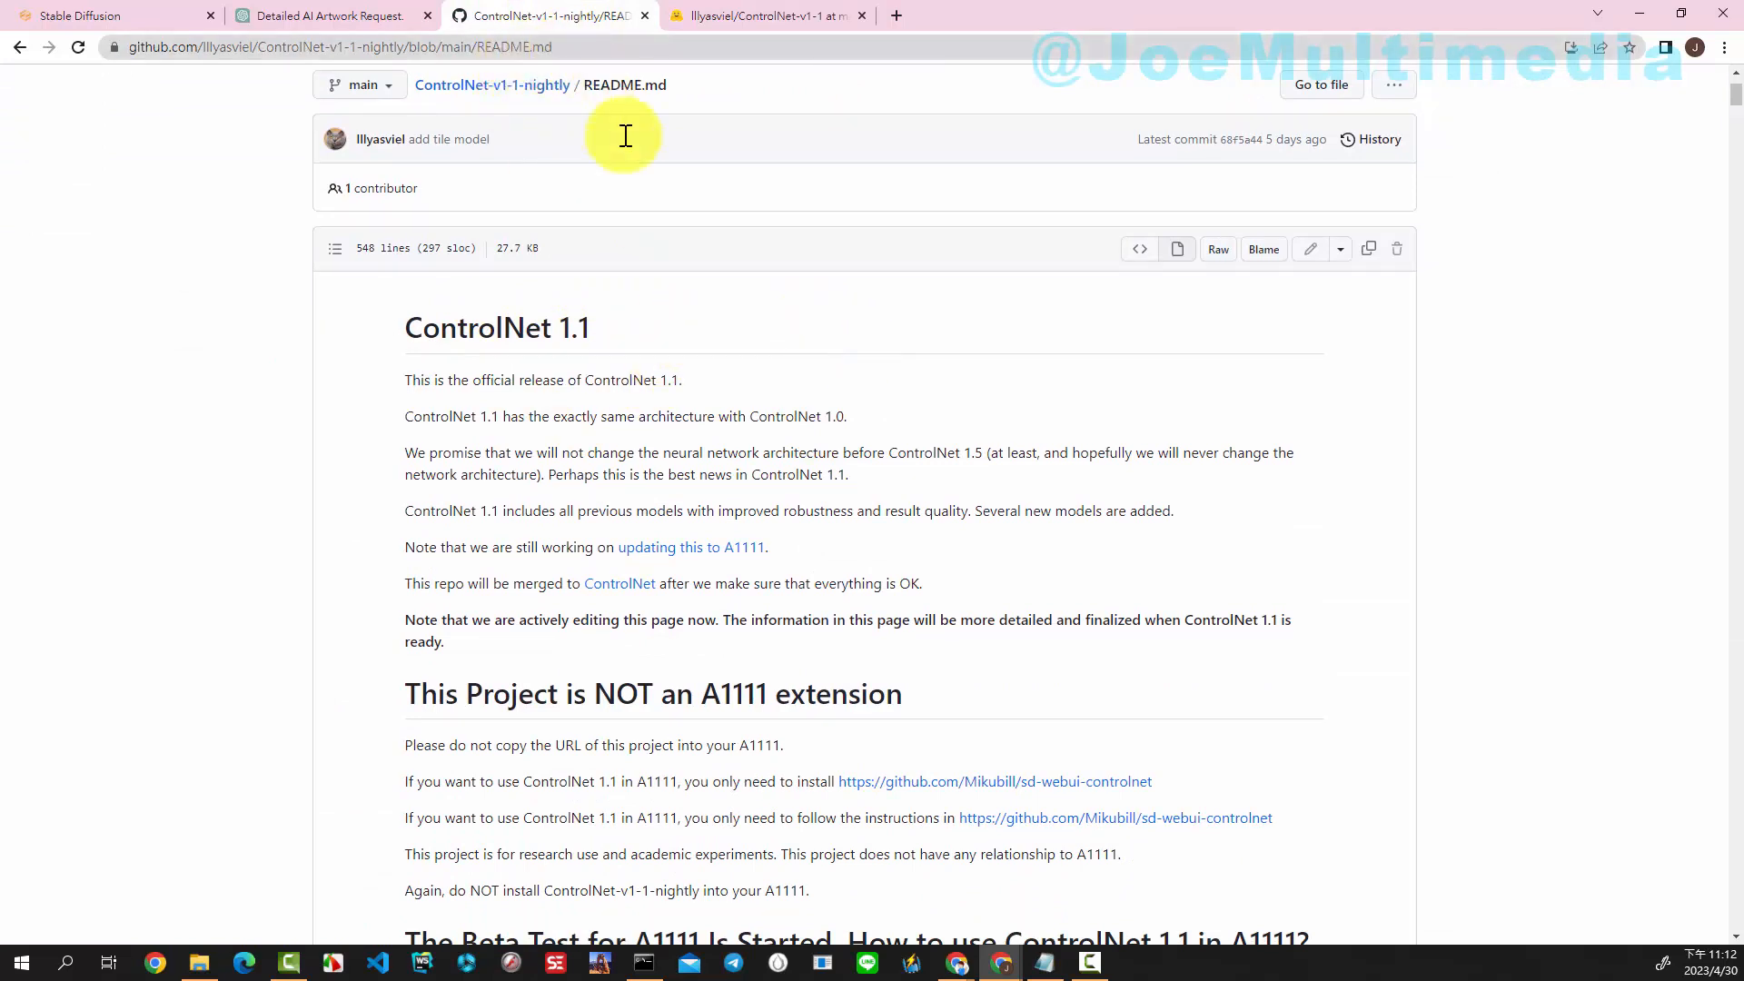
pyautogui.scroll(-4, 887, 368)
pyautogui.scroll(-5, 887, 364)
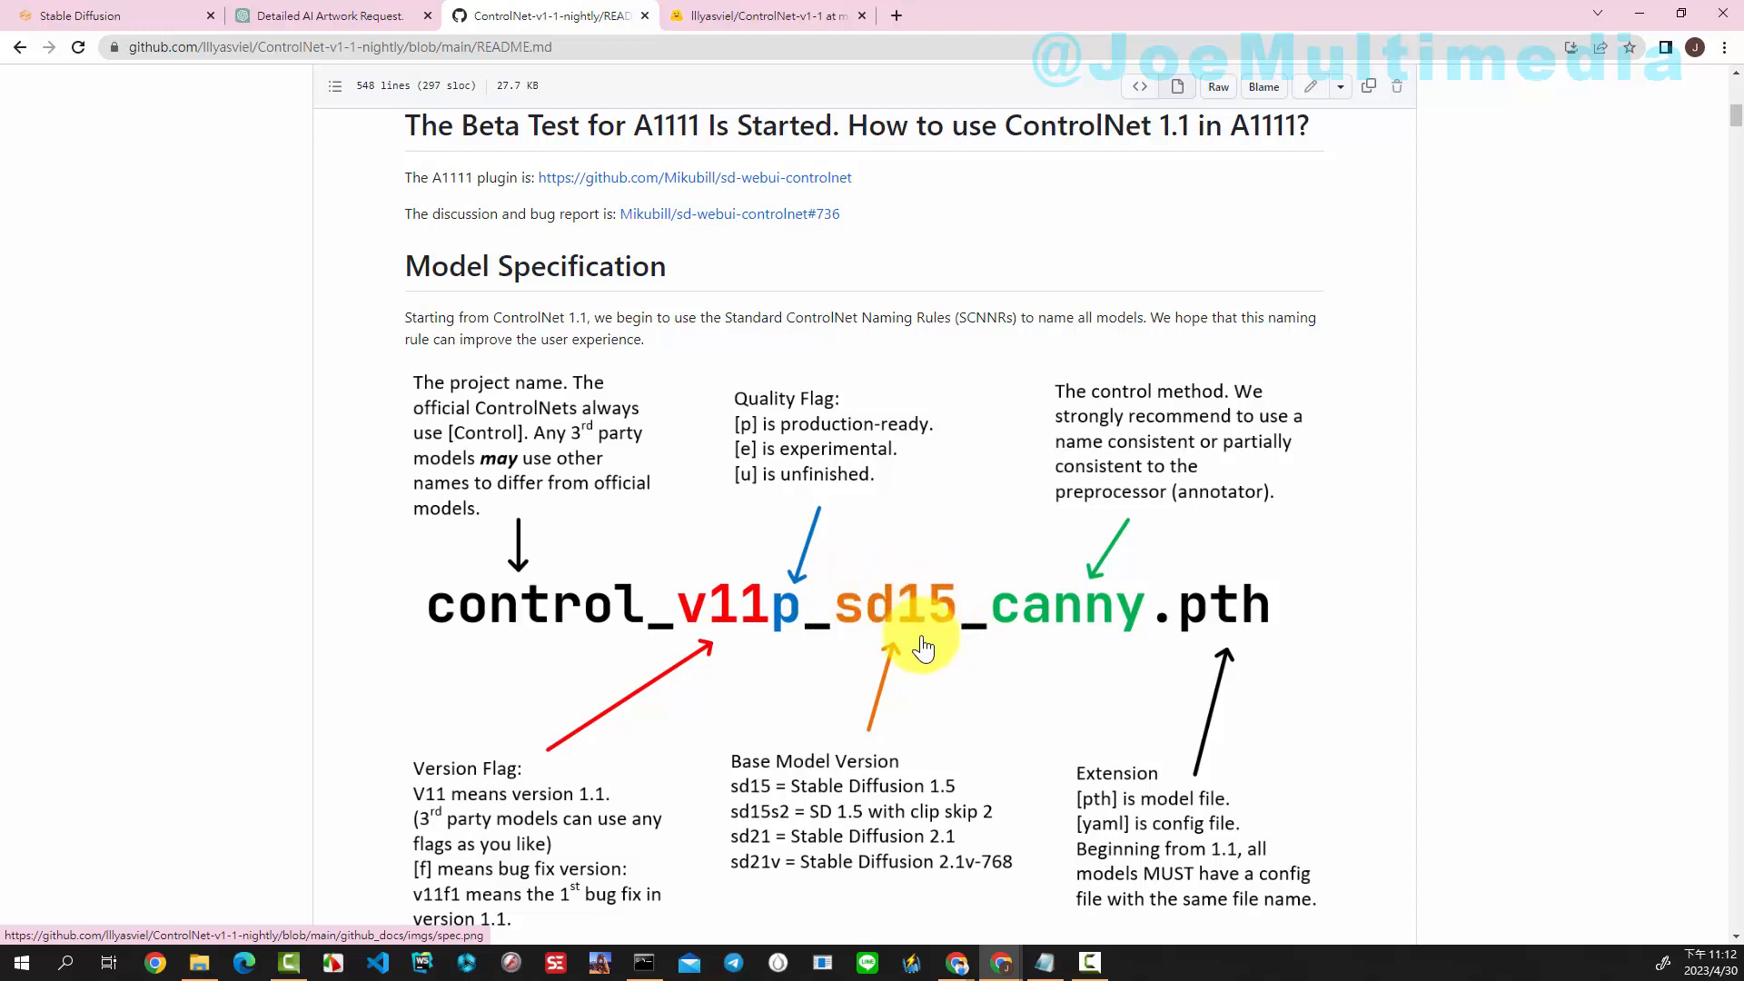
pyautogui.scroll(-1, 944, 672)
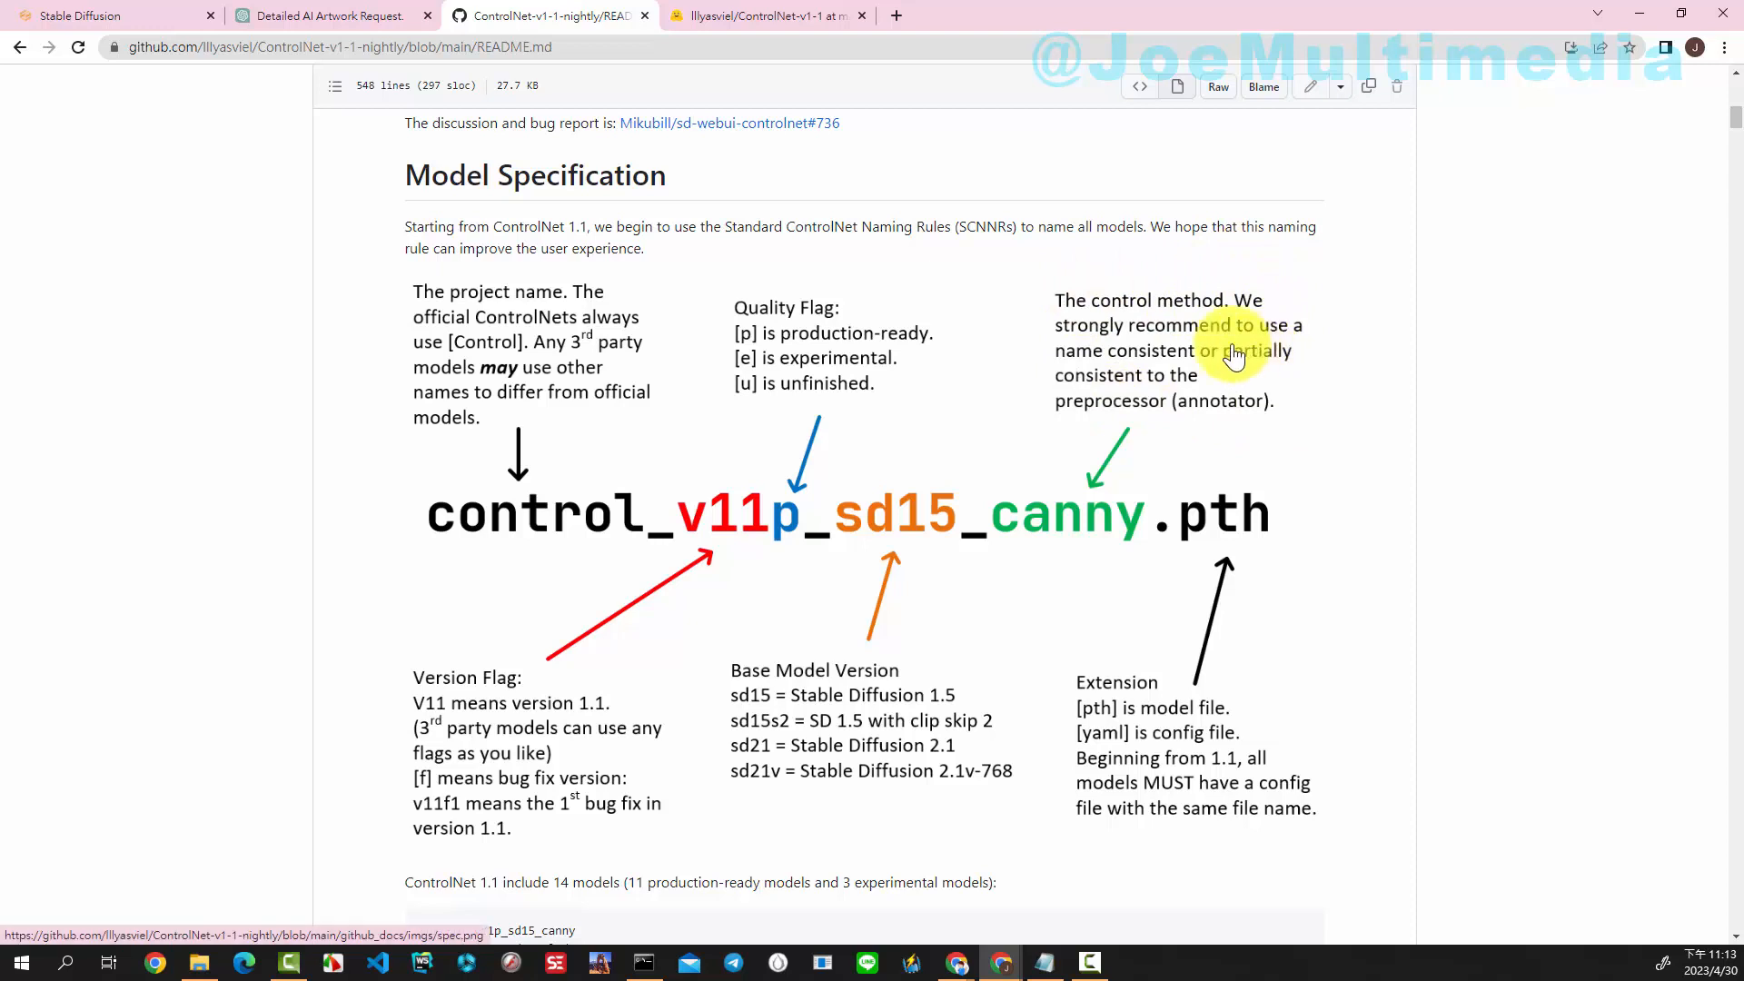
pyautogui.scroll(-1, 669, 642)
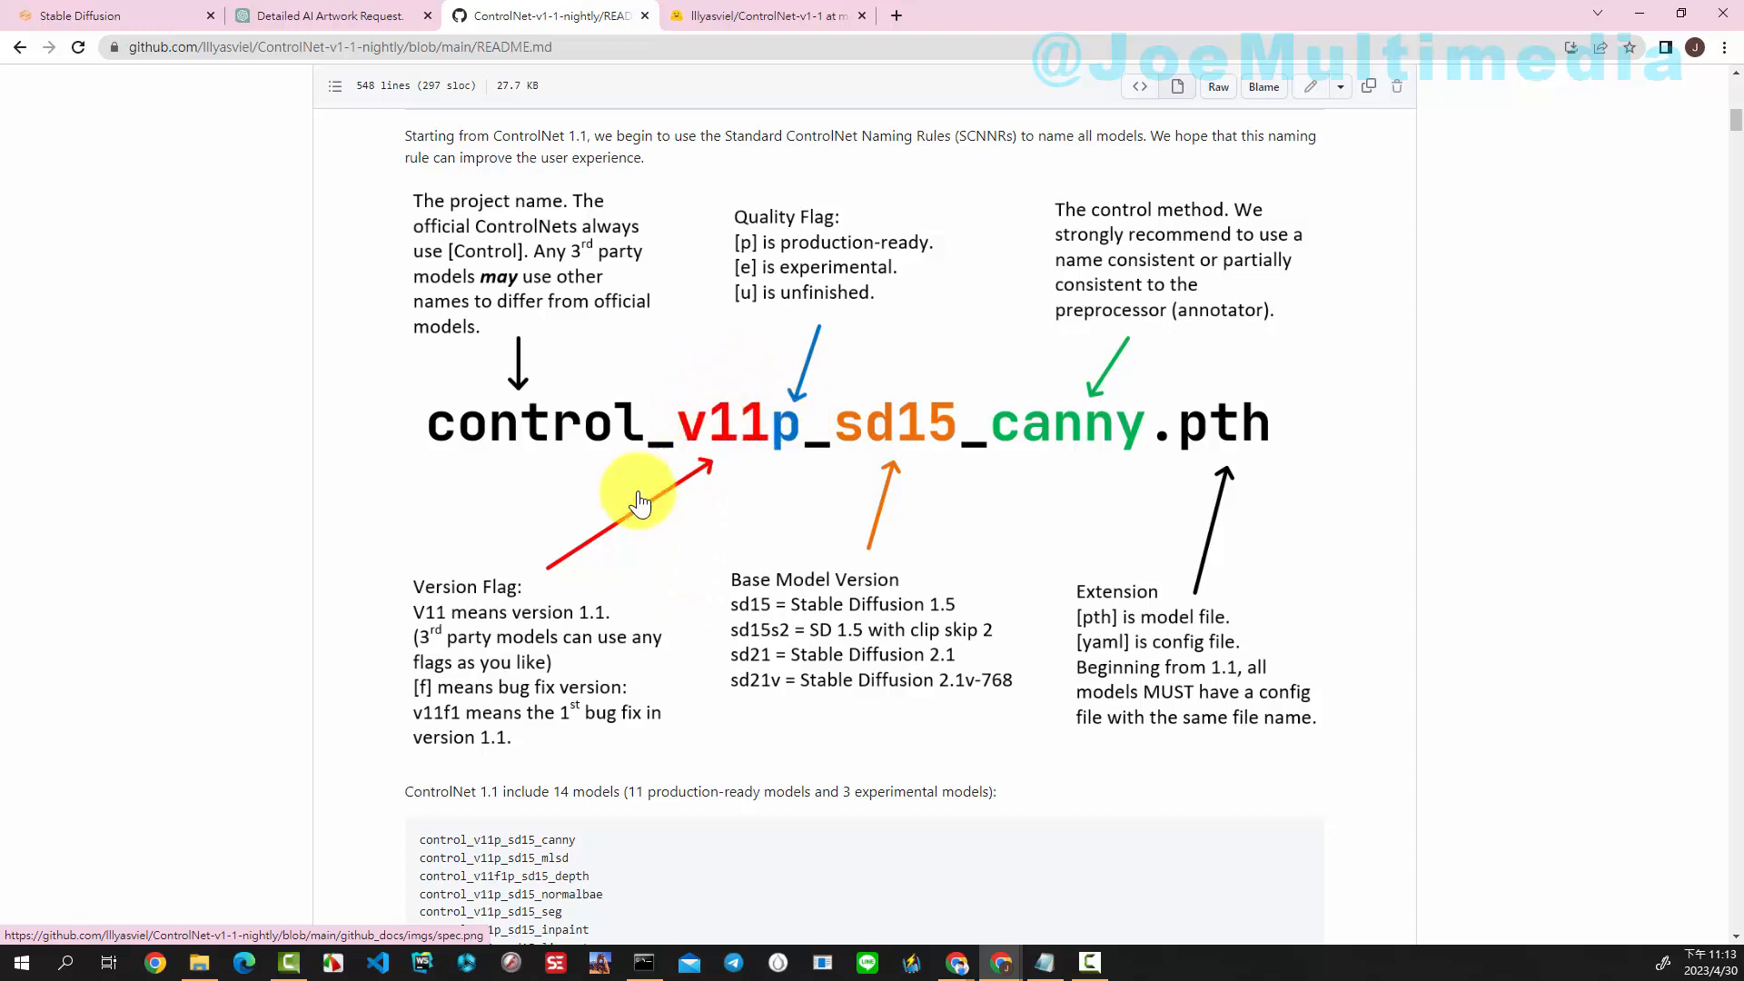
pyautogui.scroll(-1, 603, 586)
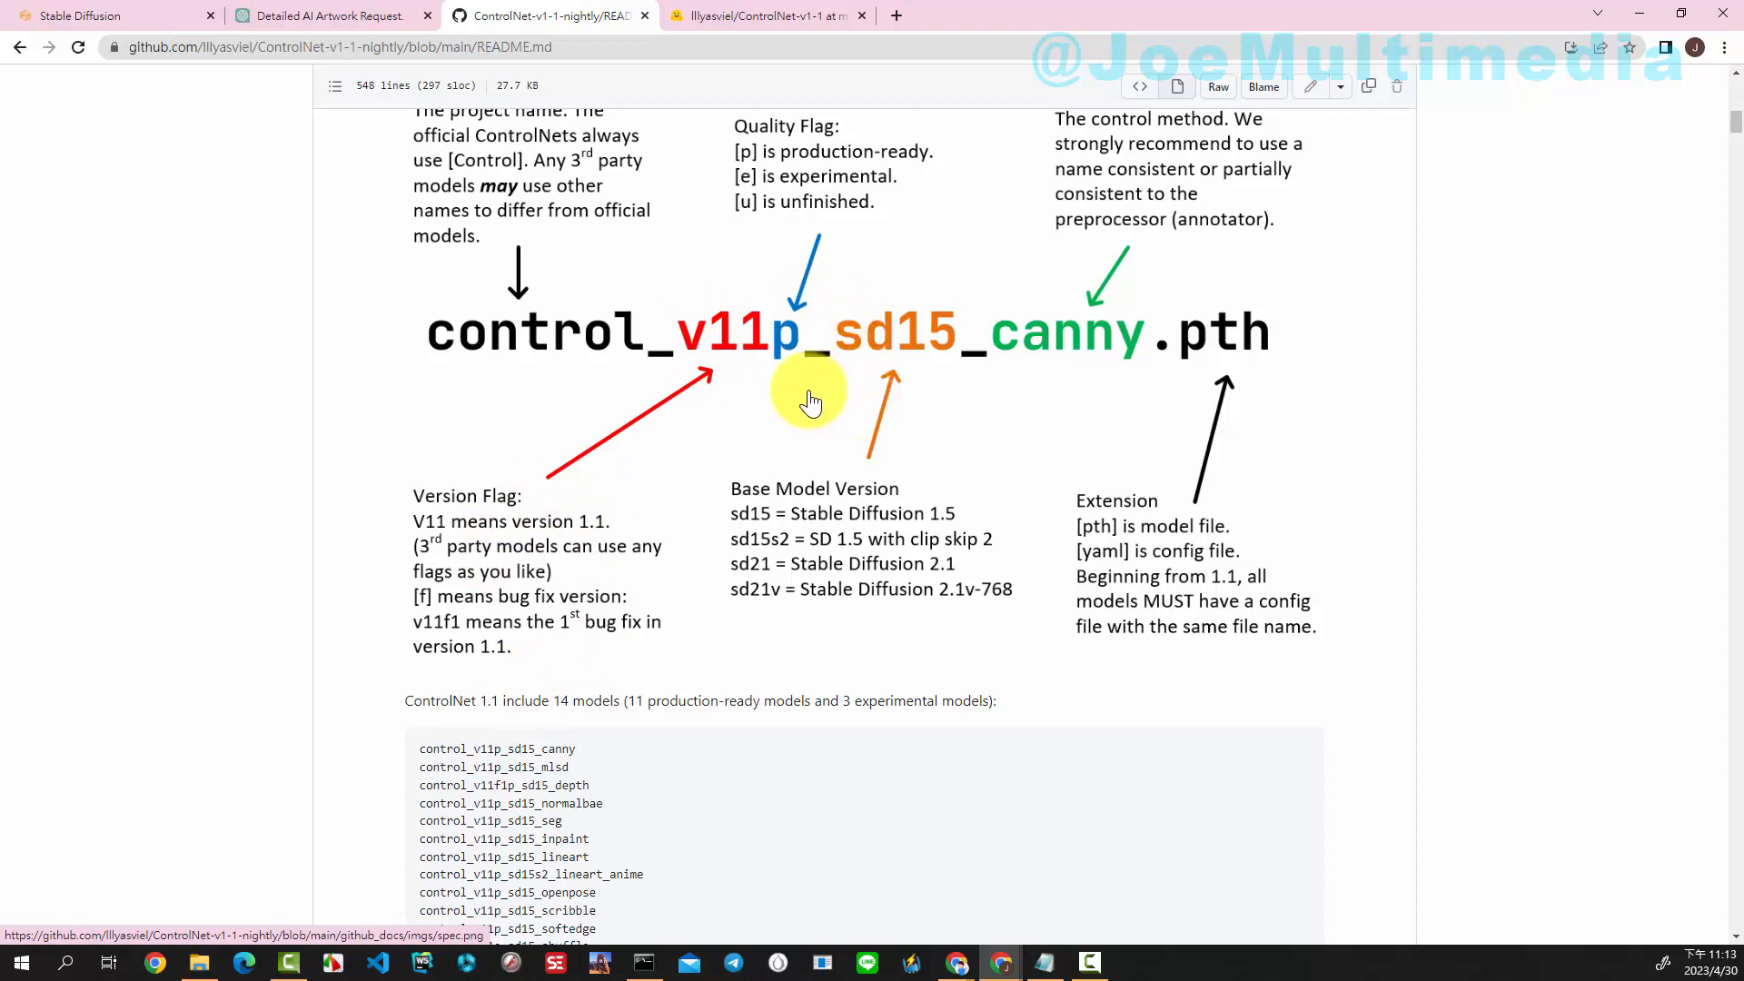
# - Return to Stable Diffusion, expand the ControlNet section in txt2img and review the list of available models
pyautogui.click(145, 16)
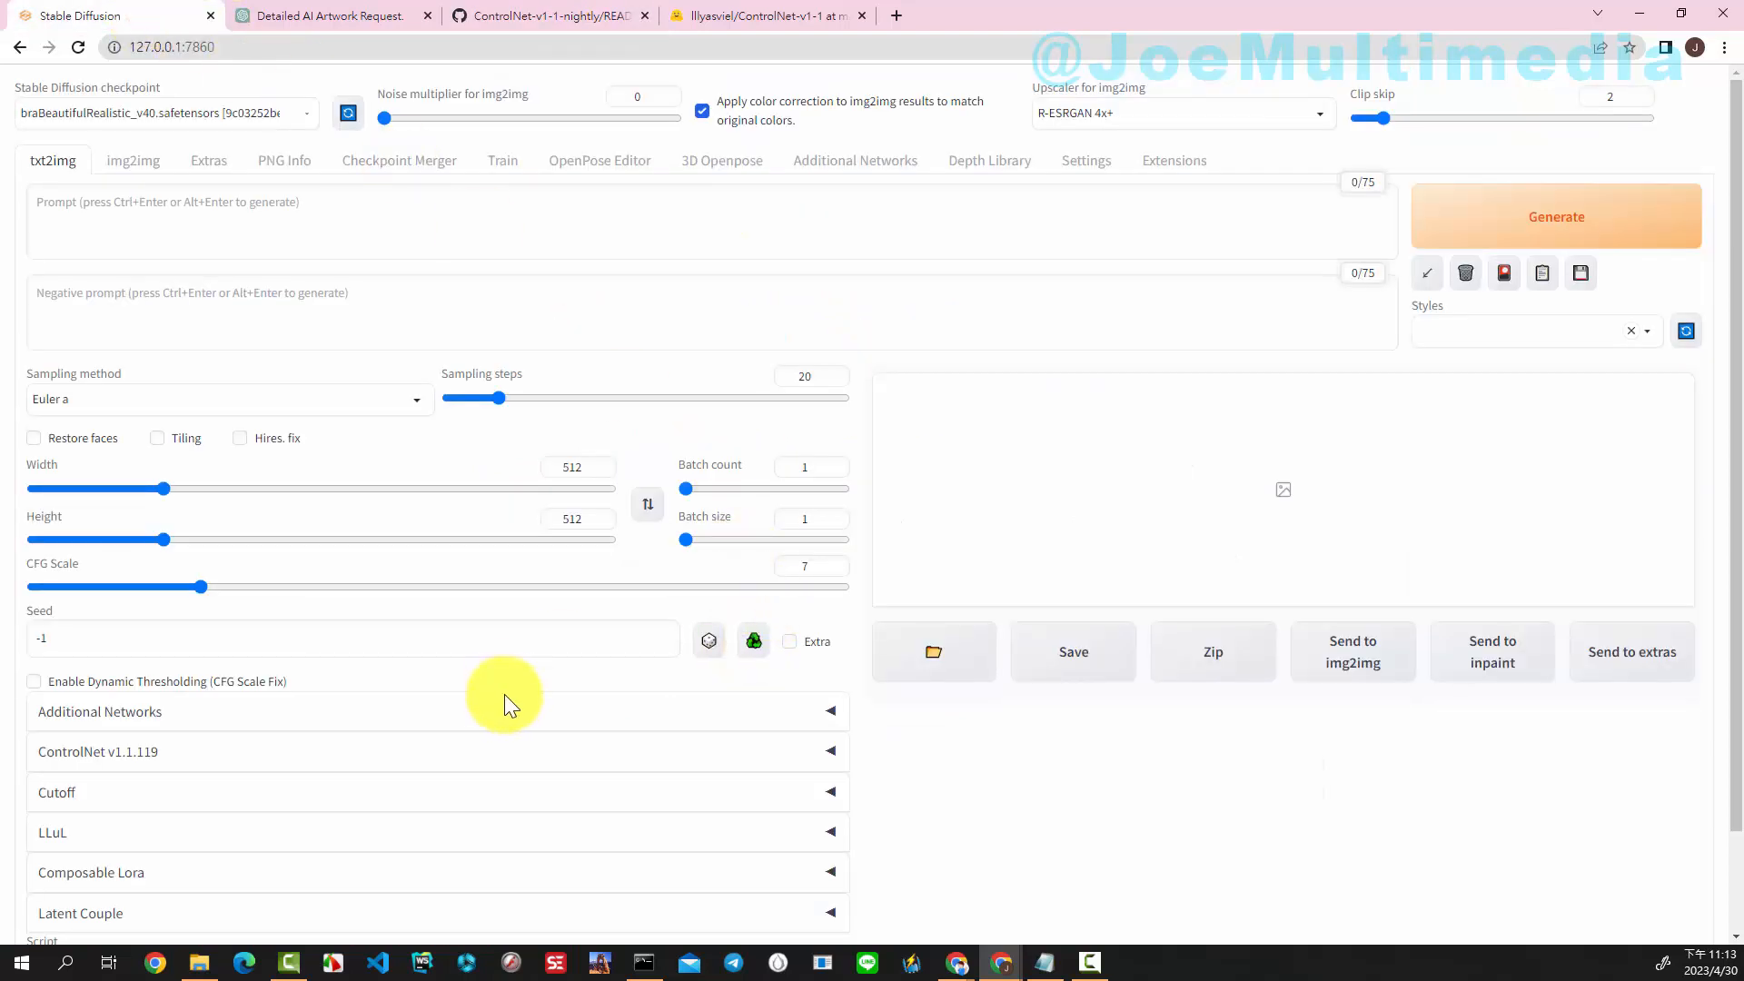
pyautogui.scroll(-2, 536, 640)
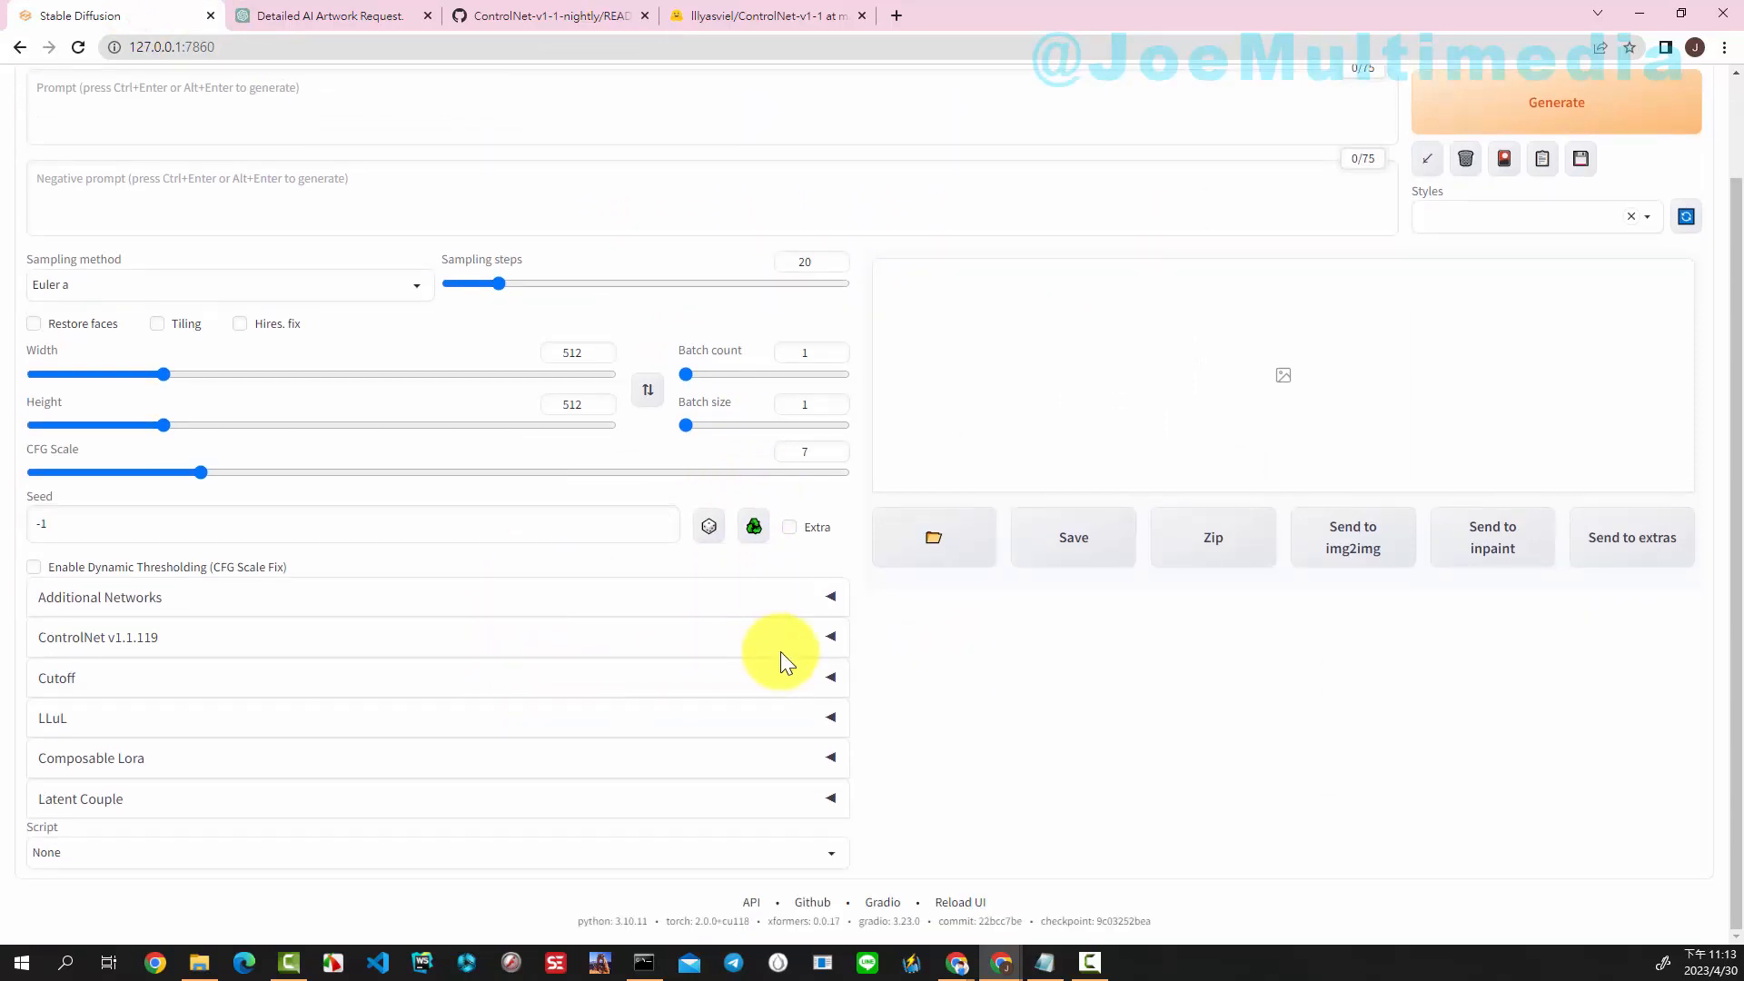
pyautogui.click(828, 641)
pyautogui.scroll(-5, 823, 636)
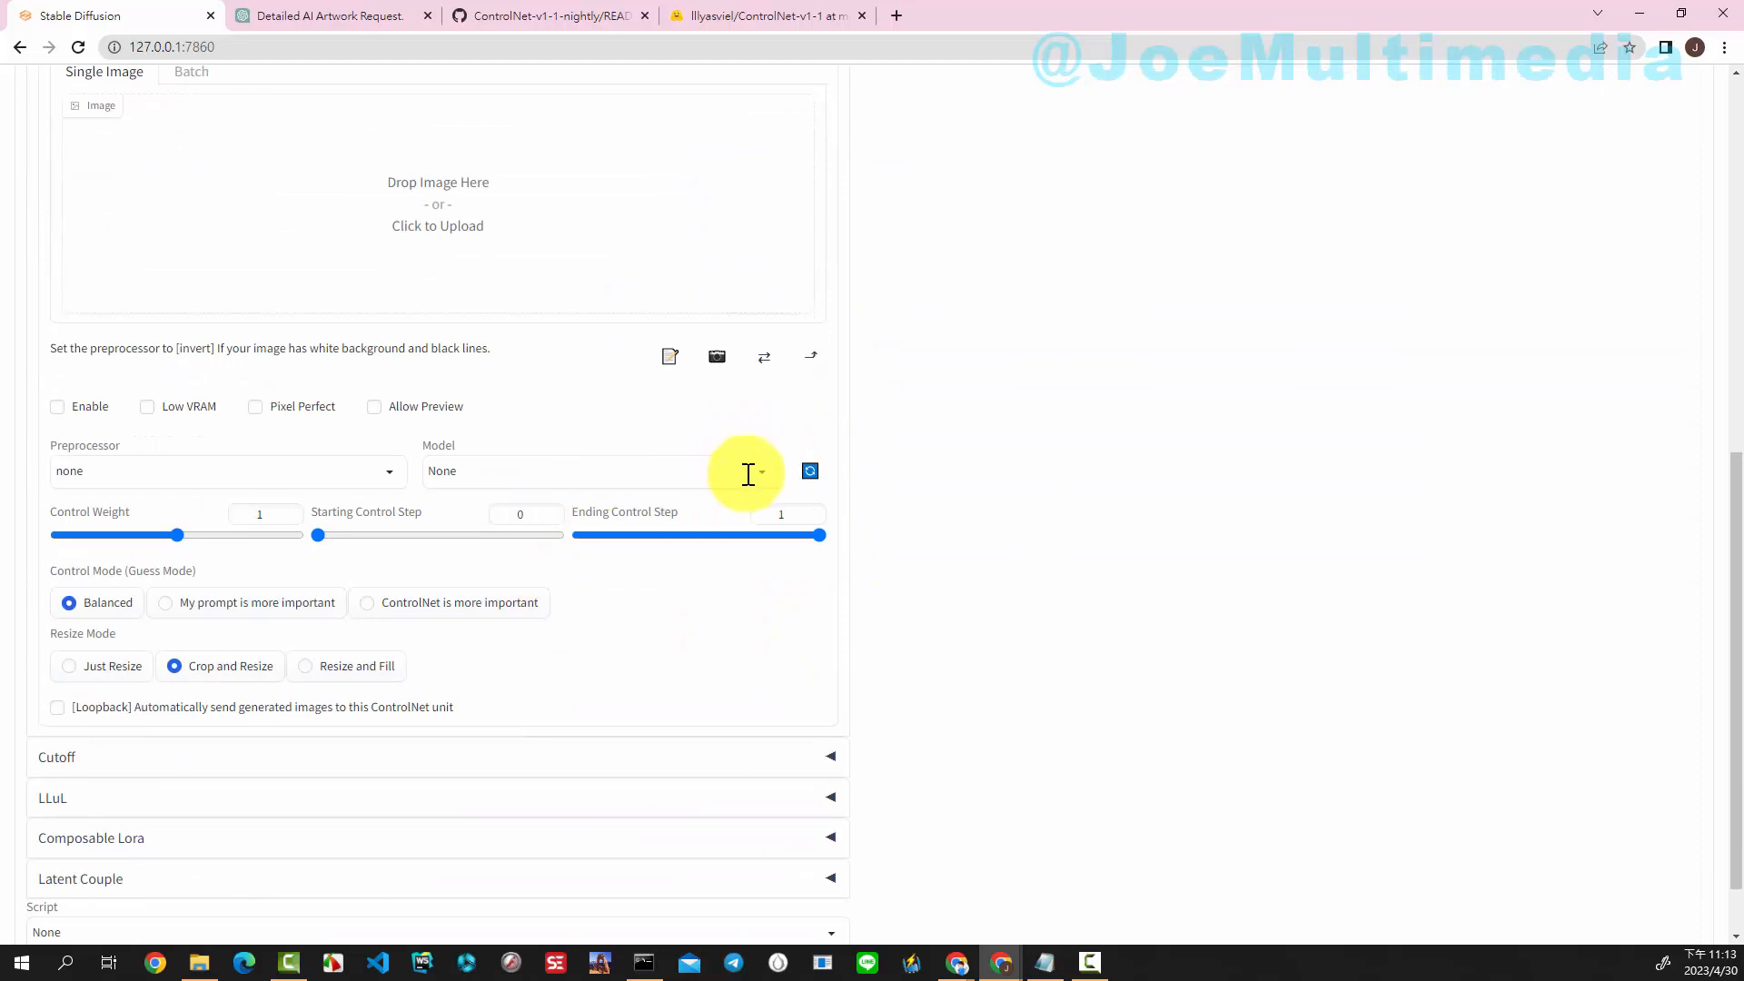
pyautogui.click(760, 471)
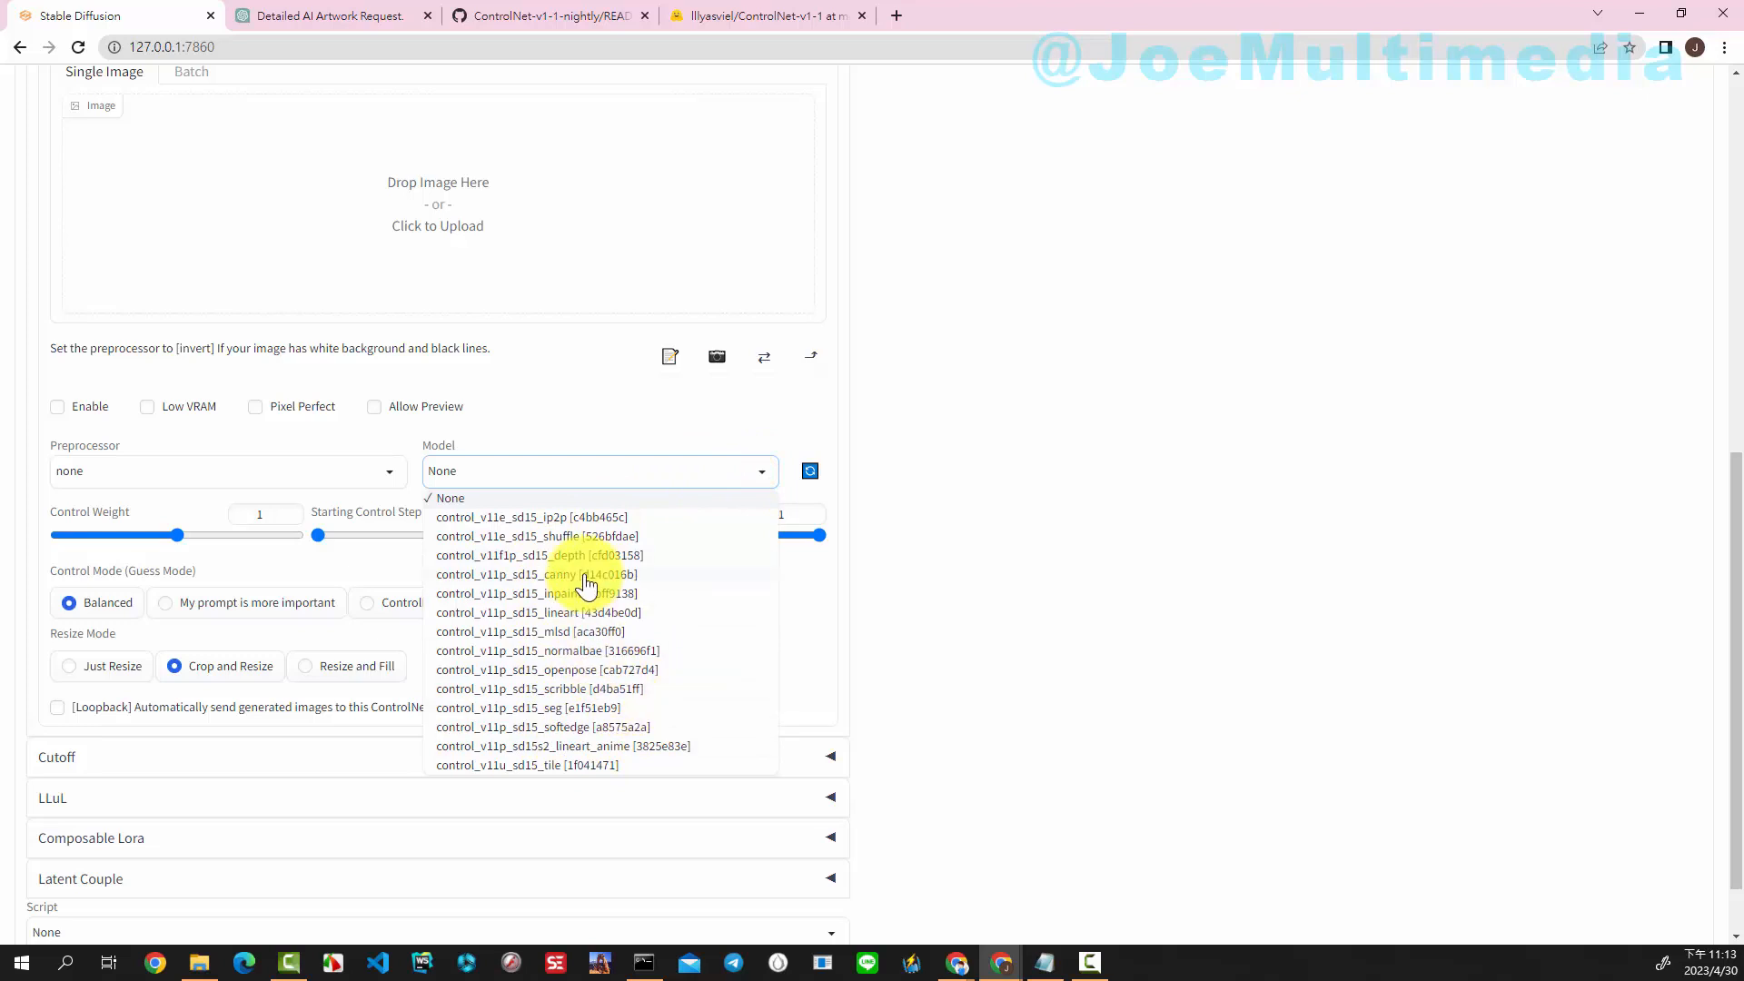
pyautogui.scroll(7, 934, 505)
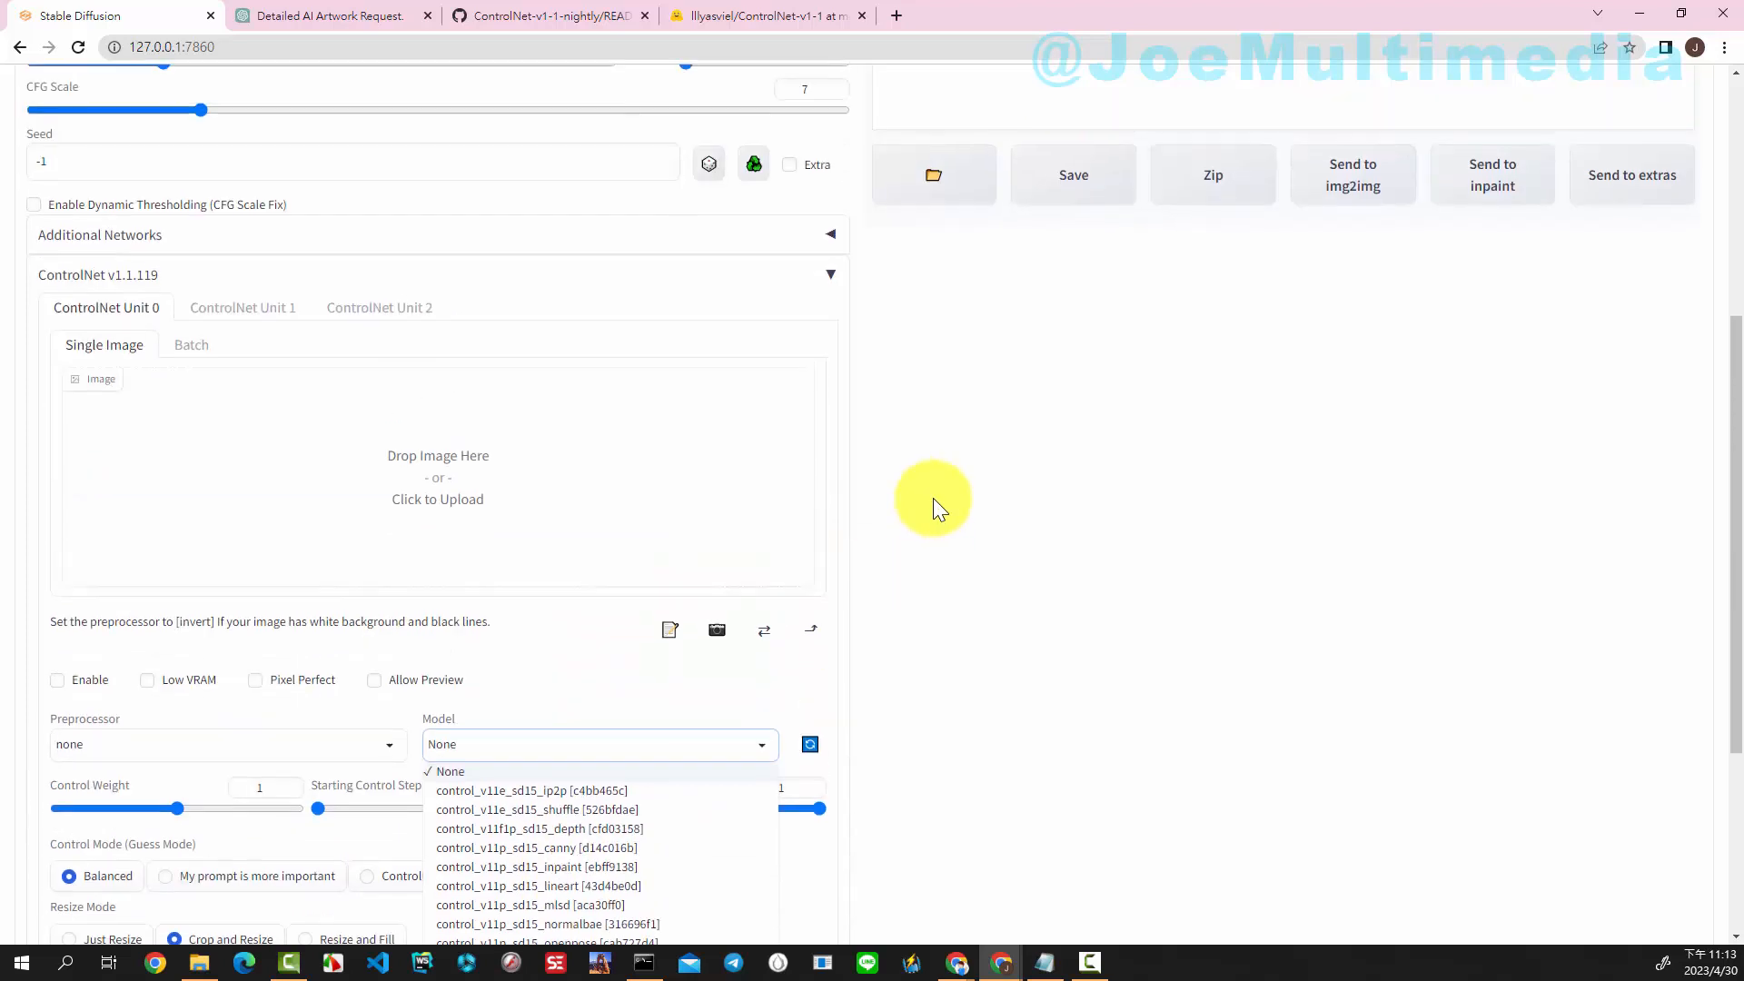
pyautogui.scroll(2, 933, 498)
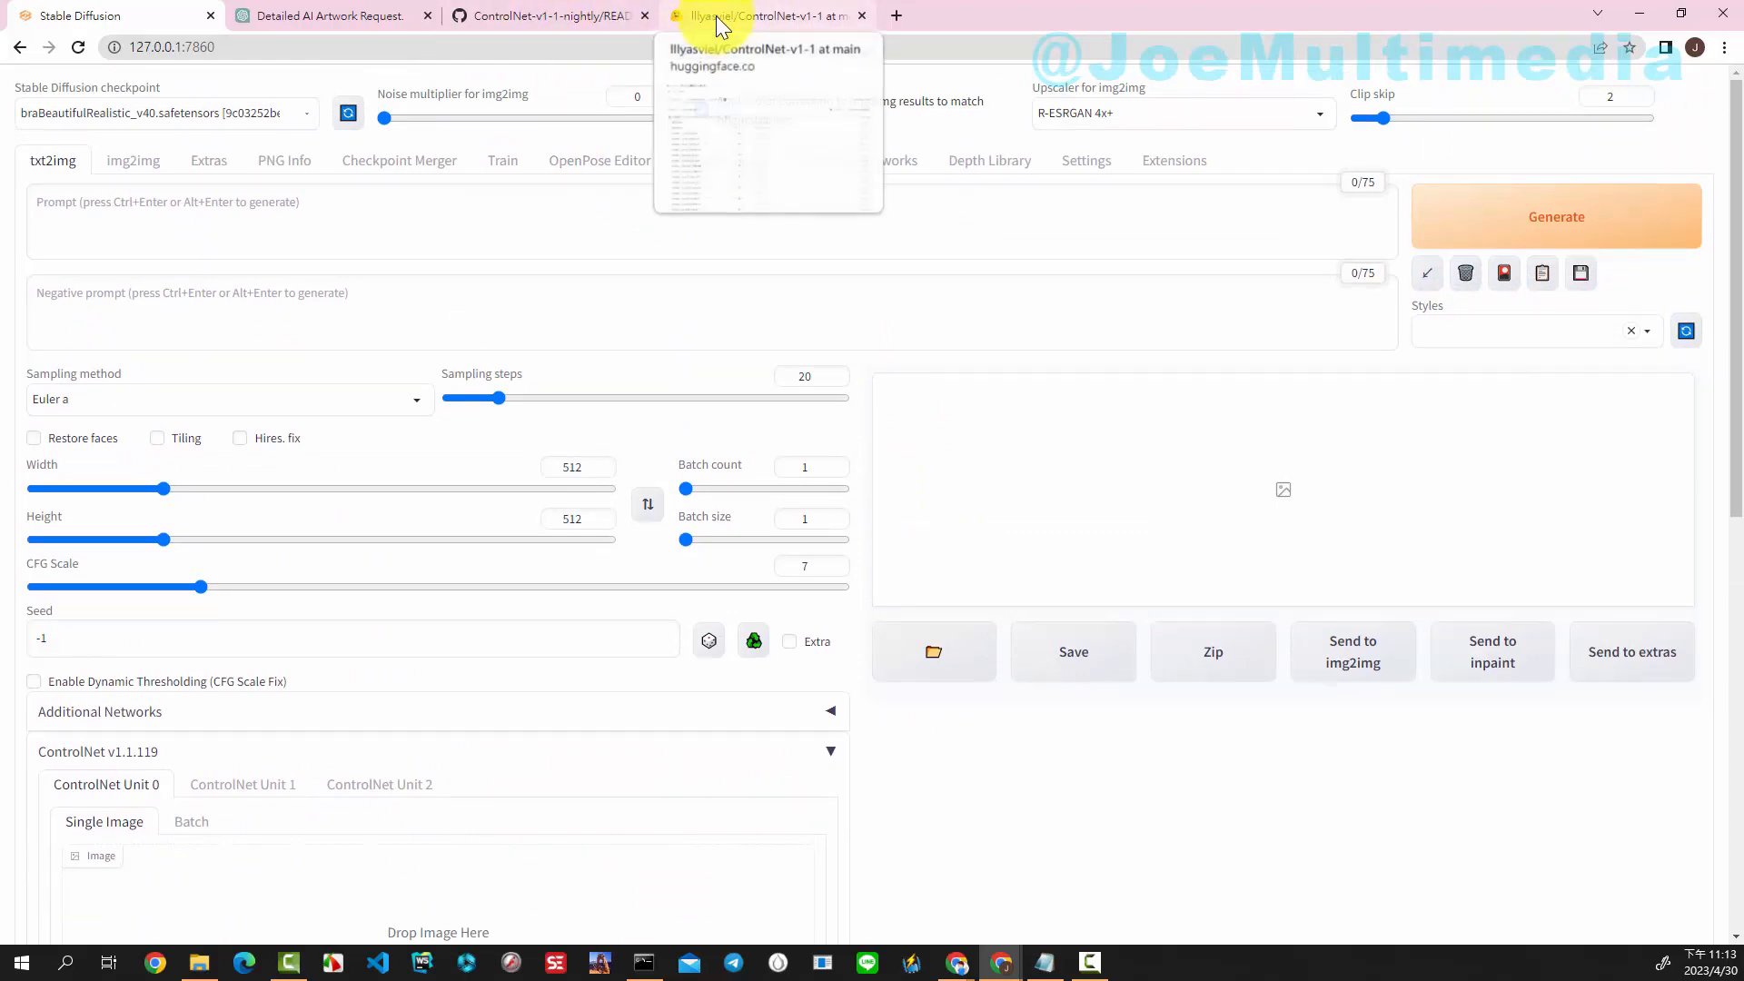
# - Examine the Depth, Normal, Canny and Tile model descriptions and sample results in the ControlNet 1.1 README on GitHub
pyautogui.click(549, 16)
pyautogui.scroll(-20, 959, 563)
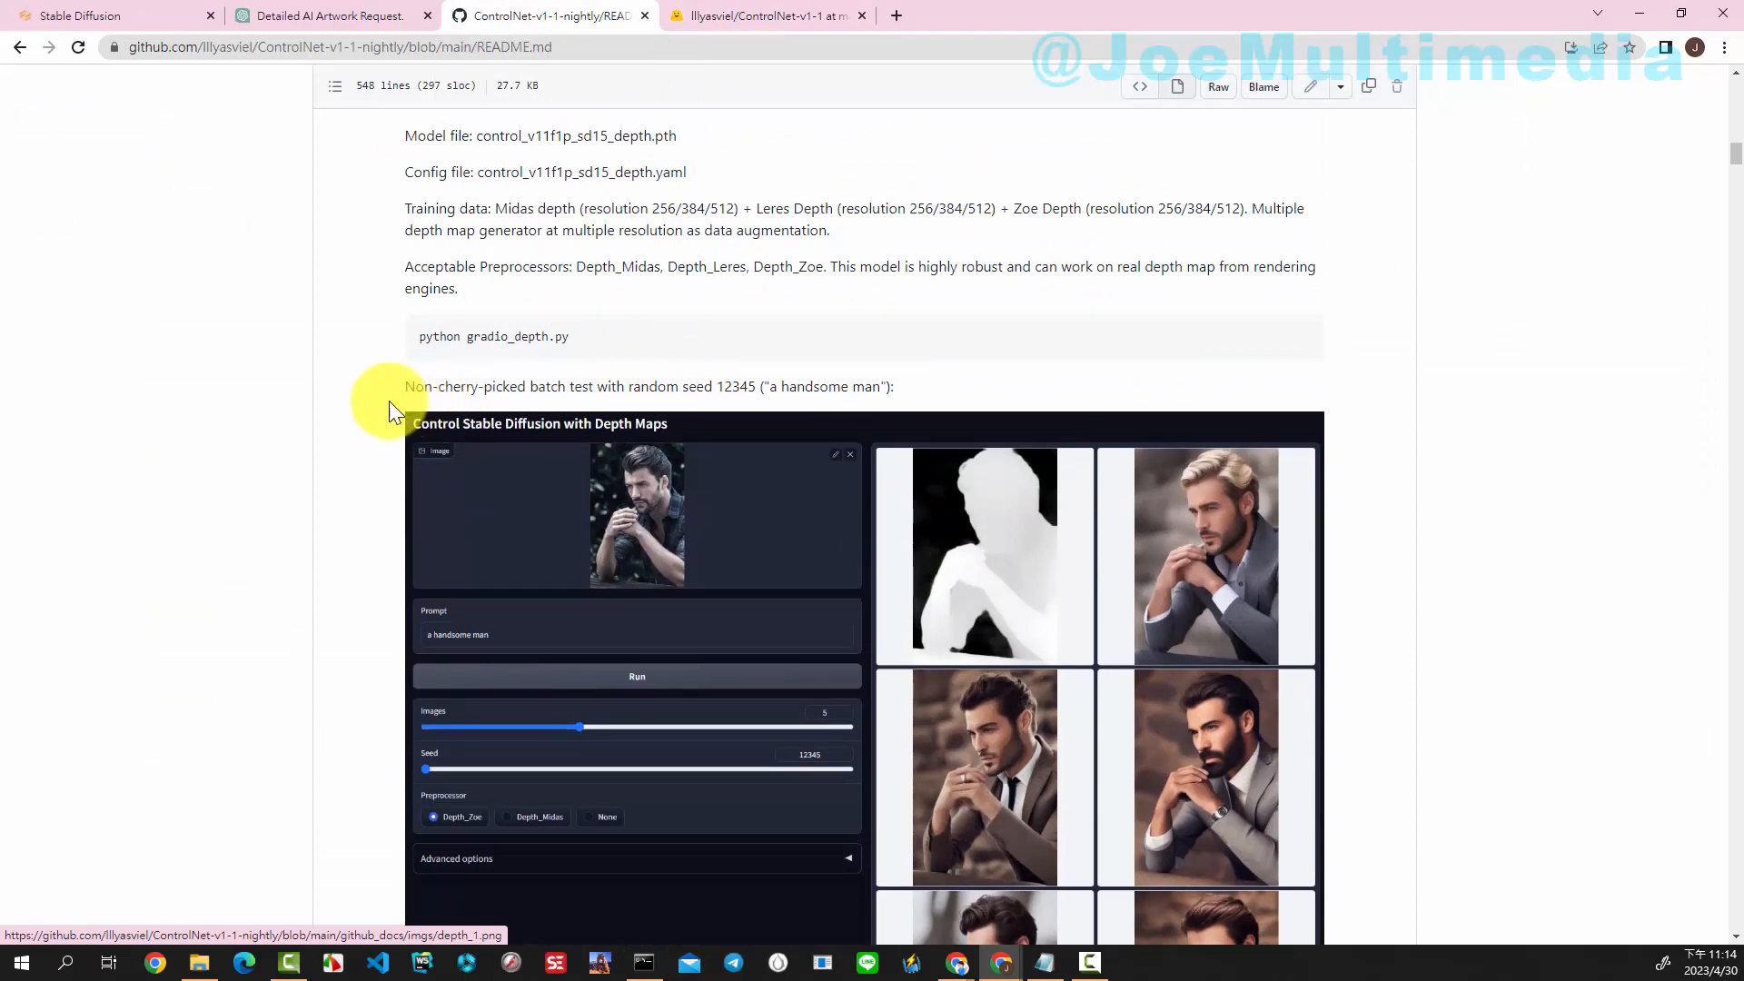
pyautogui.scroll(-1, 1079, 436)
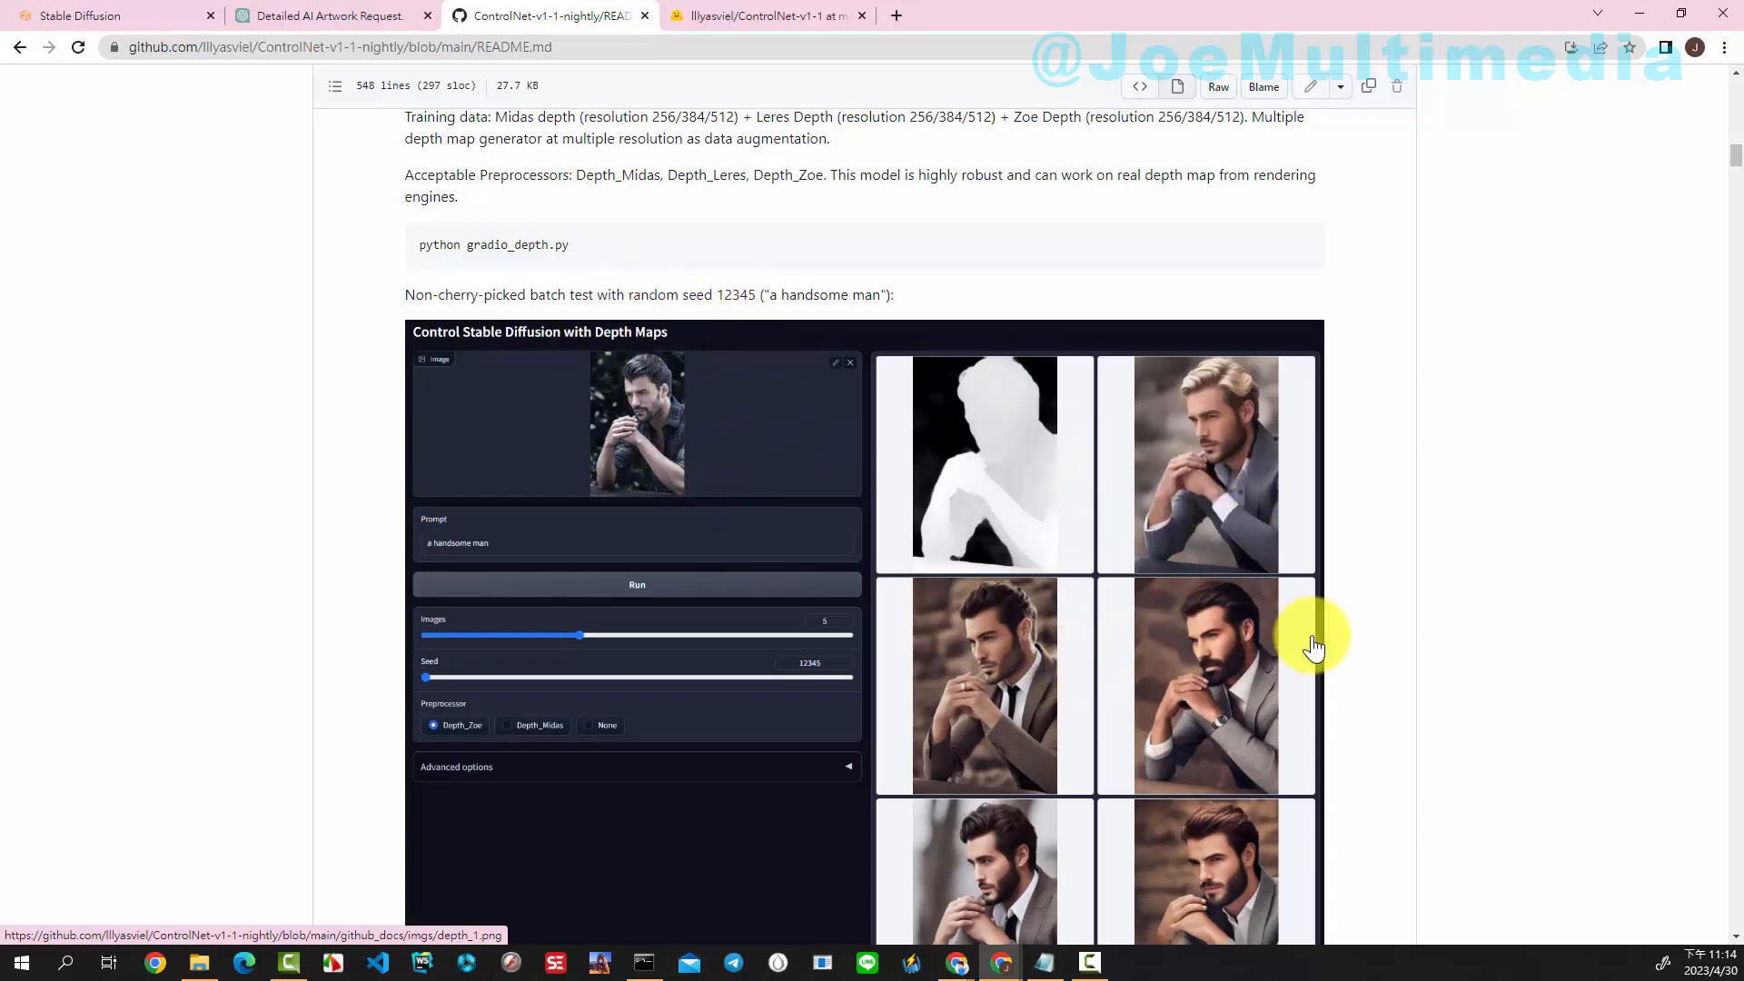
pyautogui.scroll(-4, 1314, 646)
pyautogui.scroll(-8, 1276, 608)
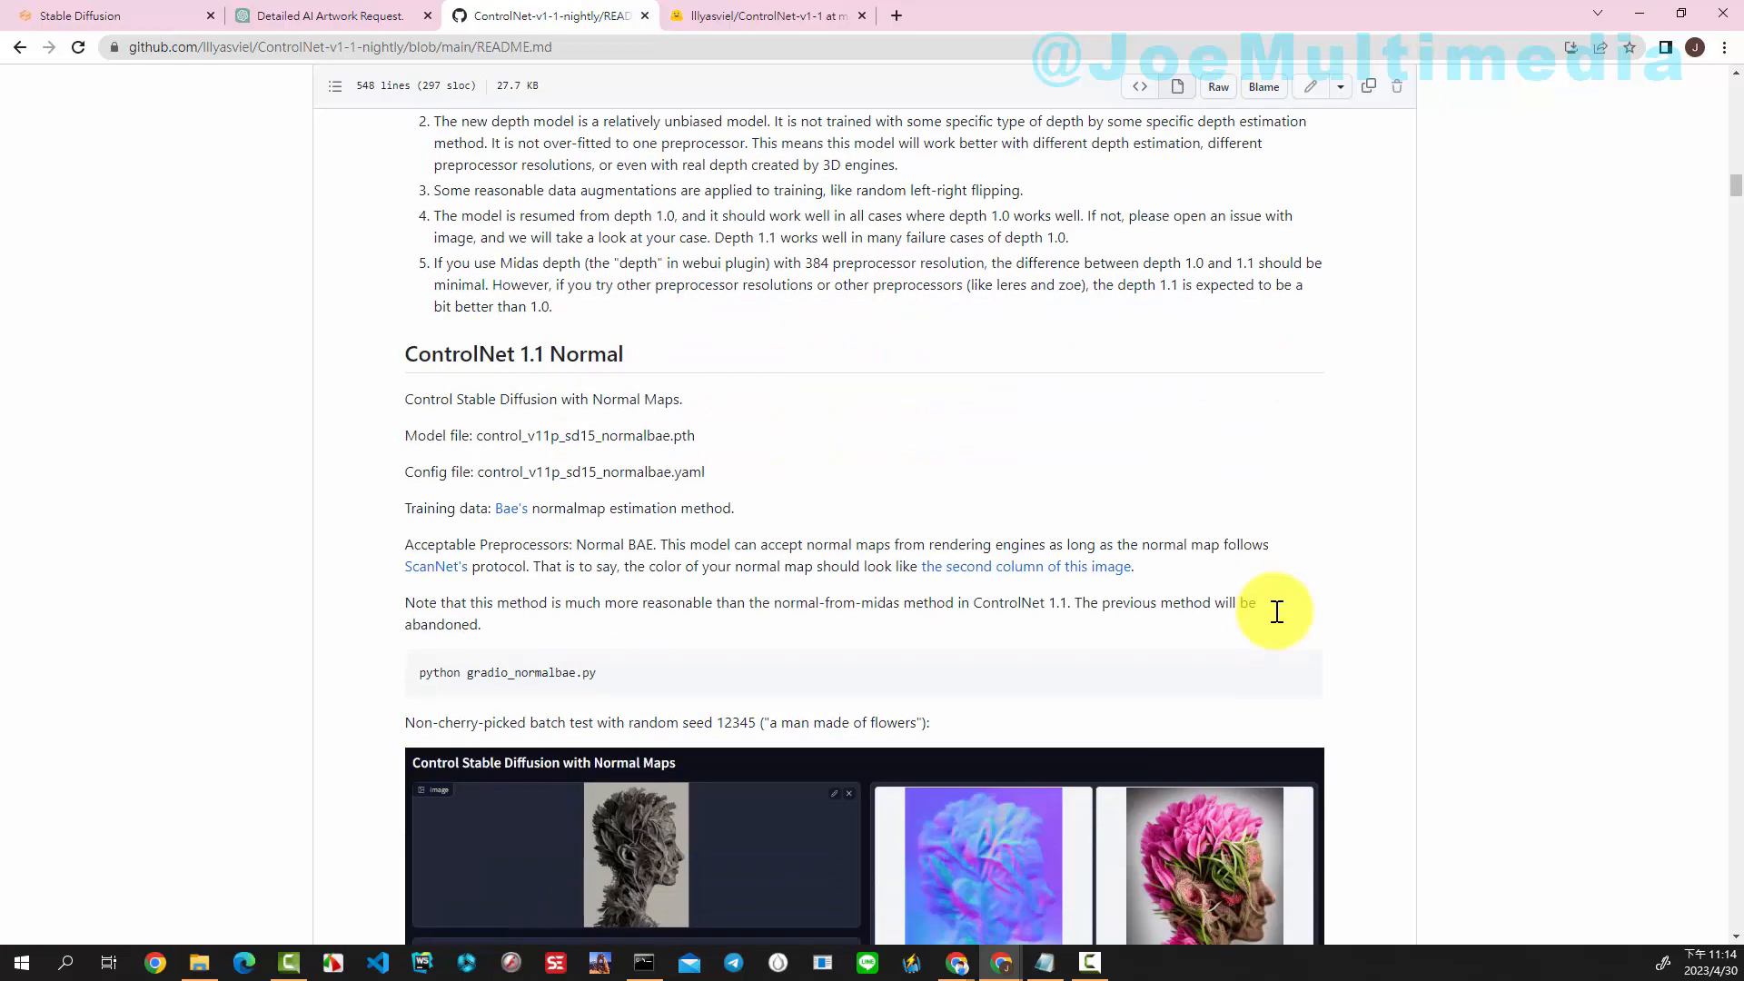
pyautogui.scroll(-7, 1272, 618)
pyautogui.scroll(2, 923, 545)
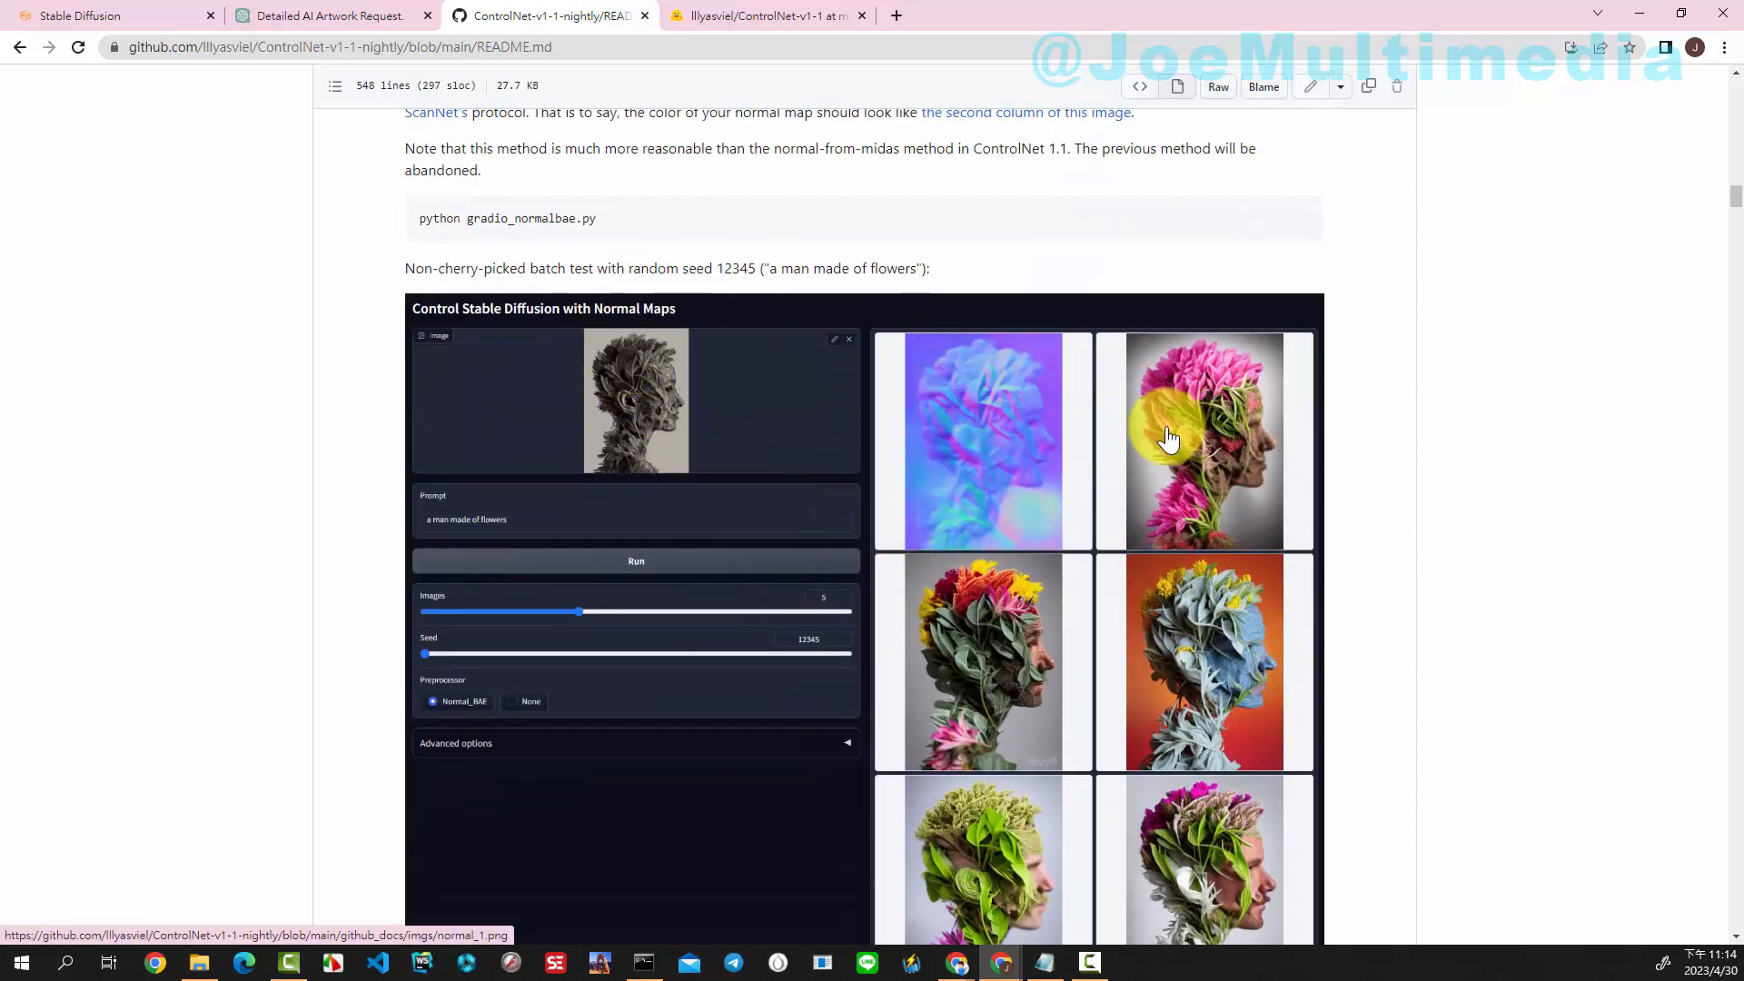
pyautogui.scroll(-8, 1284, 609)
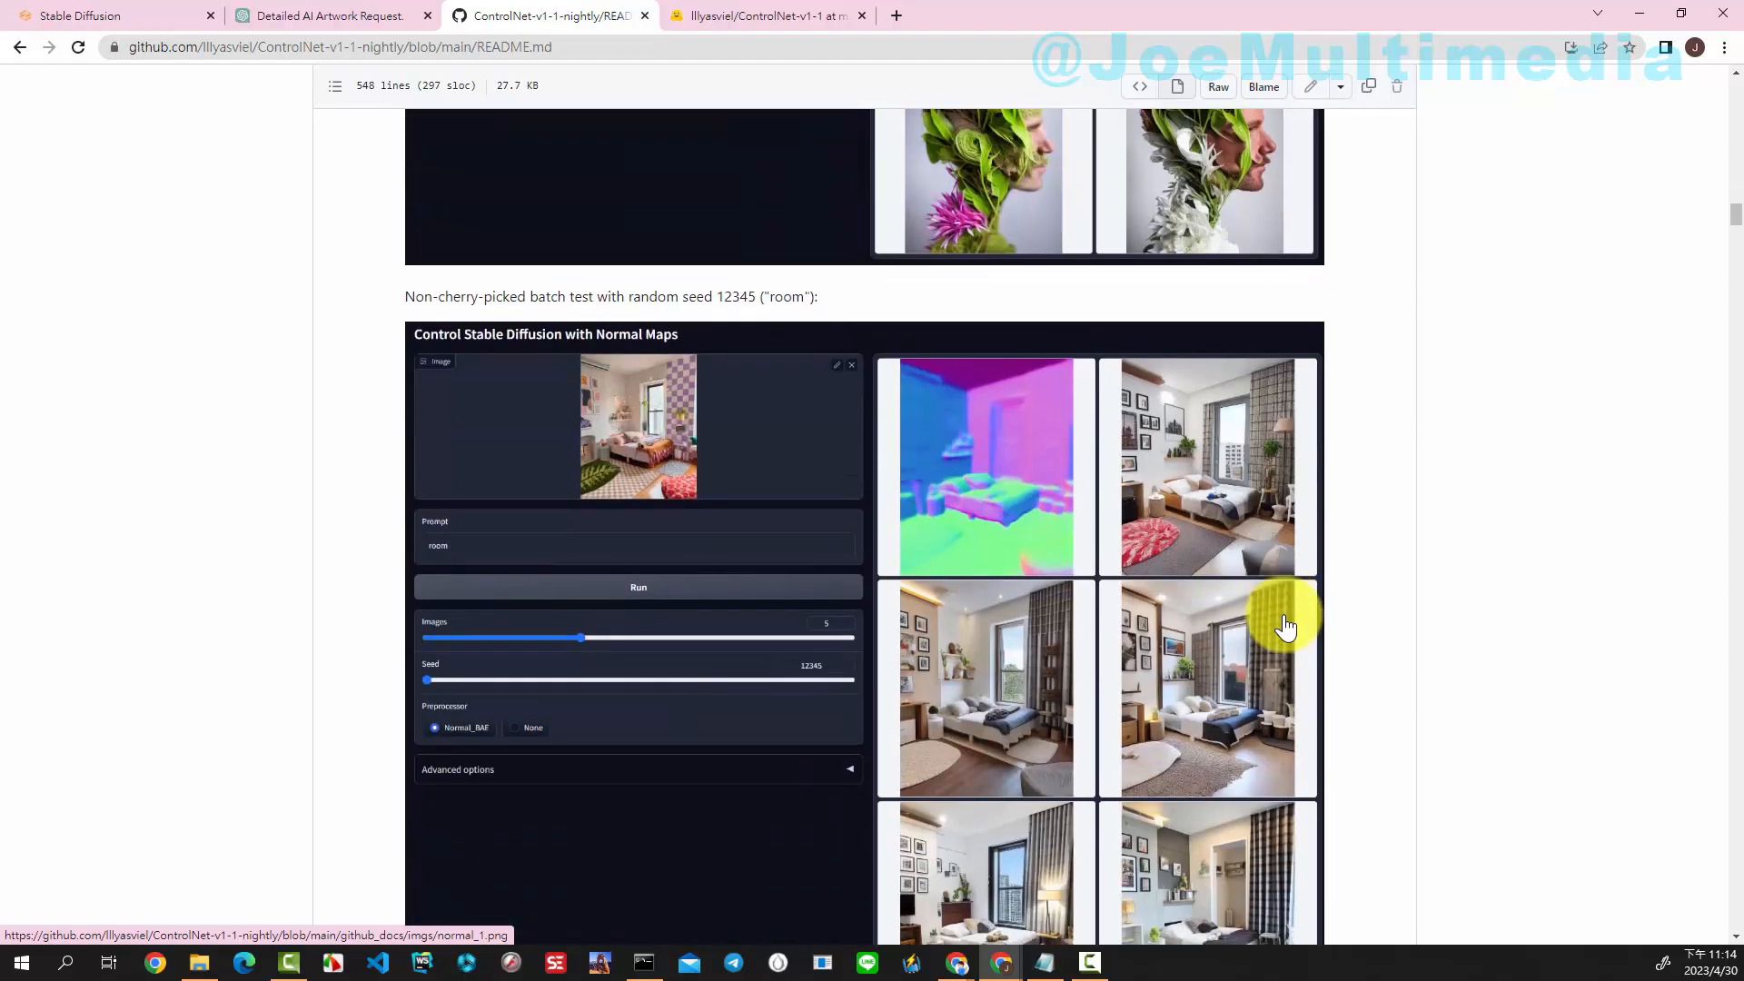
pyautogui.scroll(-10, 1284, 627)
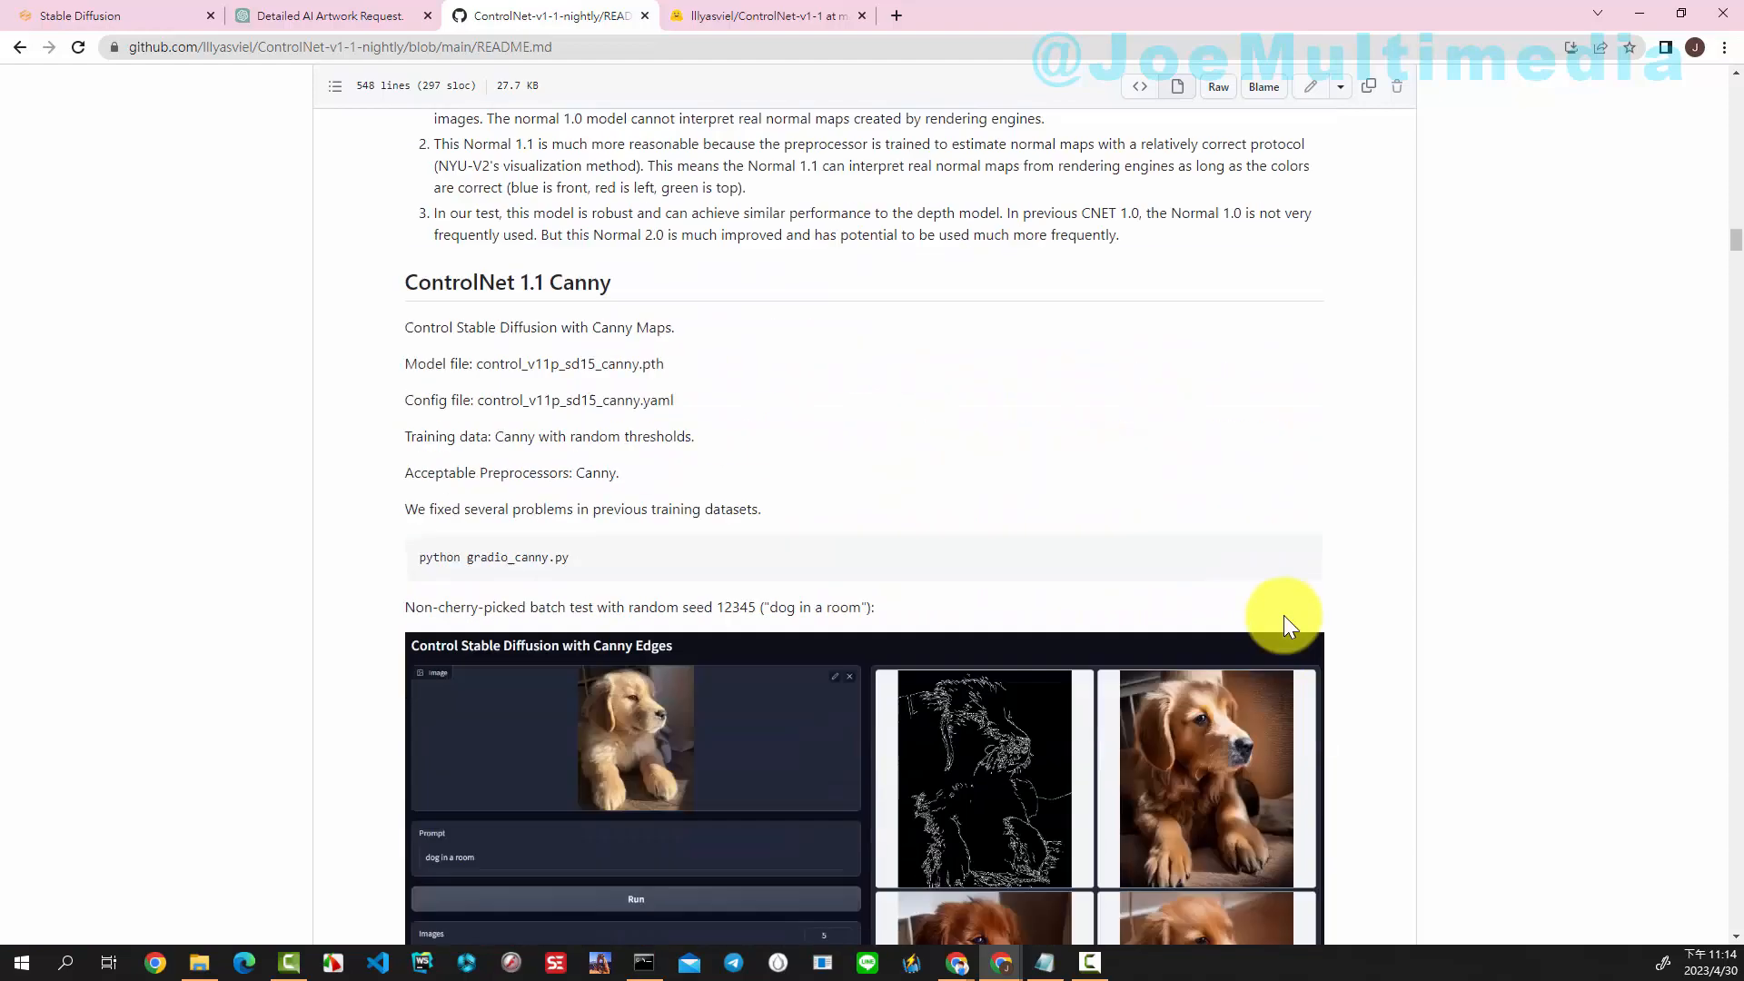
pyautogui.scroll(-5, 1284, 614)
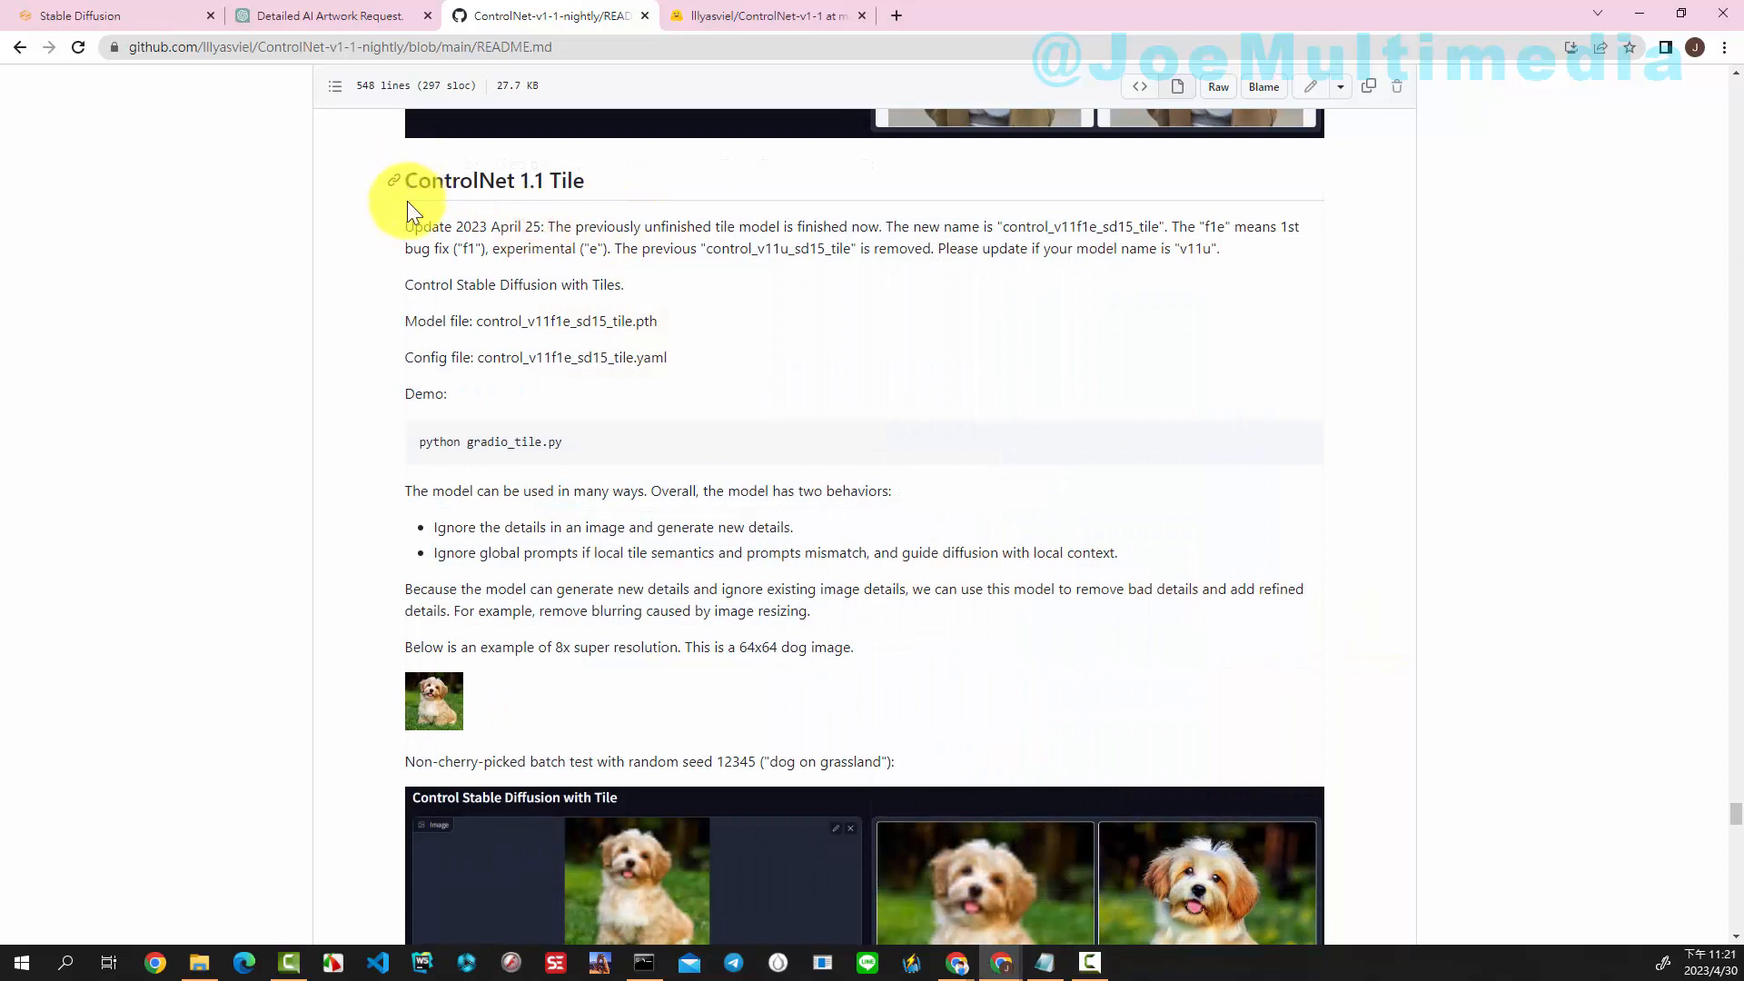
# - Read the ControlNet 1.1 Tile update note, model behaviors and the 8x super resolution dog example in the README
pyautogui.moveTo(406, 222); pyautogui.dragTo(539, 231)
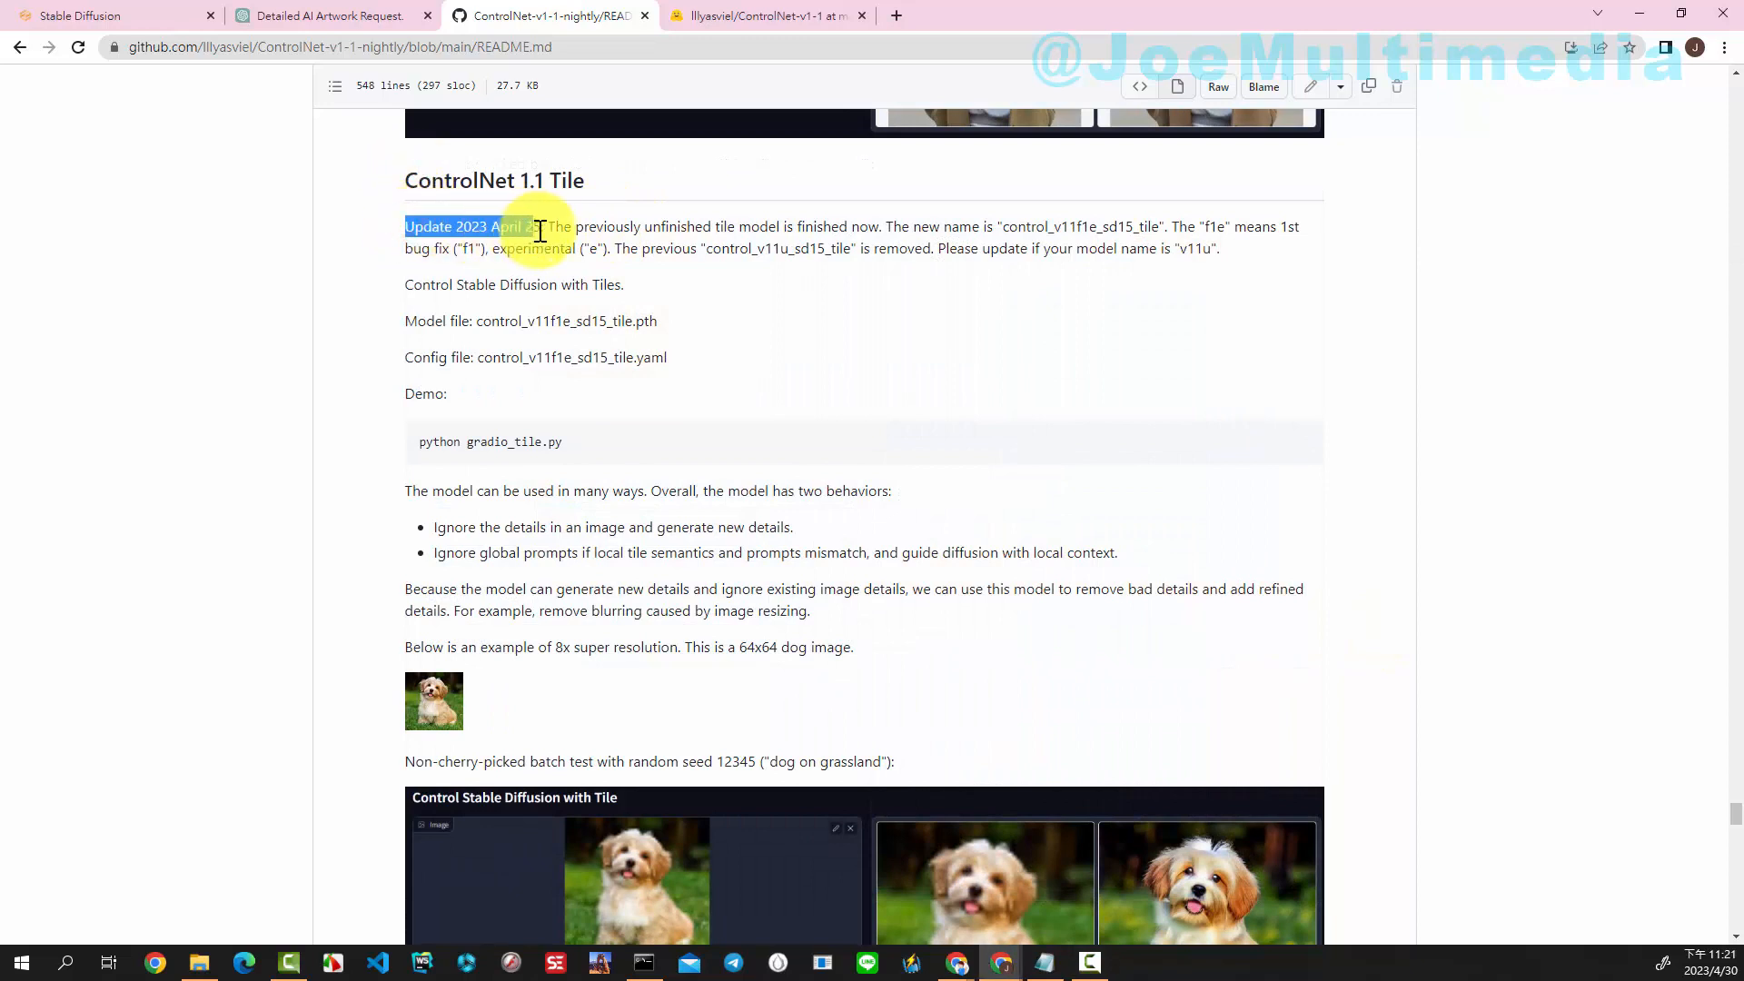
pyautogui.click(833, 275)
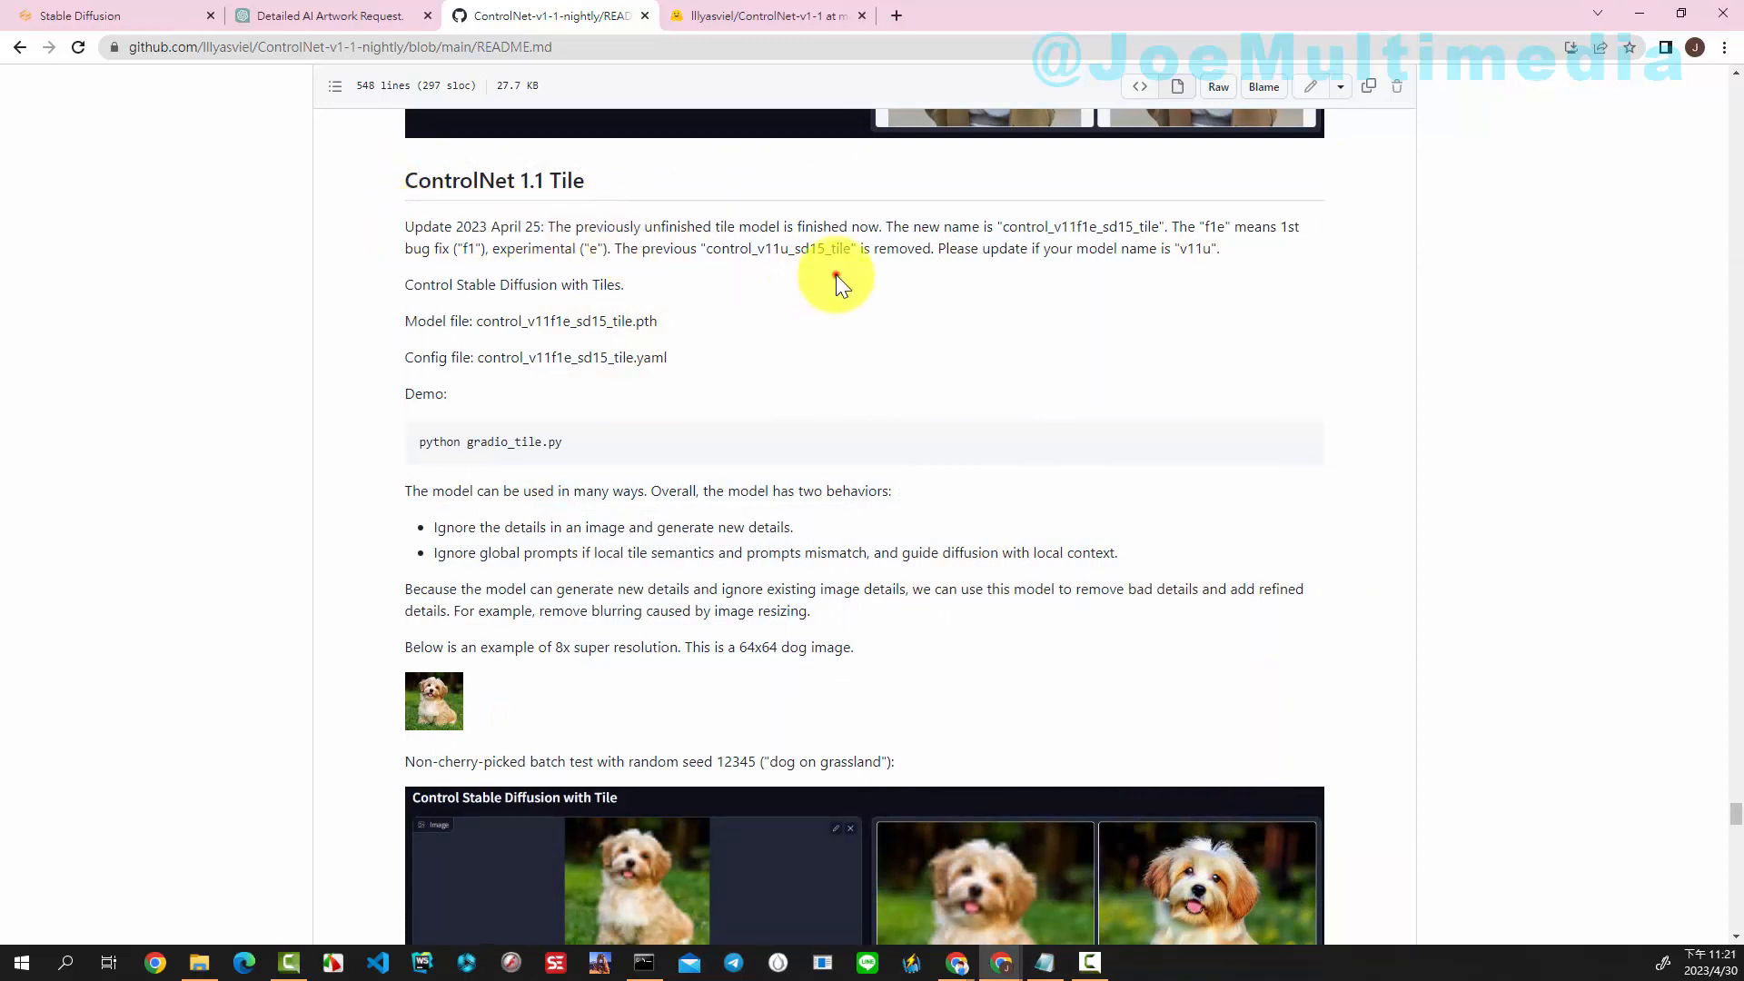
pyautogui.scroll(-2, 897, 260)
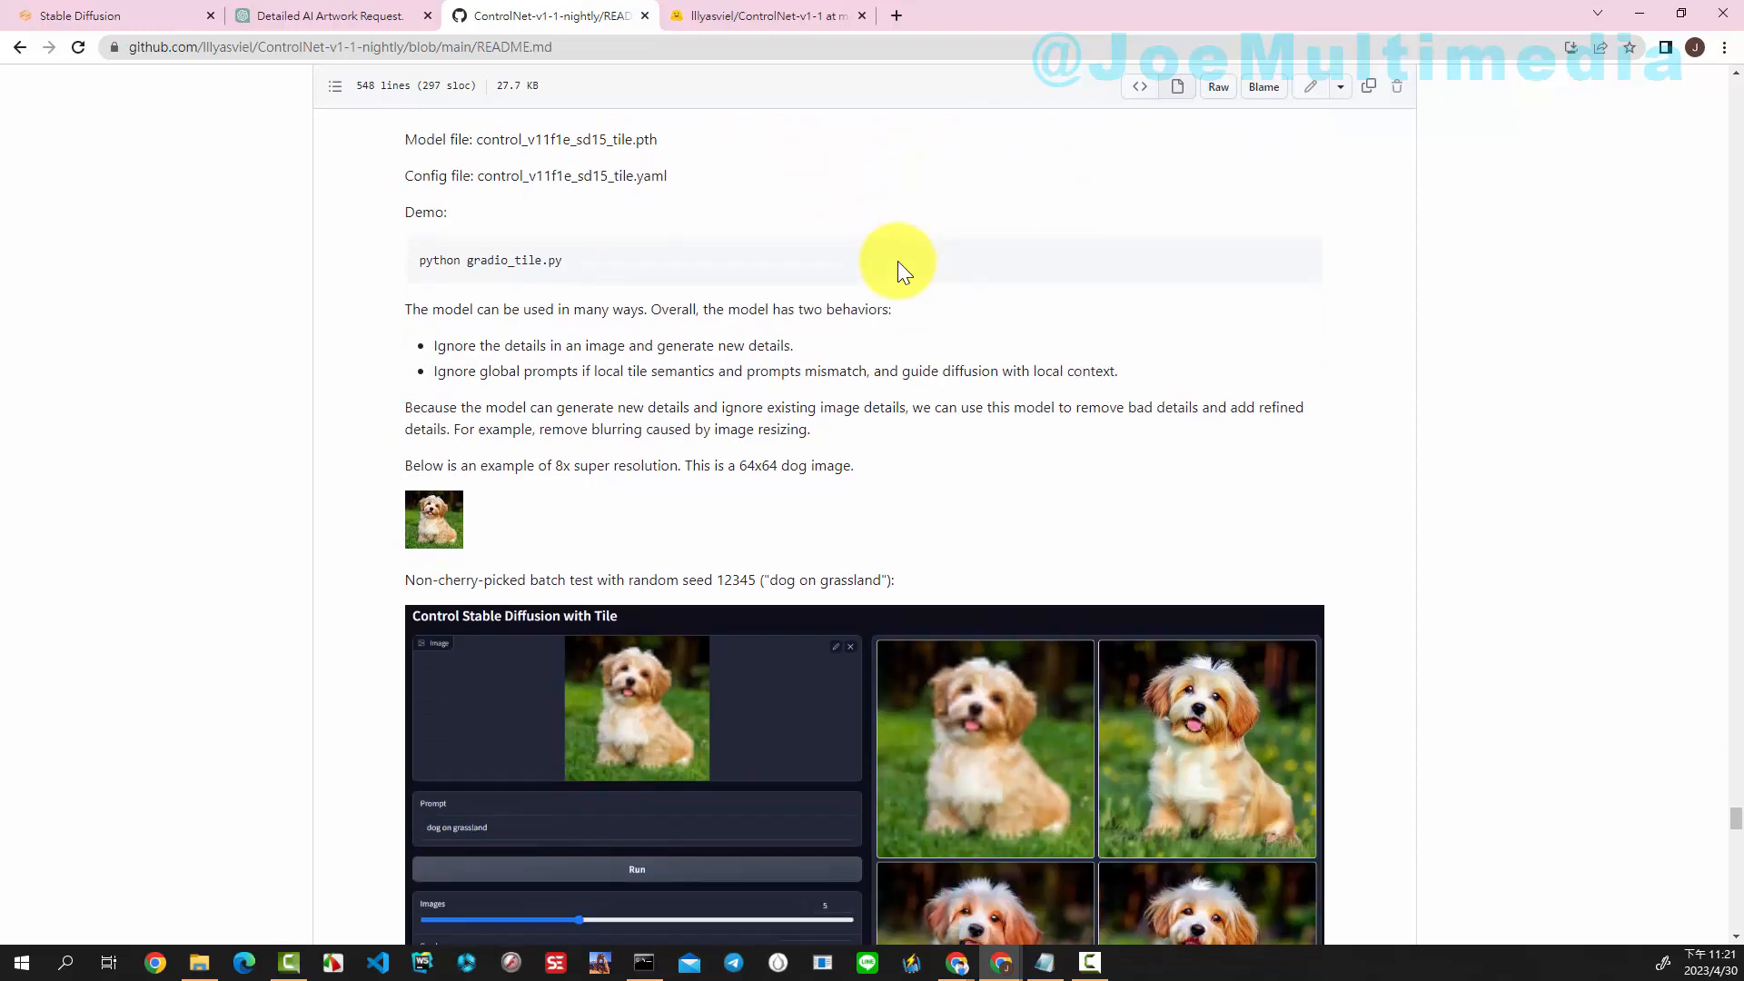
pyautogui.scroll(-1, 898, 259)
pyautogui.scroll(-2, 897, 260)
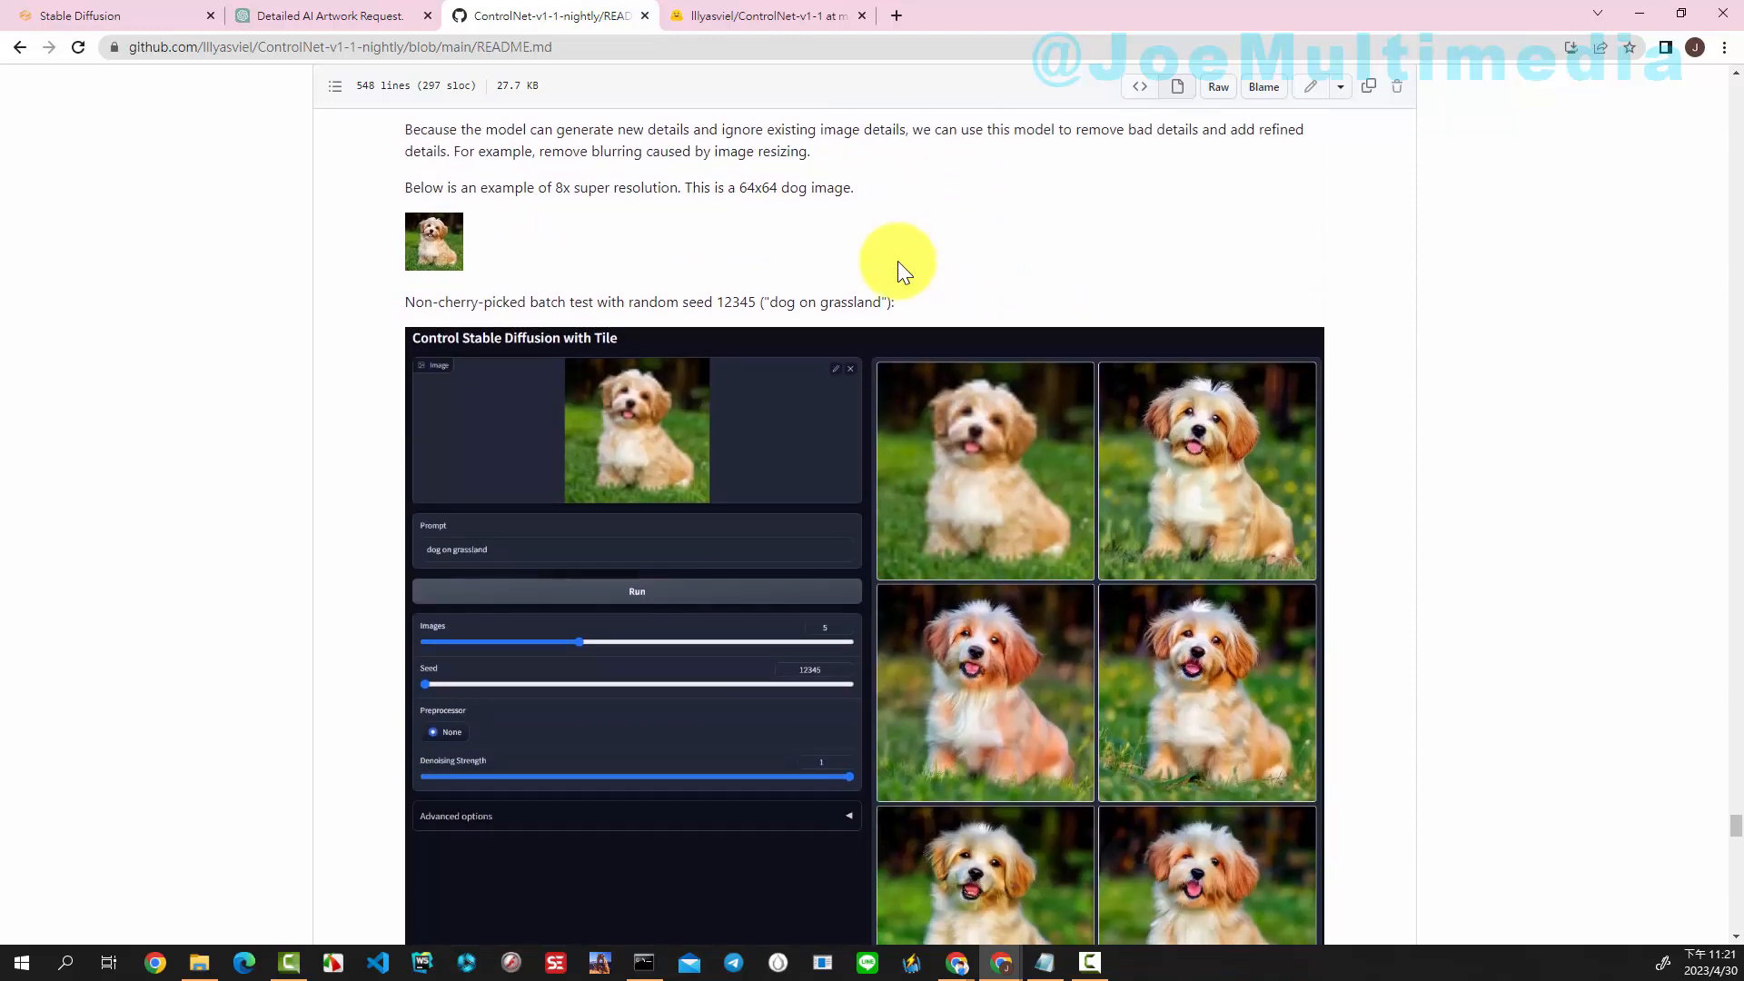
pyautogui.scroll(-1, 922, 265)
pyautogui.scroll(-1, 922, 265)
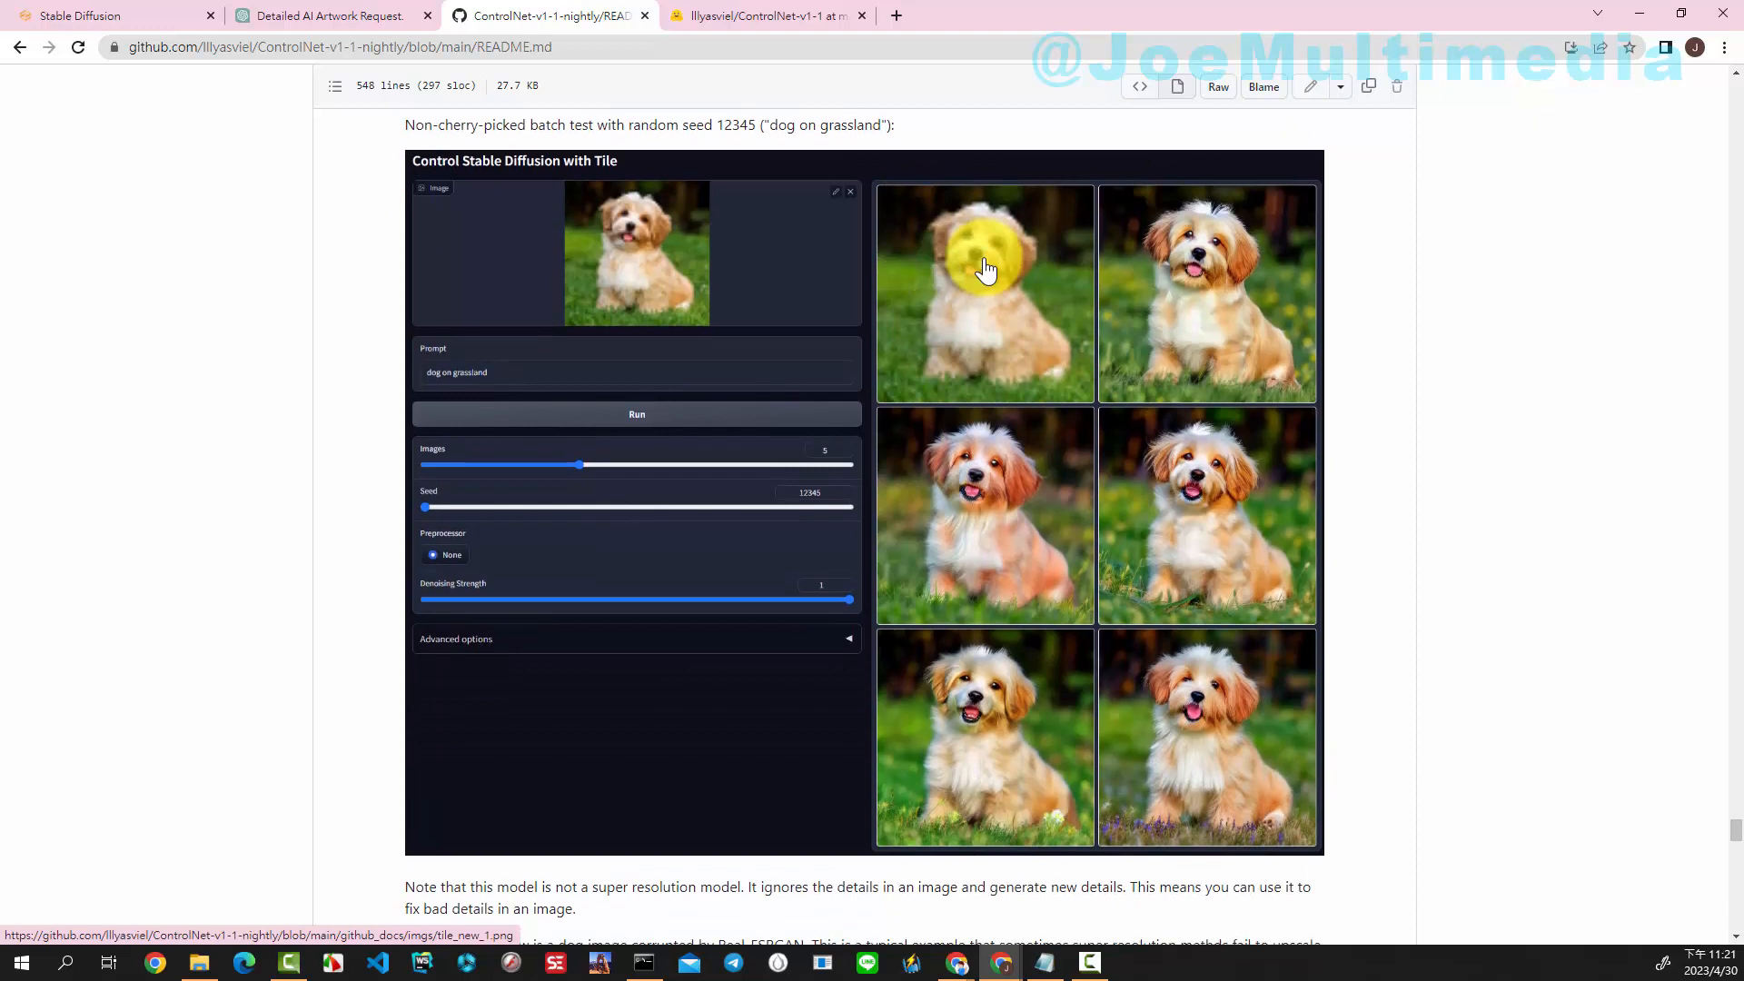
pyautogui.scroll(-1, 985, 263)
pyautogui.scroll(-1, 986, 269)
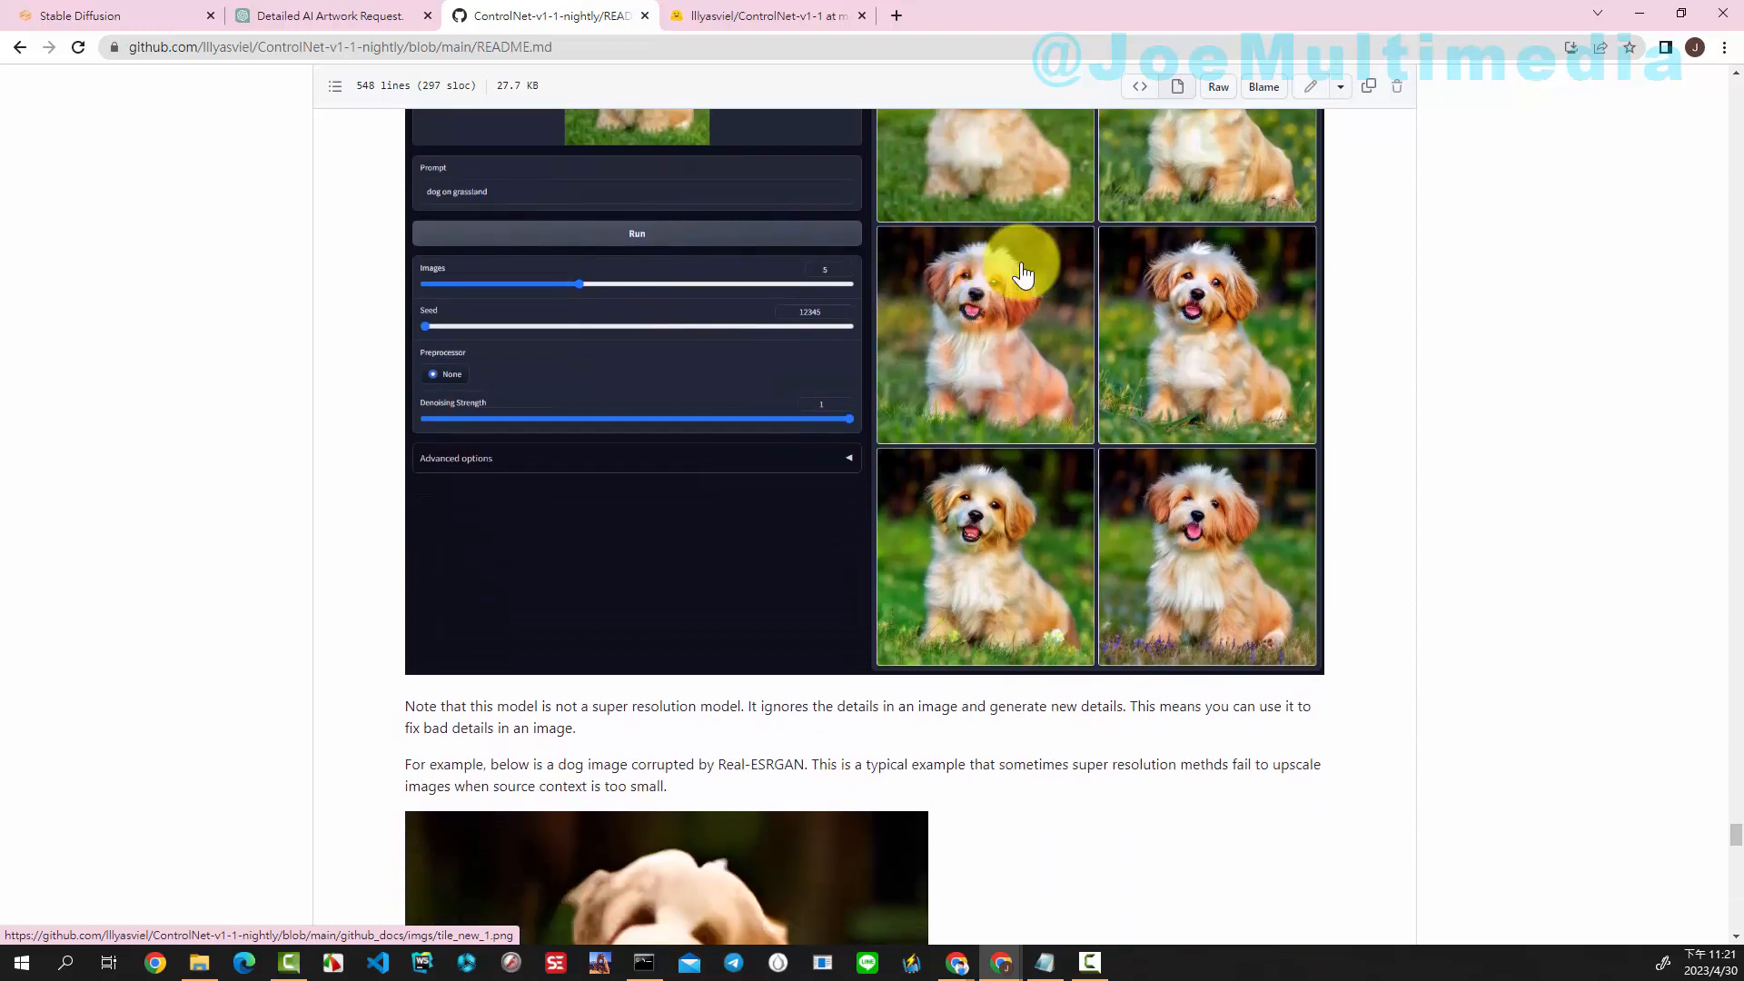
# - Examine the README's remaining Tile examples: the Real-ESRGAN-corrupted dog, the "Silver Armor" test and the "a handsome man" tile diffusion test
pyautogui.scroll(-3, 1008, 268)
pyautogui.scroll(-3, 1023, 272)
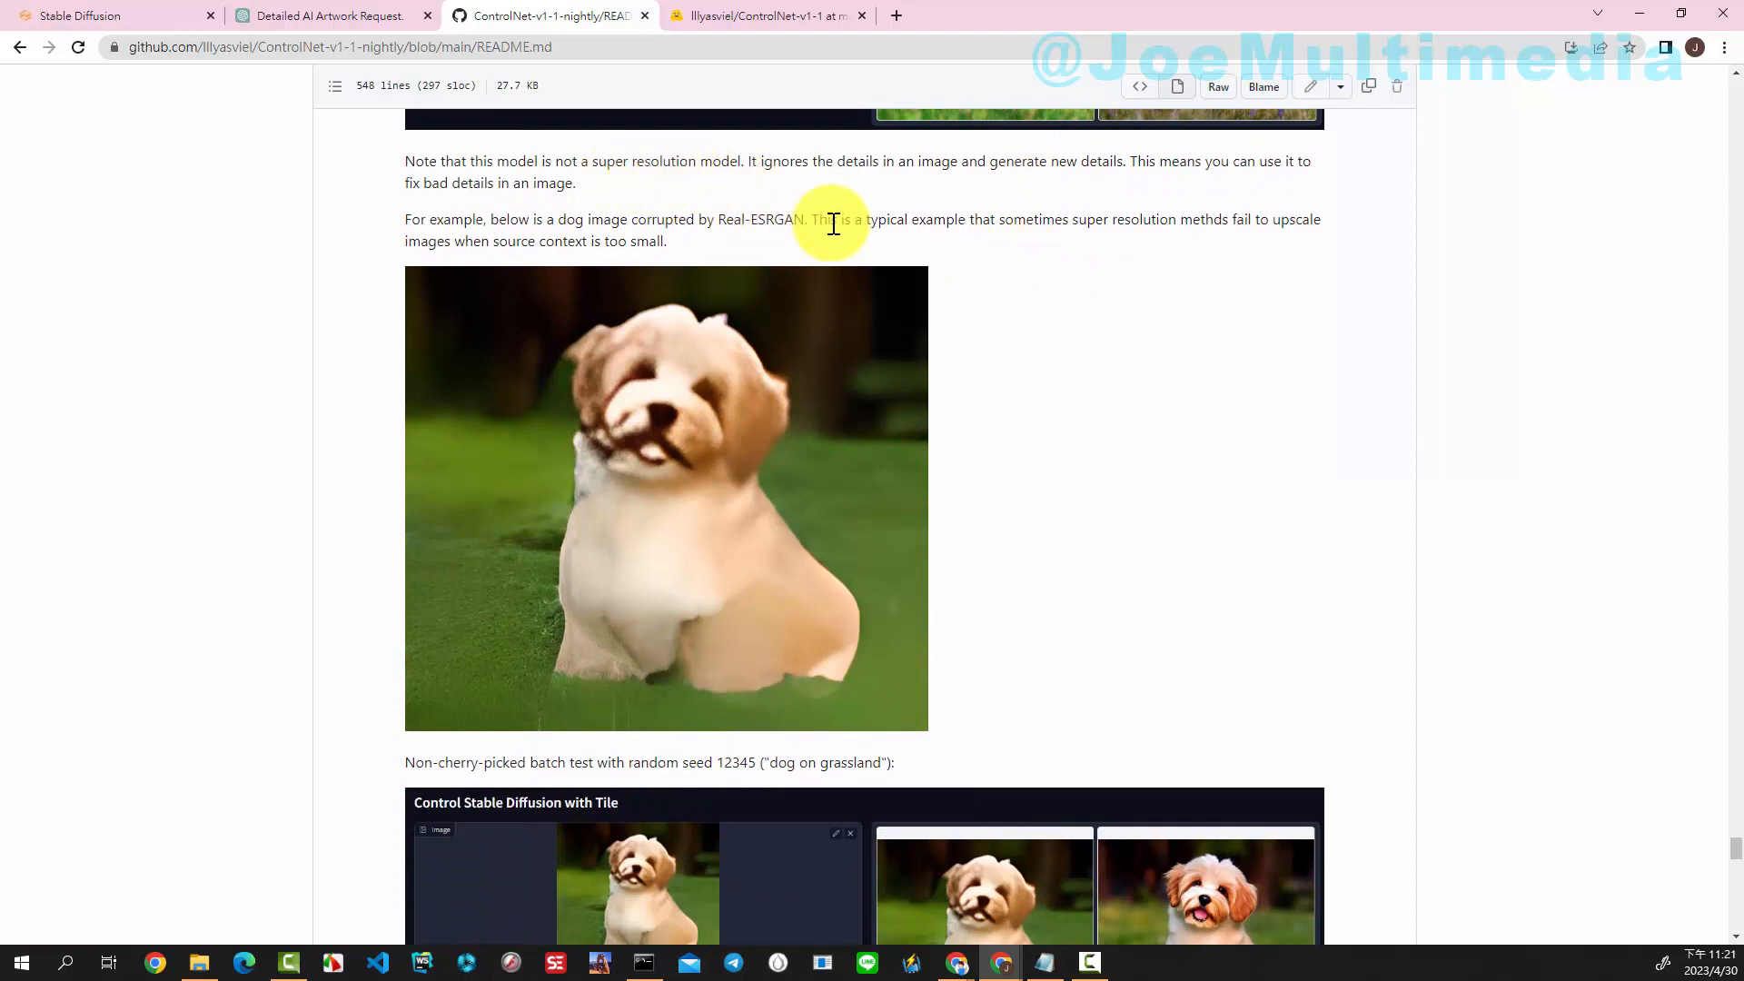
pyautogui.scroll(-1, 833, 225)
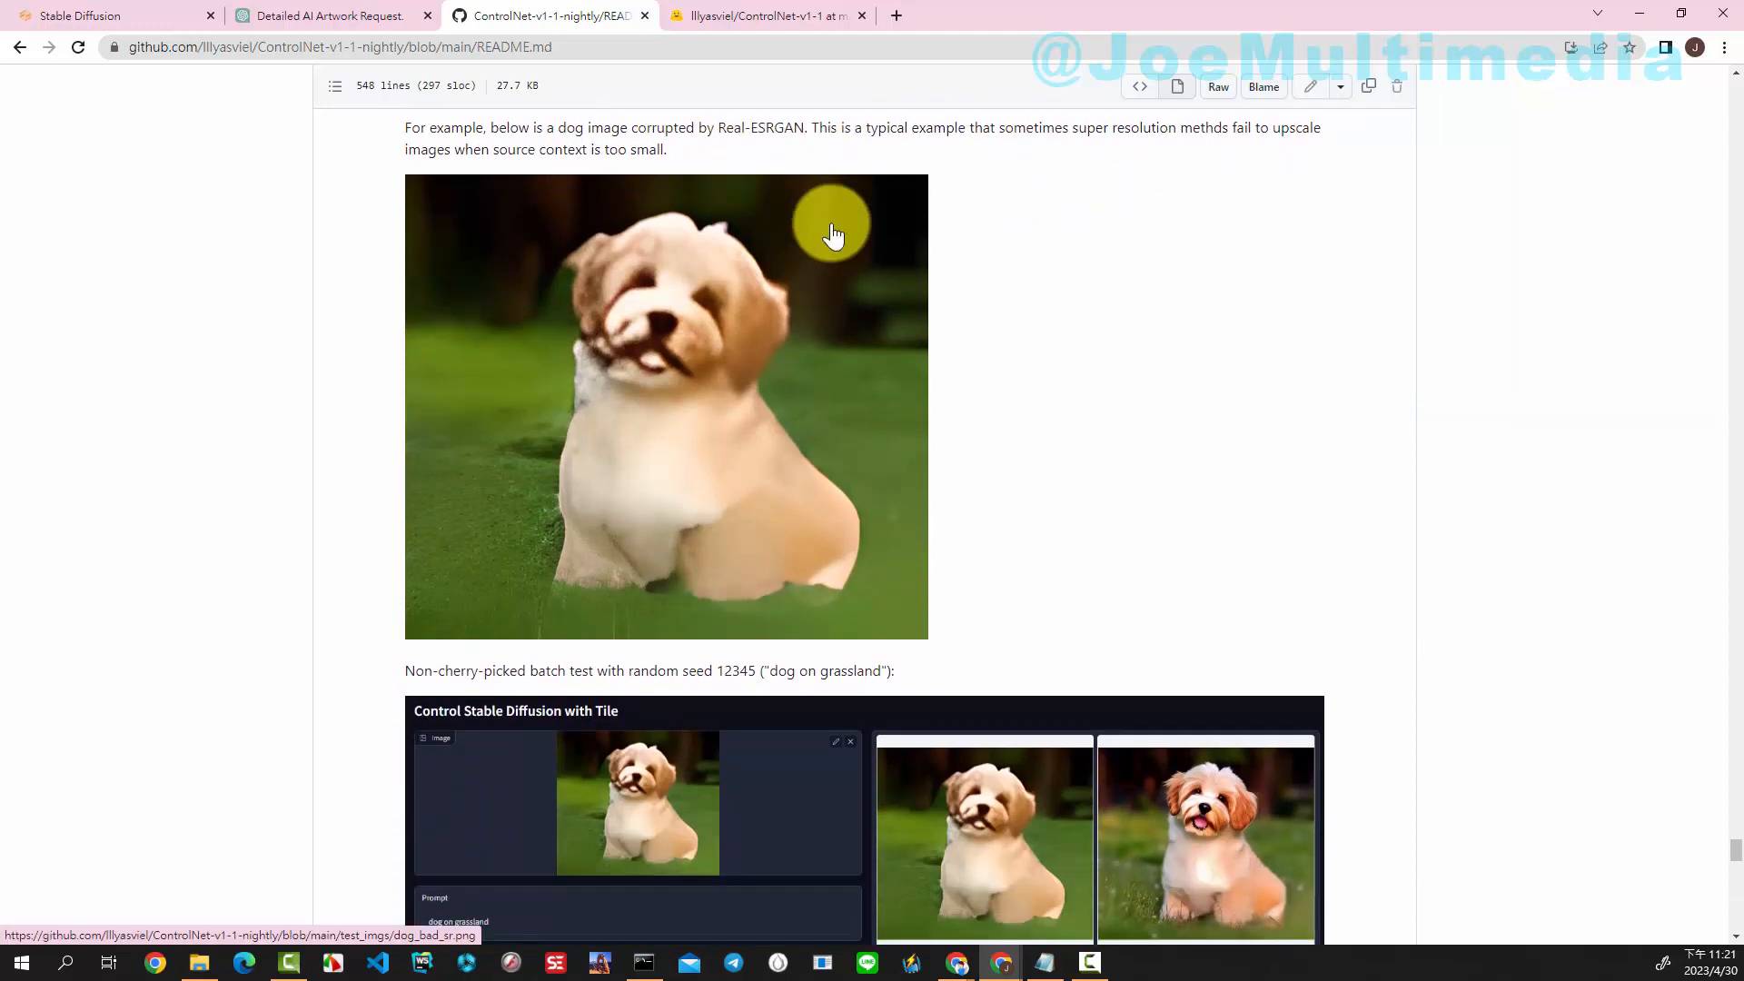
pyautogui.scroll(-1, 833, 232)
pyautogui.scroll(-4, 833, 235)
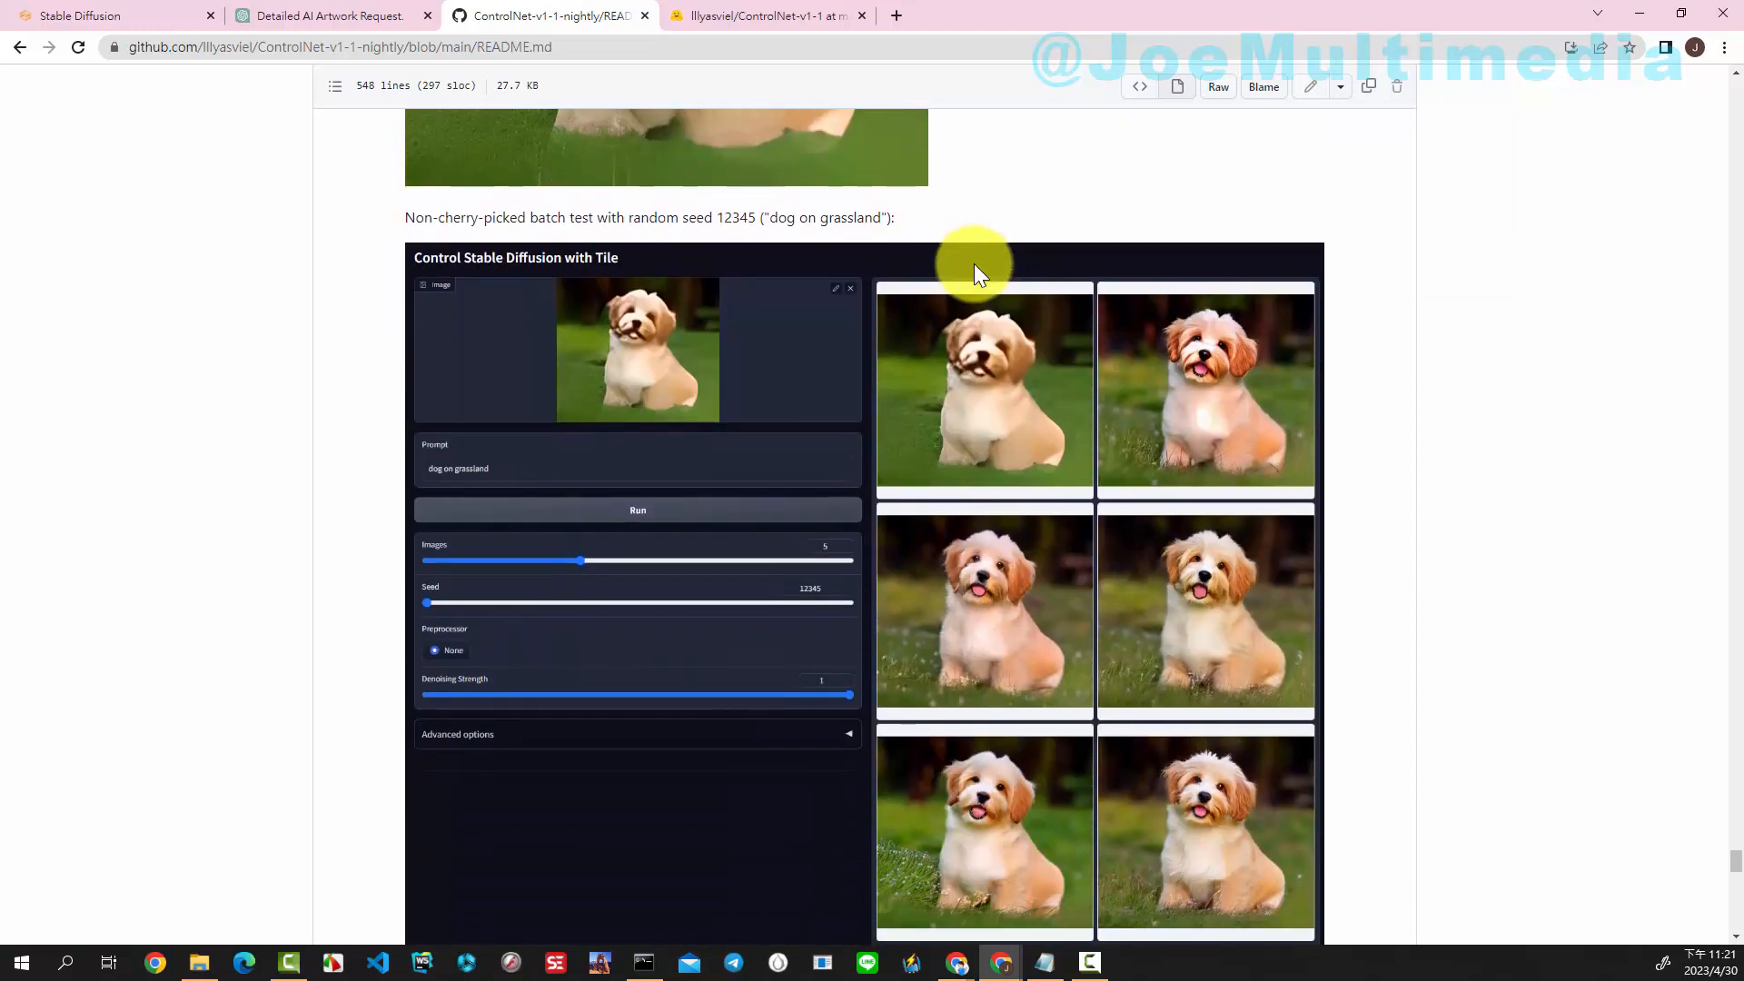
pyautogui.scroll(-2, 978, 275)
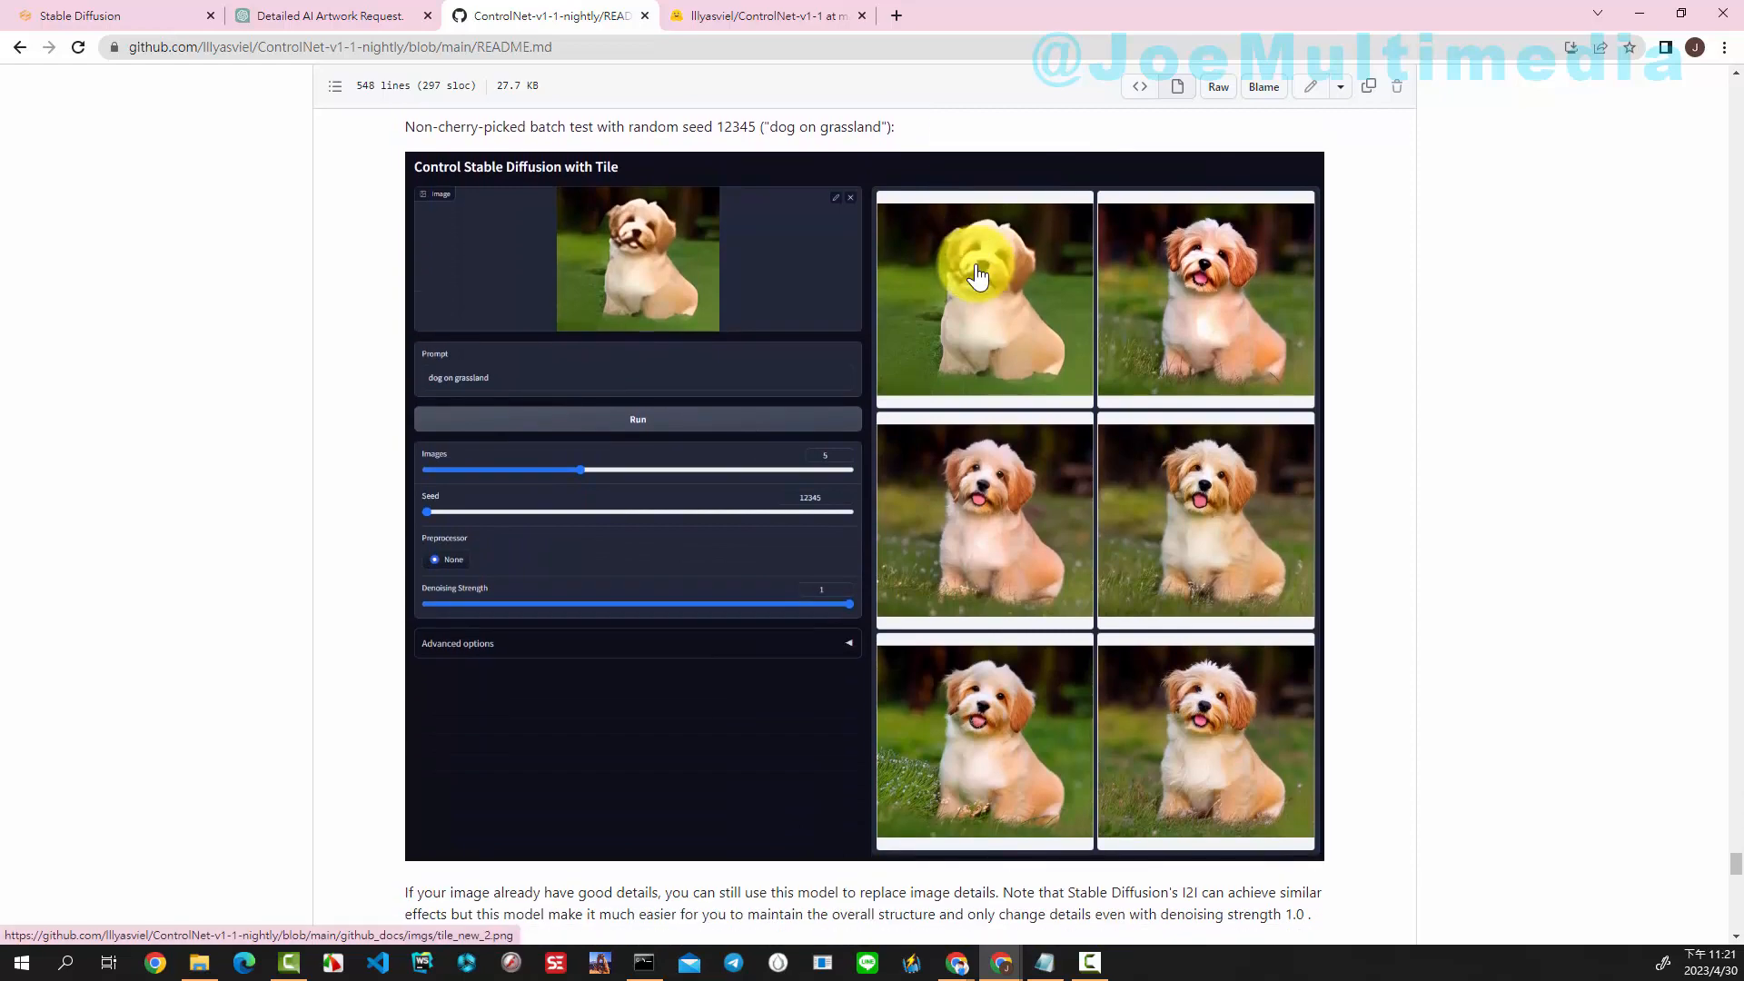
pyautogui.scroll(-6, 977, 274)
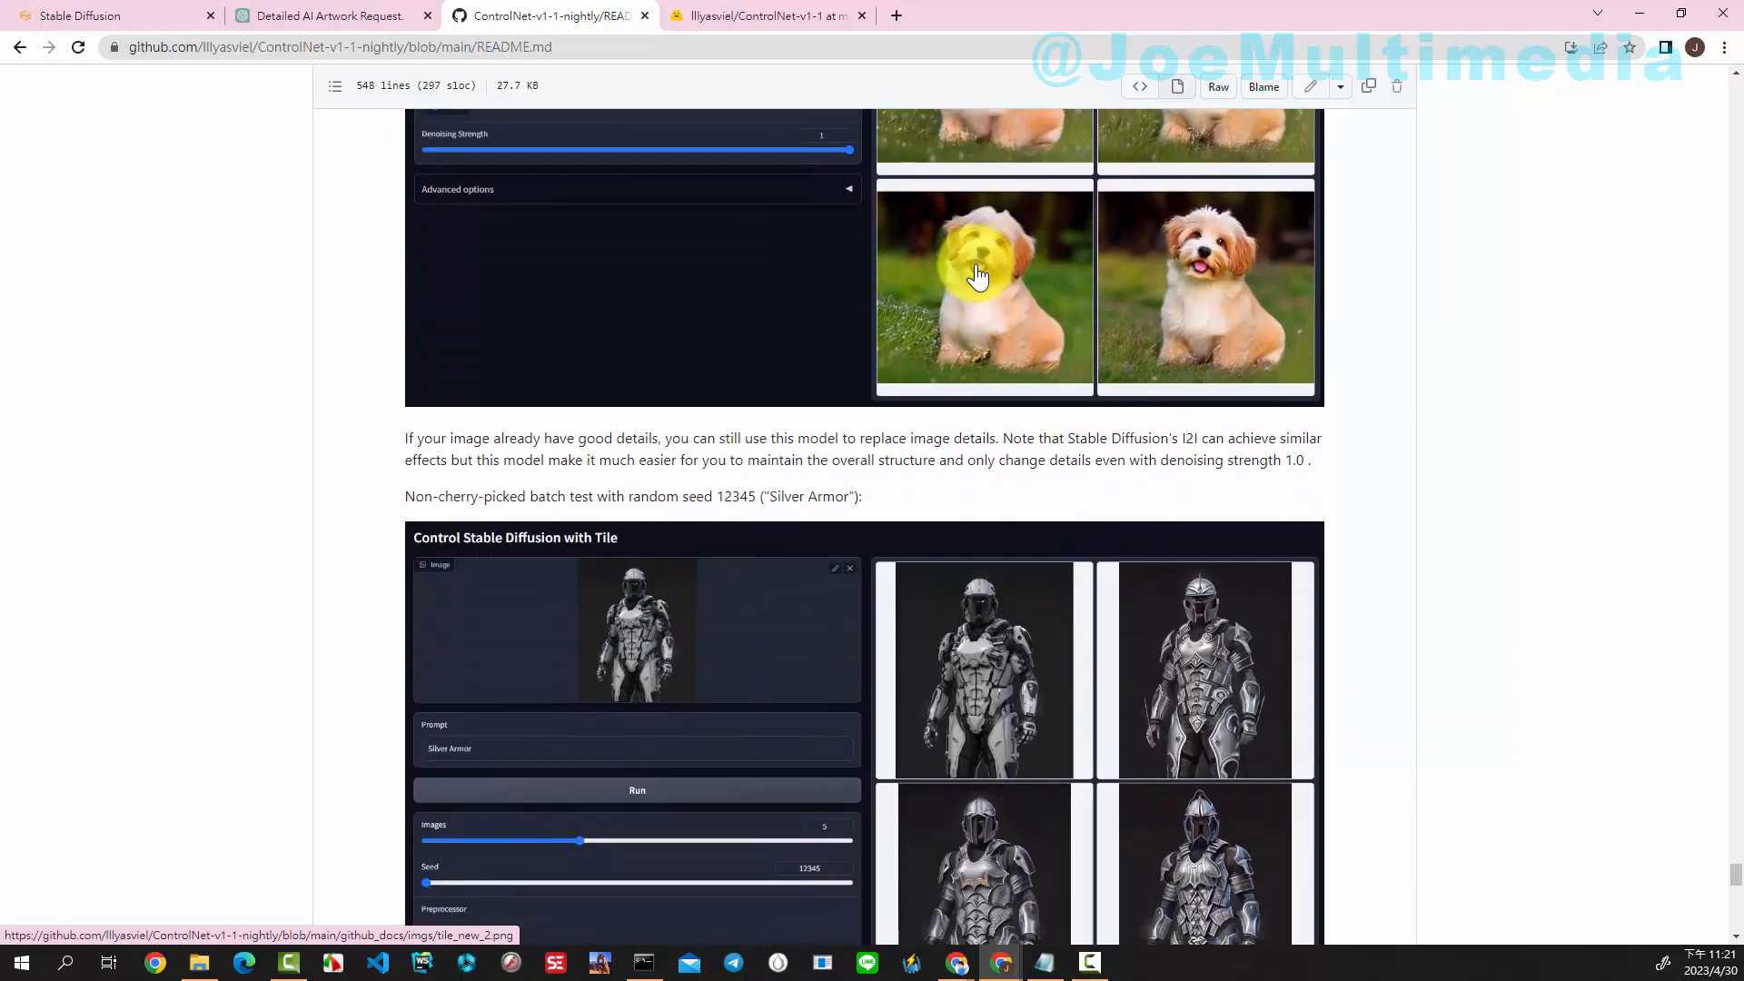
pyautogui.scroll(-3, 977, 275)
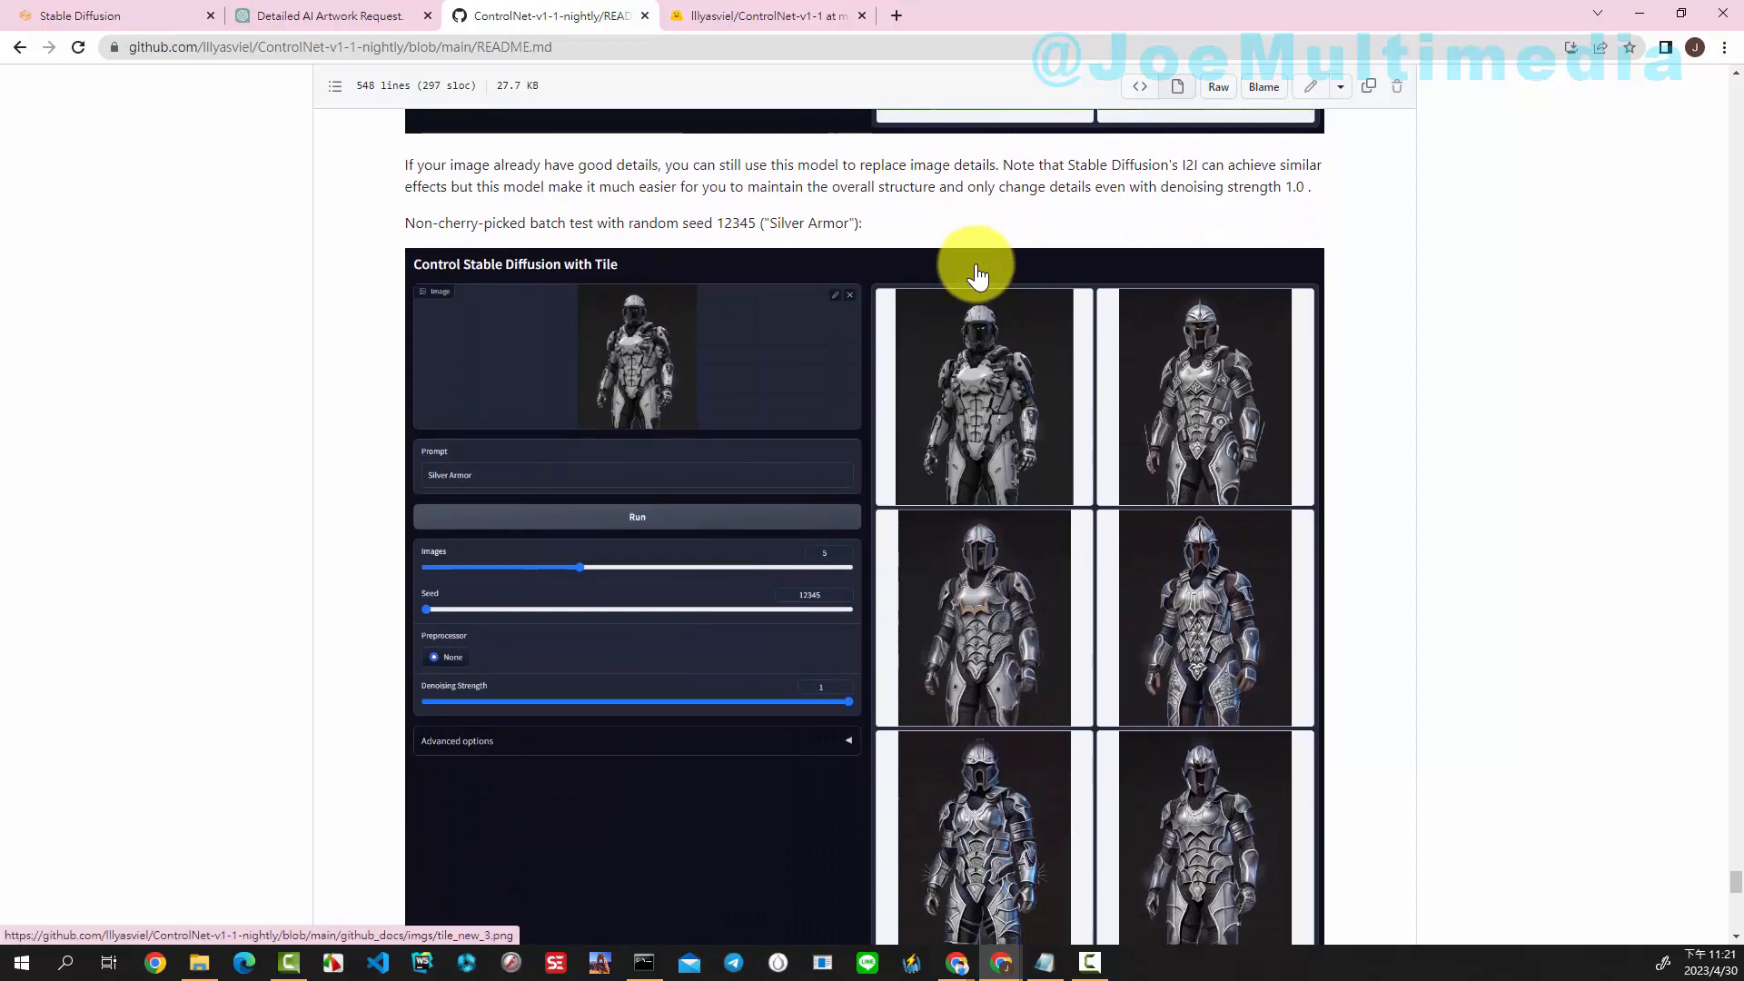
pyautogui.scroll(-4, 977, 274)
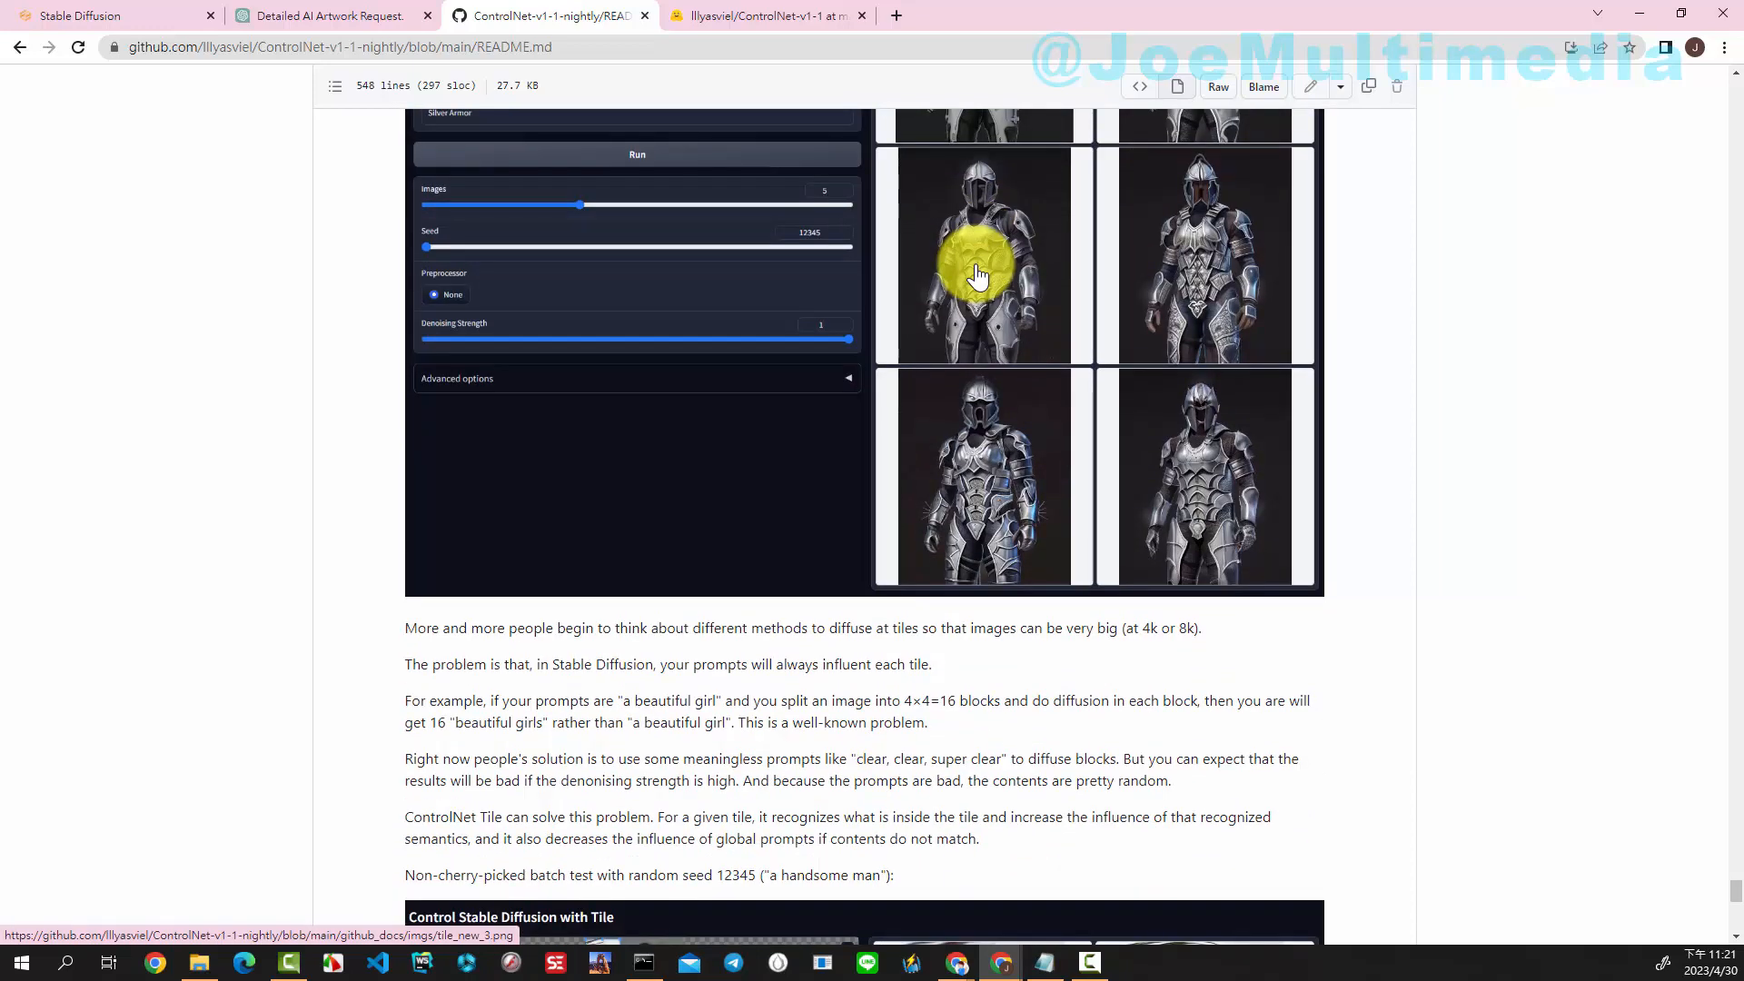
pyautogui.scroll(-5, 977, 274)
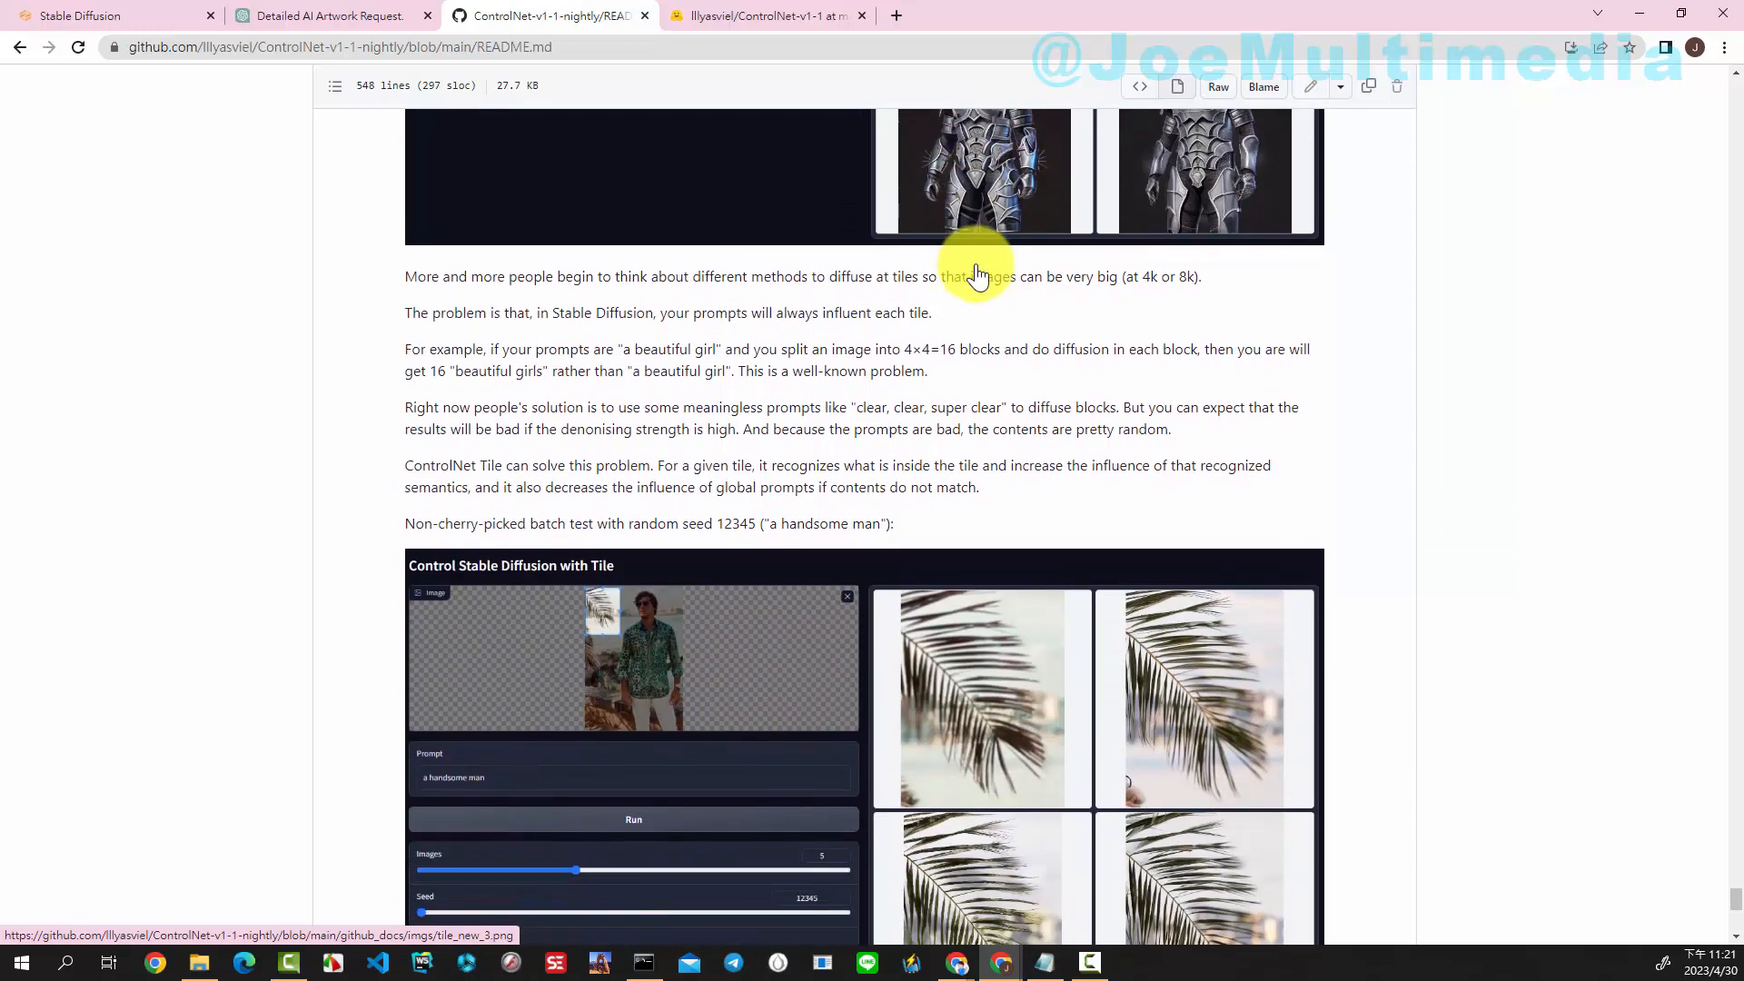
pyautogui.scroll(-3, 977, 268)
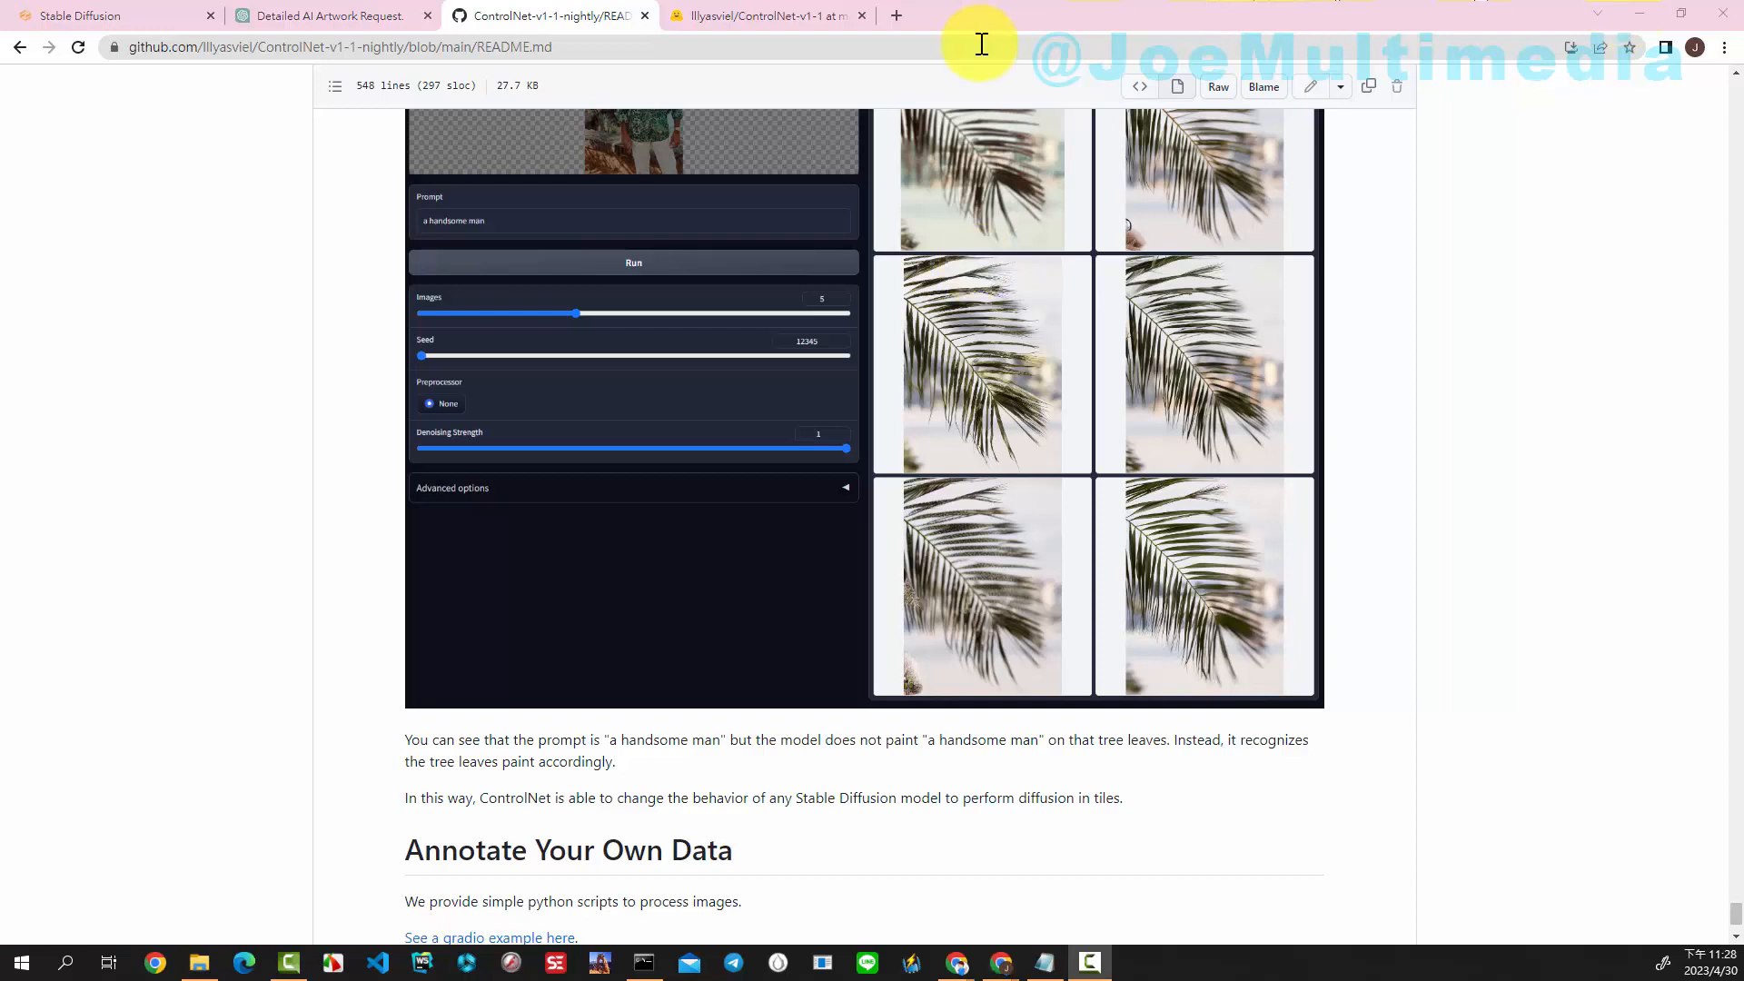
# - Switch to the ControlNet-v1-1 repository on Hugging Face and download control_v11f1e_sd15_tile.pth
pyautogui.click(771, 16)
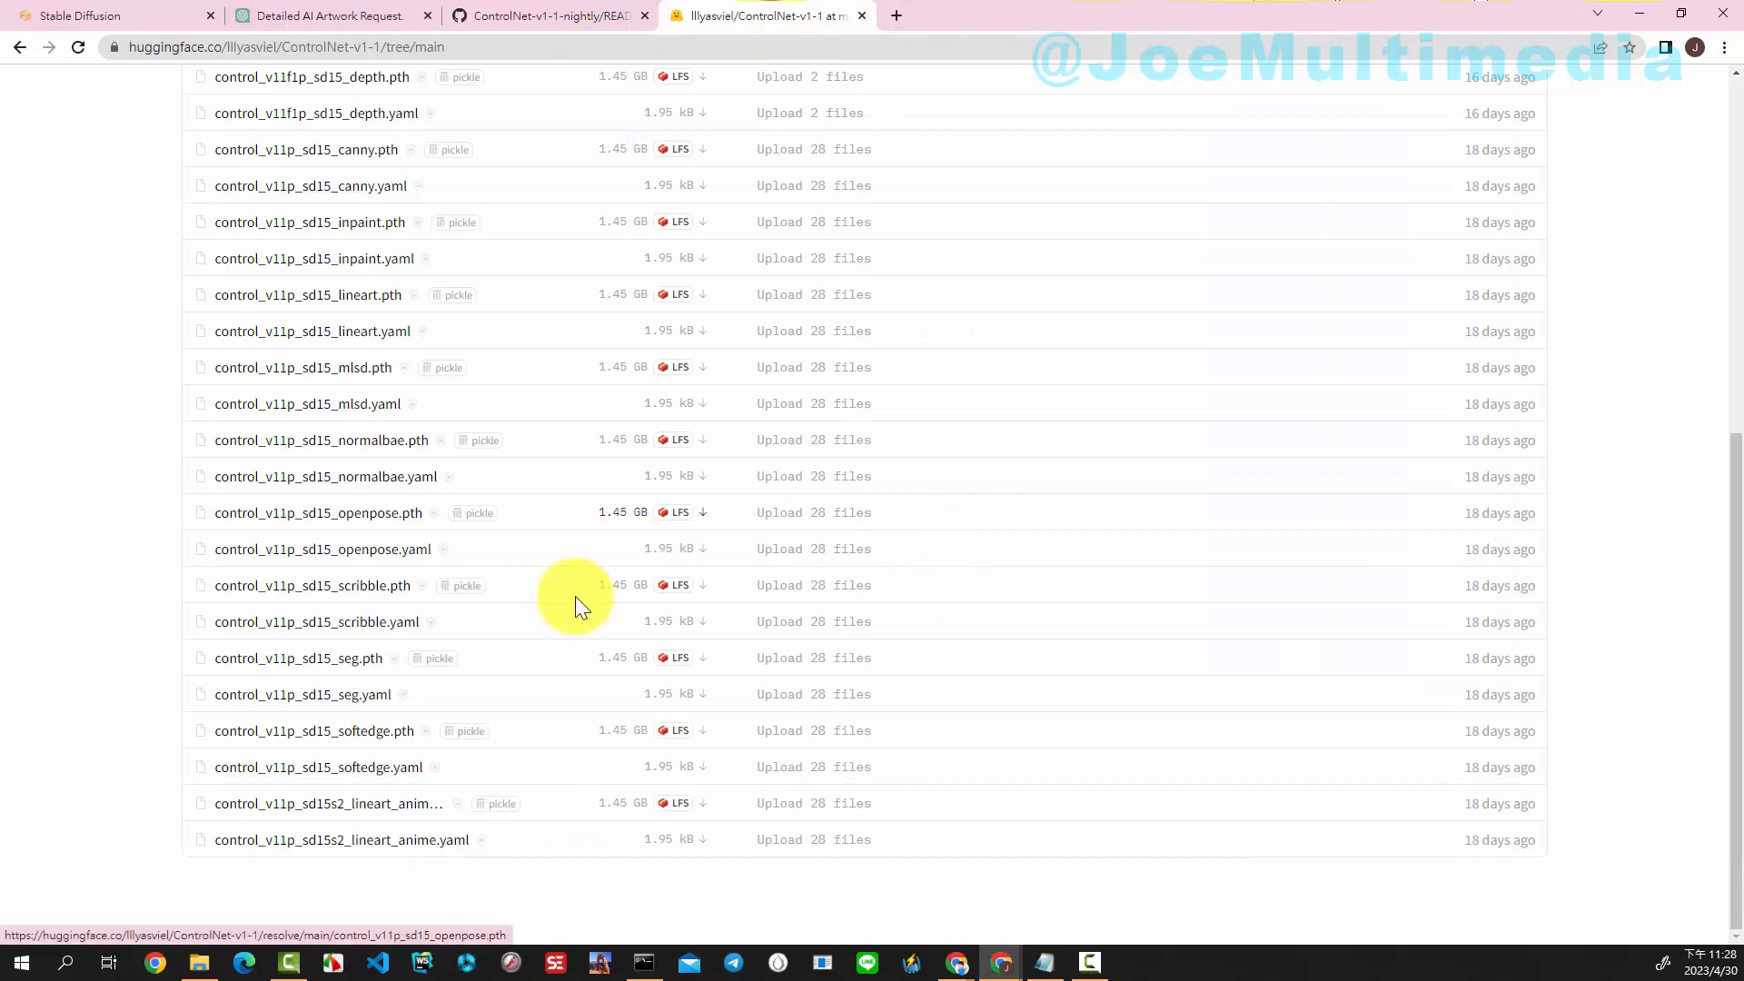
pyautogui.scroll(2, 526, 184)
pyautogui.click(703, 186)
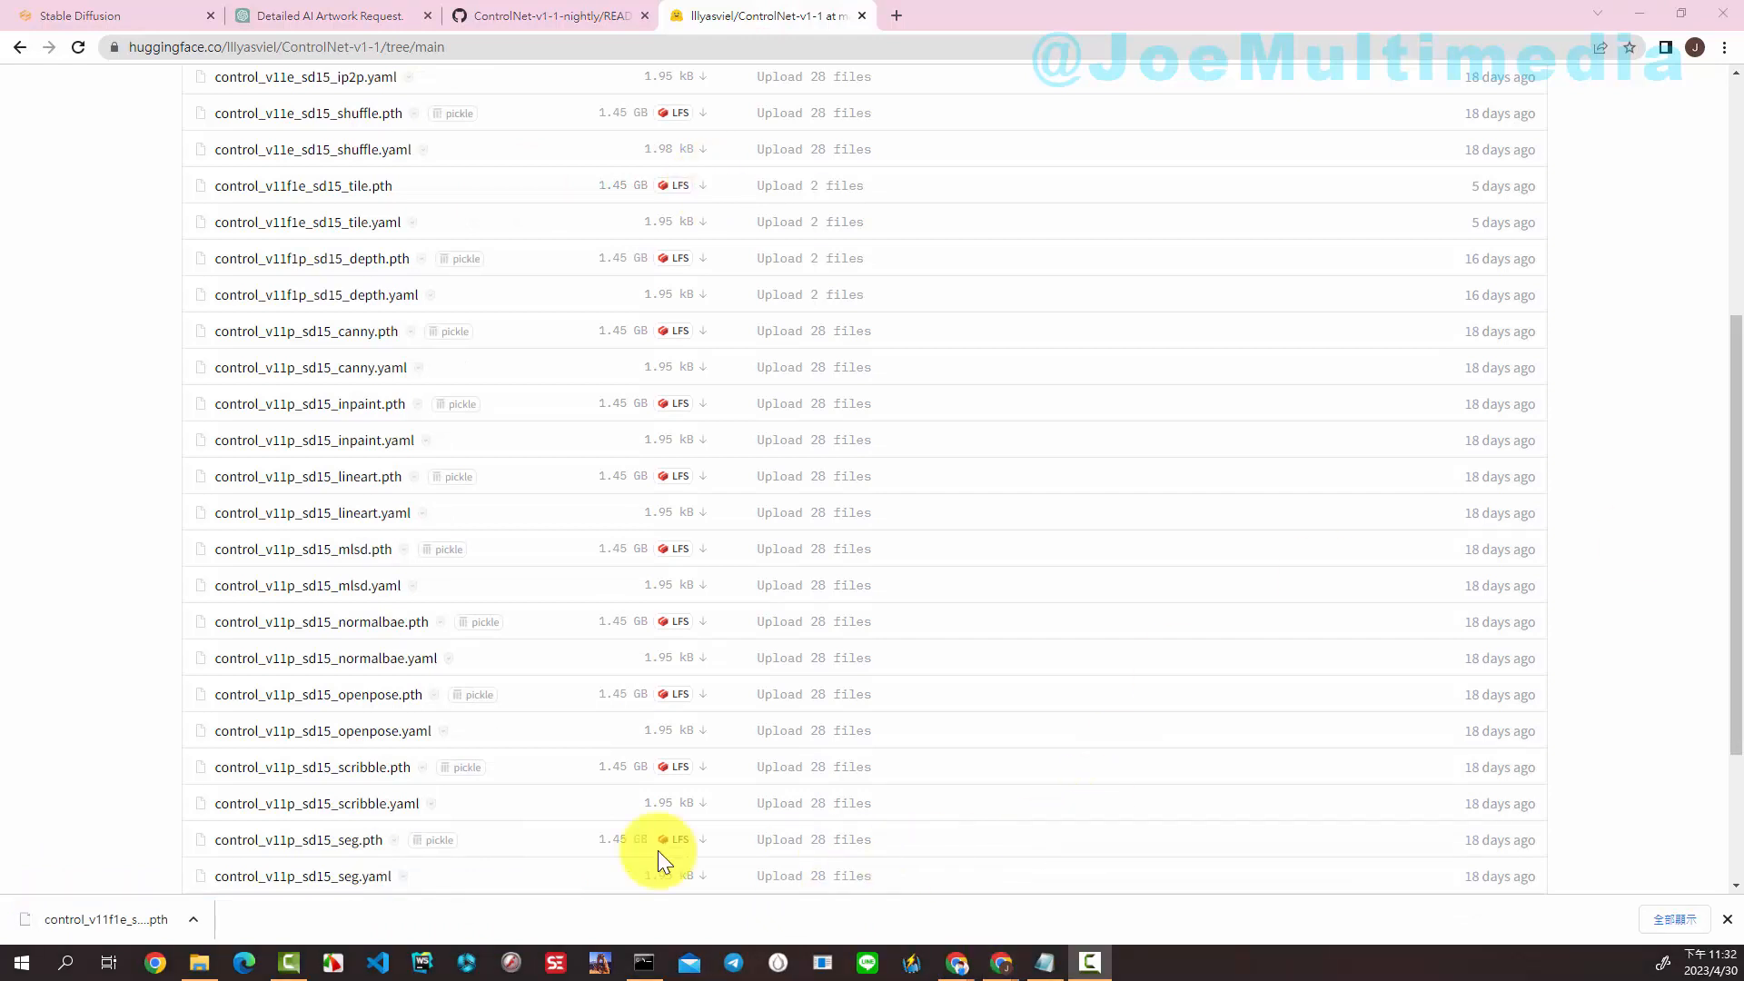
# - In File Explorer, paste the tile model control_v11f1e_sd15_tile.pth into the models folder of the sd-webui-controlnet extension
pyautogui.click(195, 961)
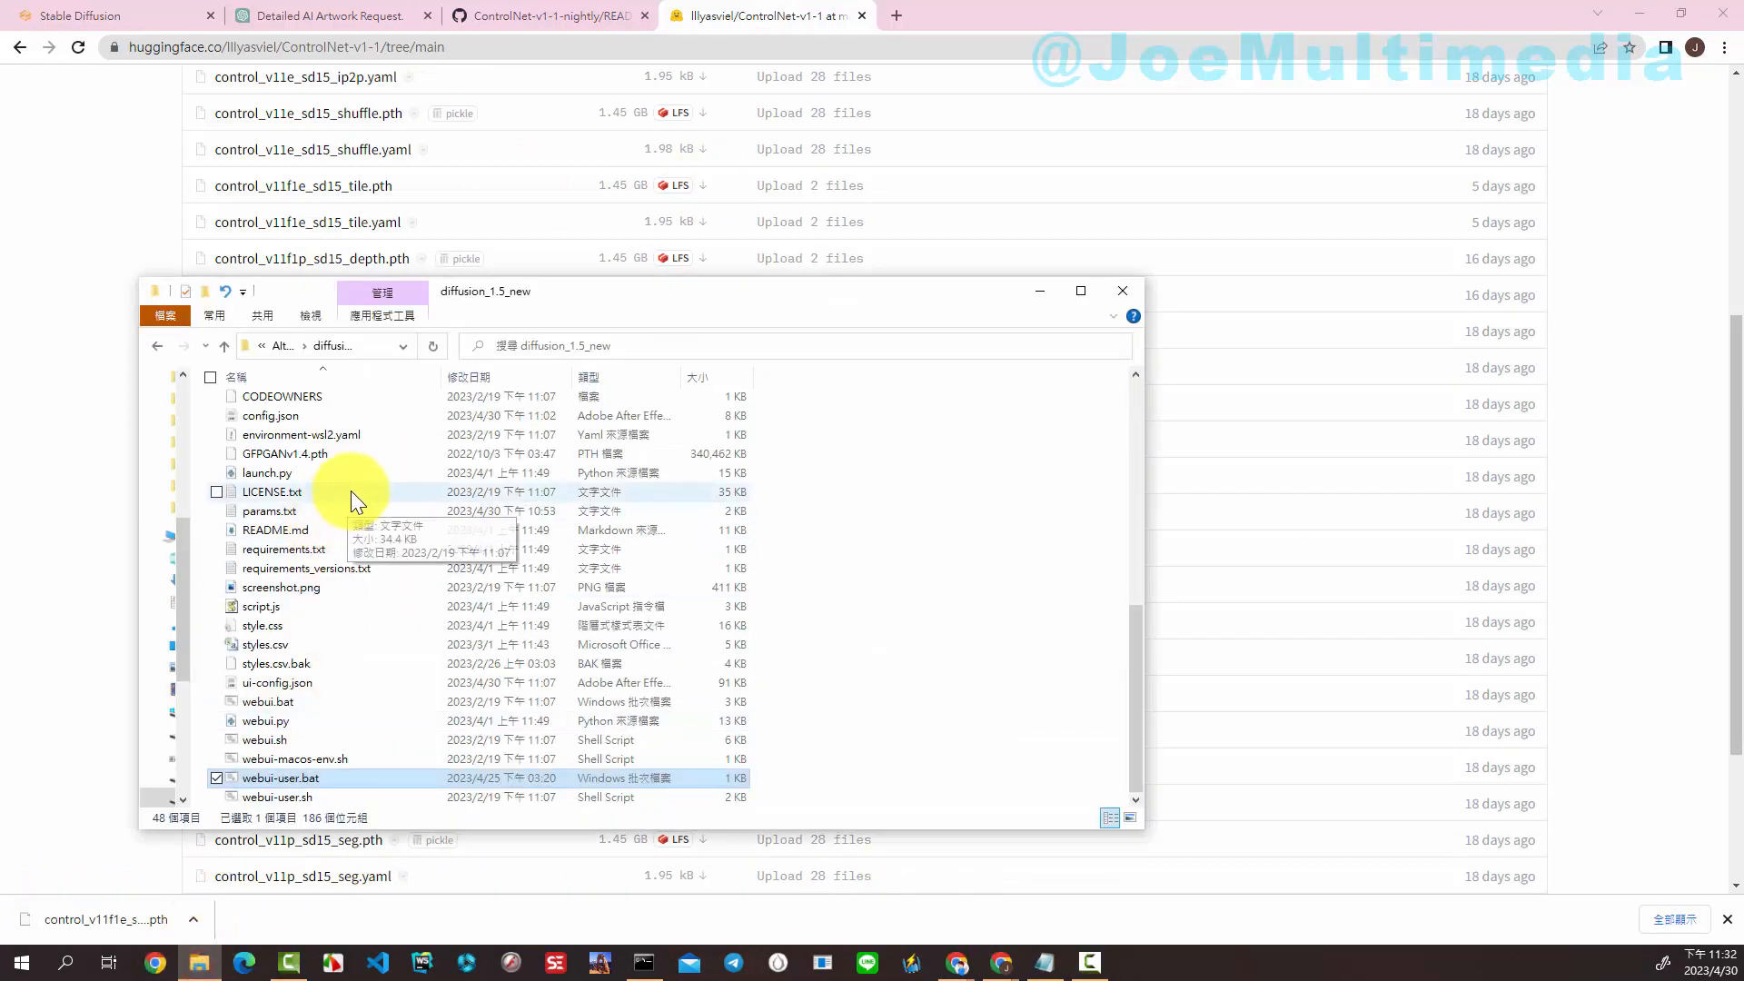
pyautogui.scroll(10, 350, 491)
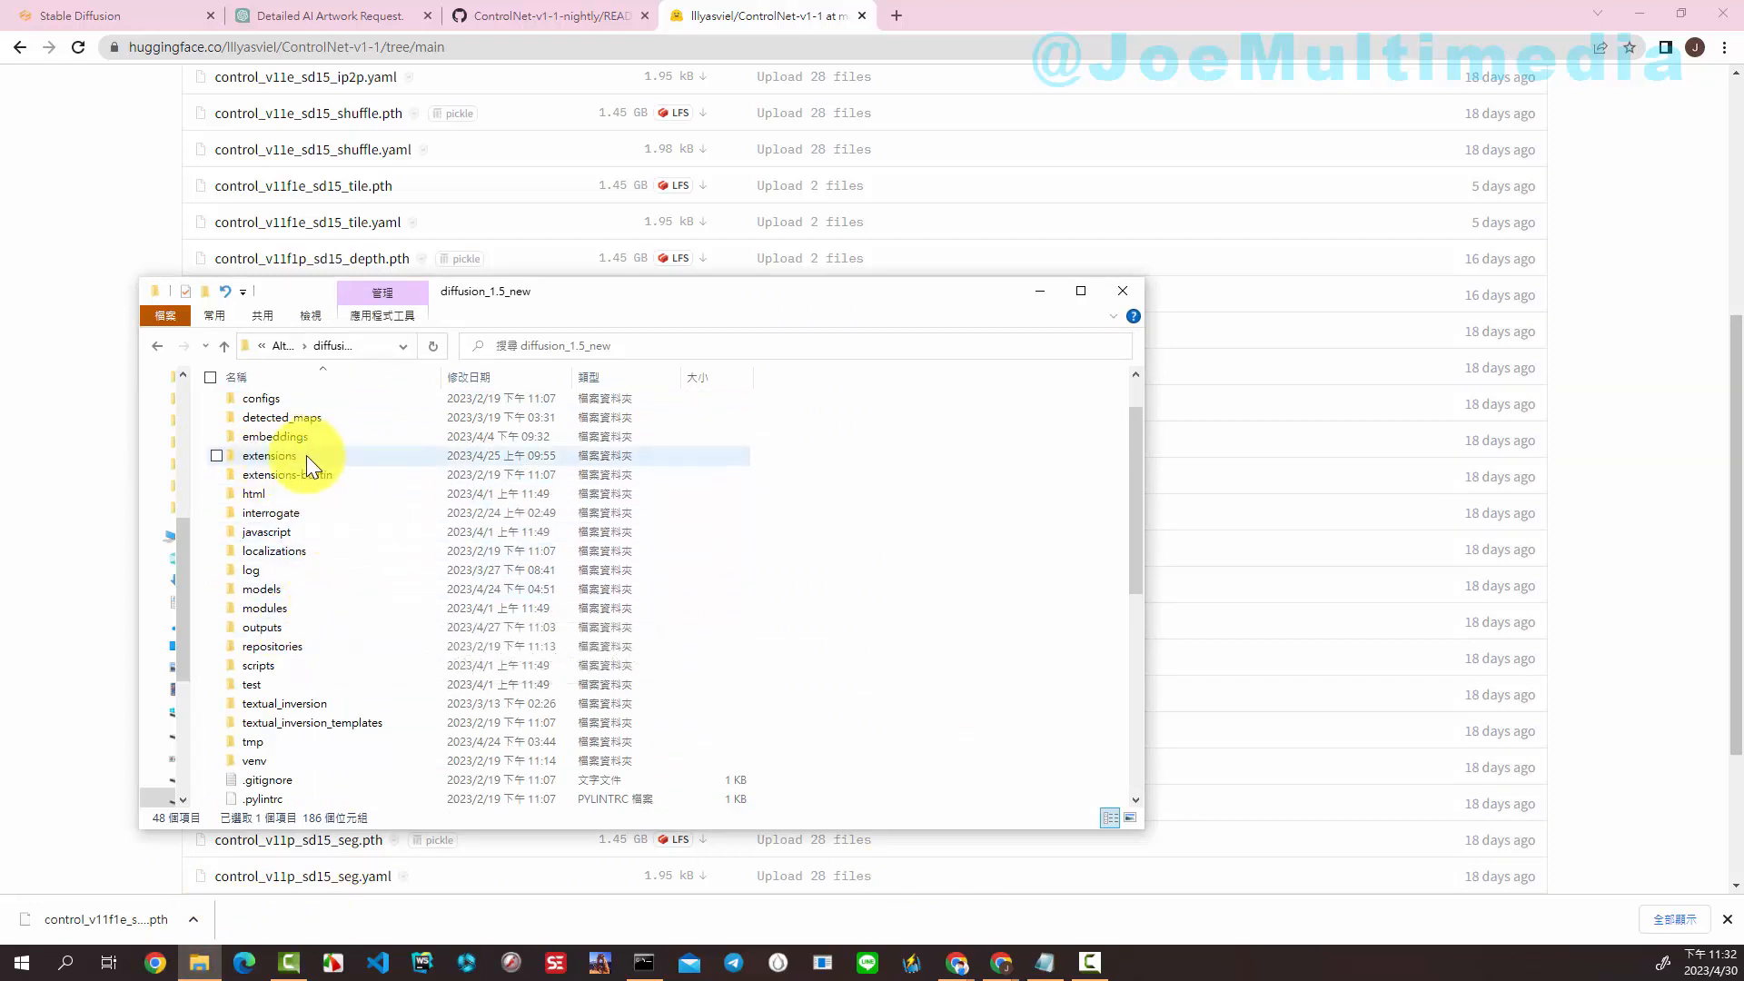
pyautogui.doubleClick(307, 455)
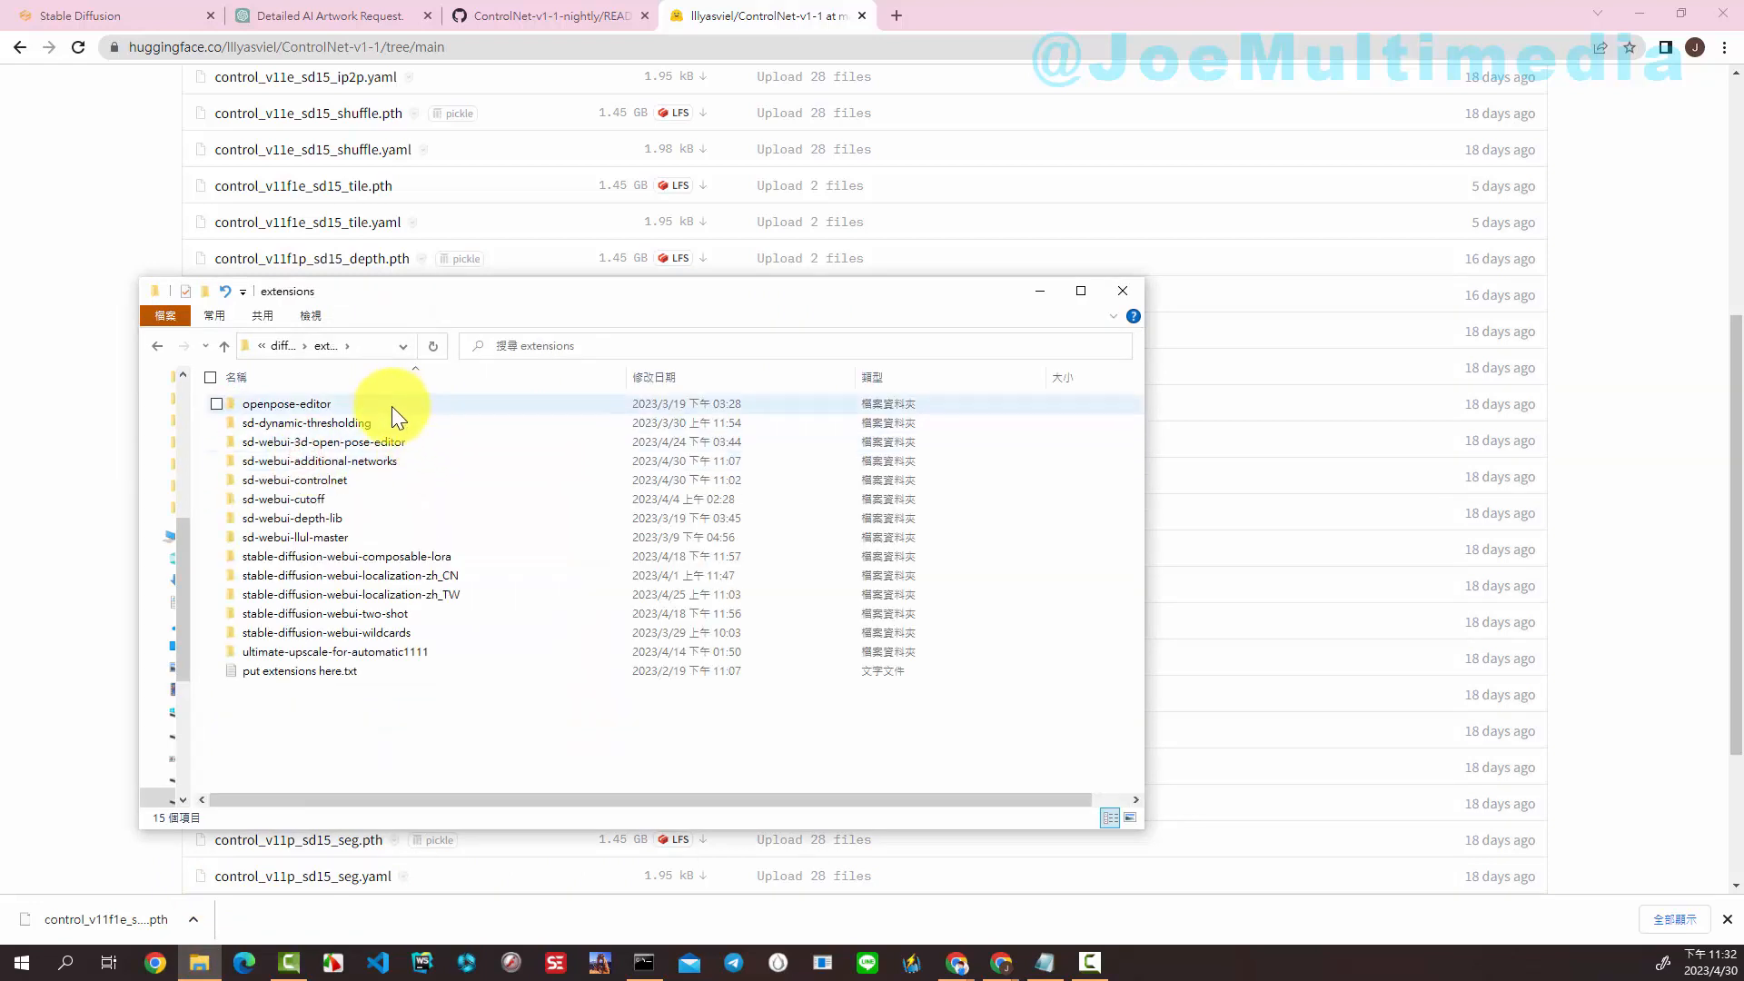
pyautogui.doubleClick(367, 479)
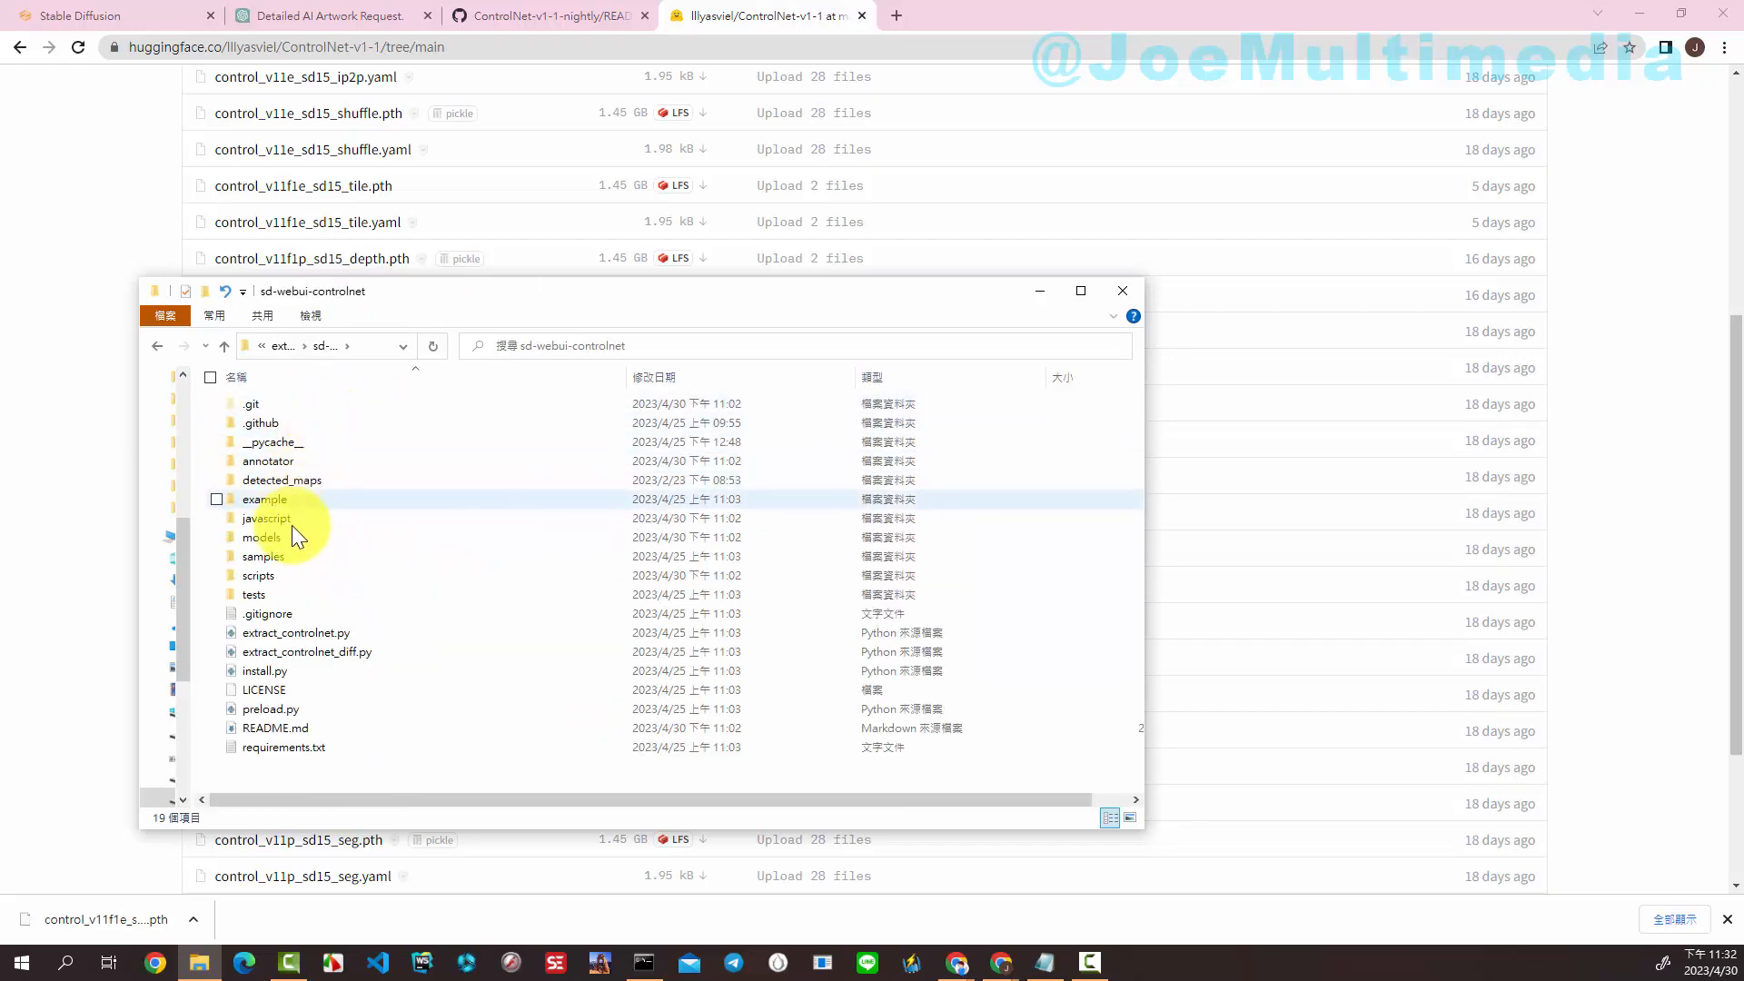
pyautogui.doubleClick(291, 538)
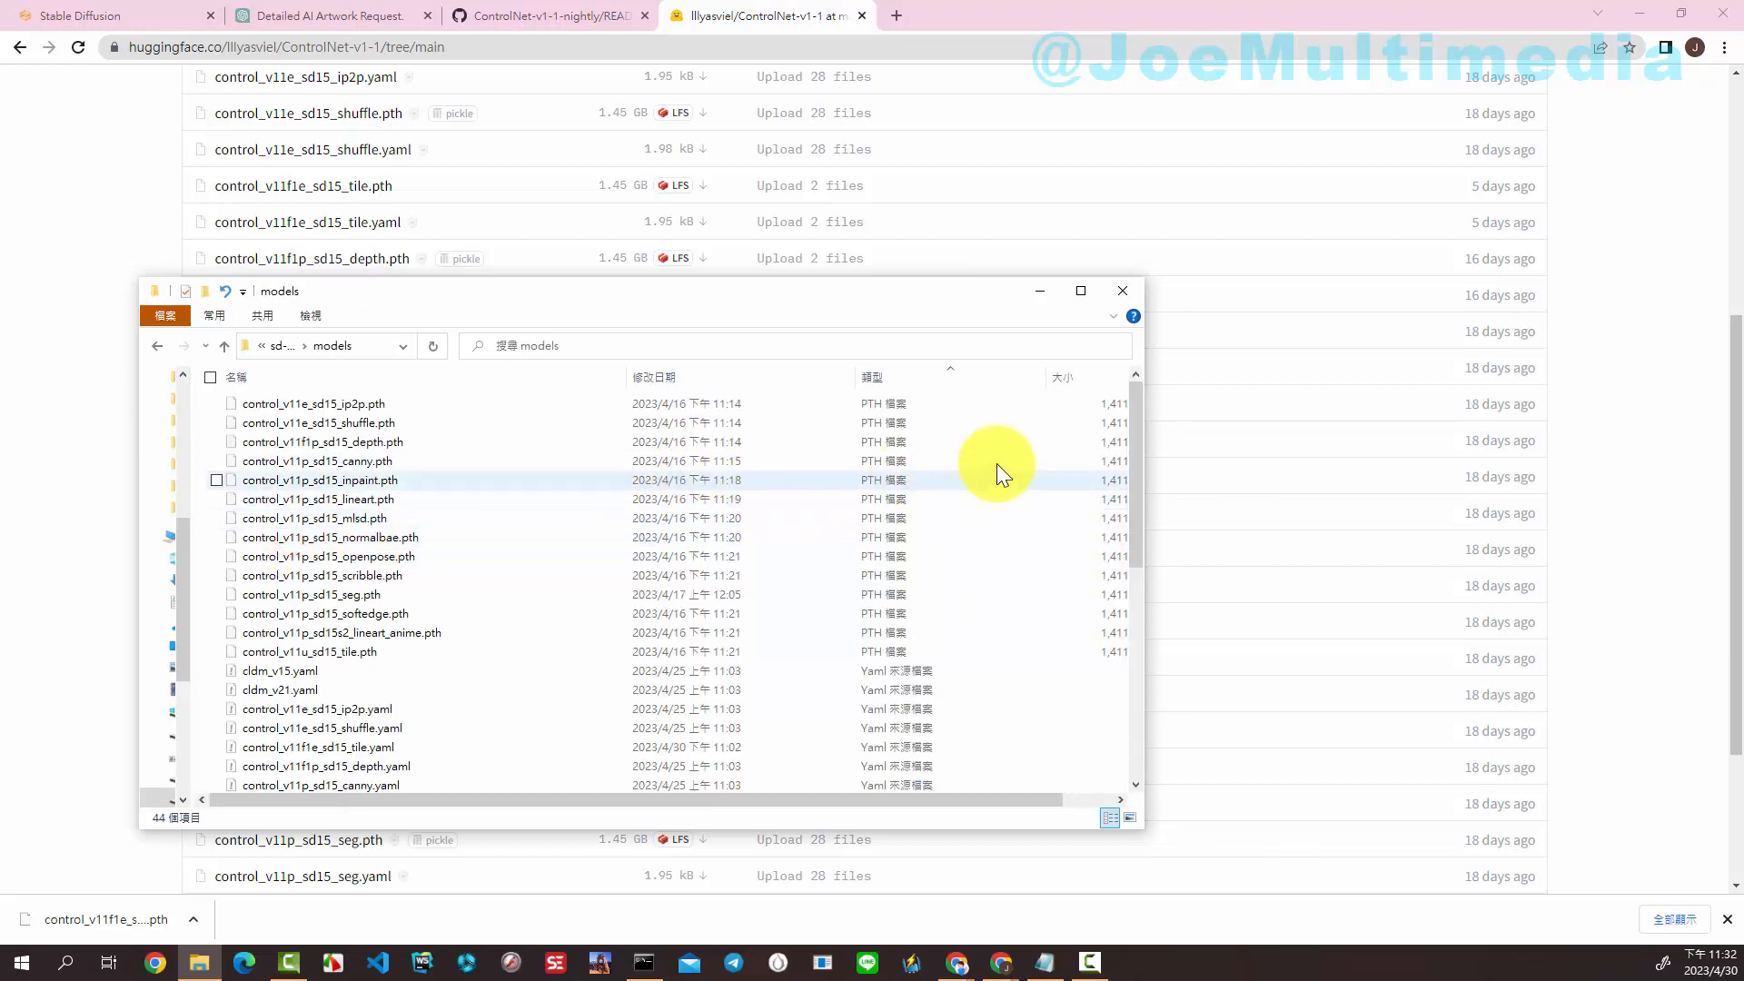
pyautogui.rightClick(558, 434)
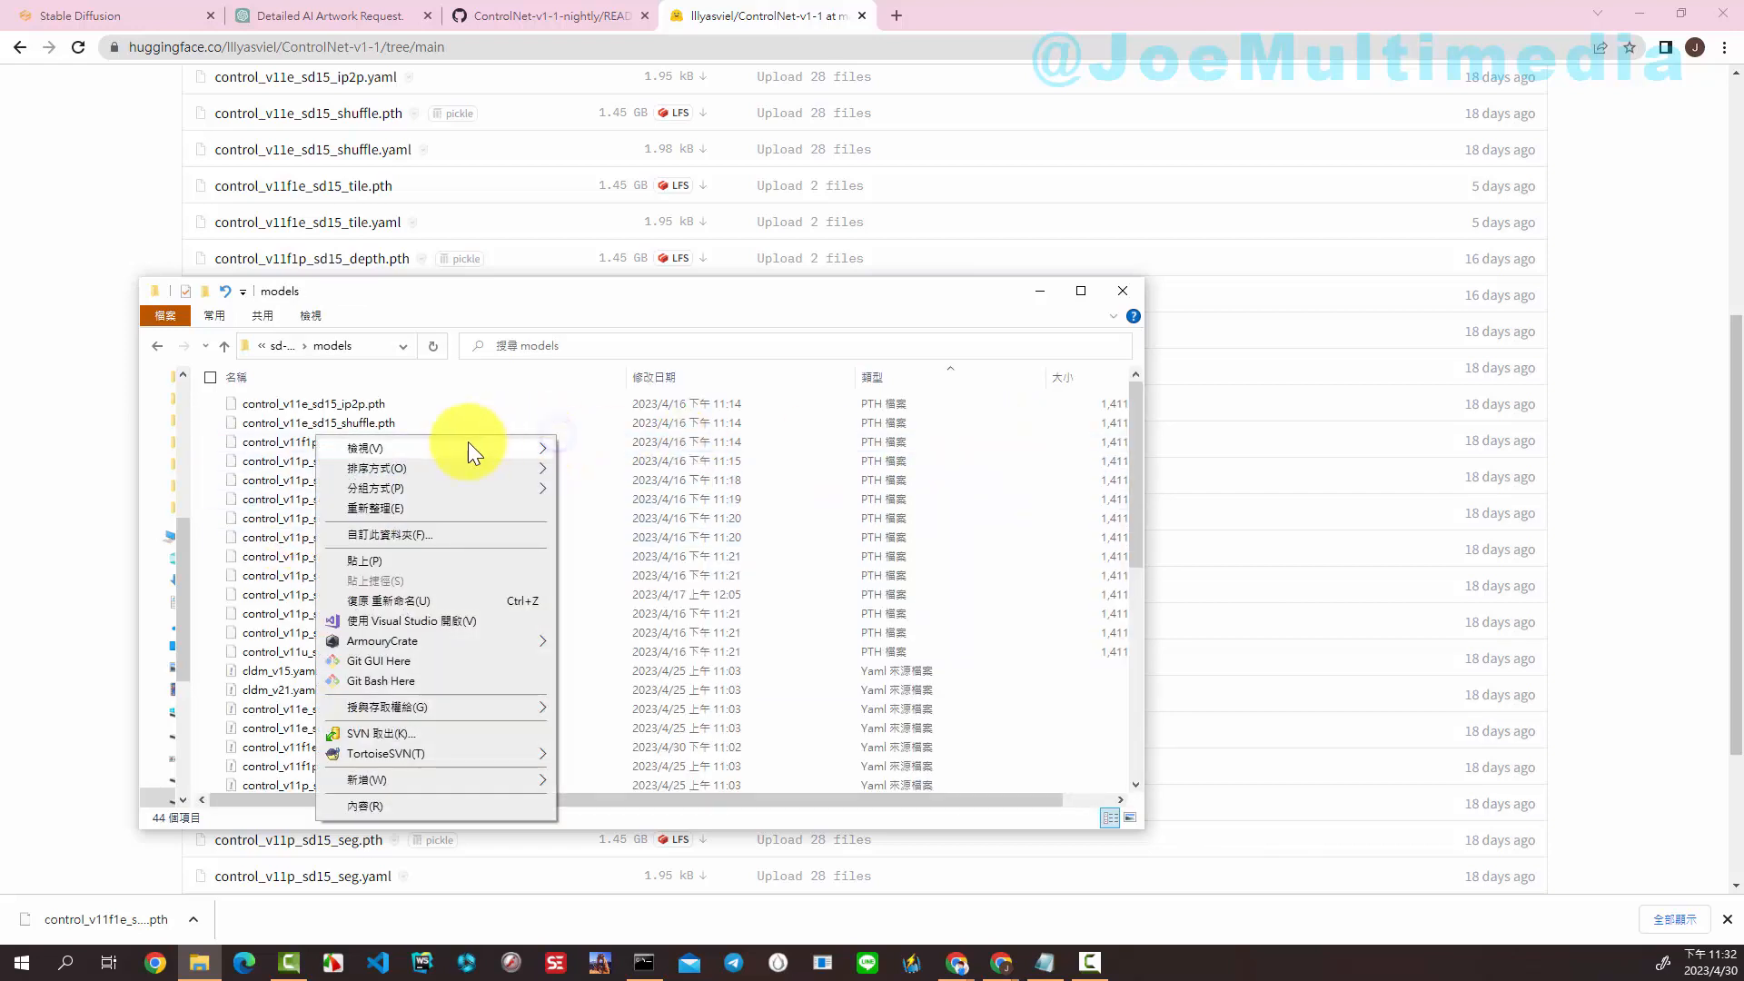
pyautogui.click(416, 559)
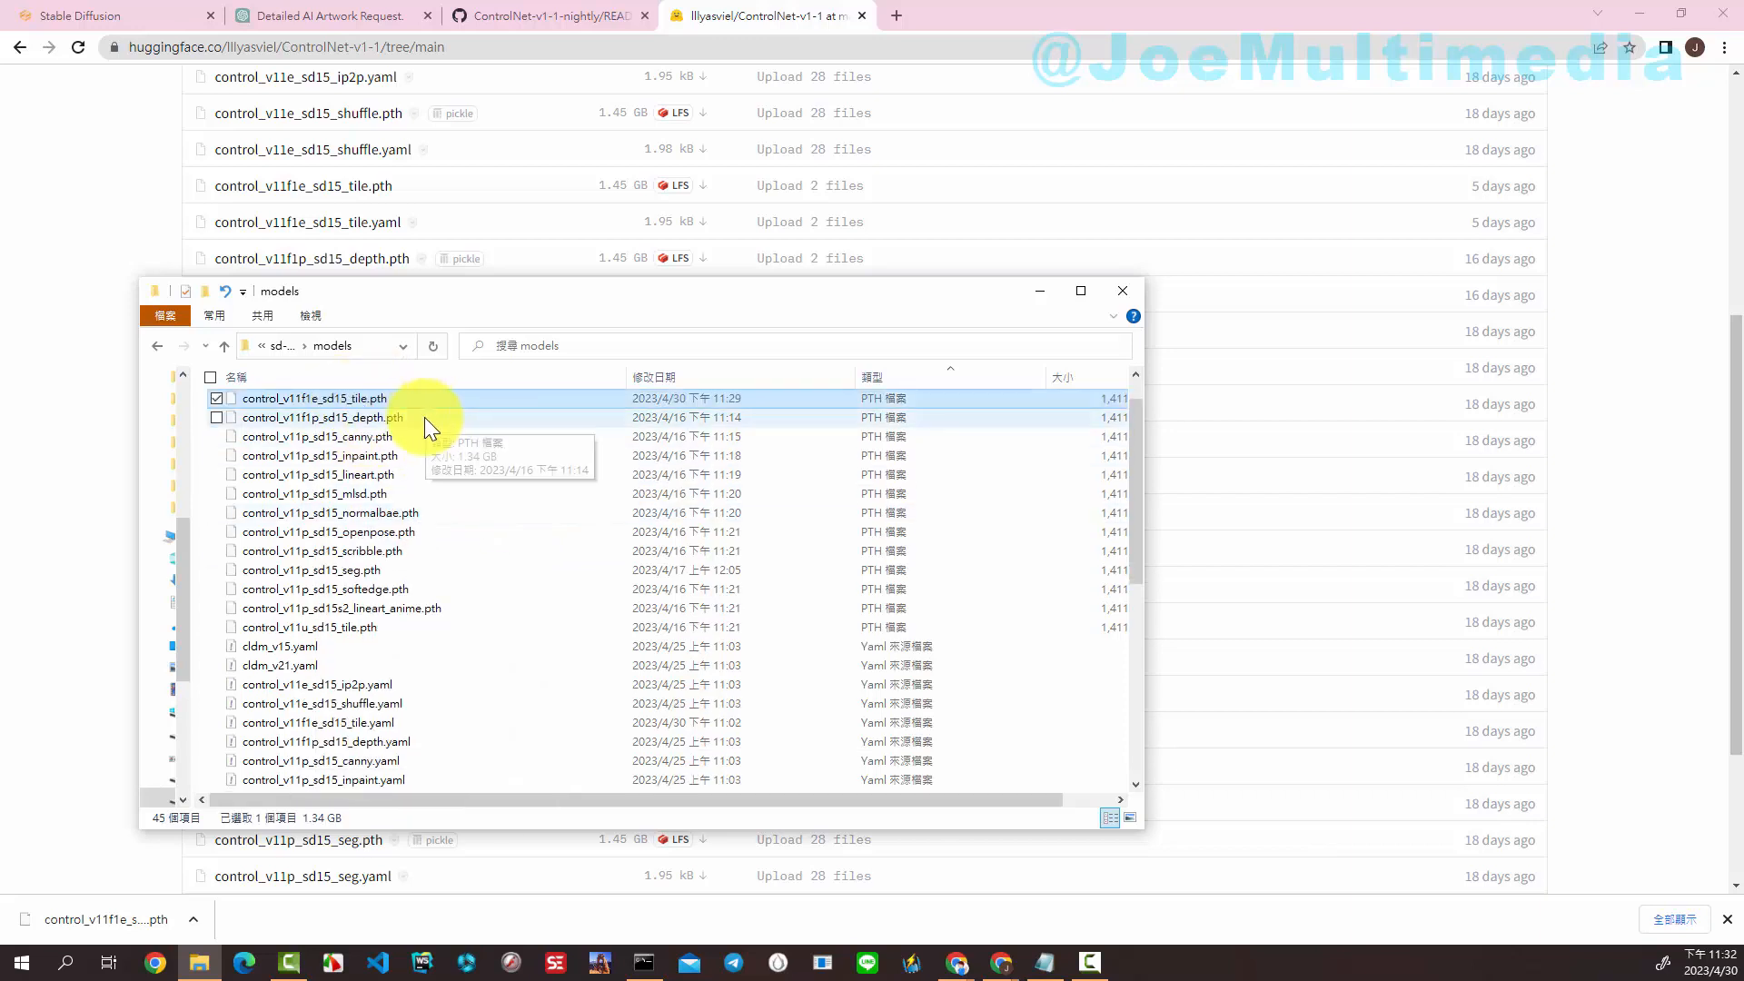
# - Select the old control_v11u_sd15_tile.pth and check the quality flag meanings in the README's Model Specification on GitHub
pyautogui.click(368, 629)
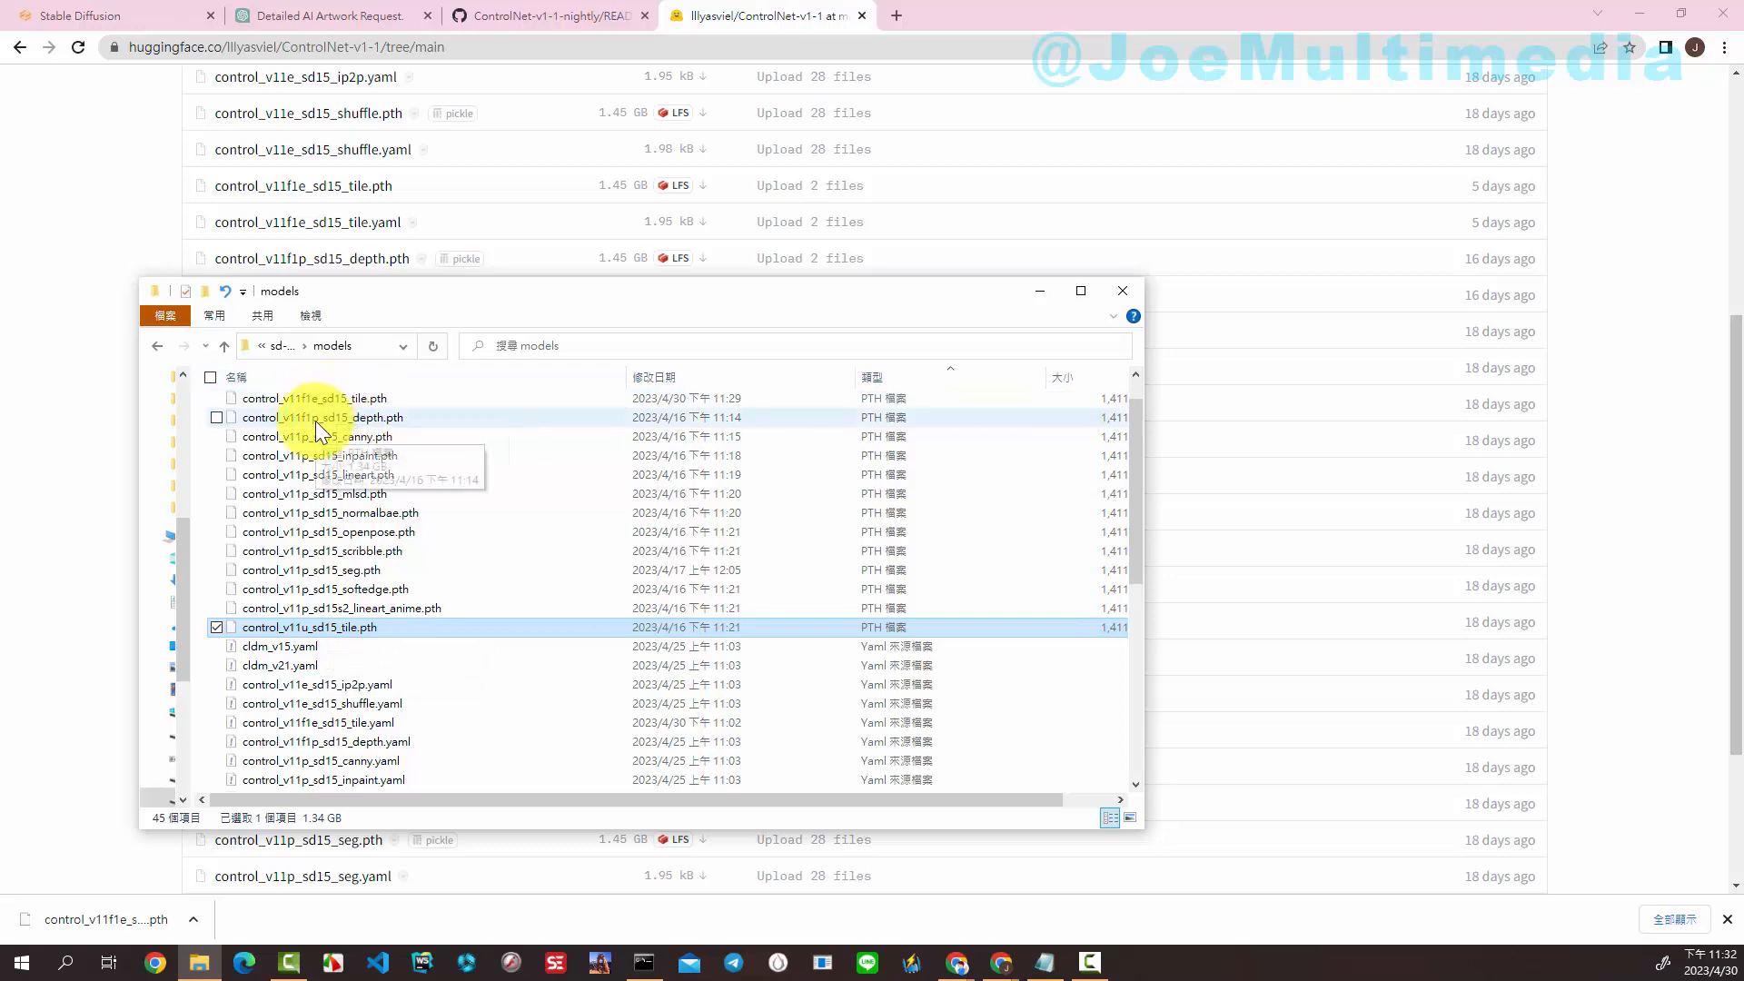
pyautogui.click(518, 16)
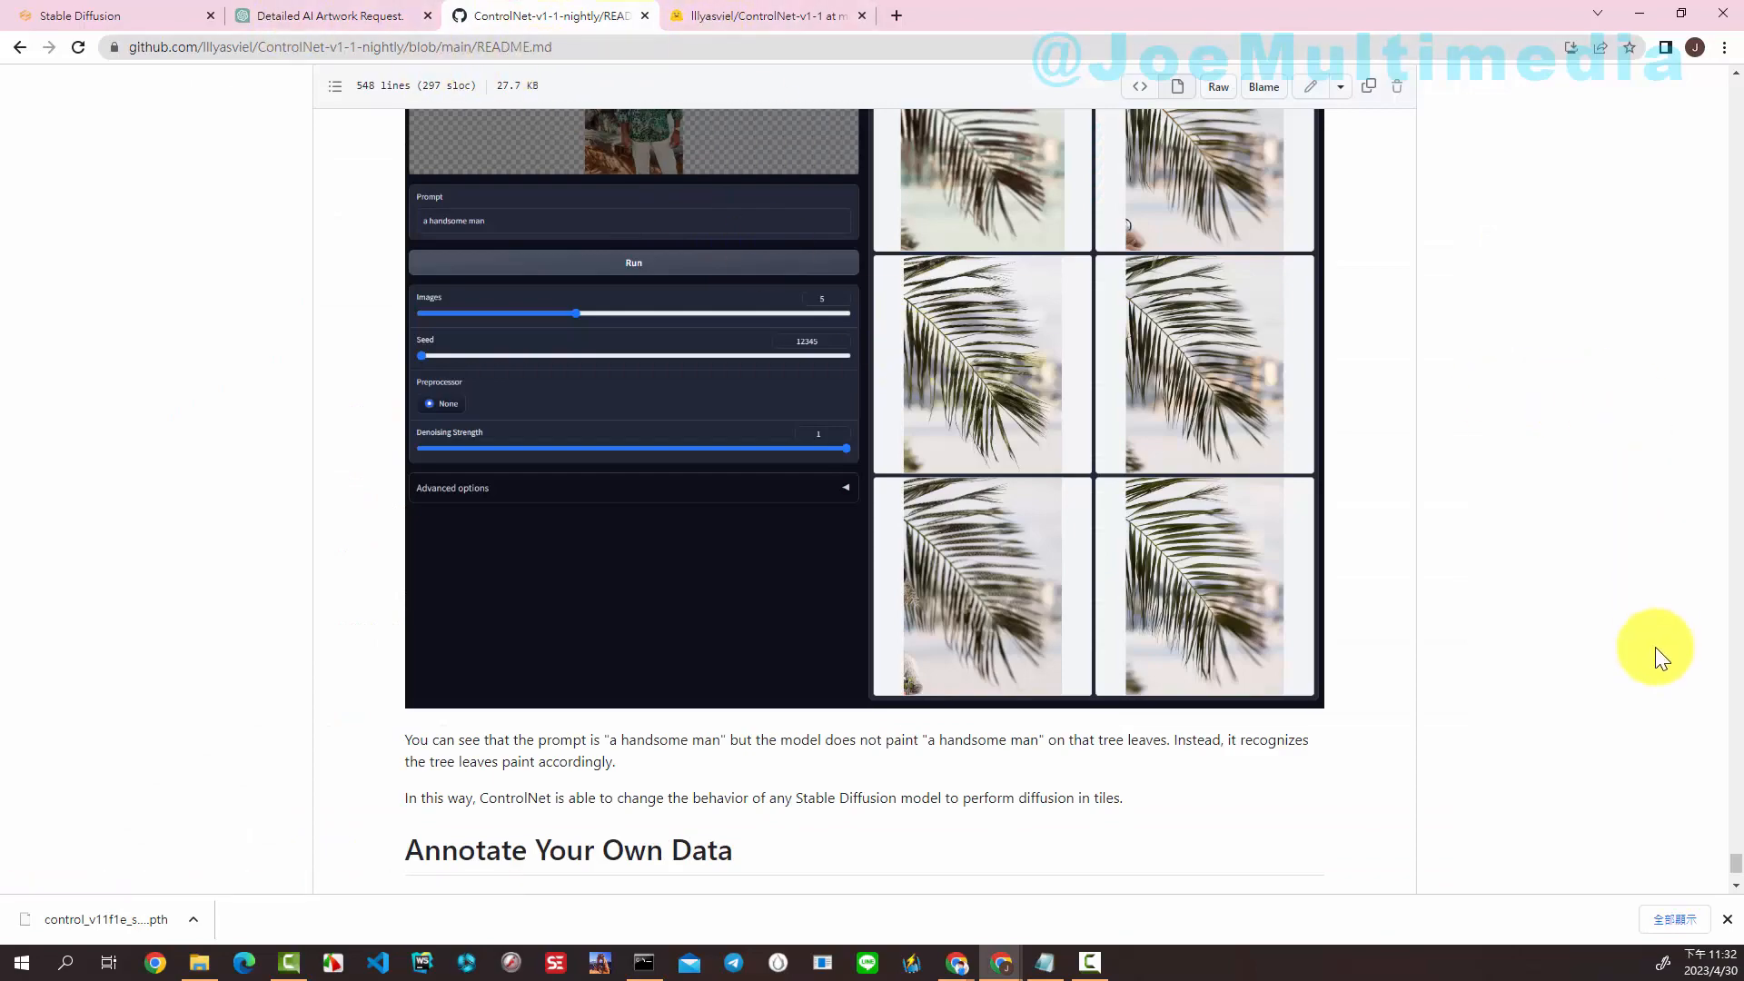
pyautogui.scroll(10, 1455, 504)
pyautogui.moveTo(1733, 822); pyautogui.dragTo(1722, 59)
pyautogui.scroll(-15, 1170, 428)
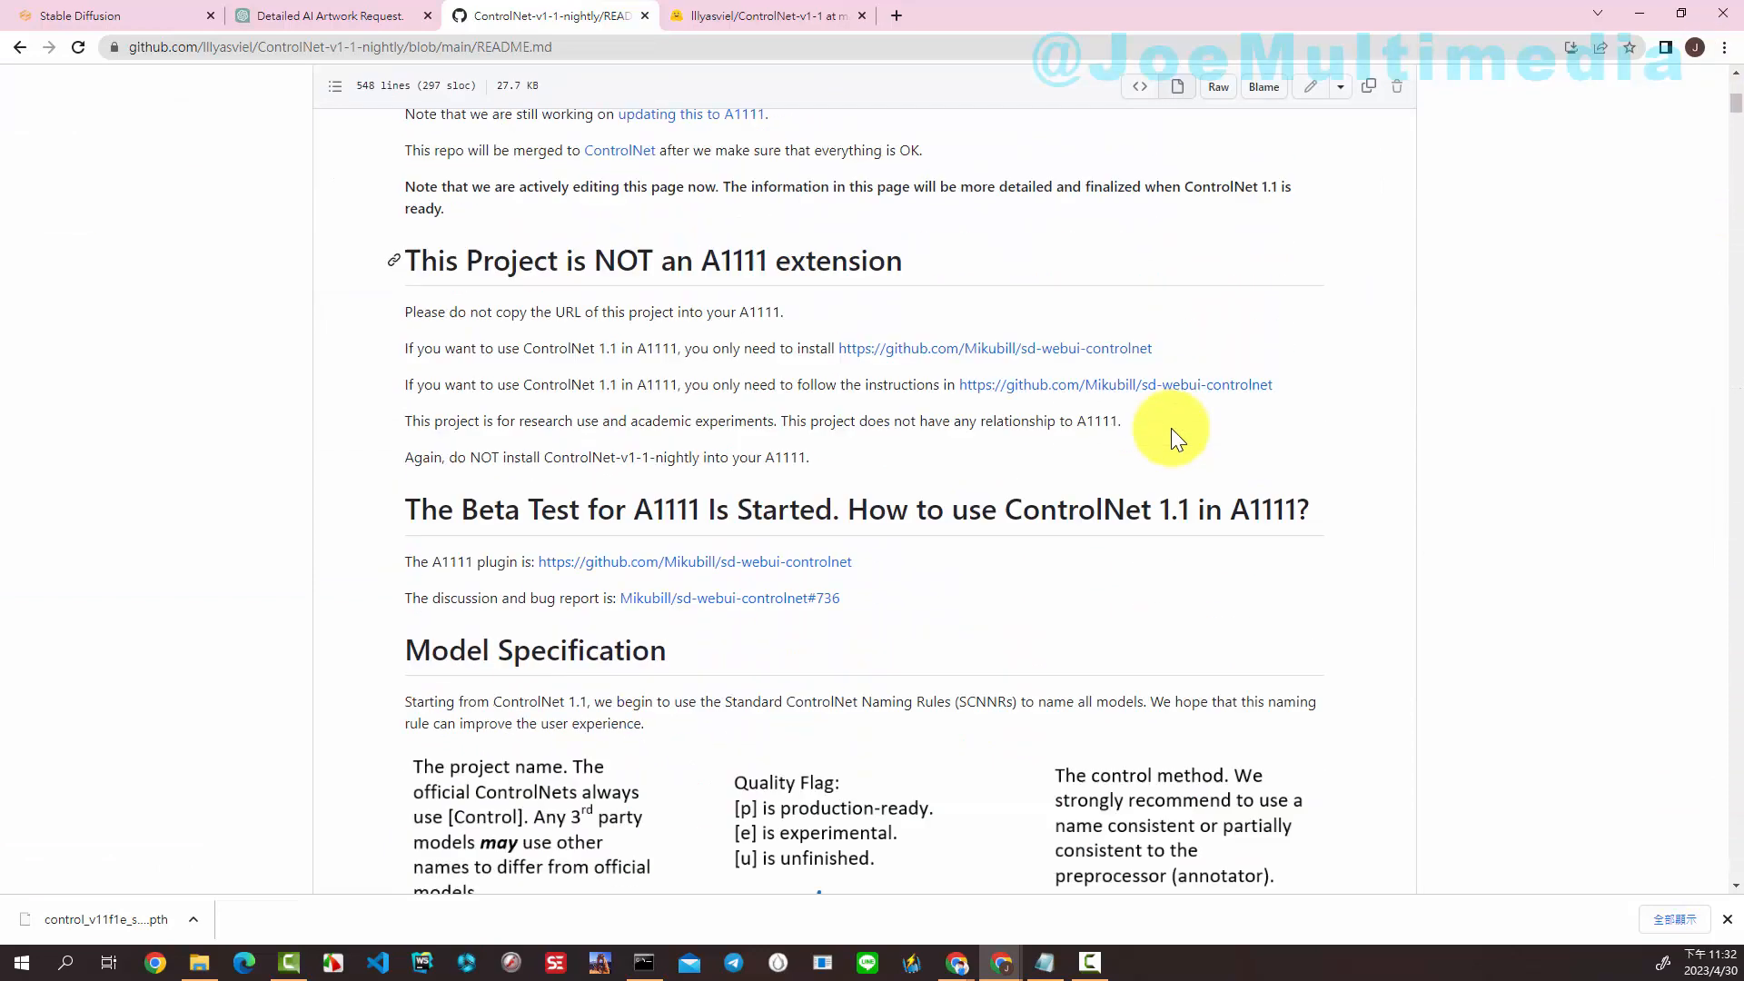
pyautogui.scroll(3, 877, 329)
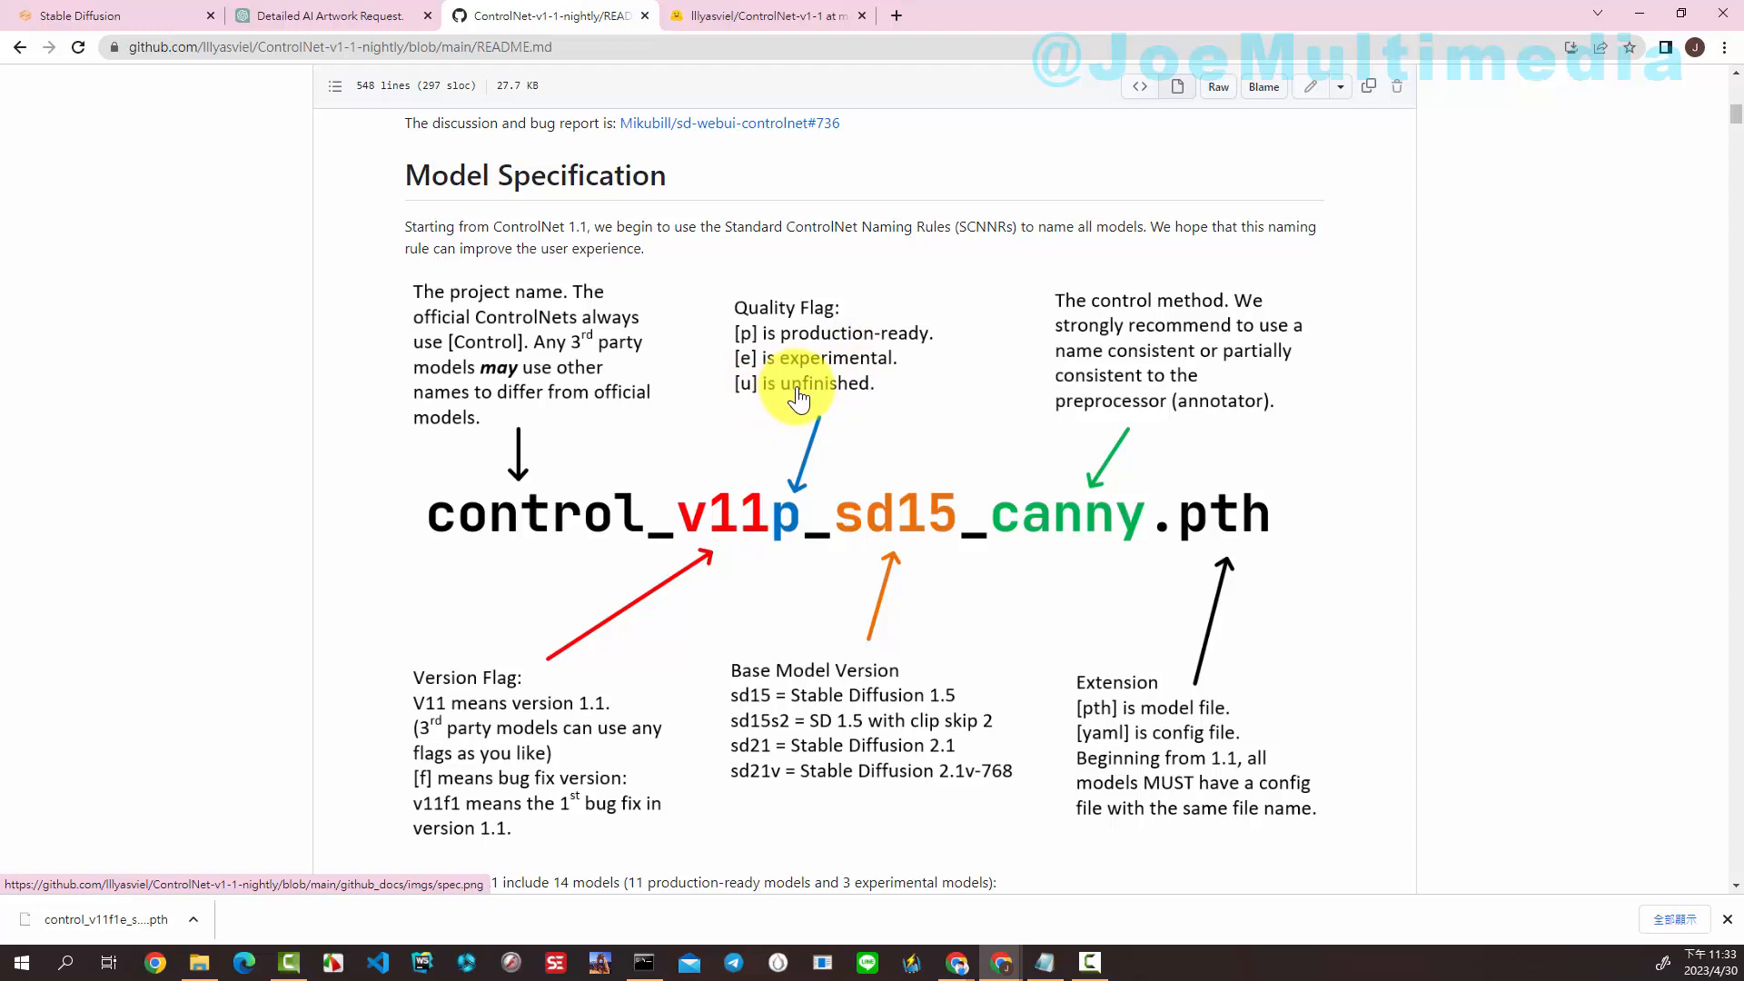
# - Return to the models folder in File Explorer and delete the unfinished control_v11u_sd15_tile.pth model
pyautogui.click(199, 961)
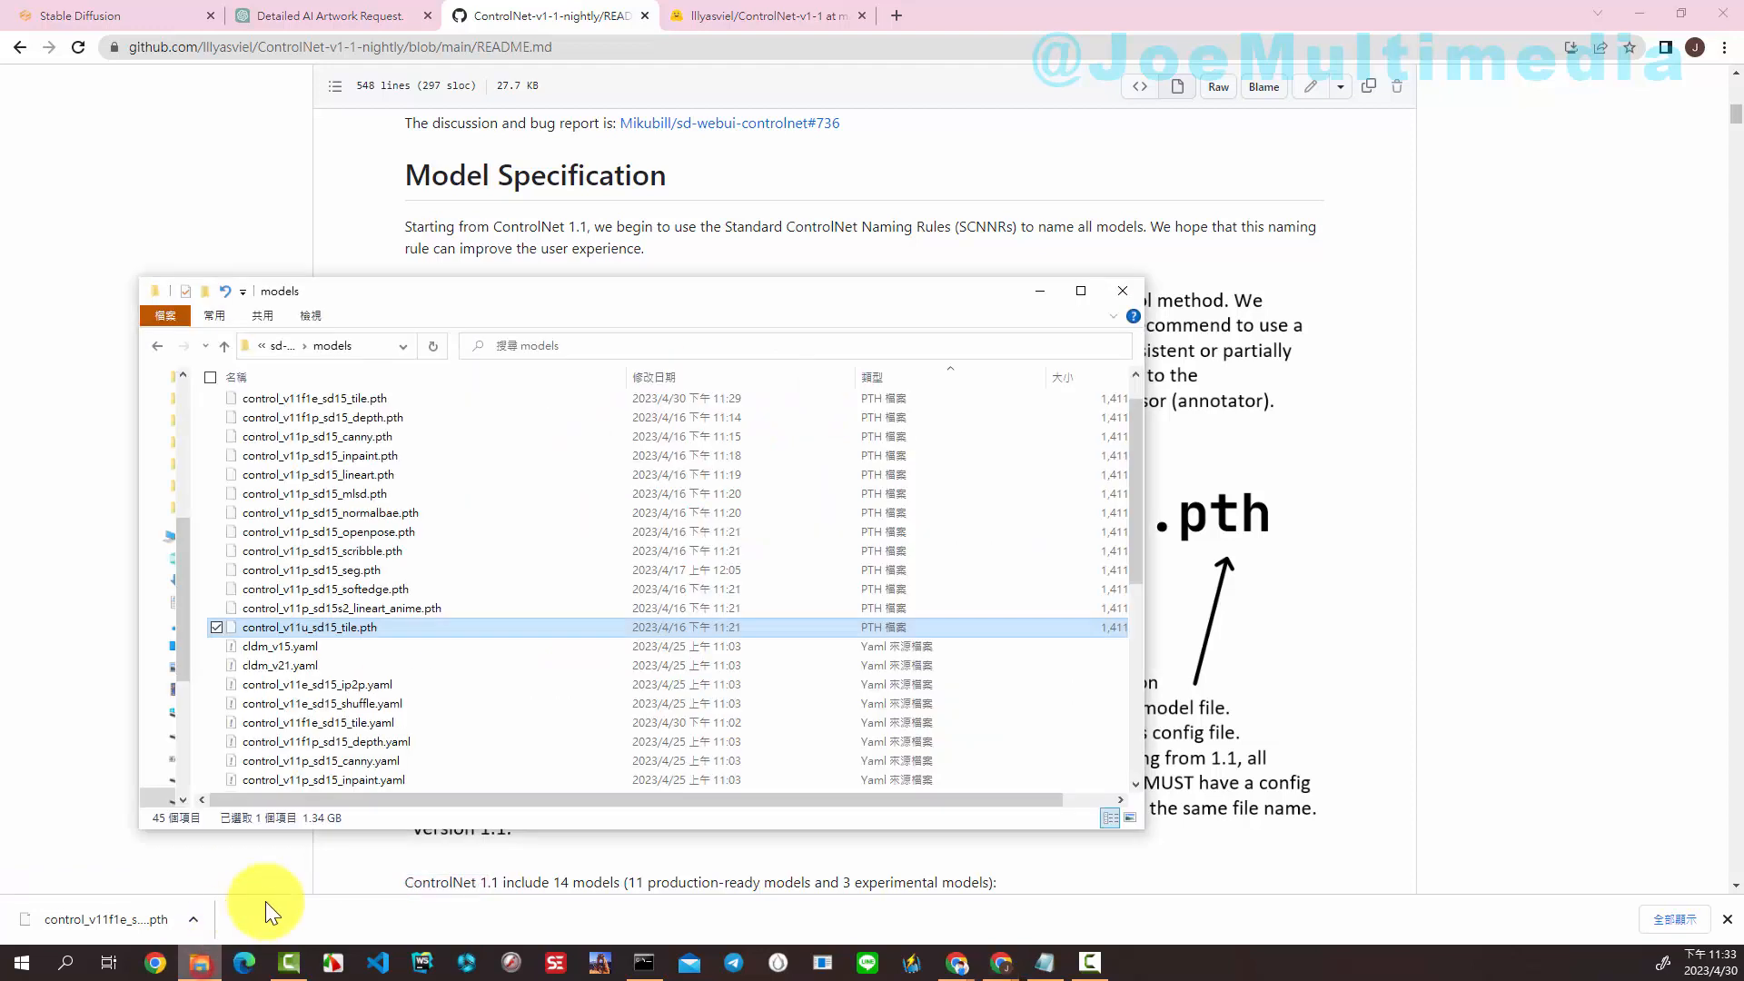
pyautogui.rightClick(369, 628)
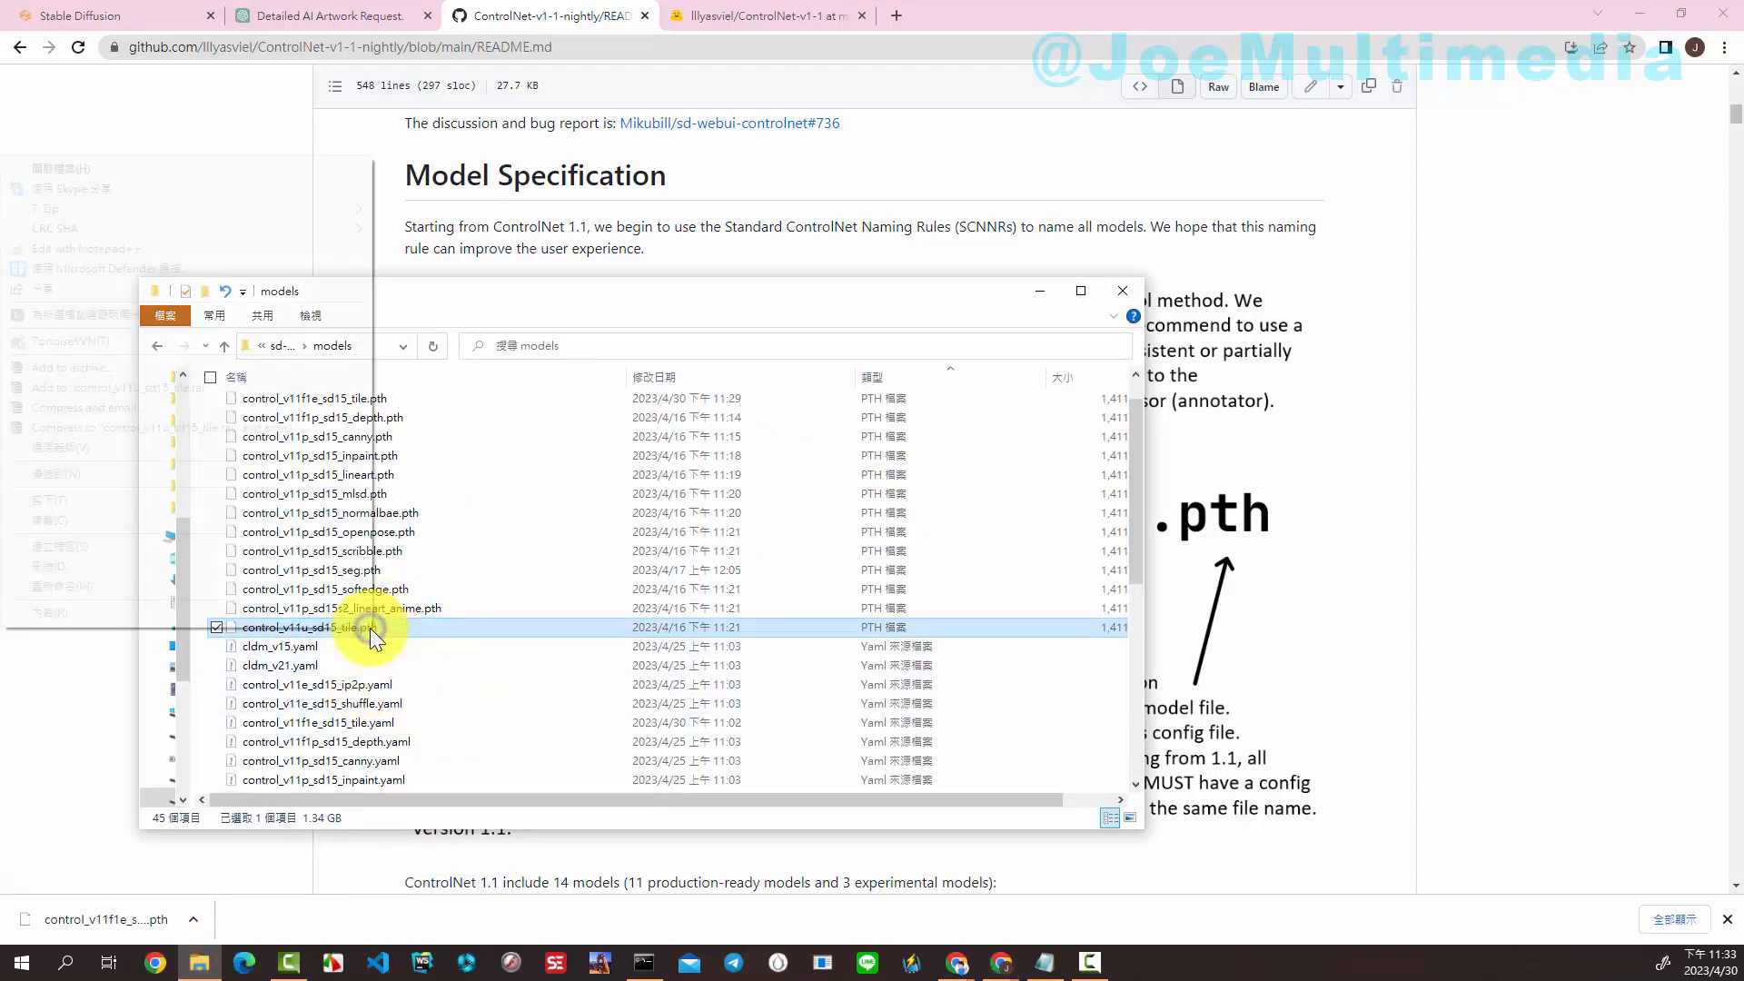
pyautogui.click(46, 564)
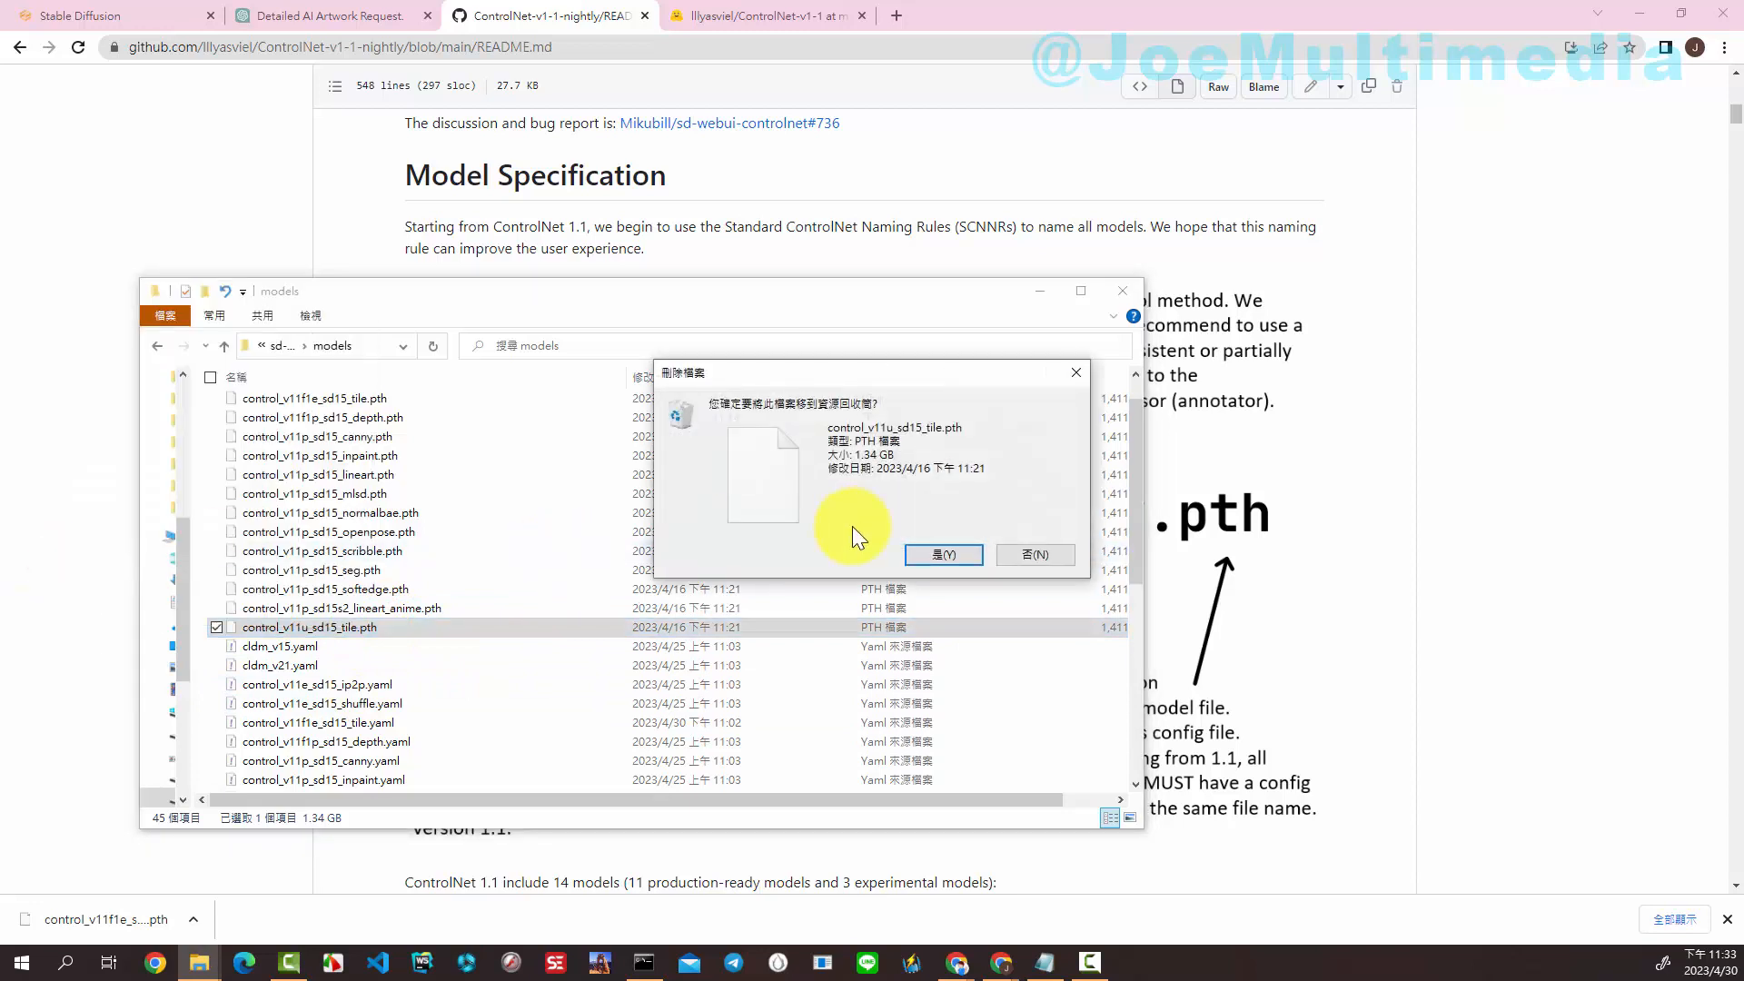
pyautogui.click(943, 554)
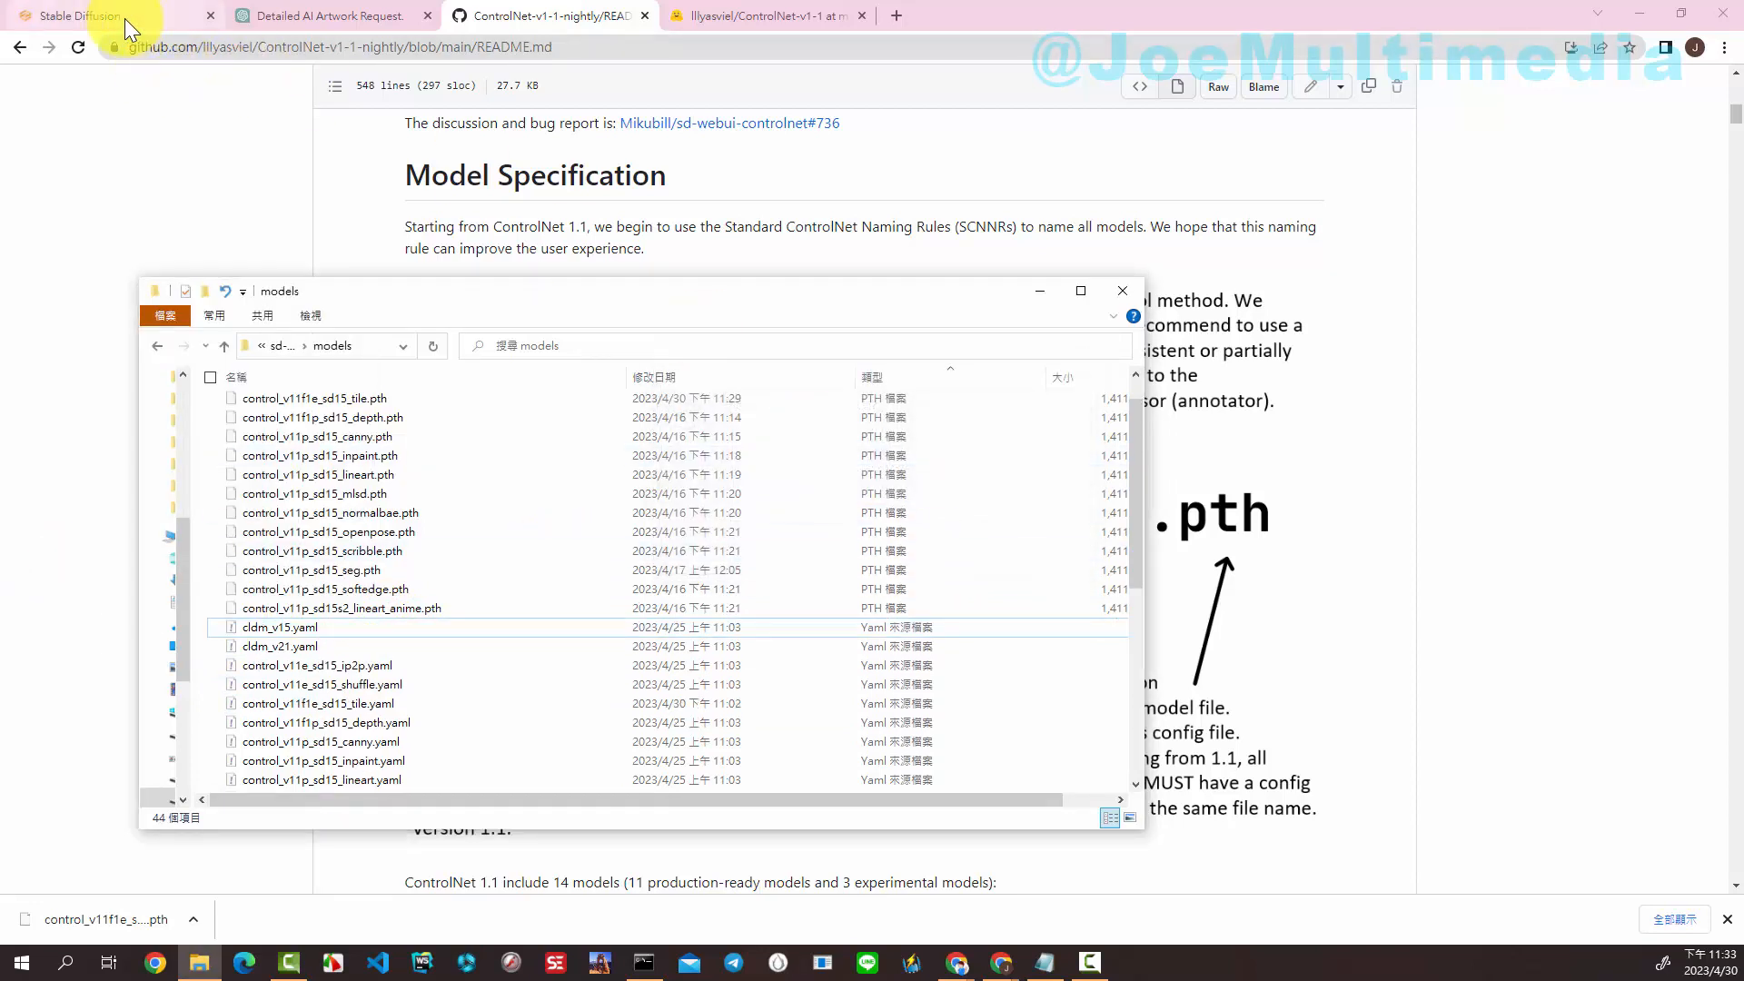
# - Switch back to the Stable Diffusion web UI and view the txt2img page with its ControlNet model list
pyautogui.moveTo(128, 16)
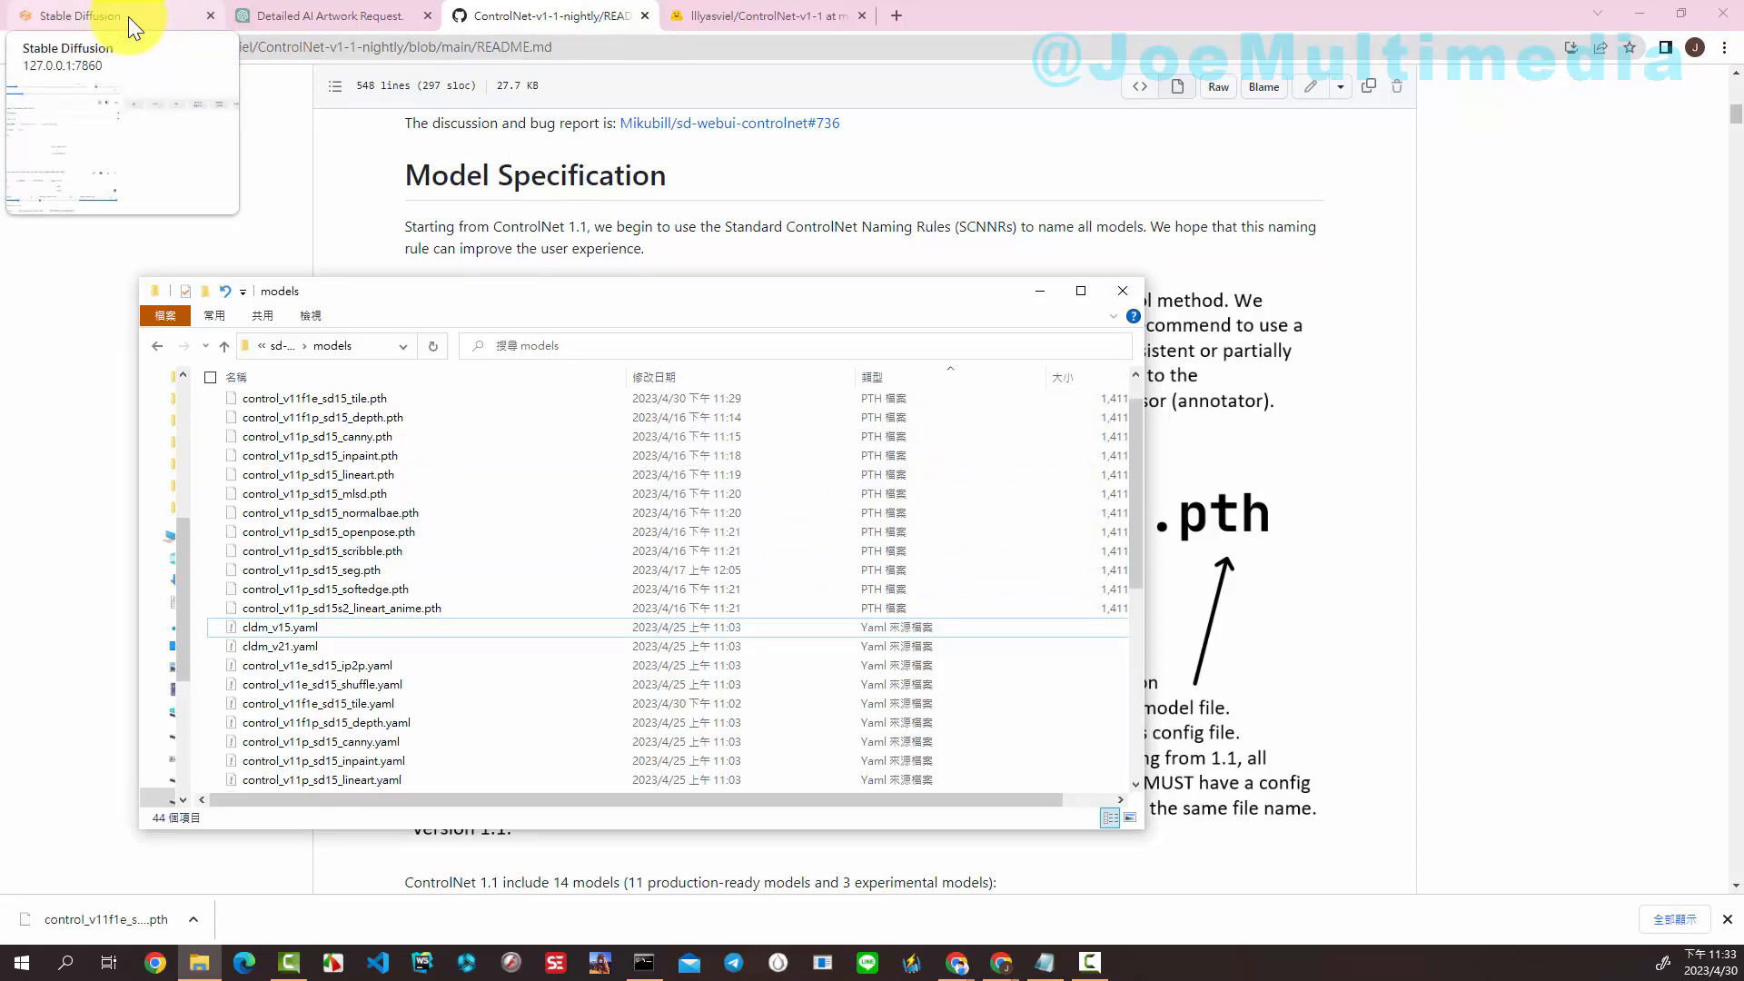
pyautogui.click(128, 17)
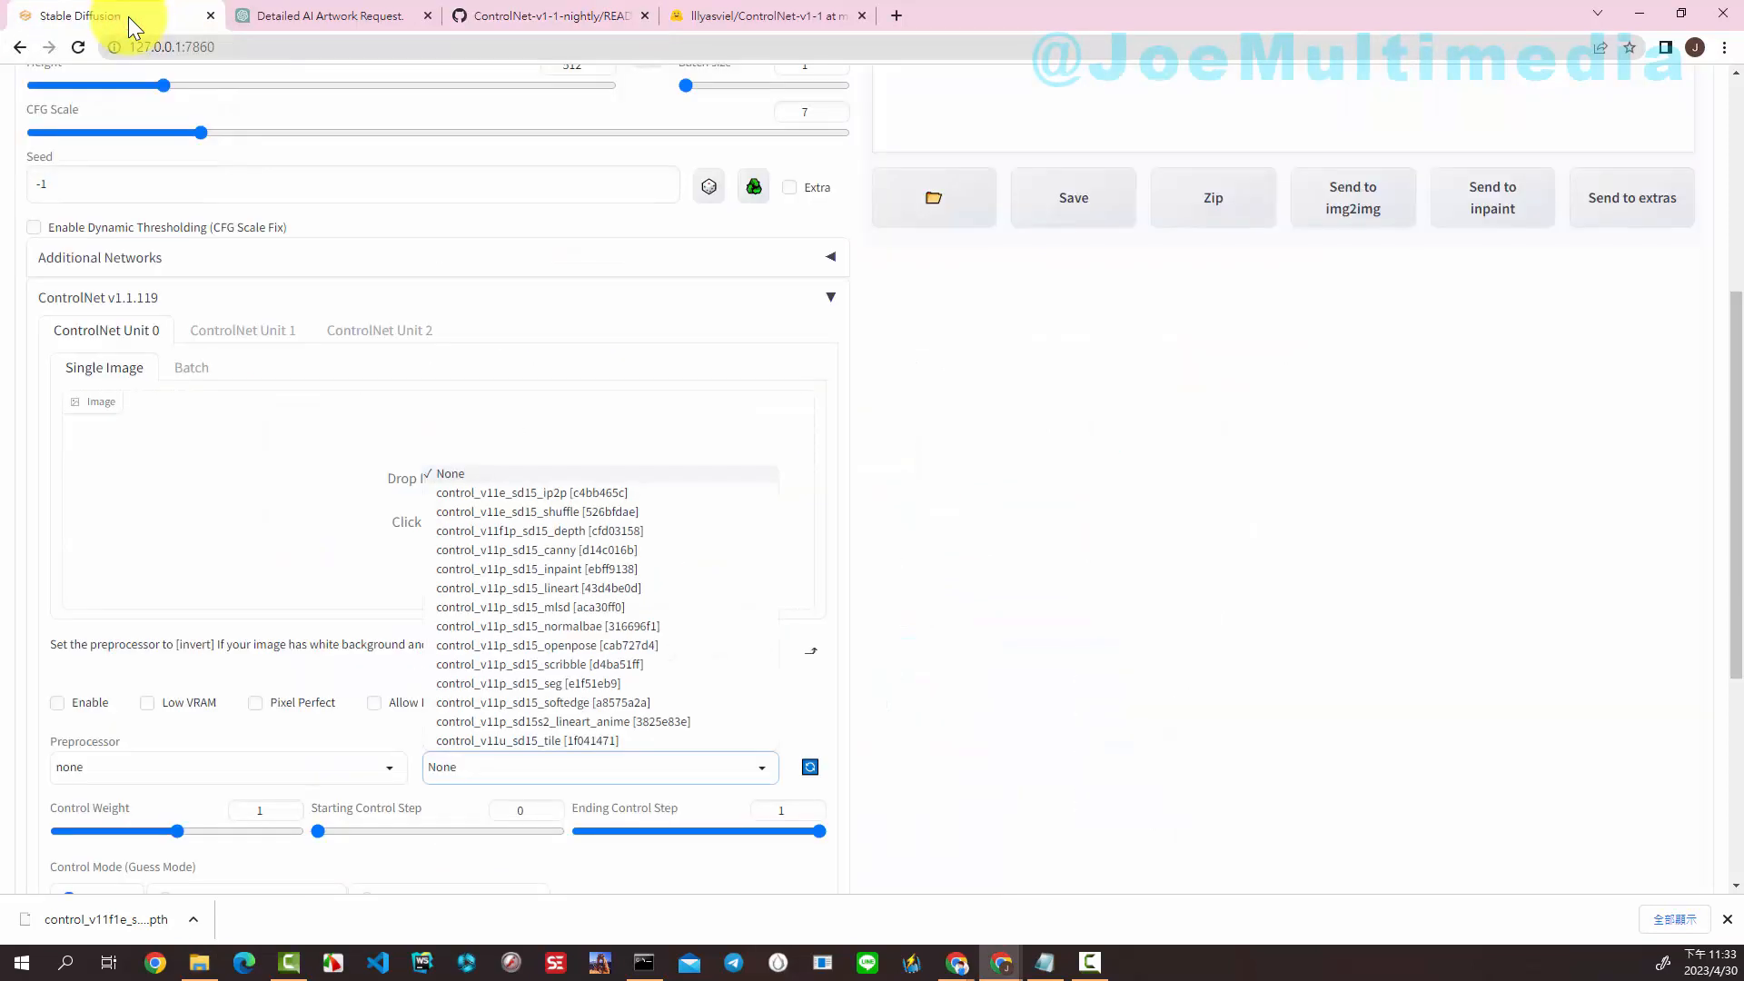
pyautogui.scroll(5, 1146, 625)
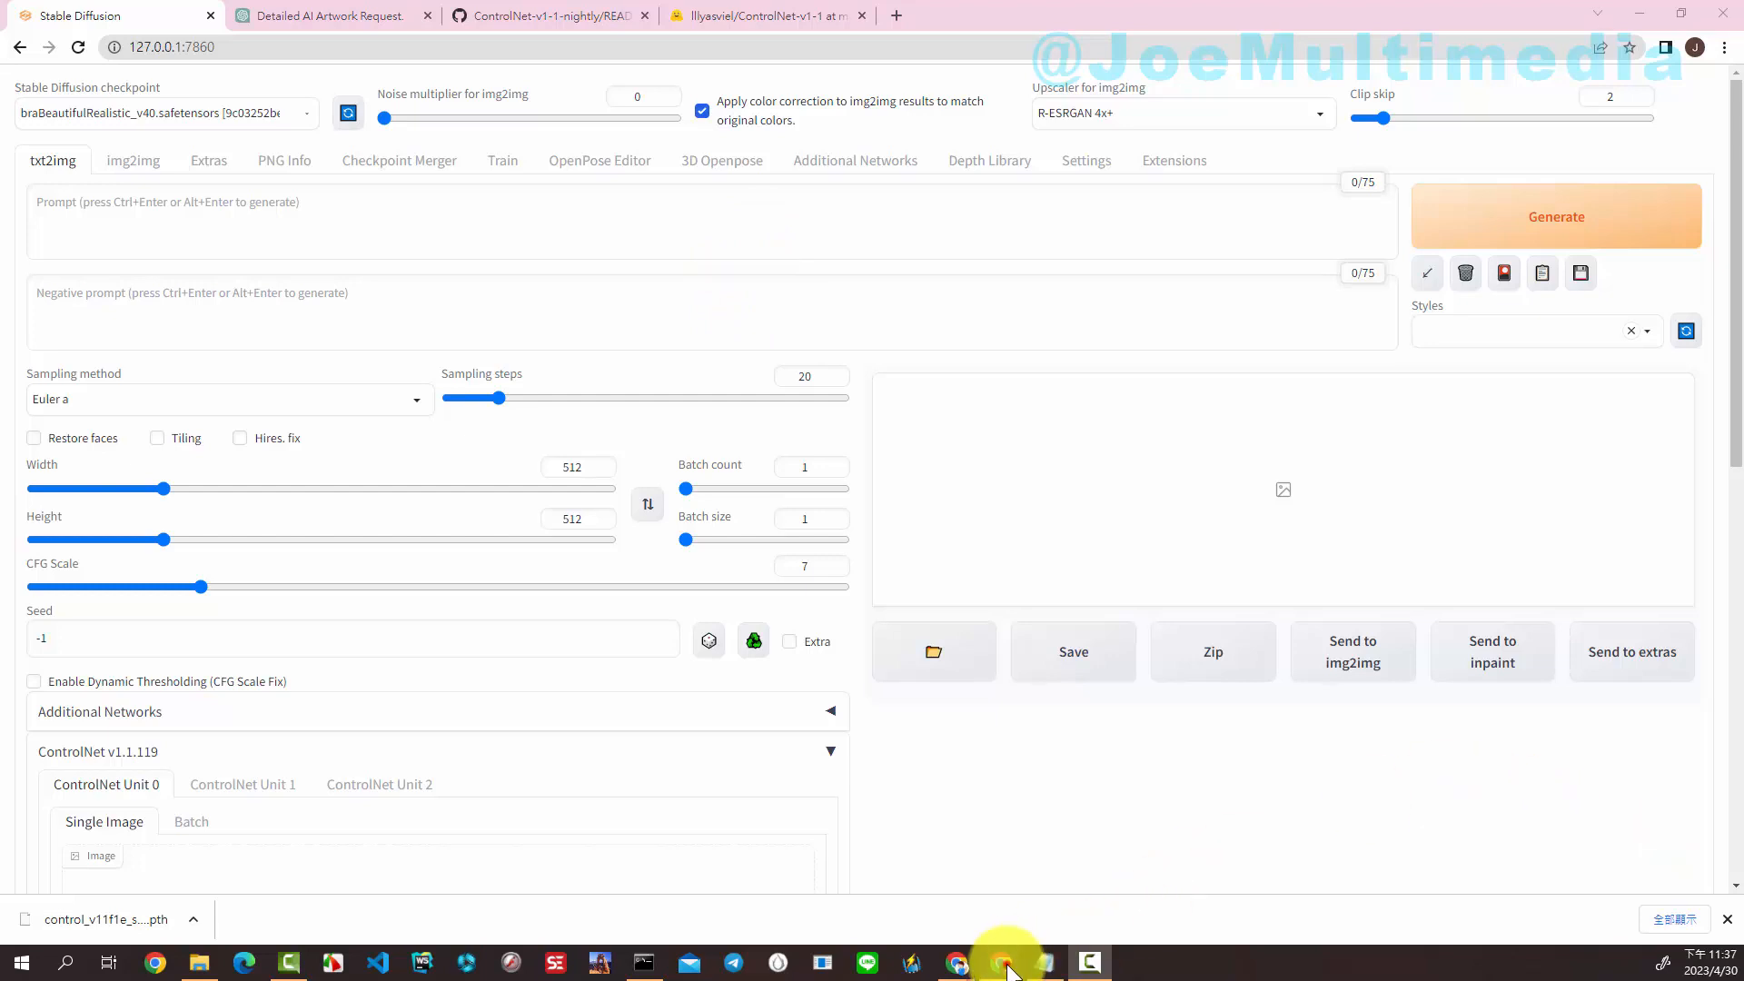
# - Switch to the Civitai window and download the v4.0 checkpoint of the BRA(Beautiful Realistic Asians) V4 model
pyautogui.moveTo(1002, 961)
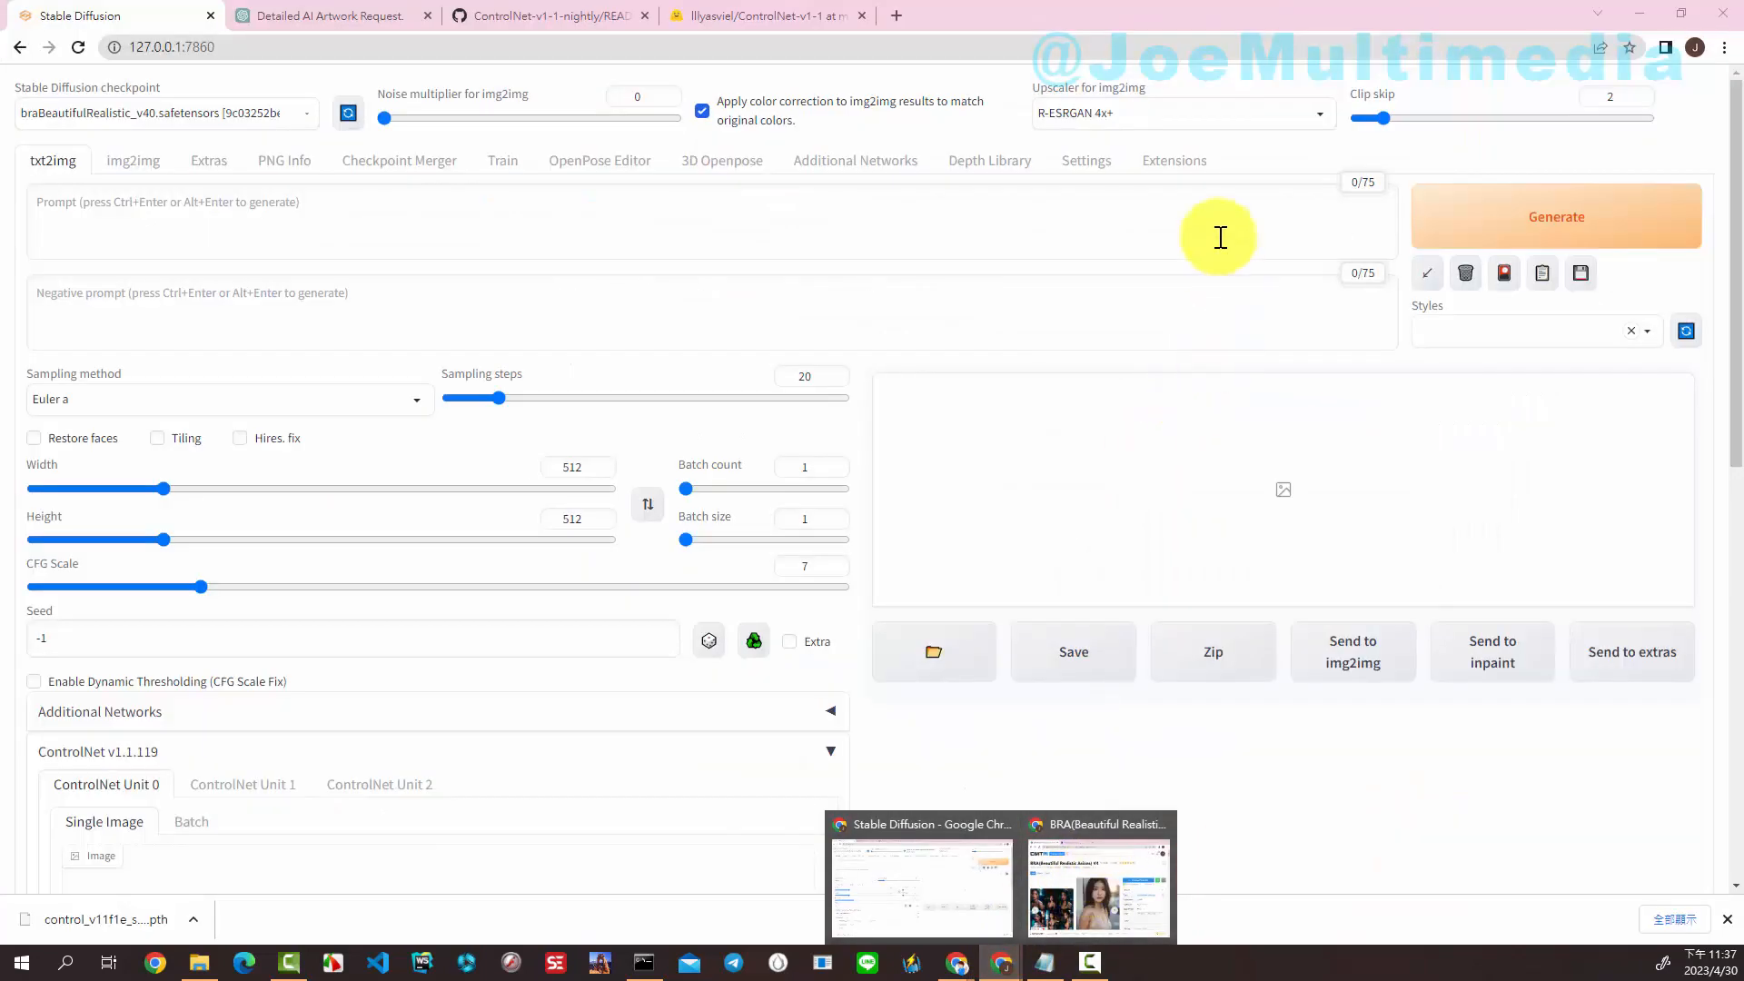
pyautogui.click(1082, 821)
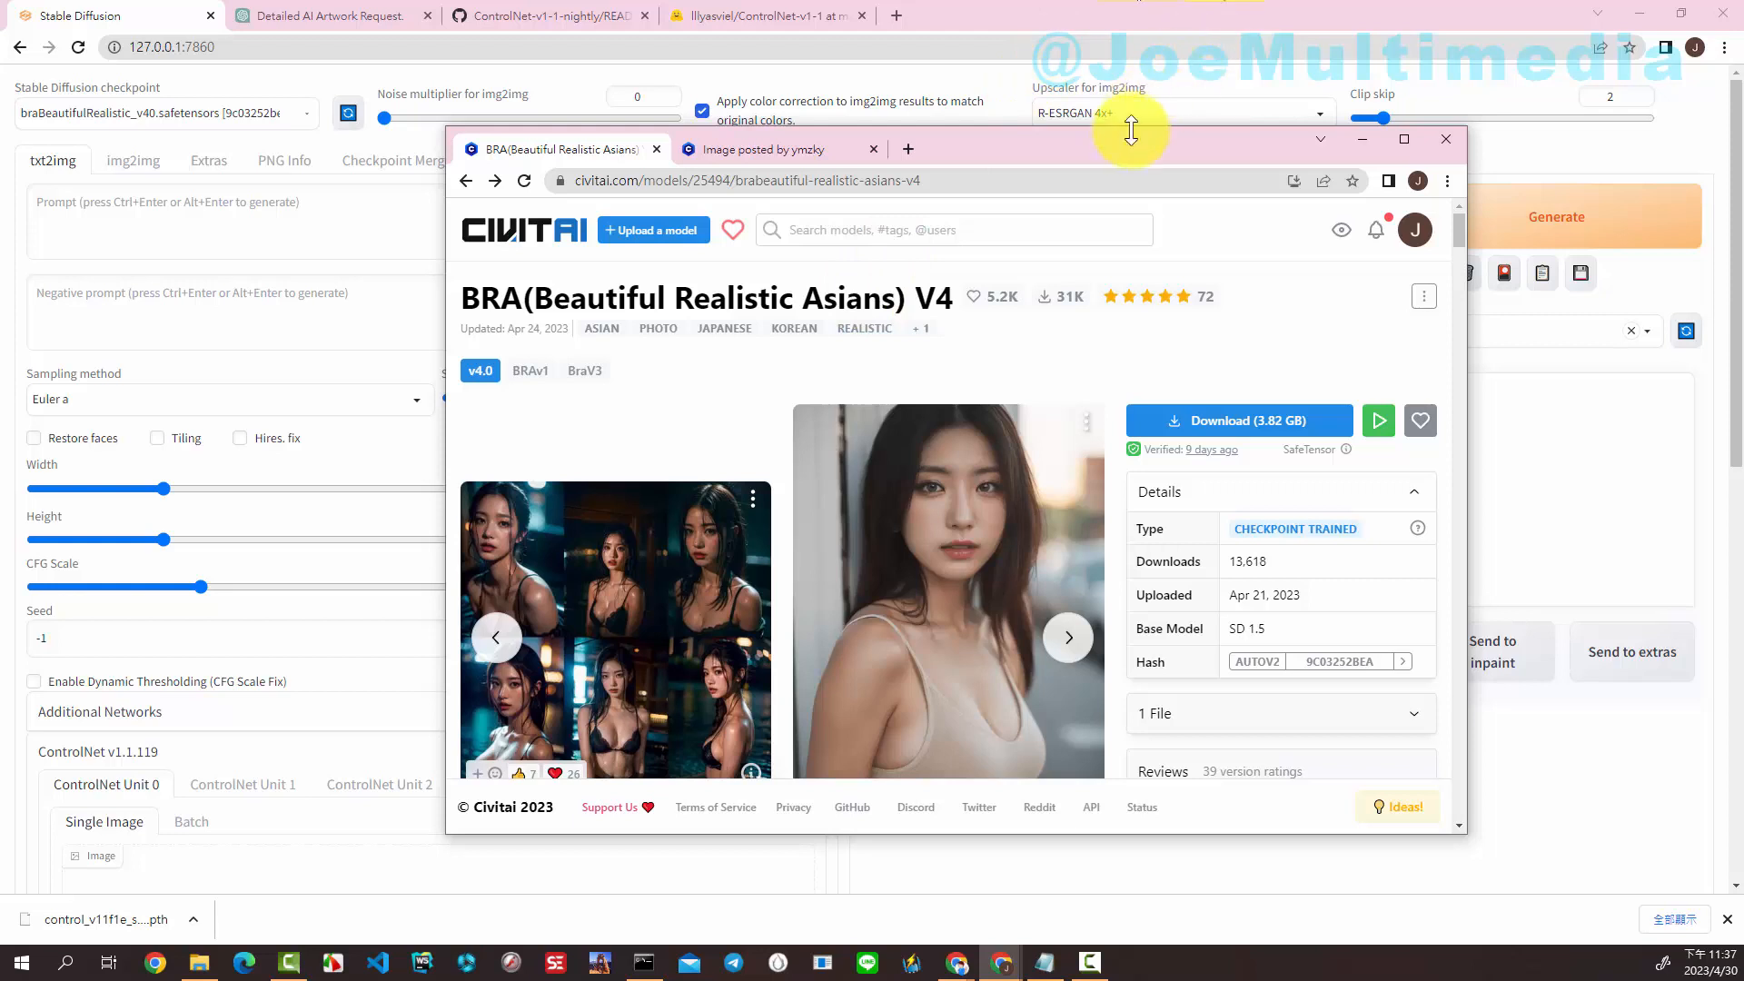
pyautogui.moveTo(1150, 138); pyautogui.dragTo(1324, 126)
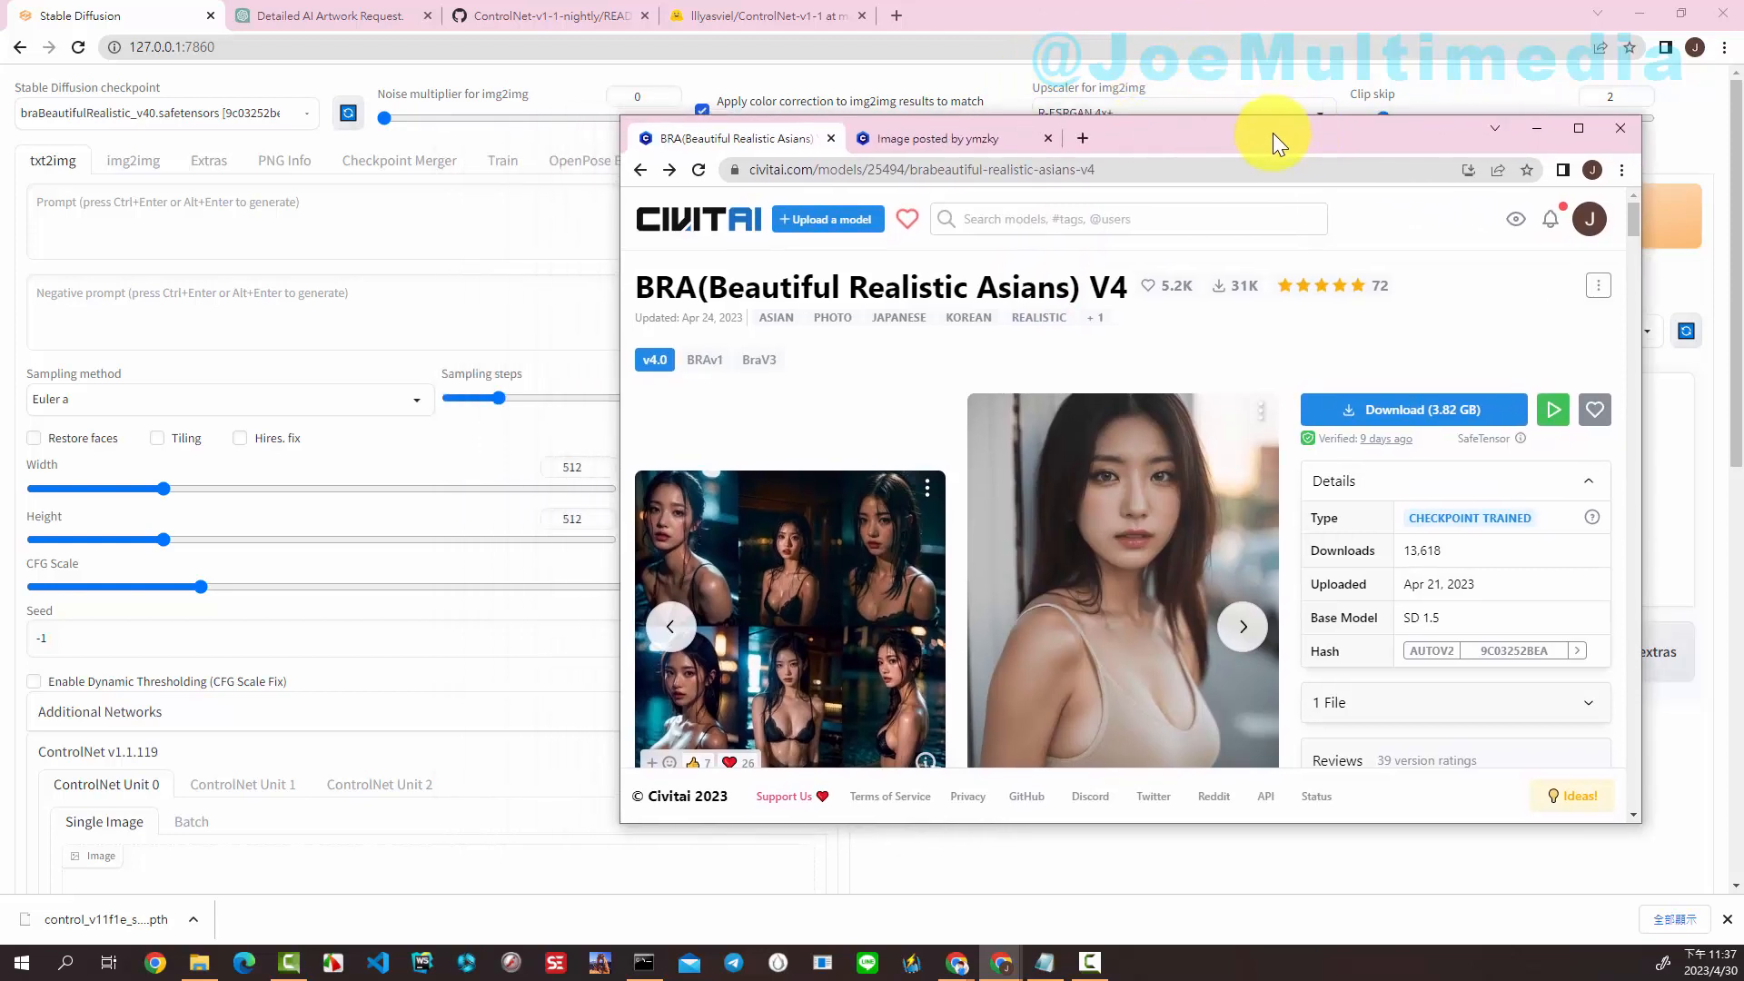
pyautogui.click(952, 136)
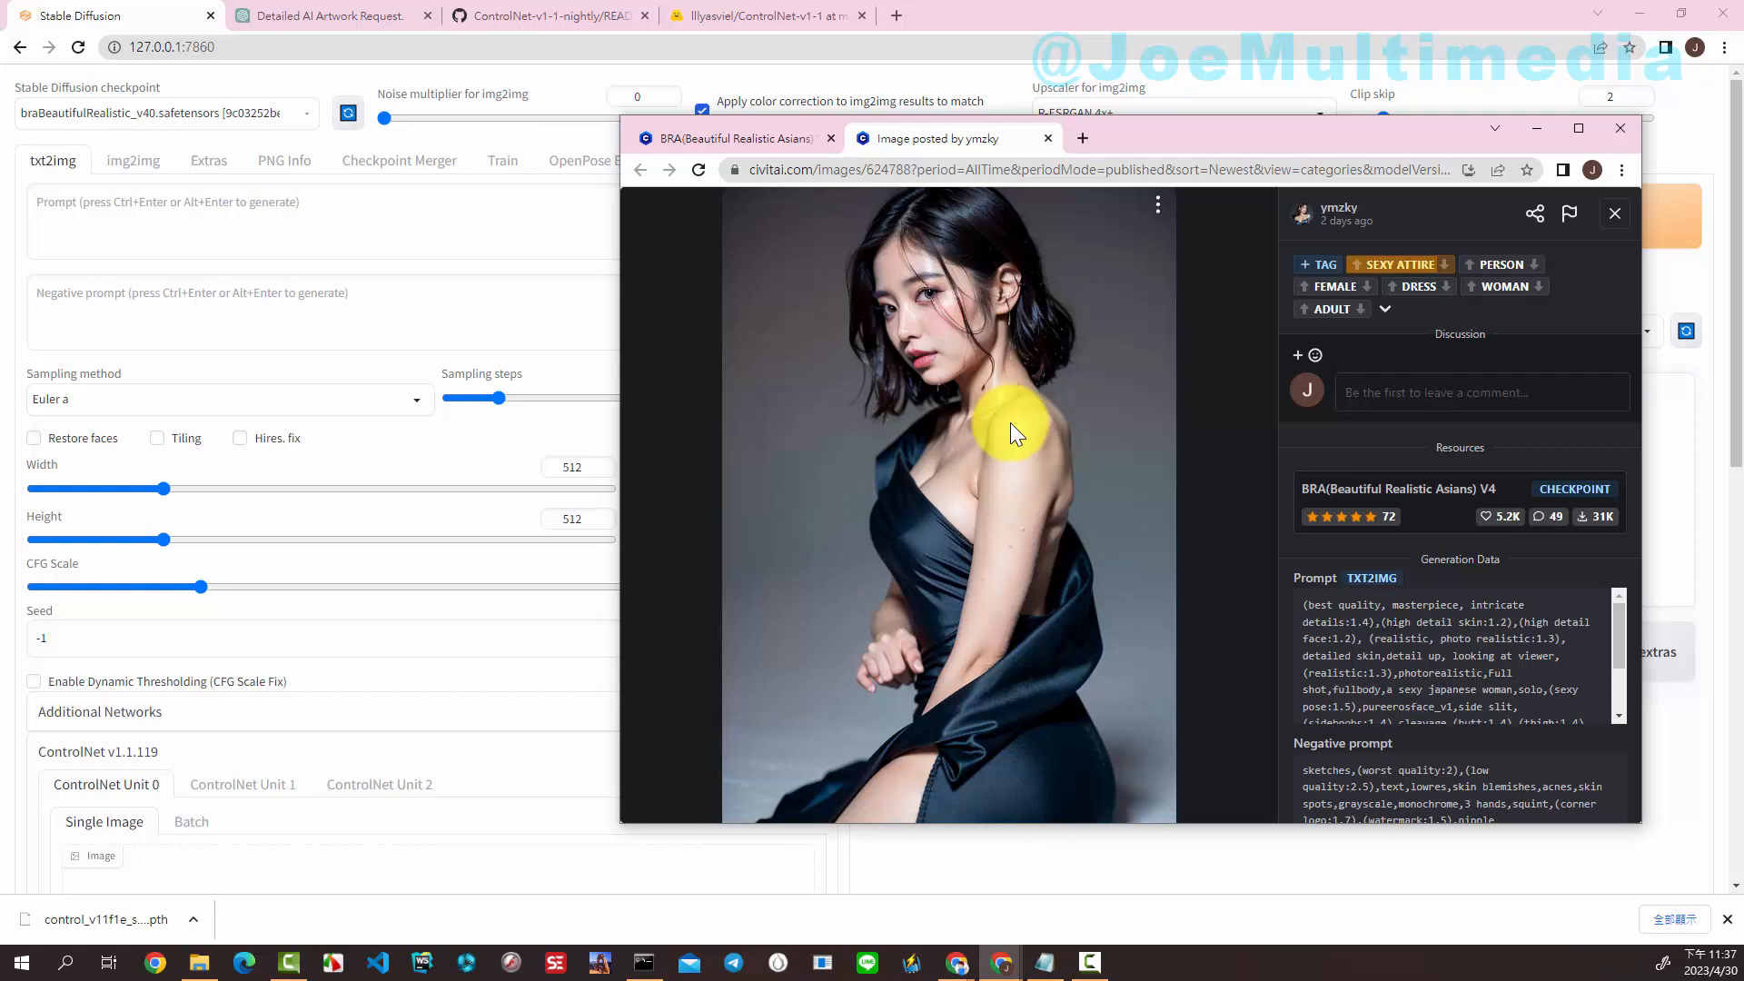
pyautogui.click(772, 139)
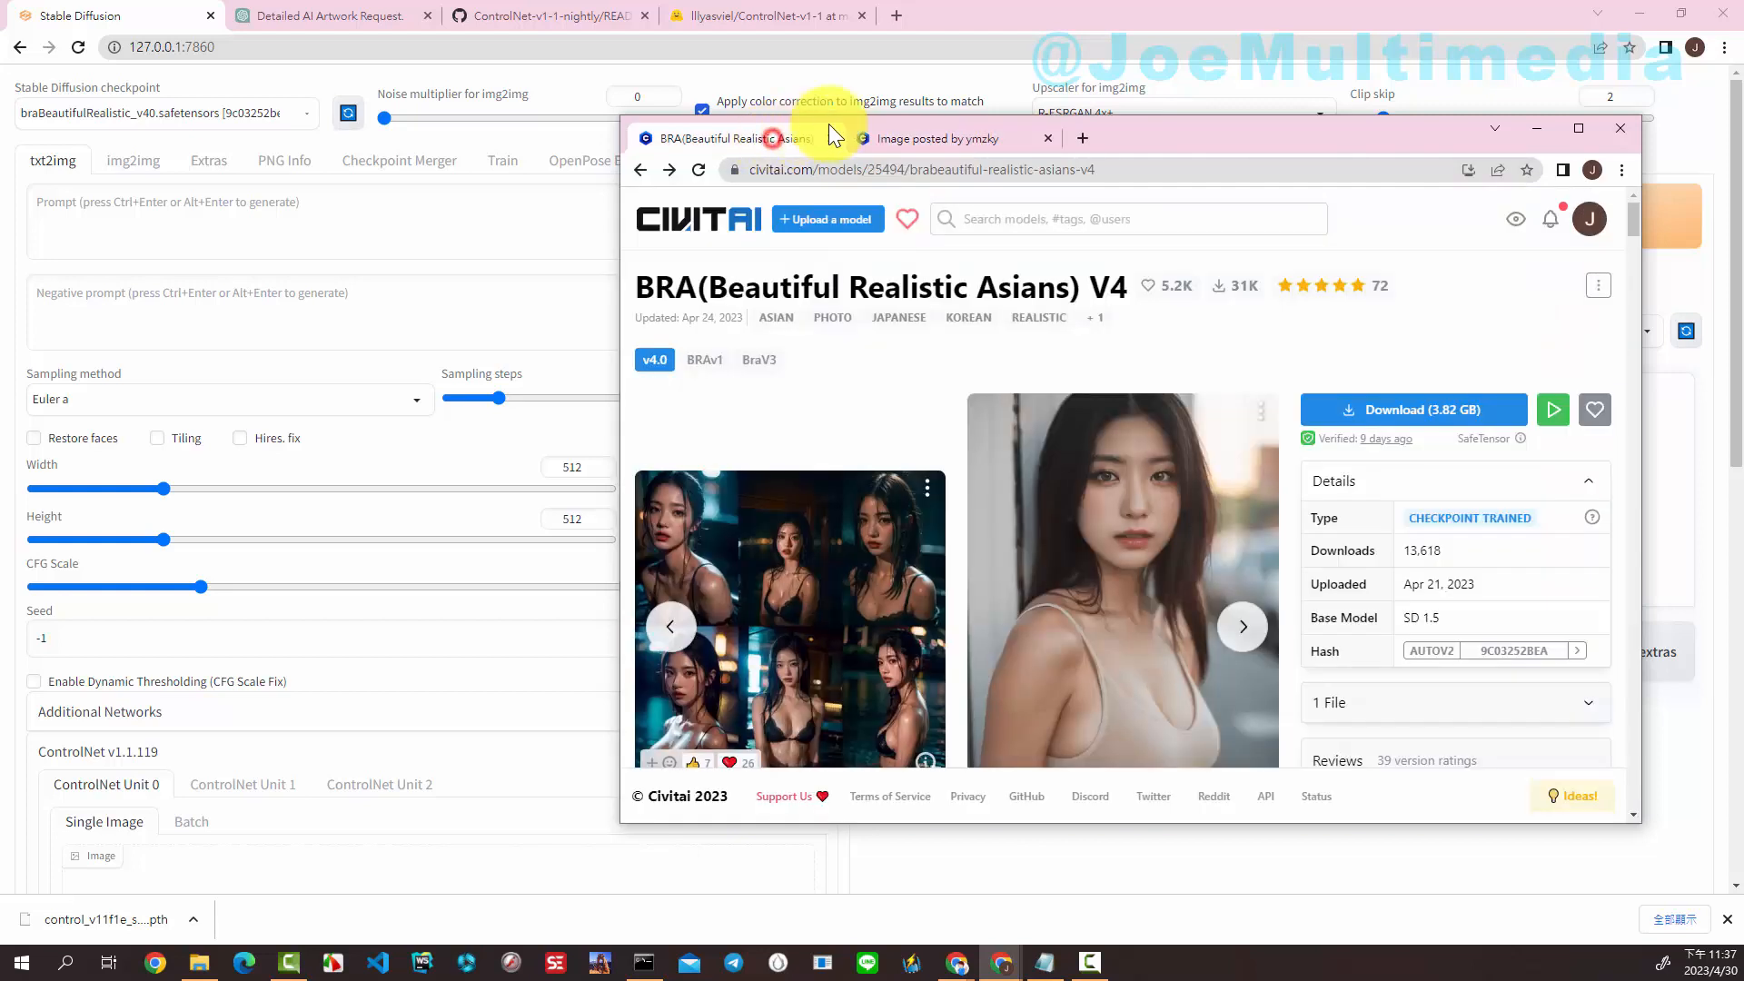
pyautogui.click(1399, 416)
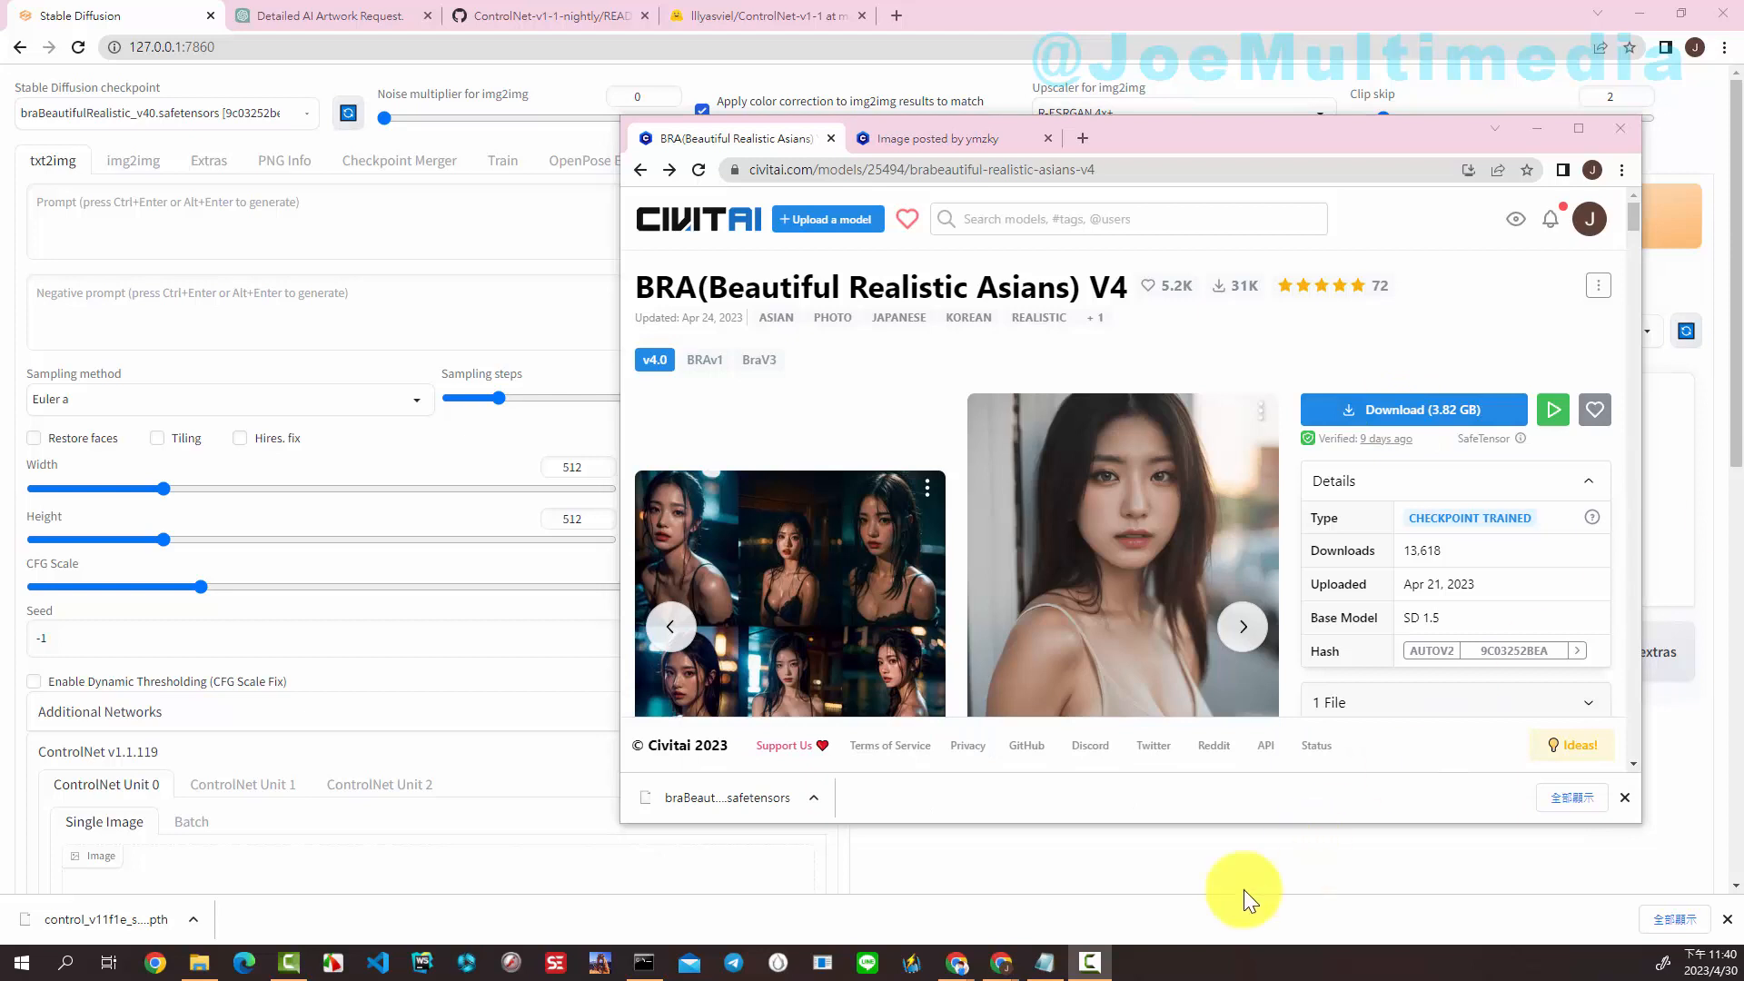
# - Switch to File Explorer and open the Stable-diffusion folder inside the models folder of diffusion_1.5_new
pyautogui.click(196, 968)
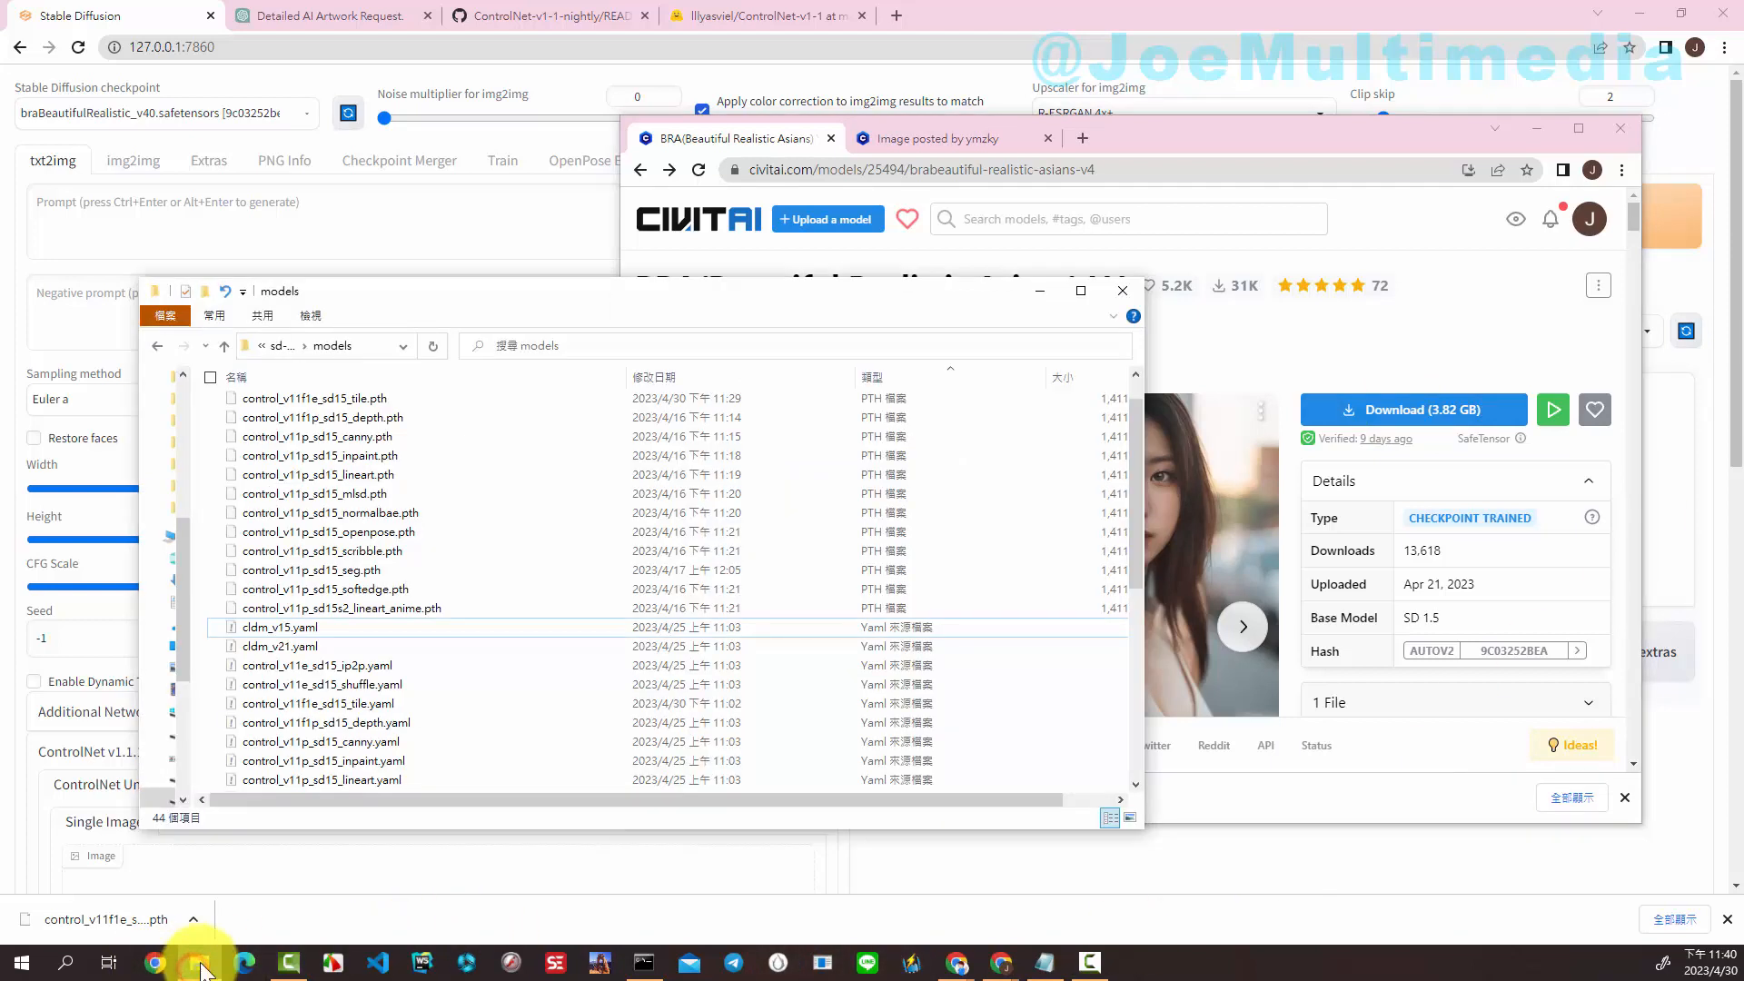
pyautogui.click(272, 348)
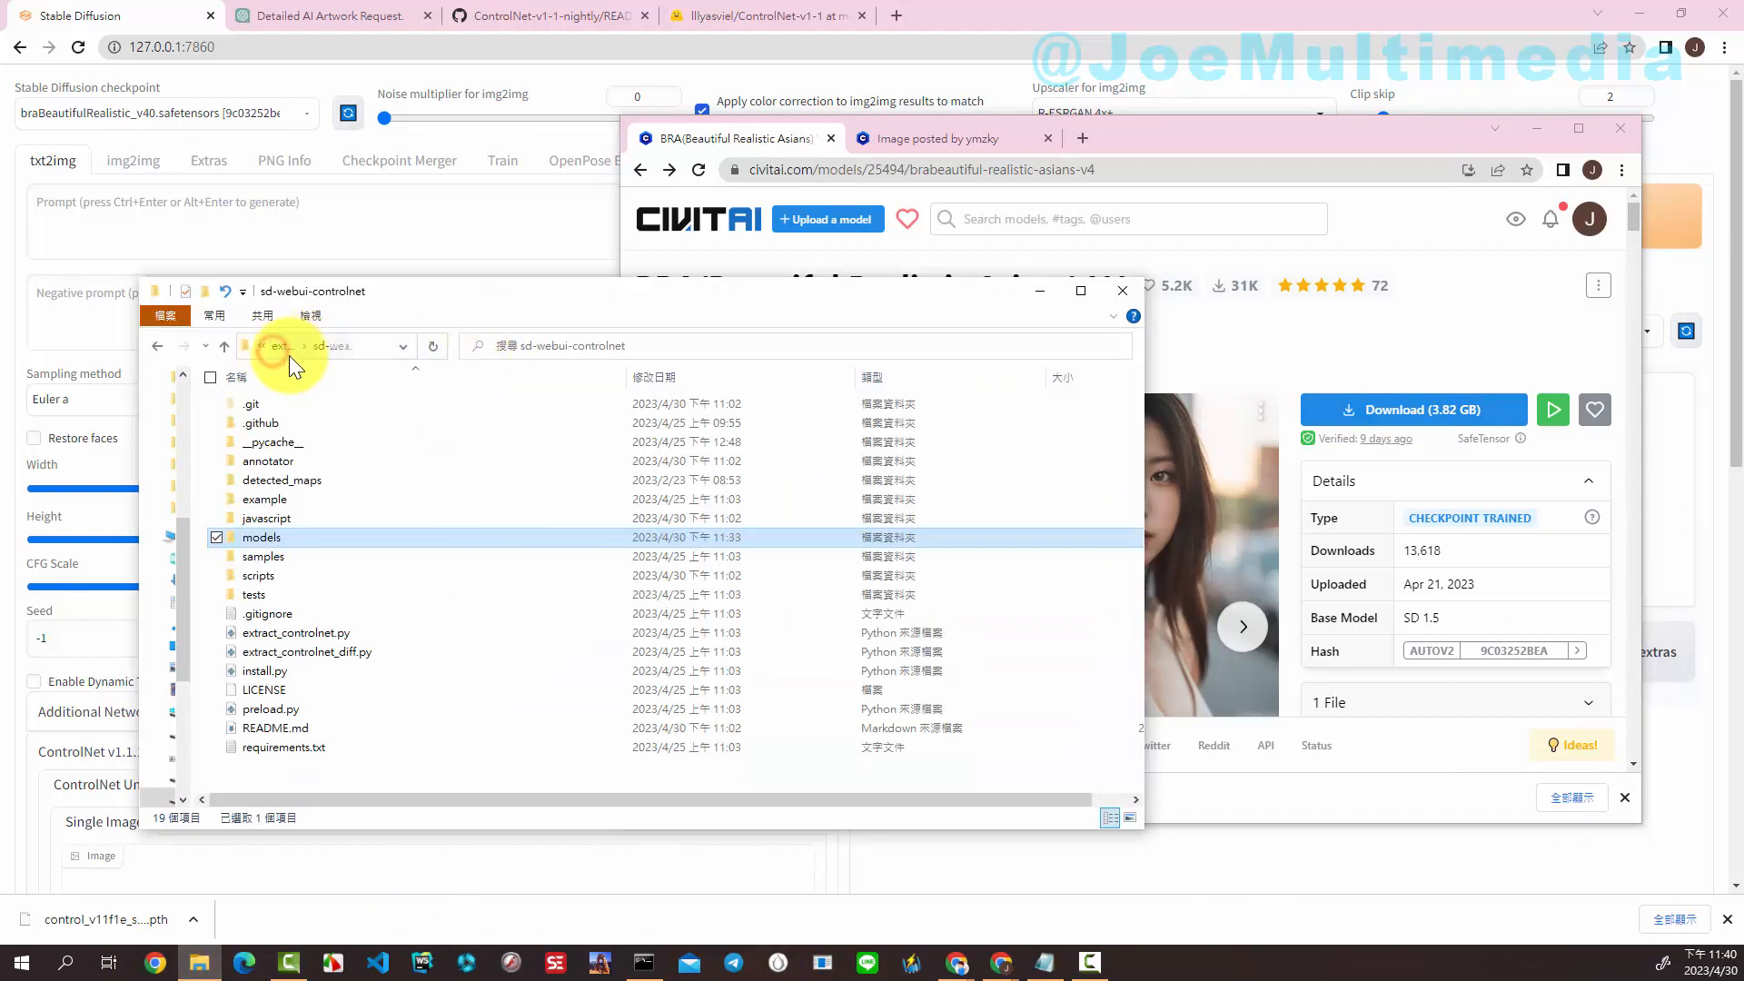
pyautogui.click(281, 347)
pyautogui.click(281, 347)
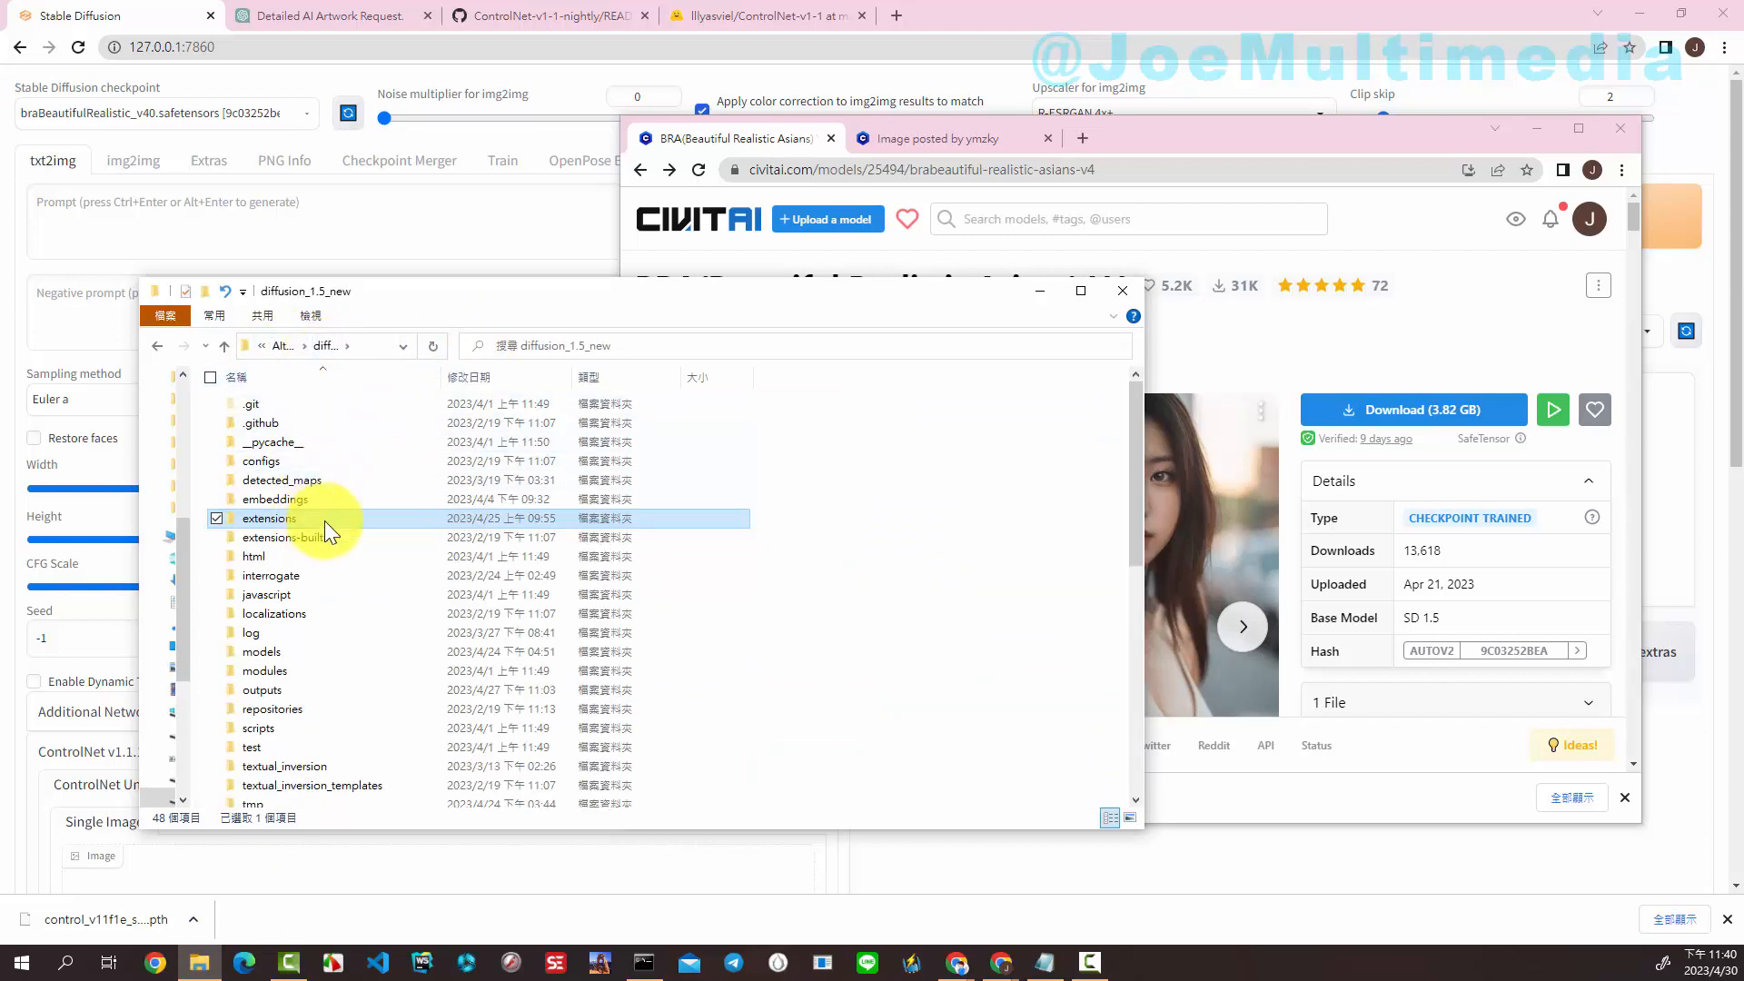
pyautogui.doubleClick(279, 650)
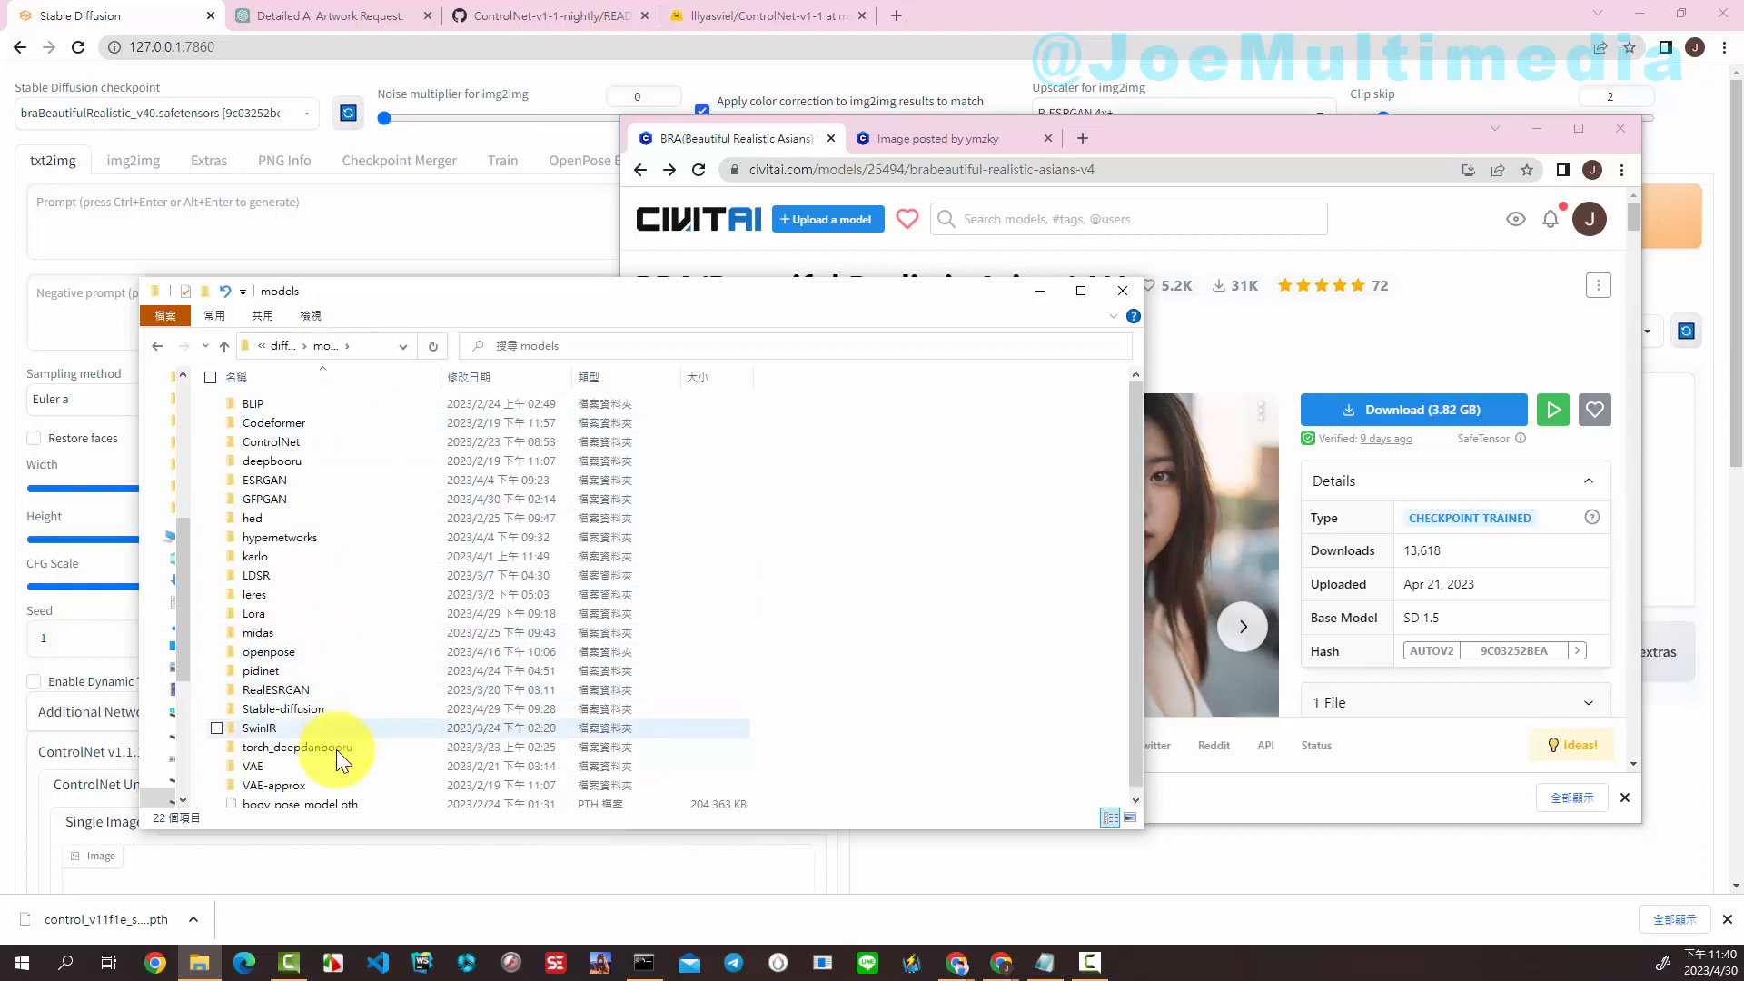
pyautogui.scroll(-1, 363, 689)
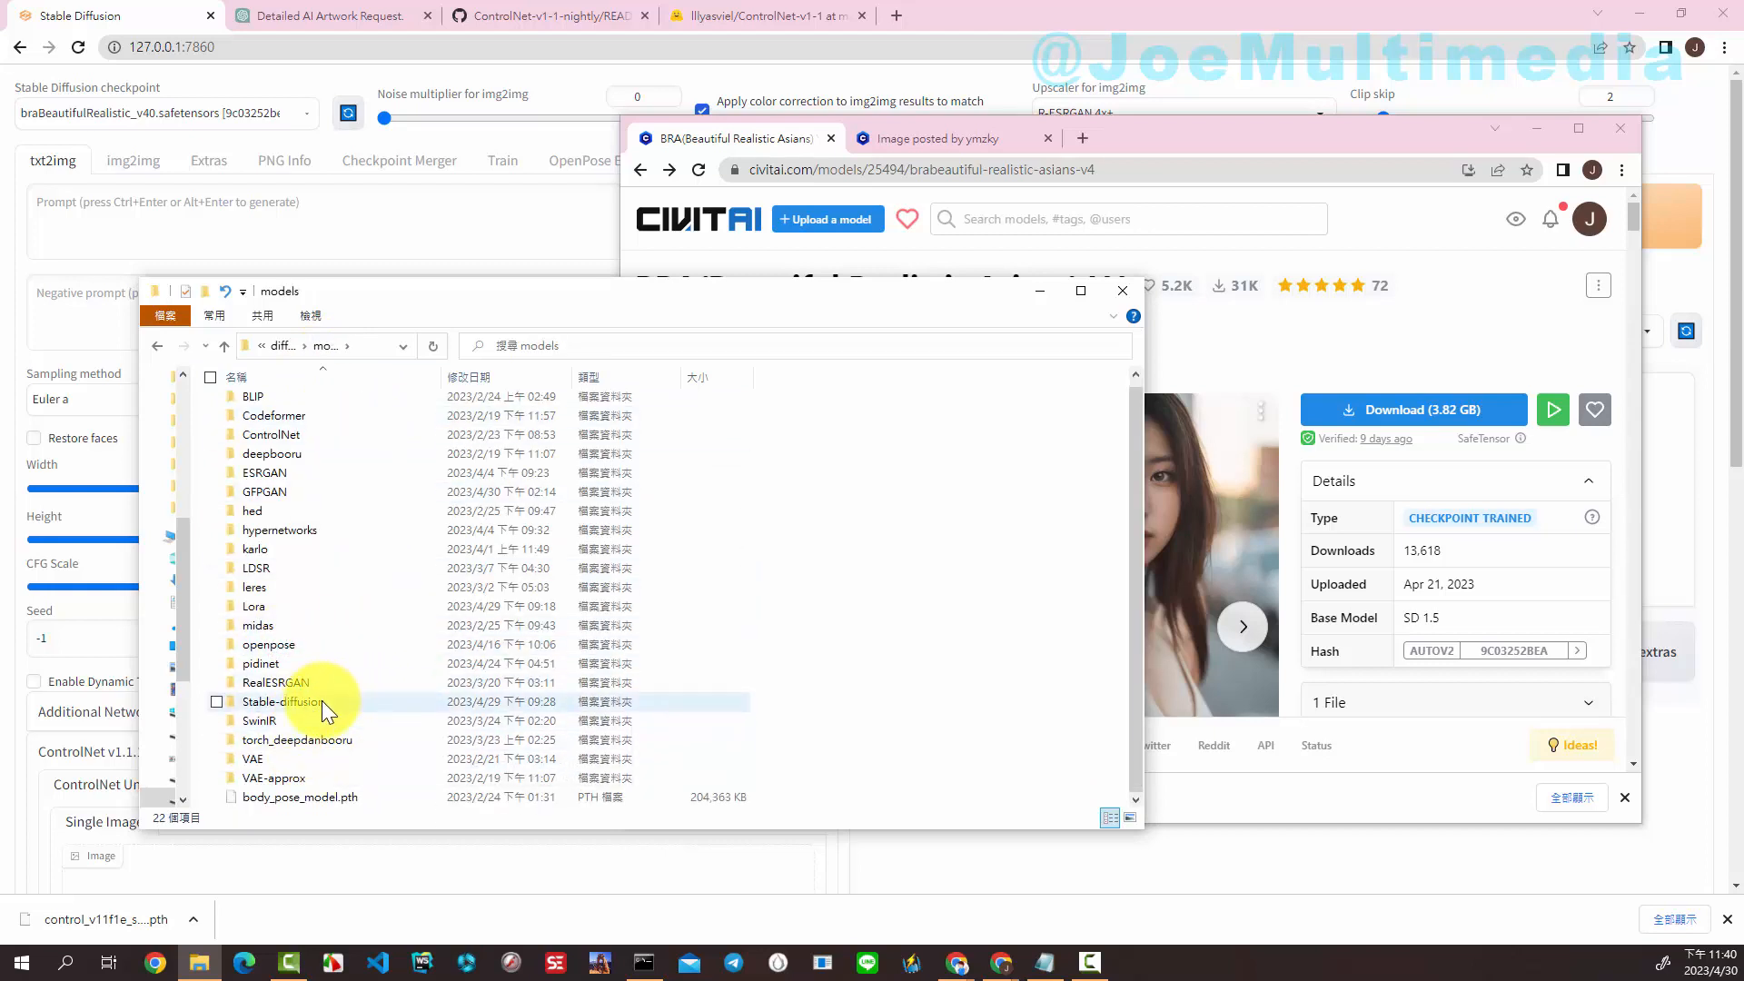
pyautogui.doubleClick(323, 701)
# - Paste braBeautifulRealistic_v40.safetensors into the Stable-diffusion folder, replacing the existing file, and refresh the checkpoint list in the web UI
pyautogui.rightClick(963, 437)
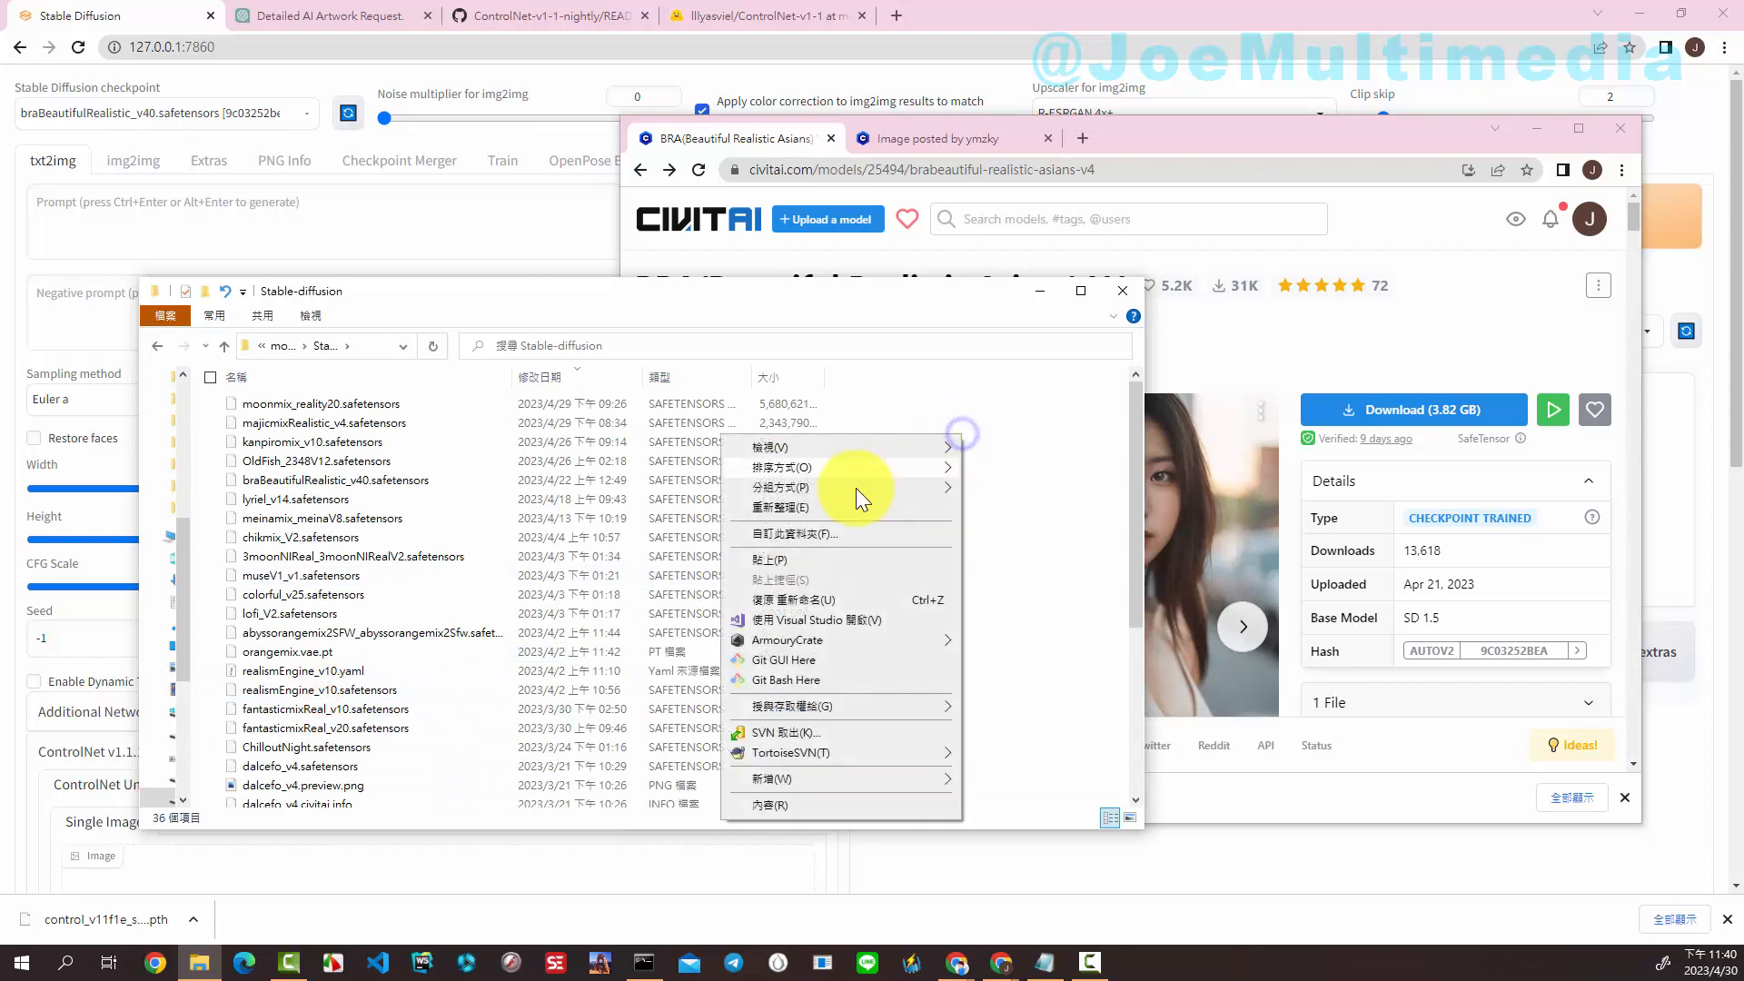
pyautogui.click(803, 565)
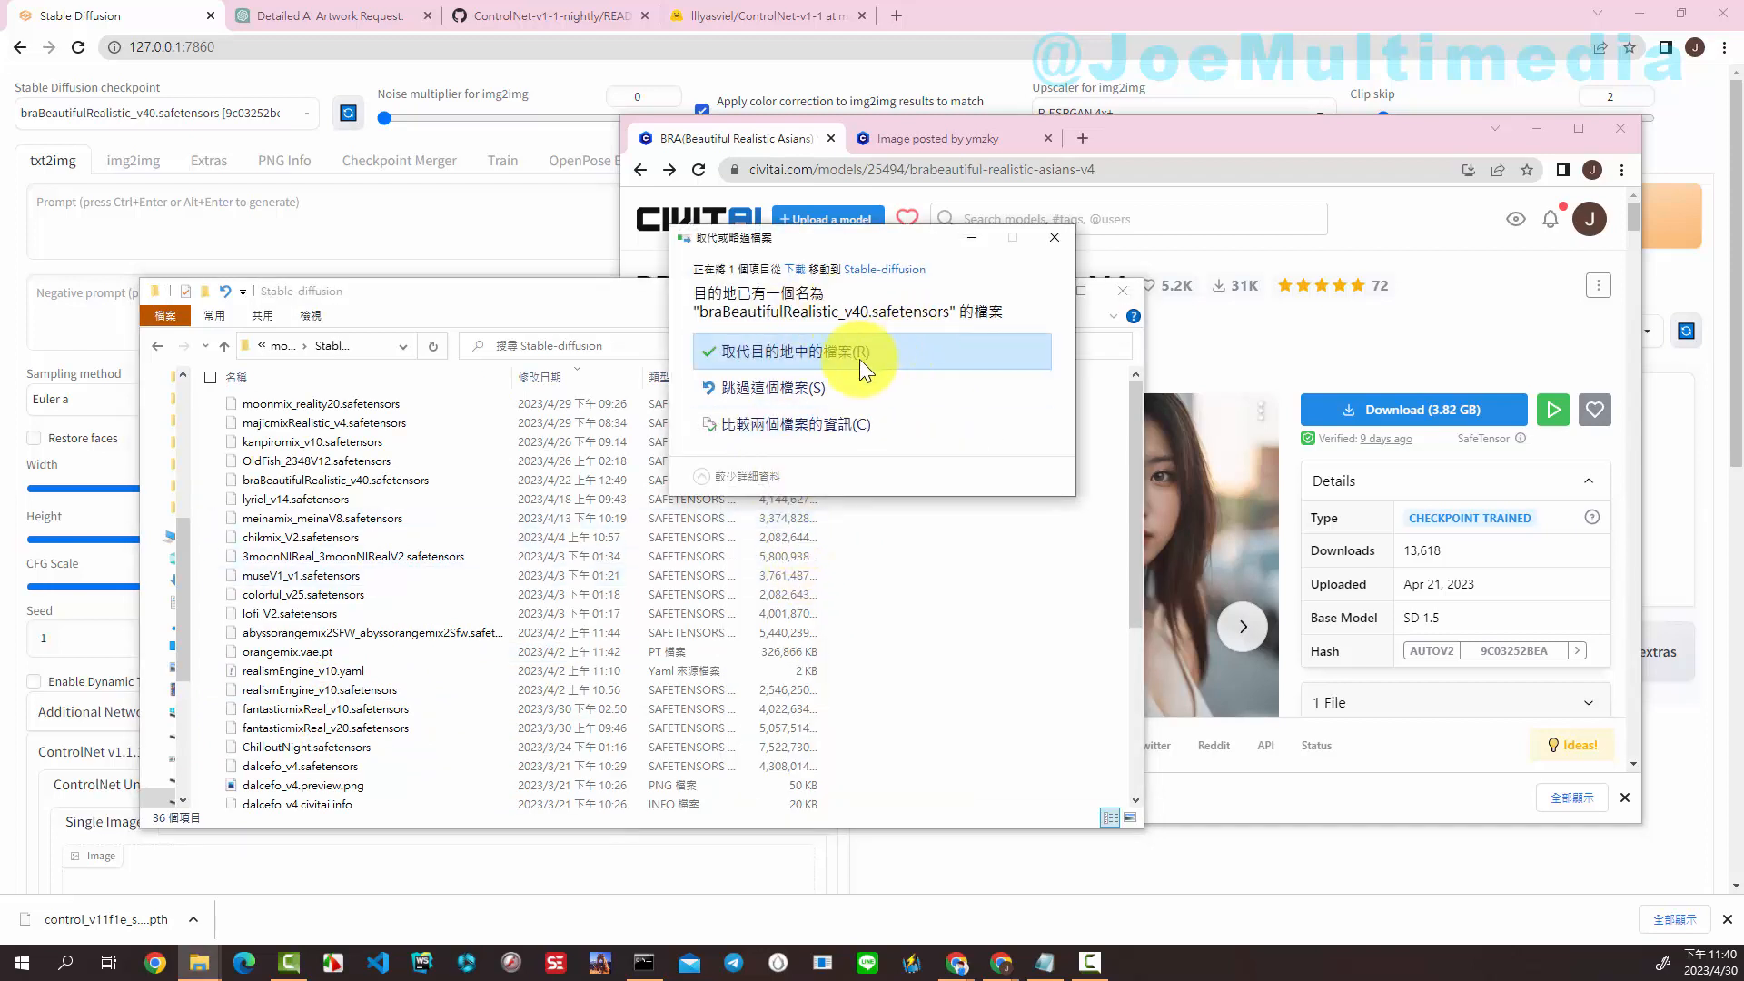
pyautogui.click(755, 357)
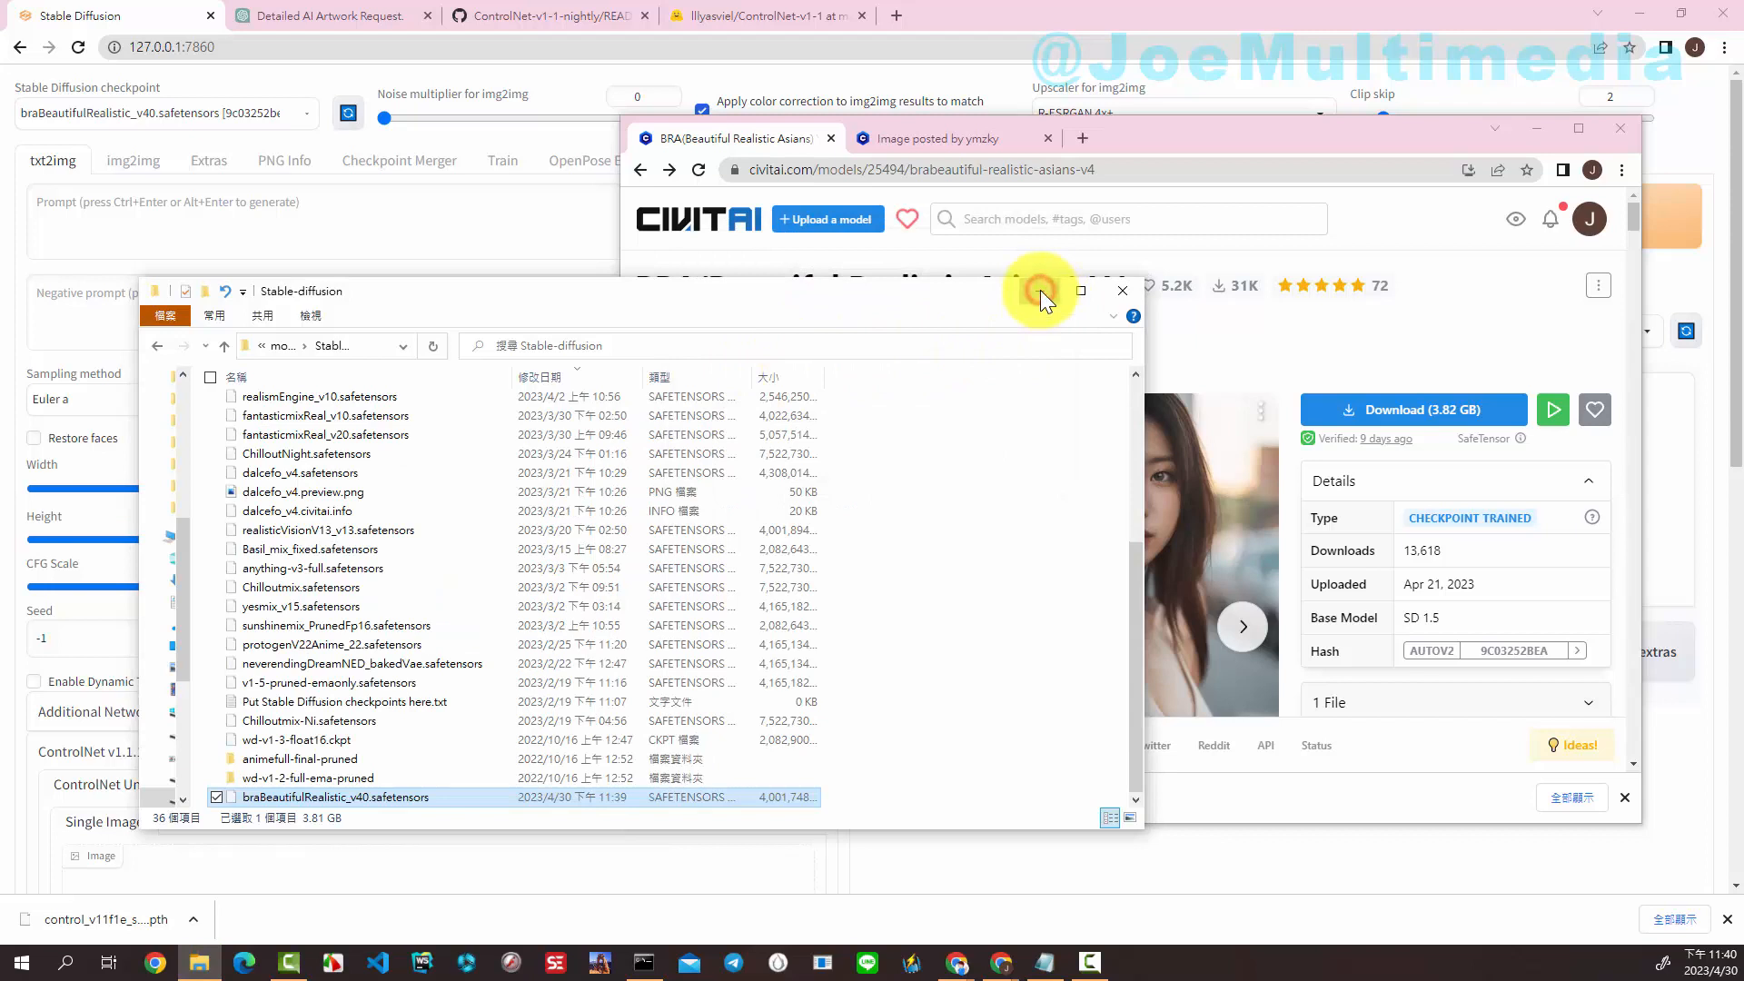
pyautogui.click(1039, 291)
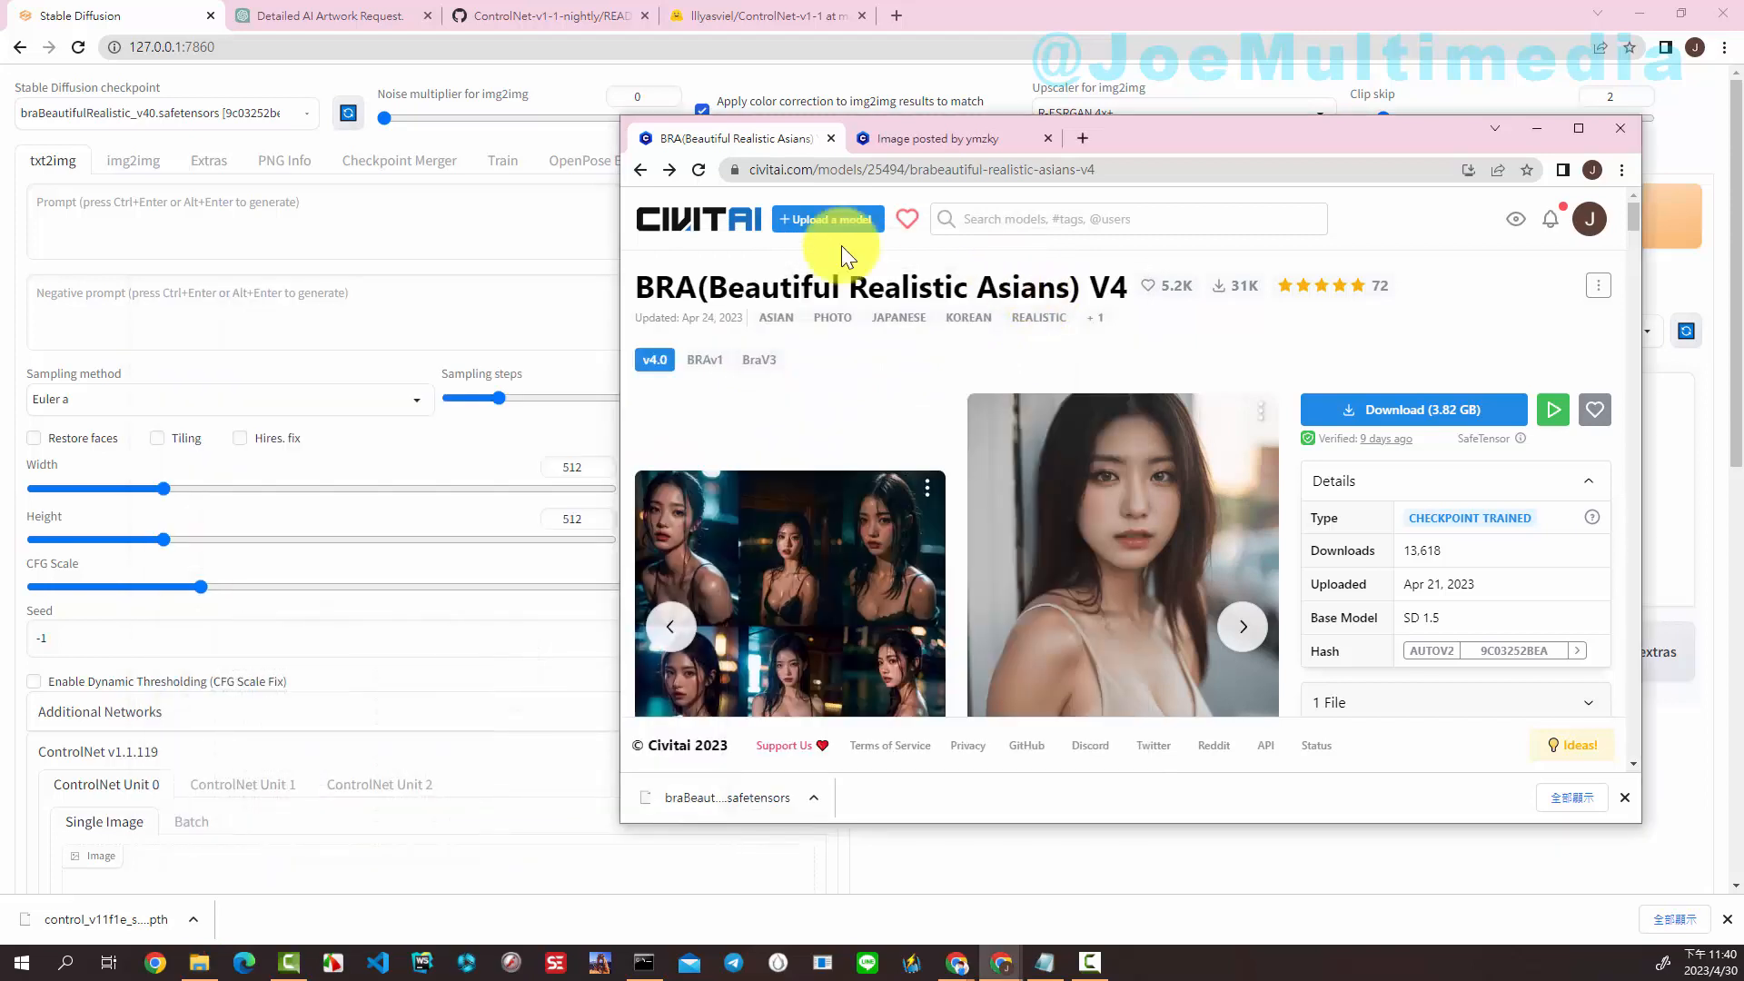
pyautogui.click(349, 116)
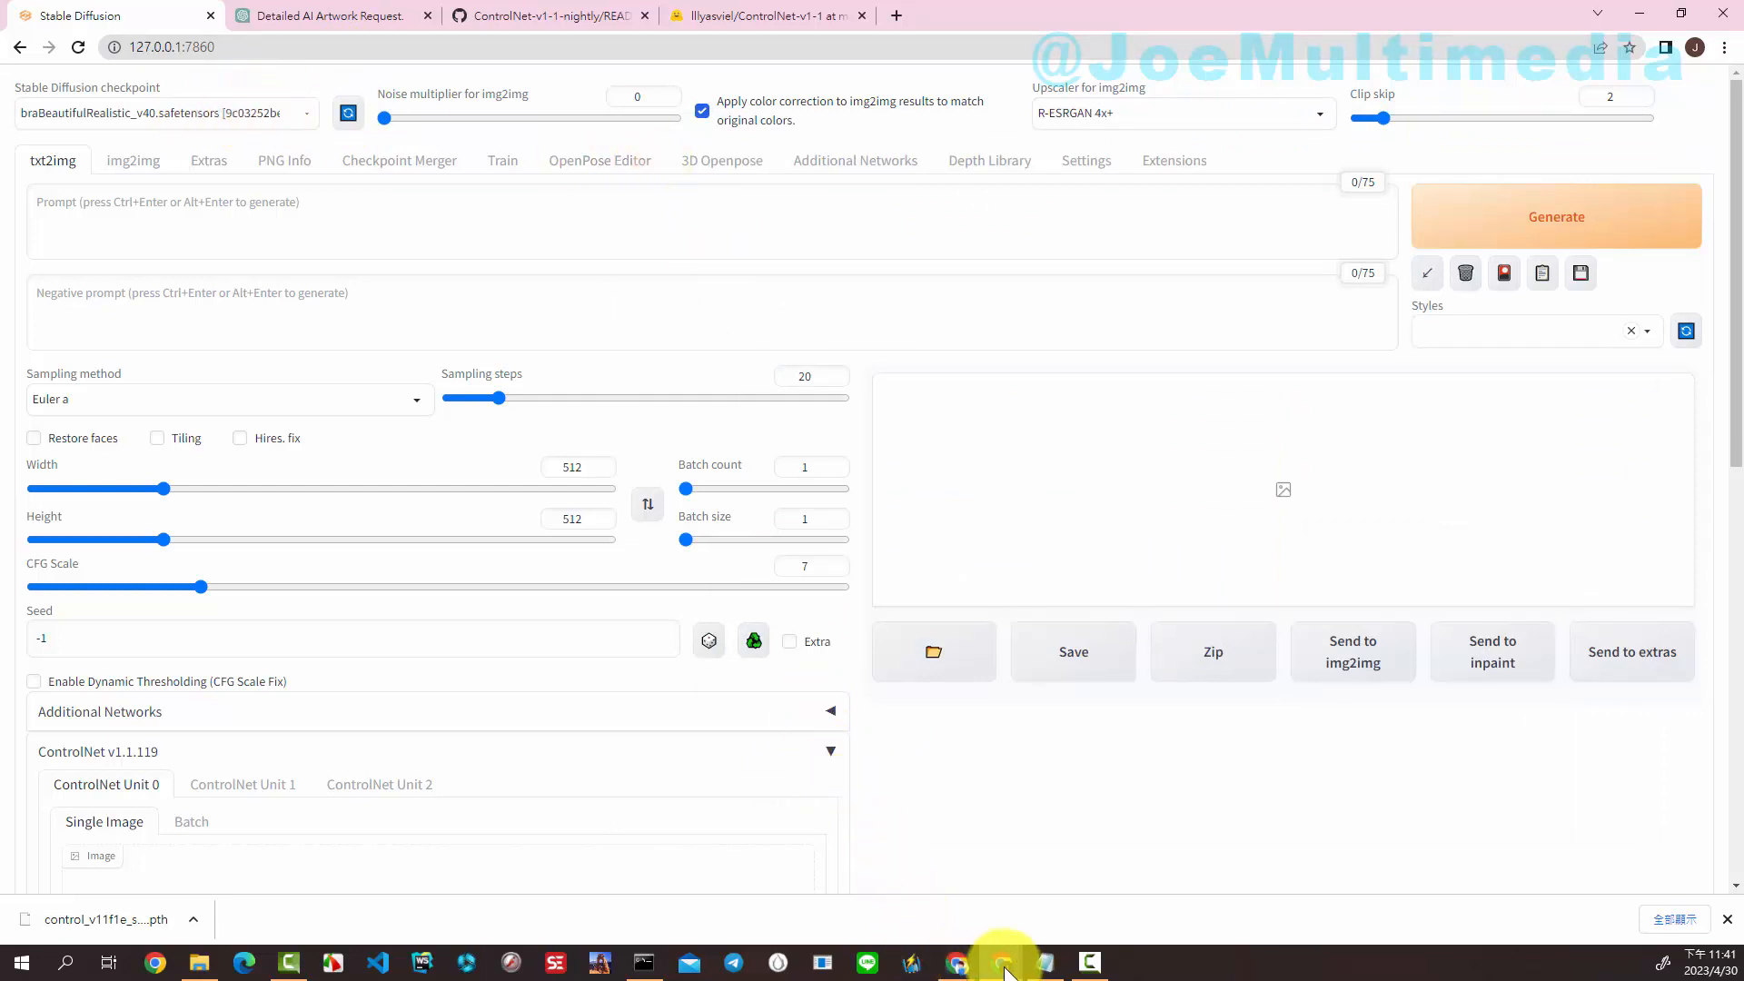
# - Load the Civitai sample image of the woman in the dark dress into PNG Info and send its parameters to txt2img
pyautogui.moveTo(1004, 967)
pyautogui.click(1070, 914)
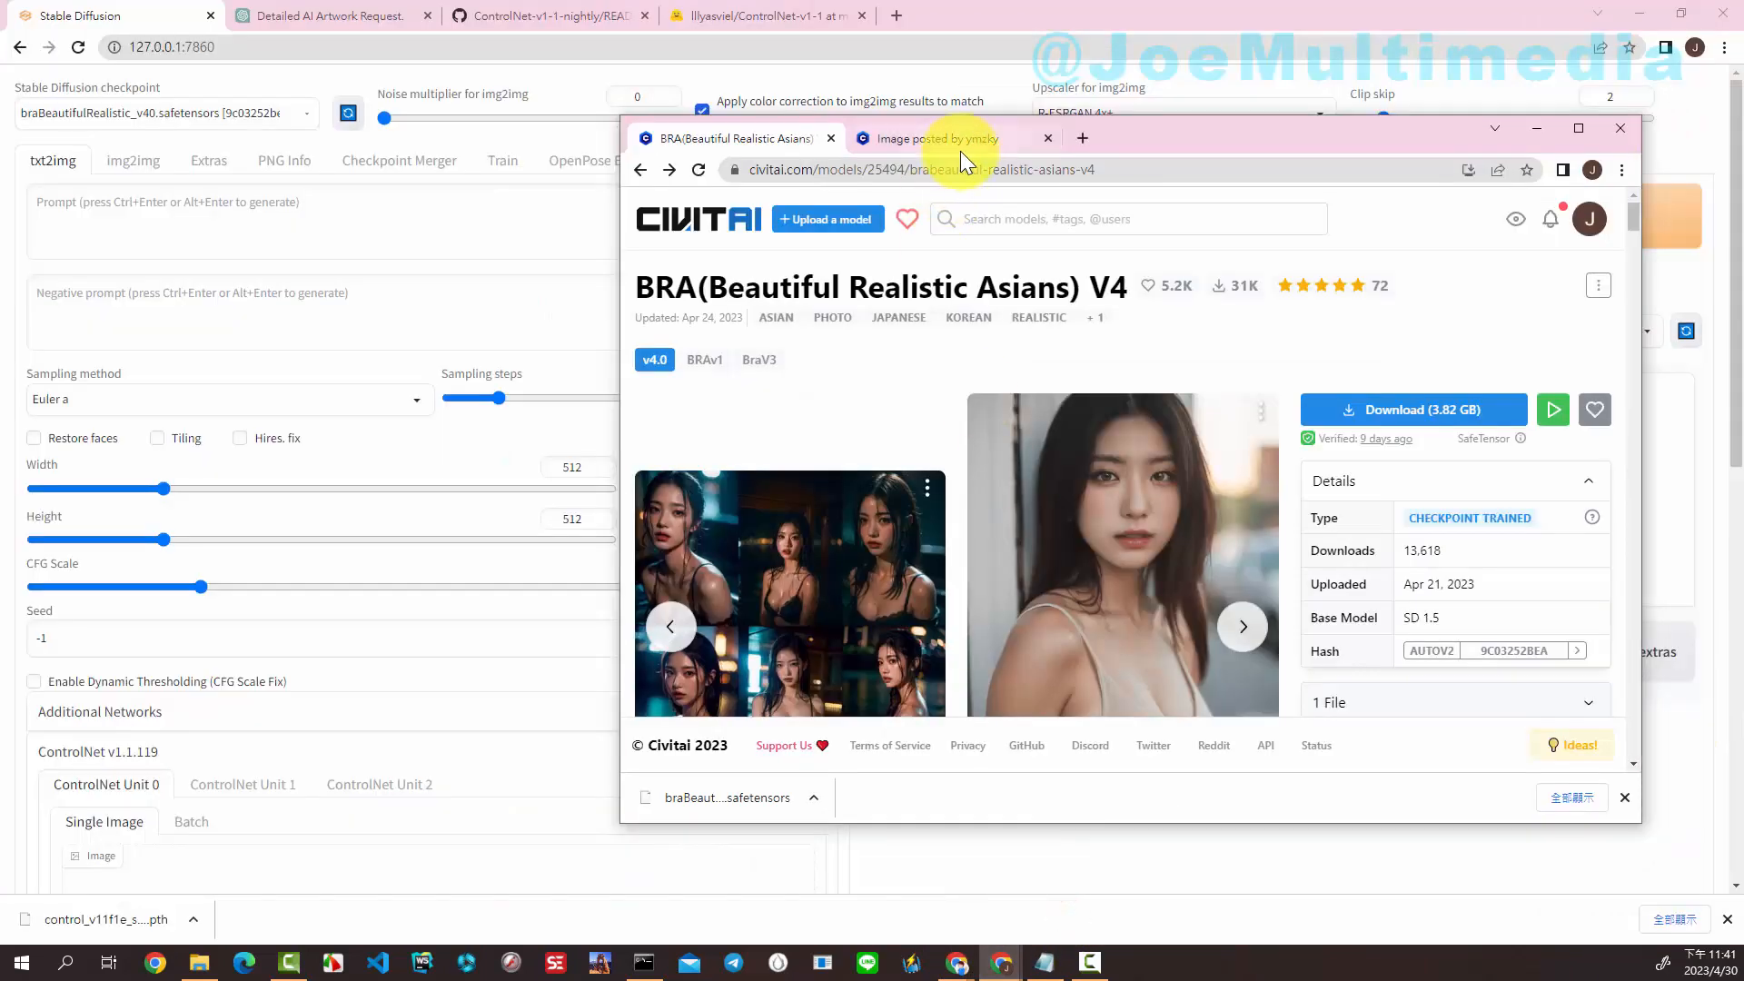
pyautogui.click(961, 146)
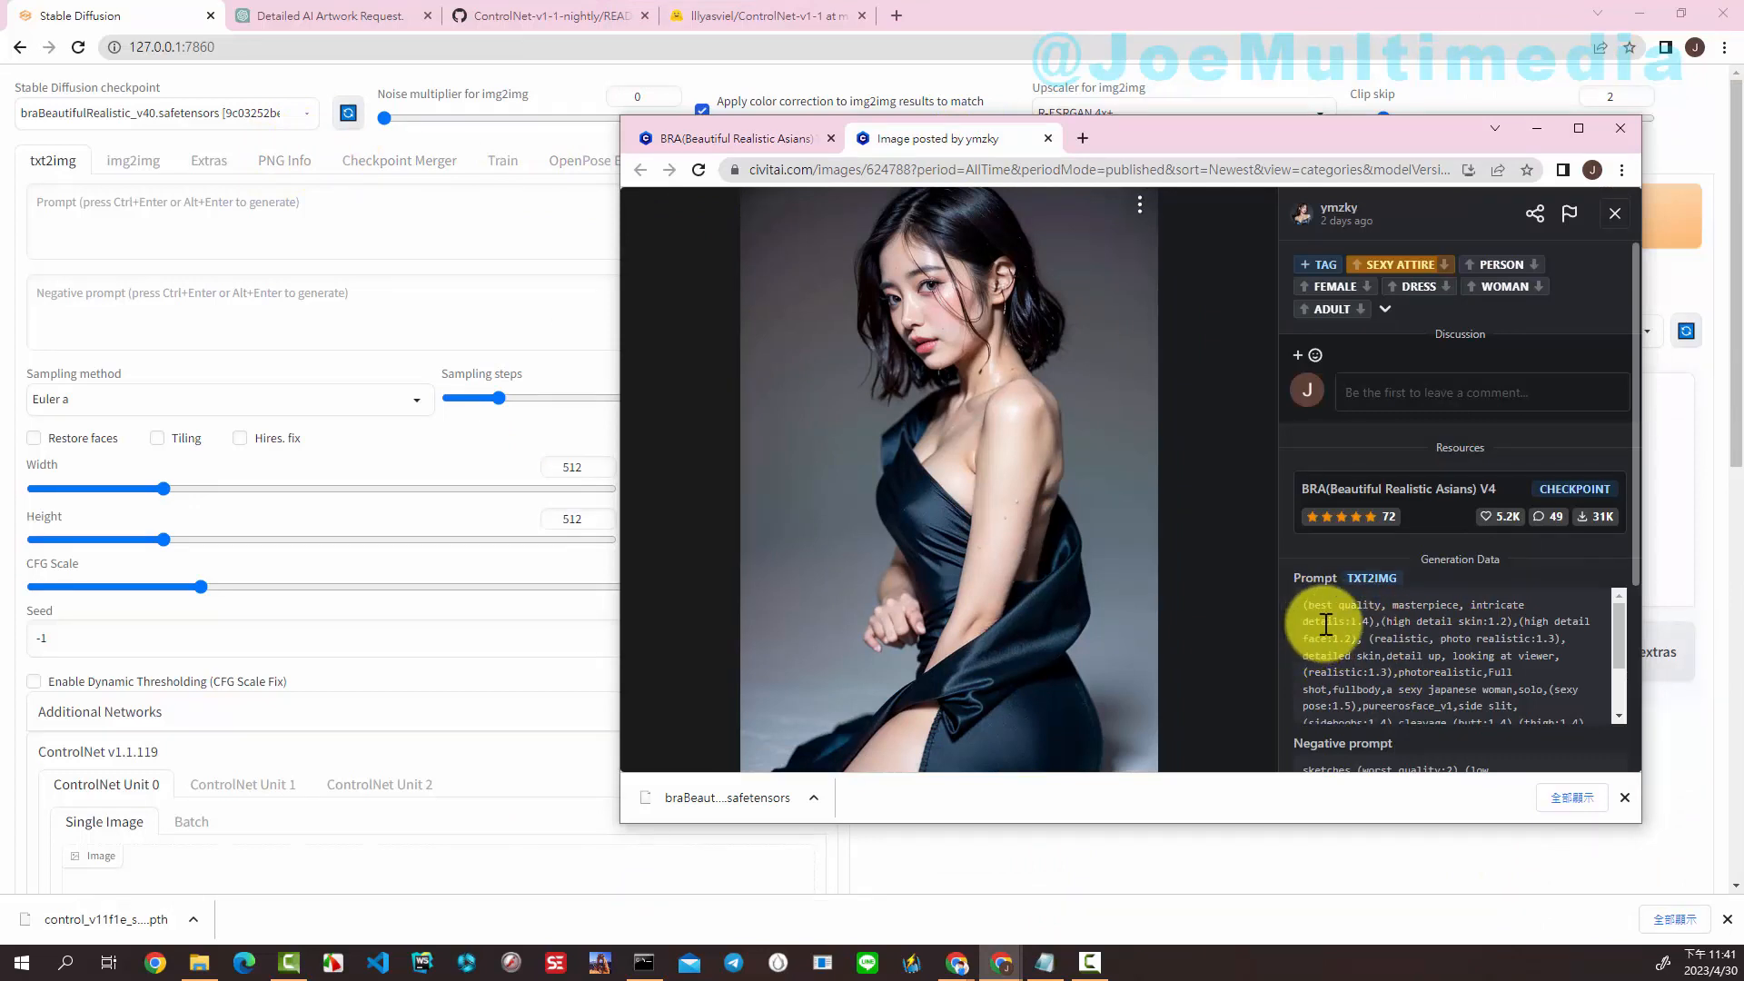
pyautogui.click(289, 165)
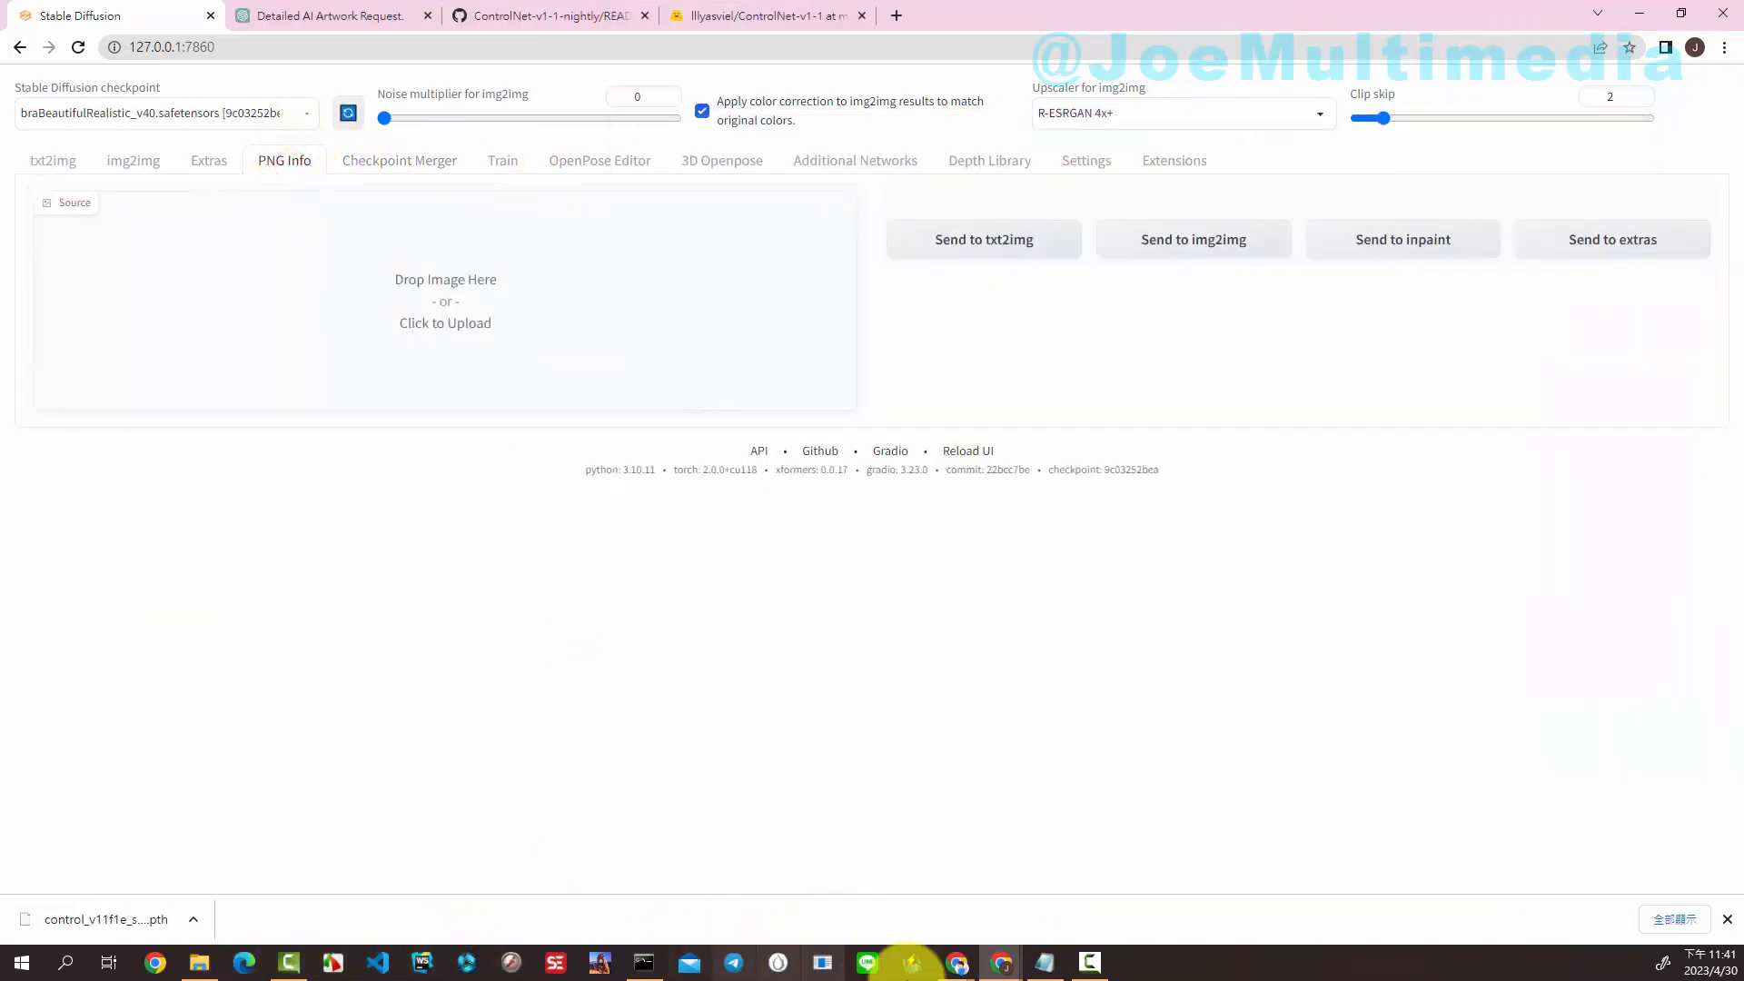
pyautogui.moveTo(1003, 961)
pyautogui.click(1092, 877)
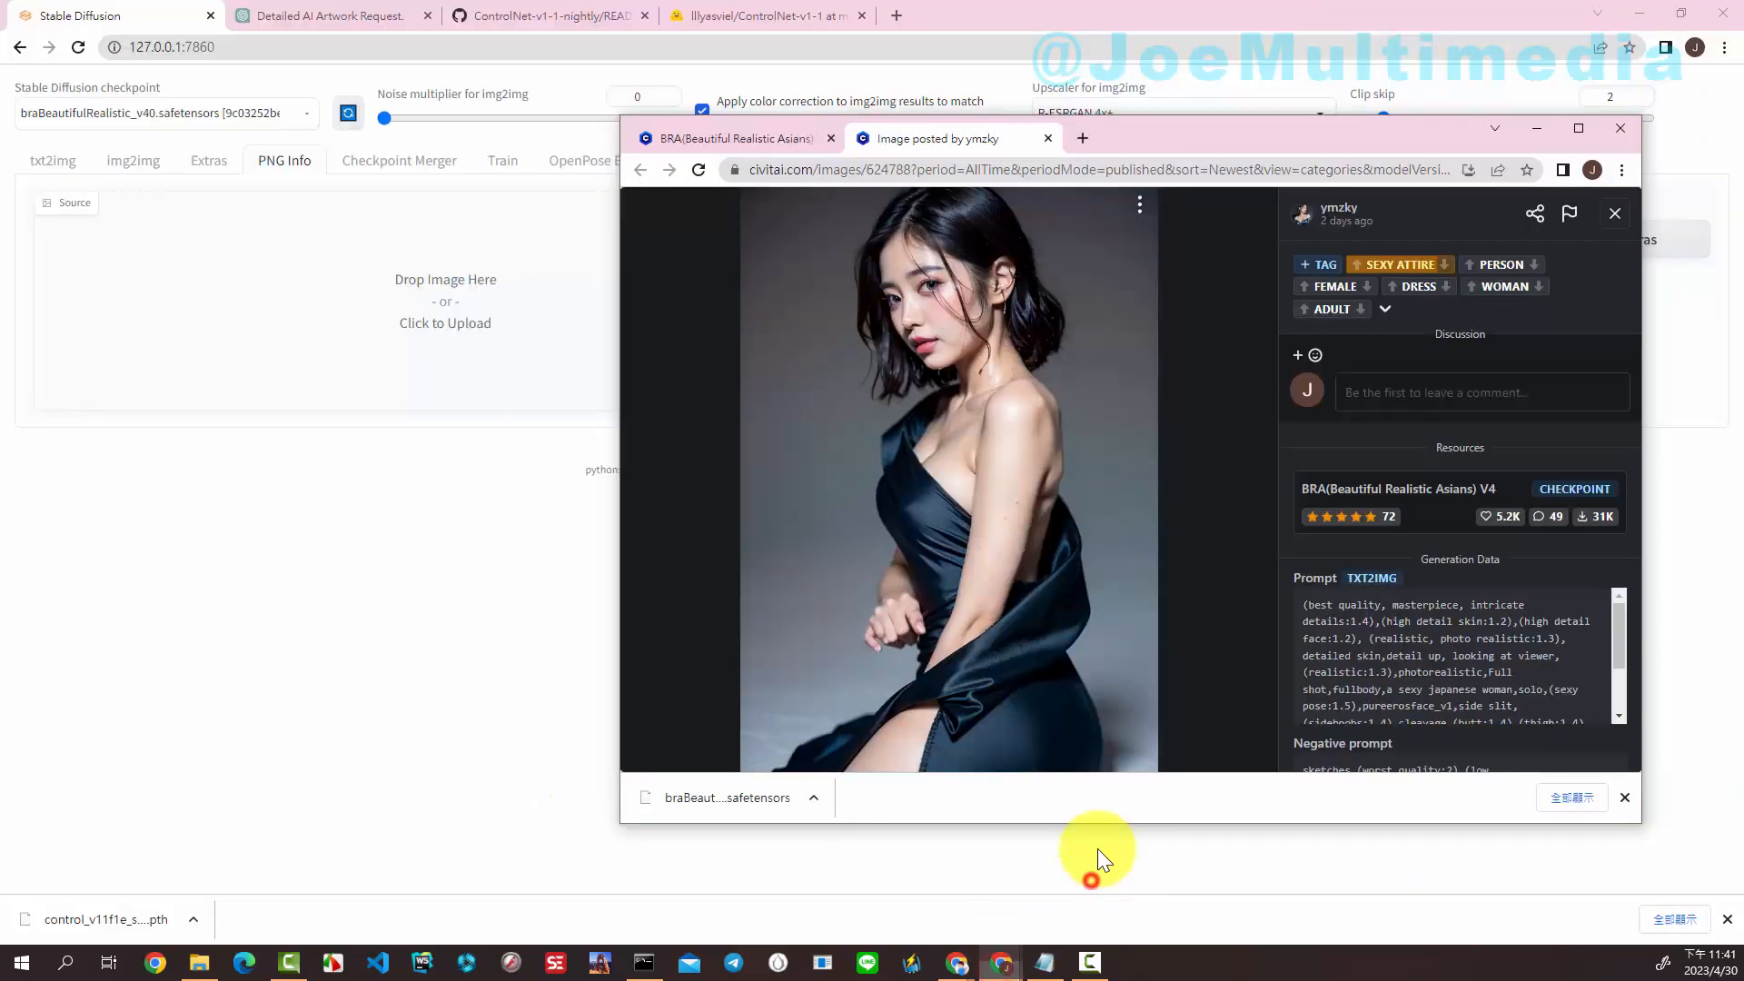
pyautogui.moveTo(1000, 393); pyautogui.dragTo(509, 313)
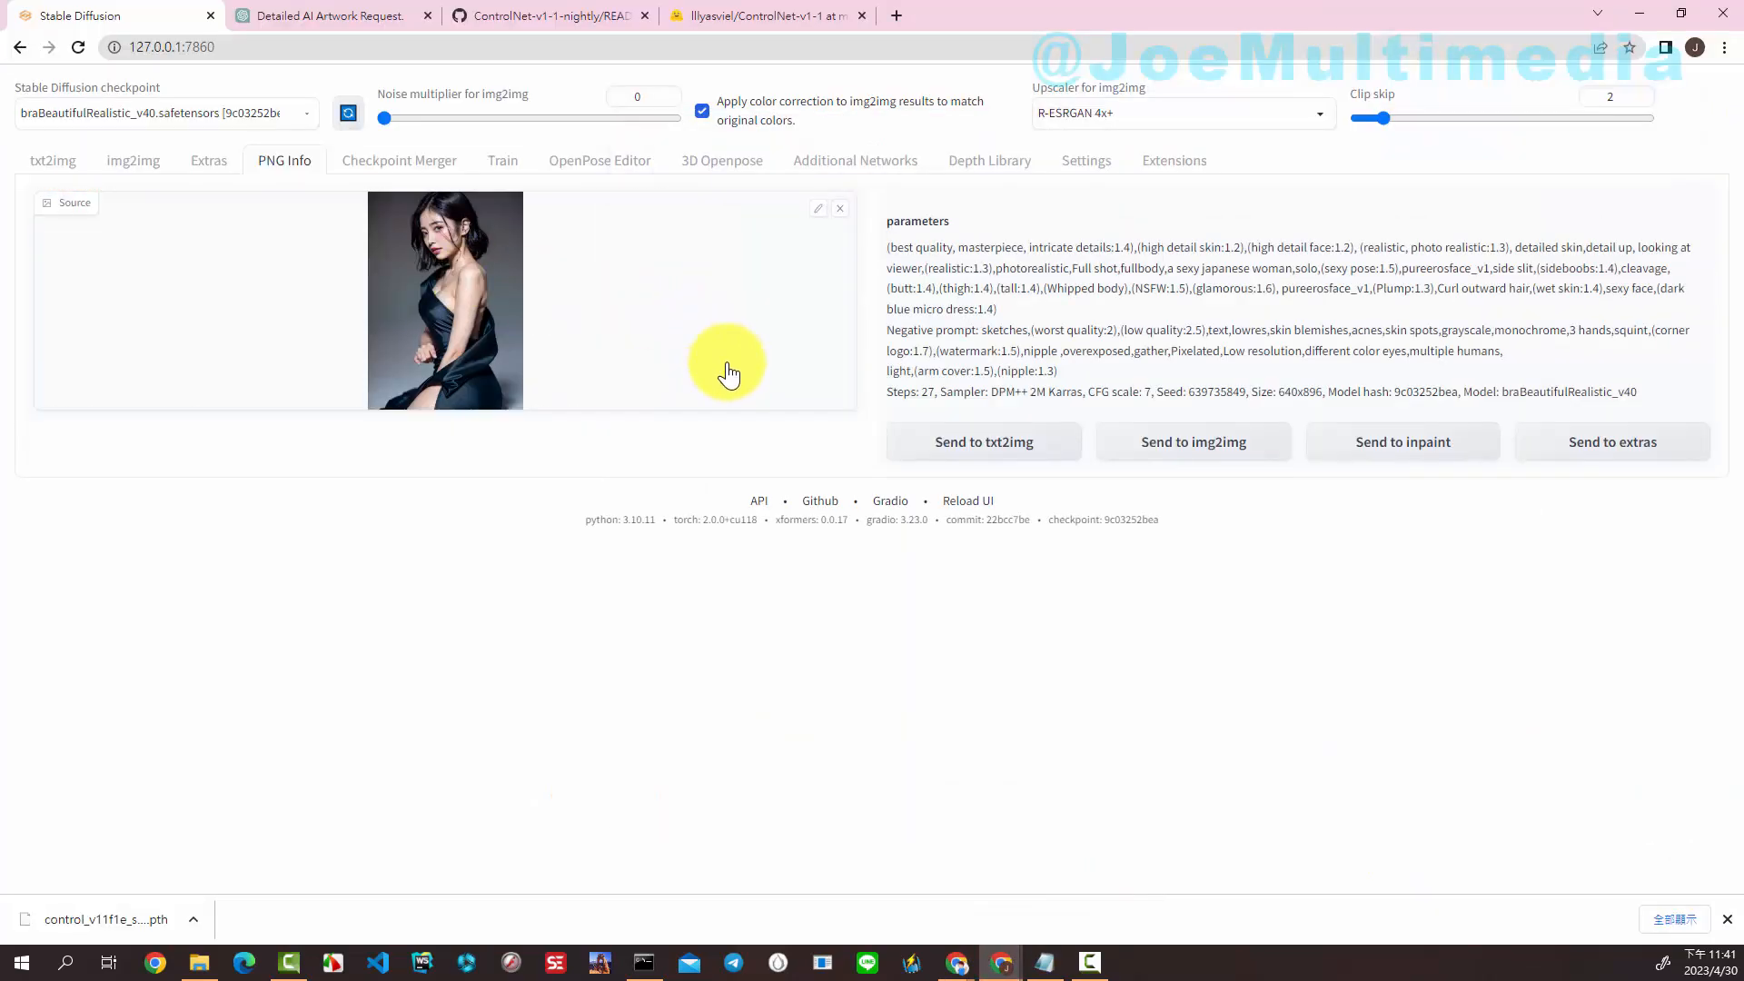
pyautogui.click(972, 445)
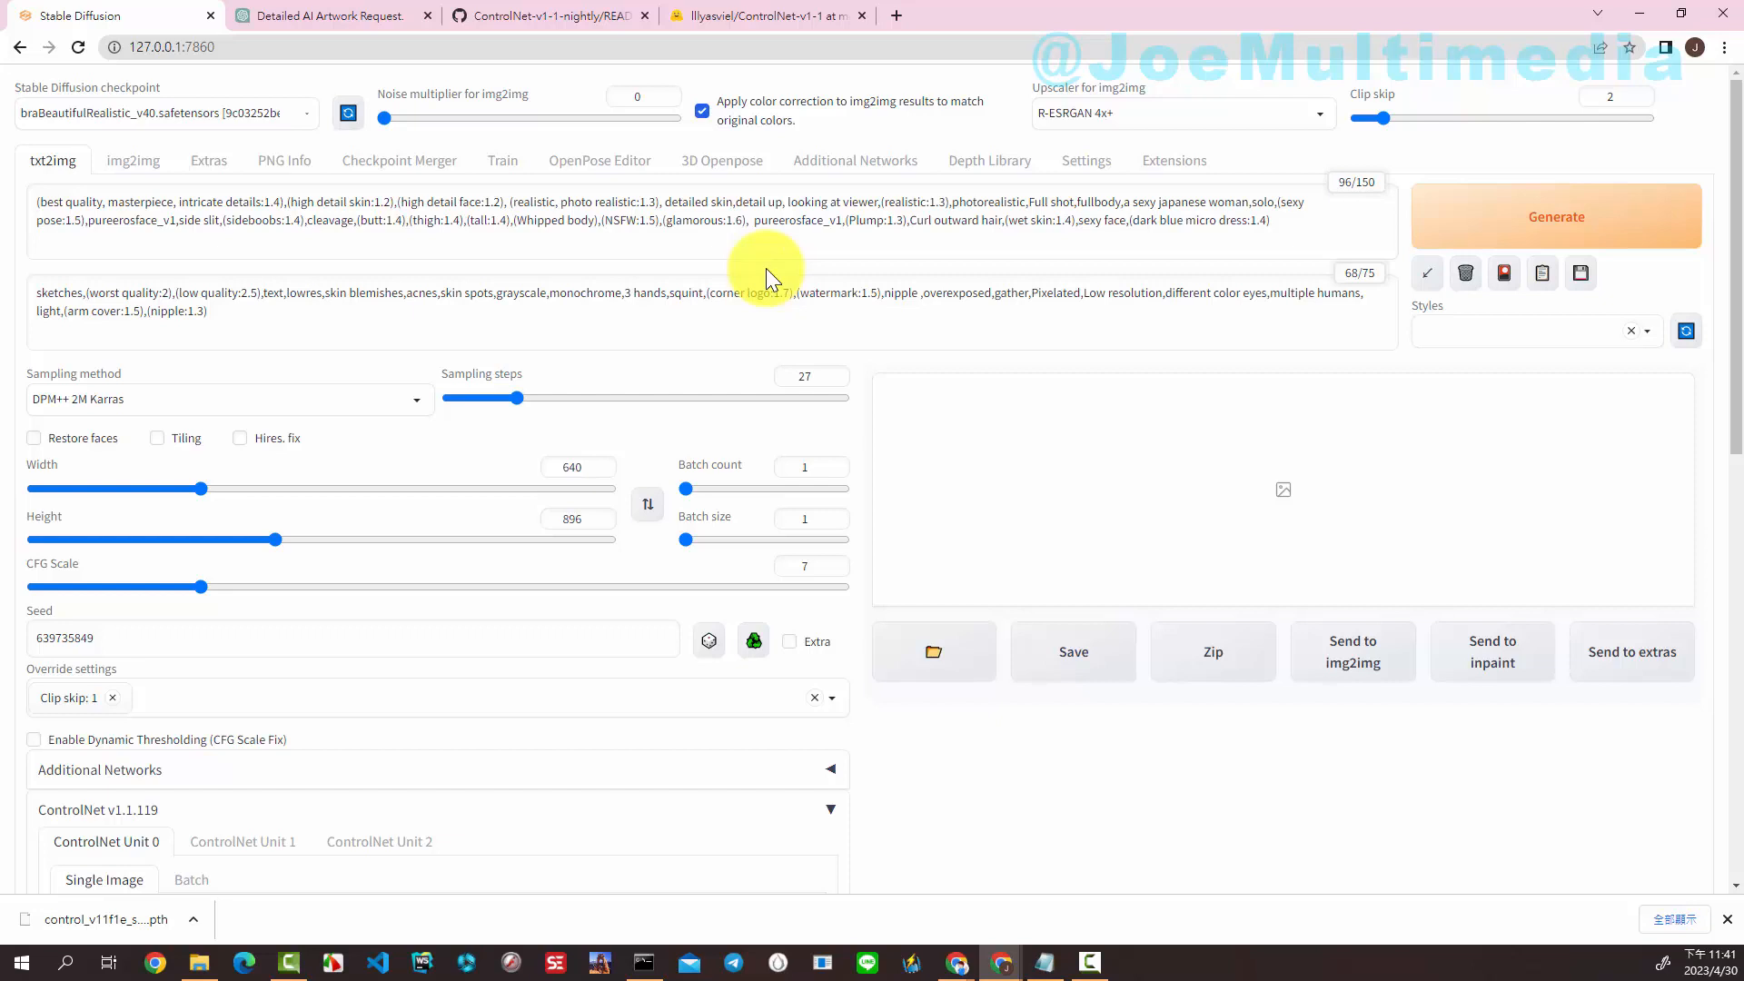
# - Delete everything after "fullbody," from the txt2img prompt
pyautogui.click(1126, 202)
pyautogui.moveTo(1155, 213); pyautogui.dragTo(1296, 240)
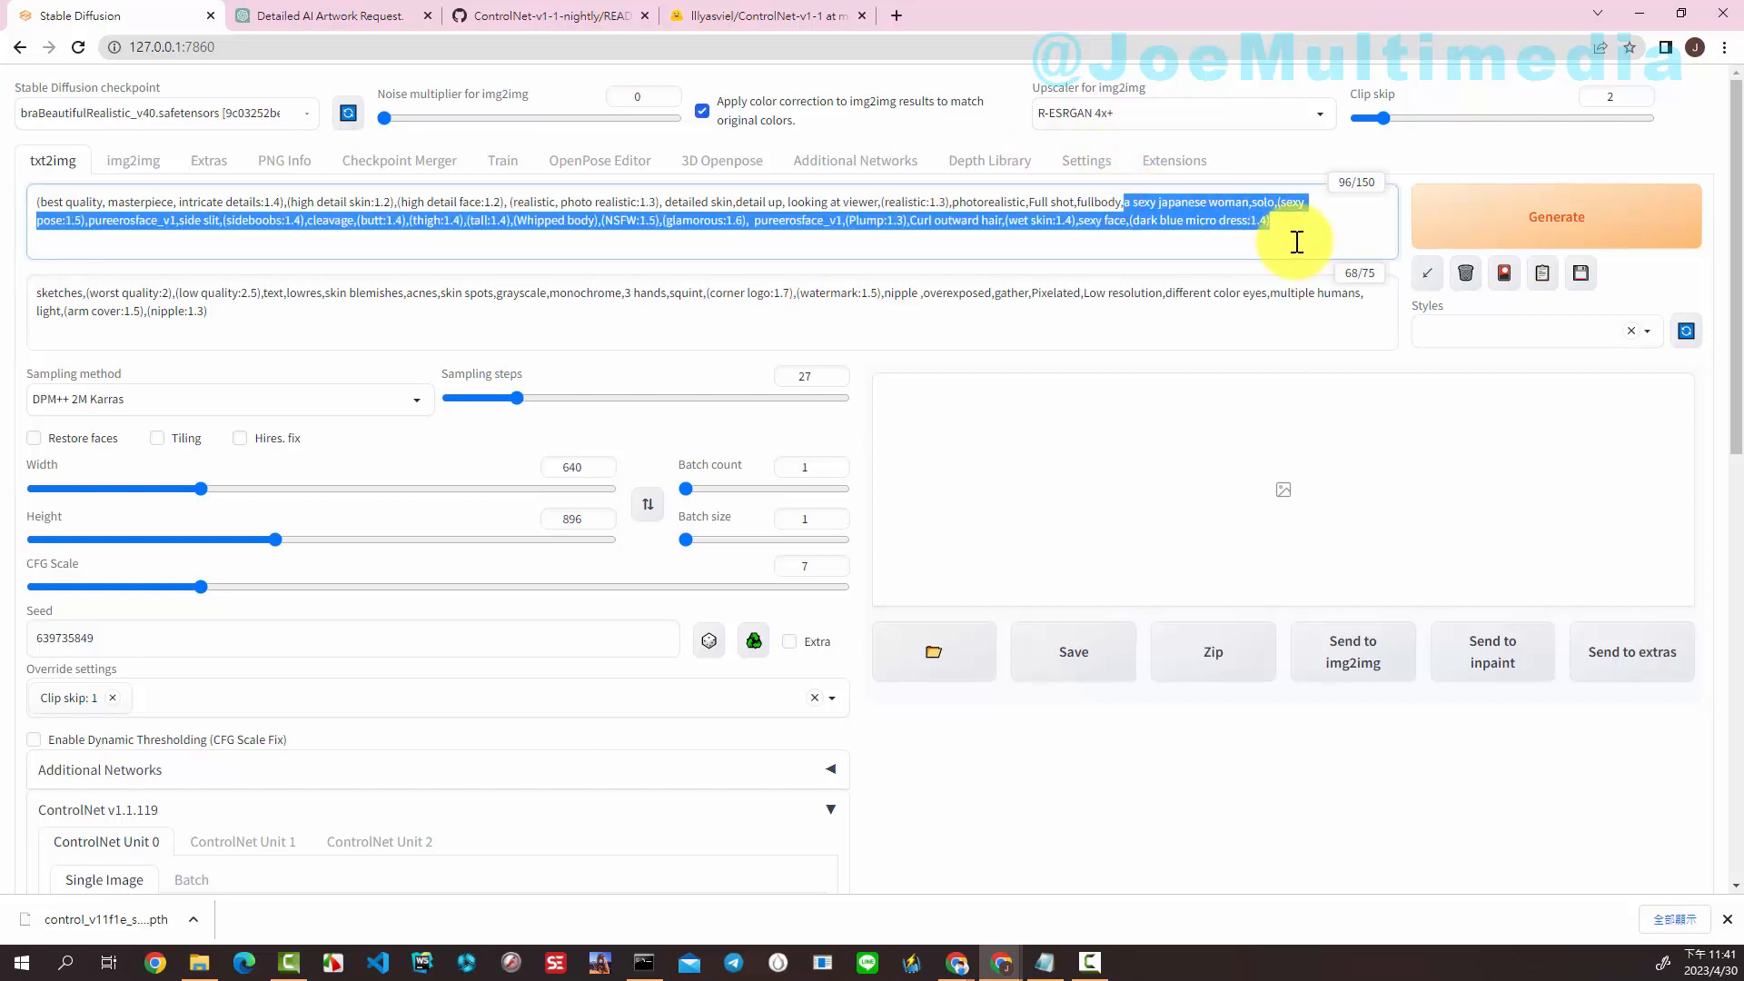
pyautogui.press('BackSpace')
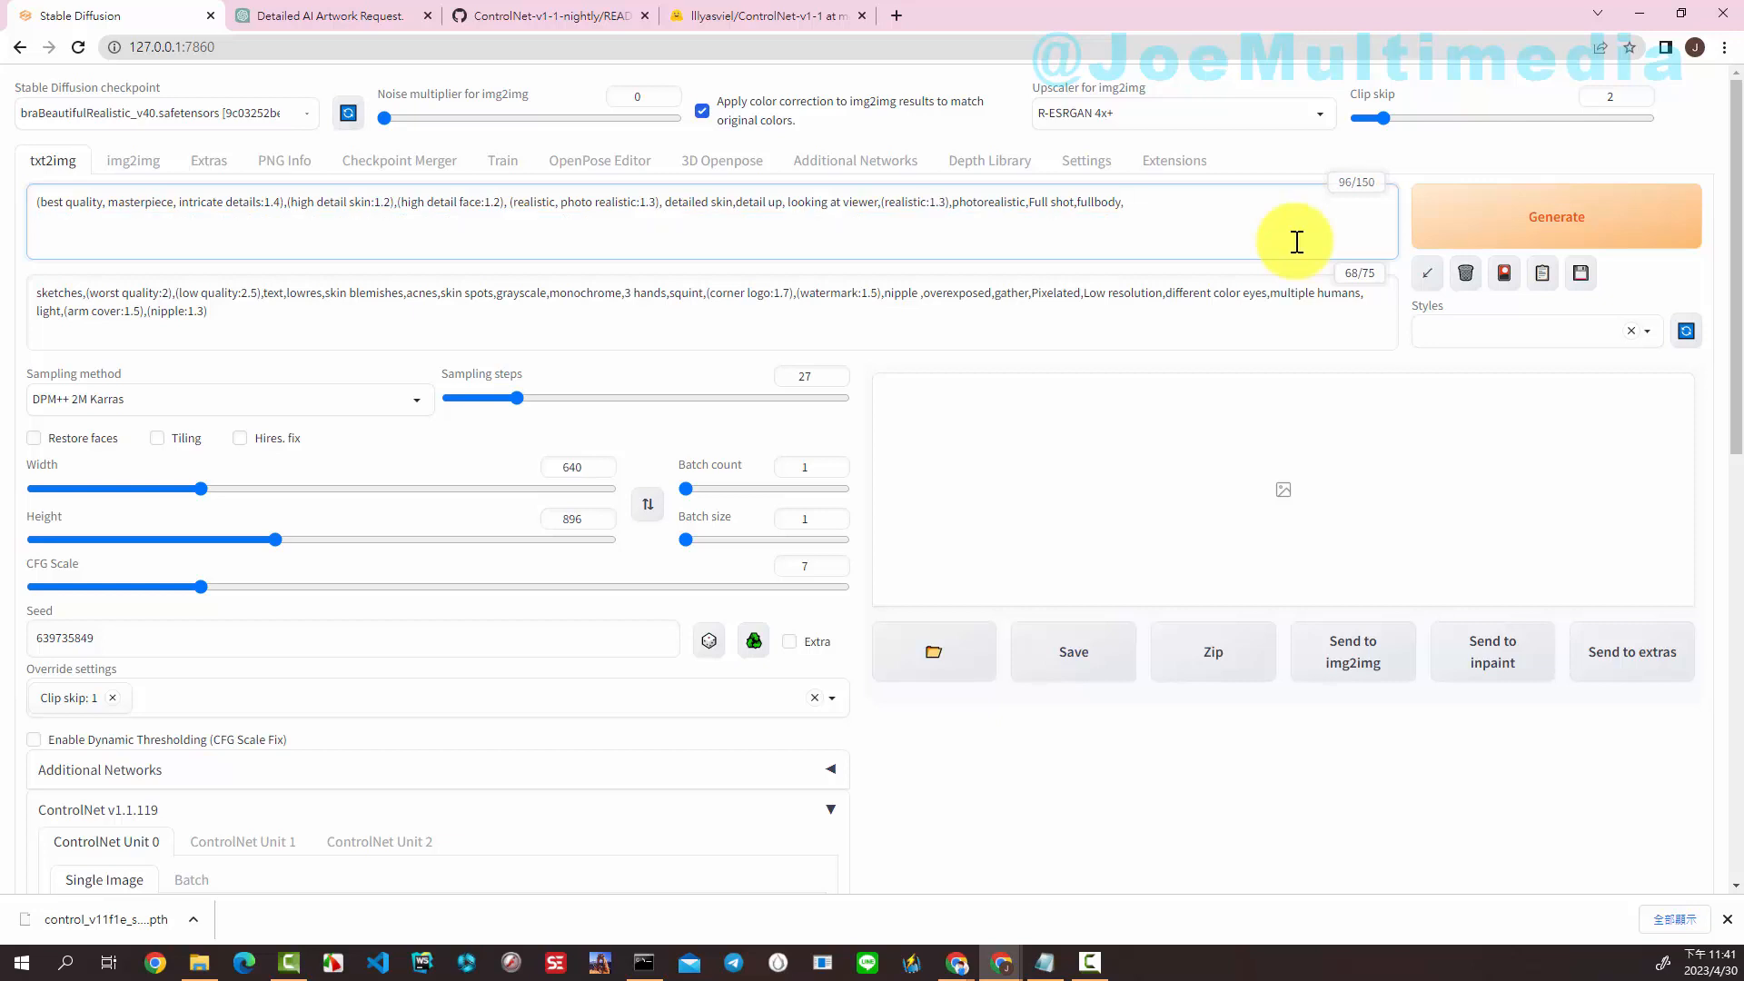
# - Copy the Notepad prompt about a girl in a flight attendant uniform walking in an airport terminal, append it after "fullbody," and generate the image
pyautogui.click(1046, 961)
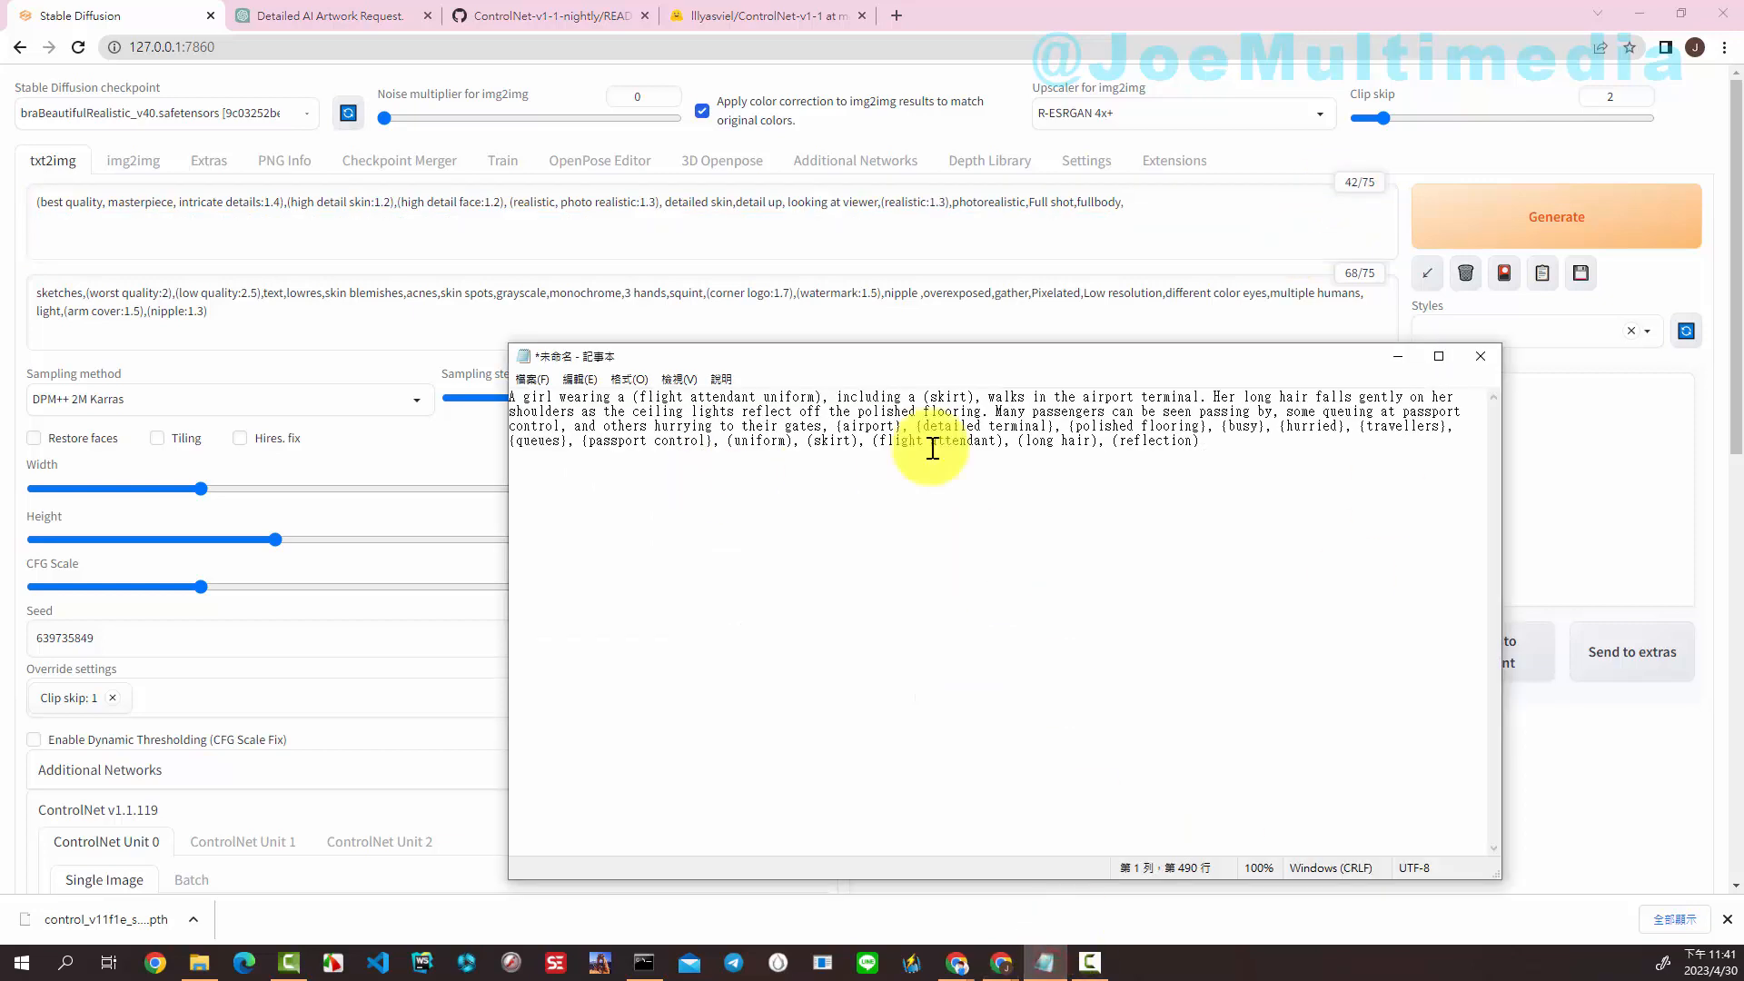
pyautogui.moveTo(1234, 455); pyautogui.dragTo(467, 394)
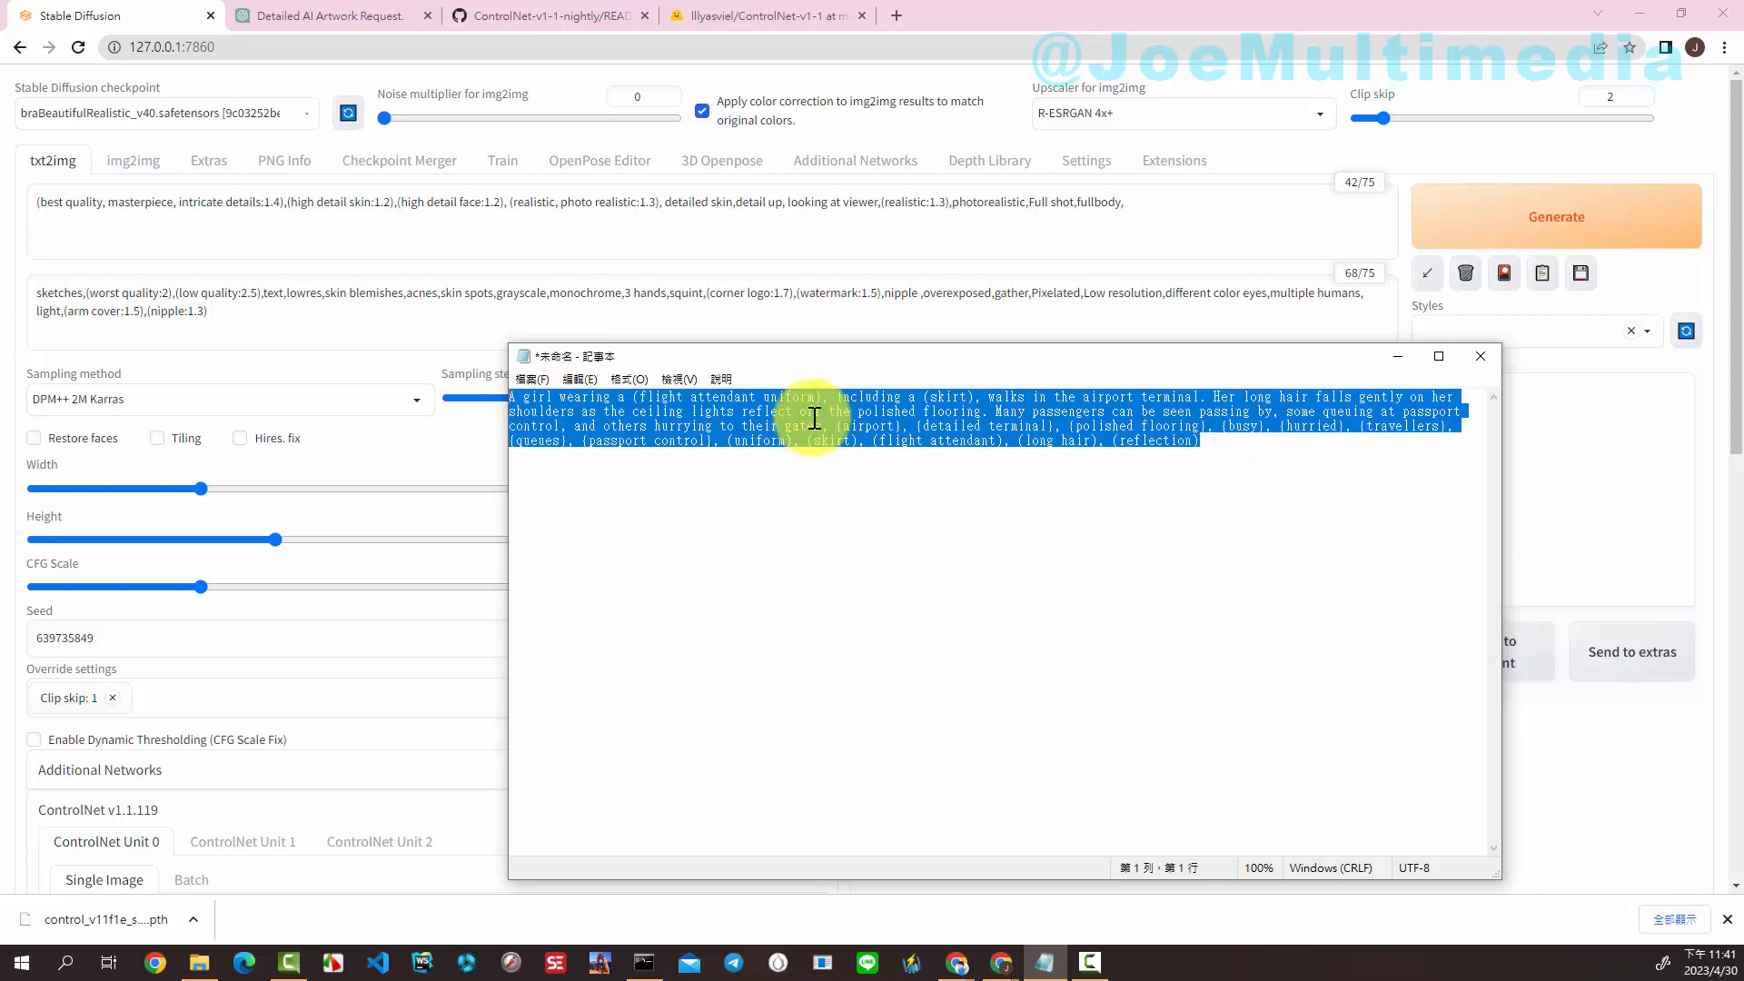
pyautogui.click(1142, 212)
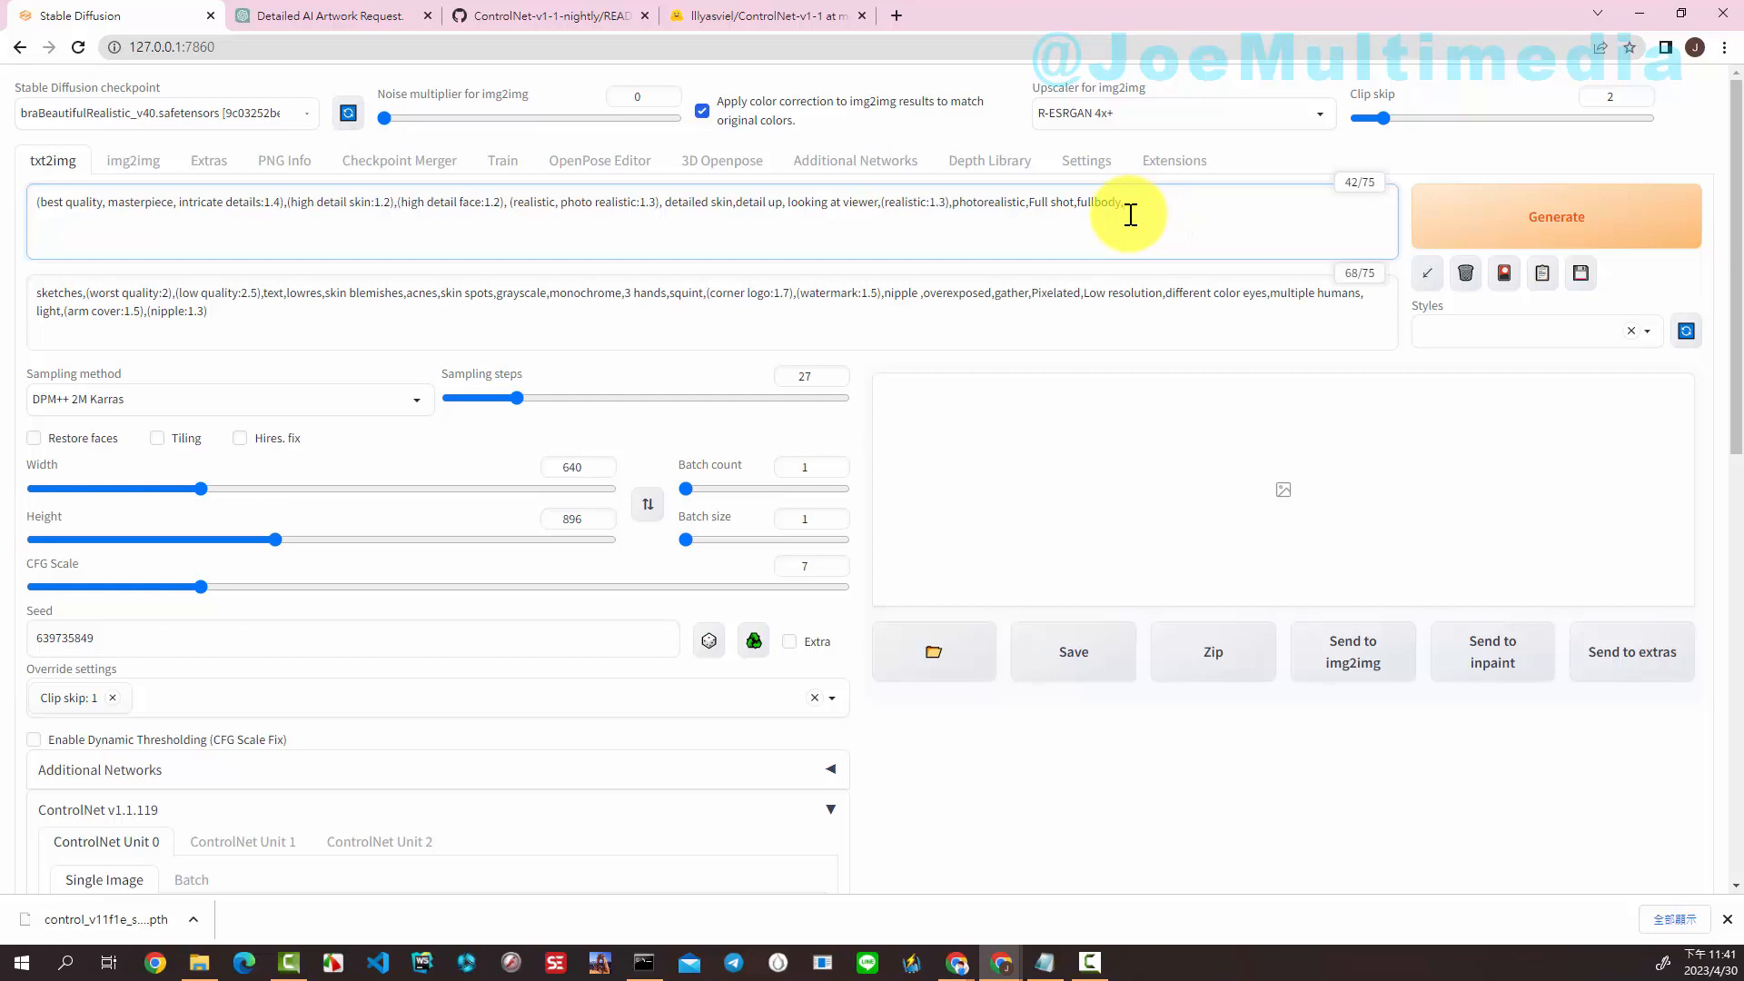
pyautogui.write('A girl wearing a (flight attendant uniform), including a (skirt), walks in the airport terminal. Her long hair falls gently on her shoulders as the ceiling lights reflect off the polished flooring. Many passengers can be seen passing by, some queuing at passport control, and others hurrying to their gates, {airport}, {detailed terminal}, {polished flooring}, {busy}, {hurried}, {travellers}, {queues}, {passport control}, {uniform}, {skirt}, {flight attendant}, {long hair}, {reflection}')
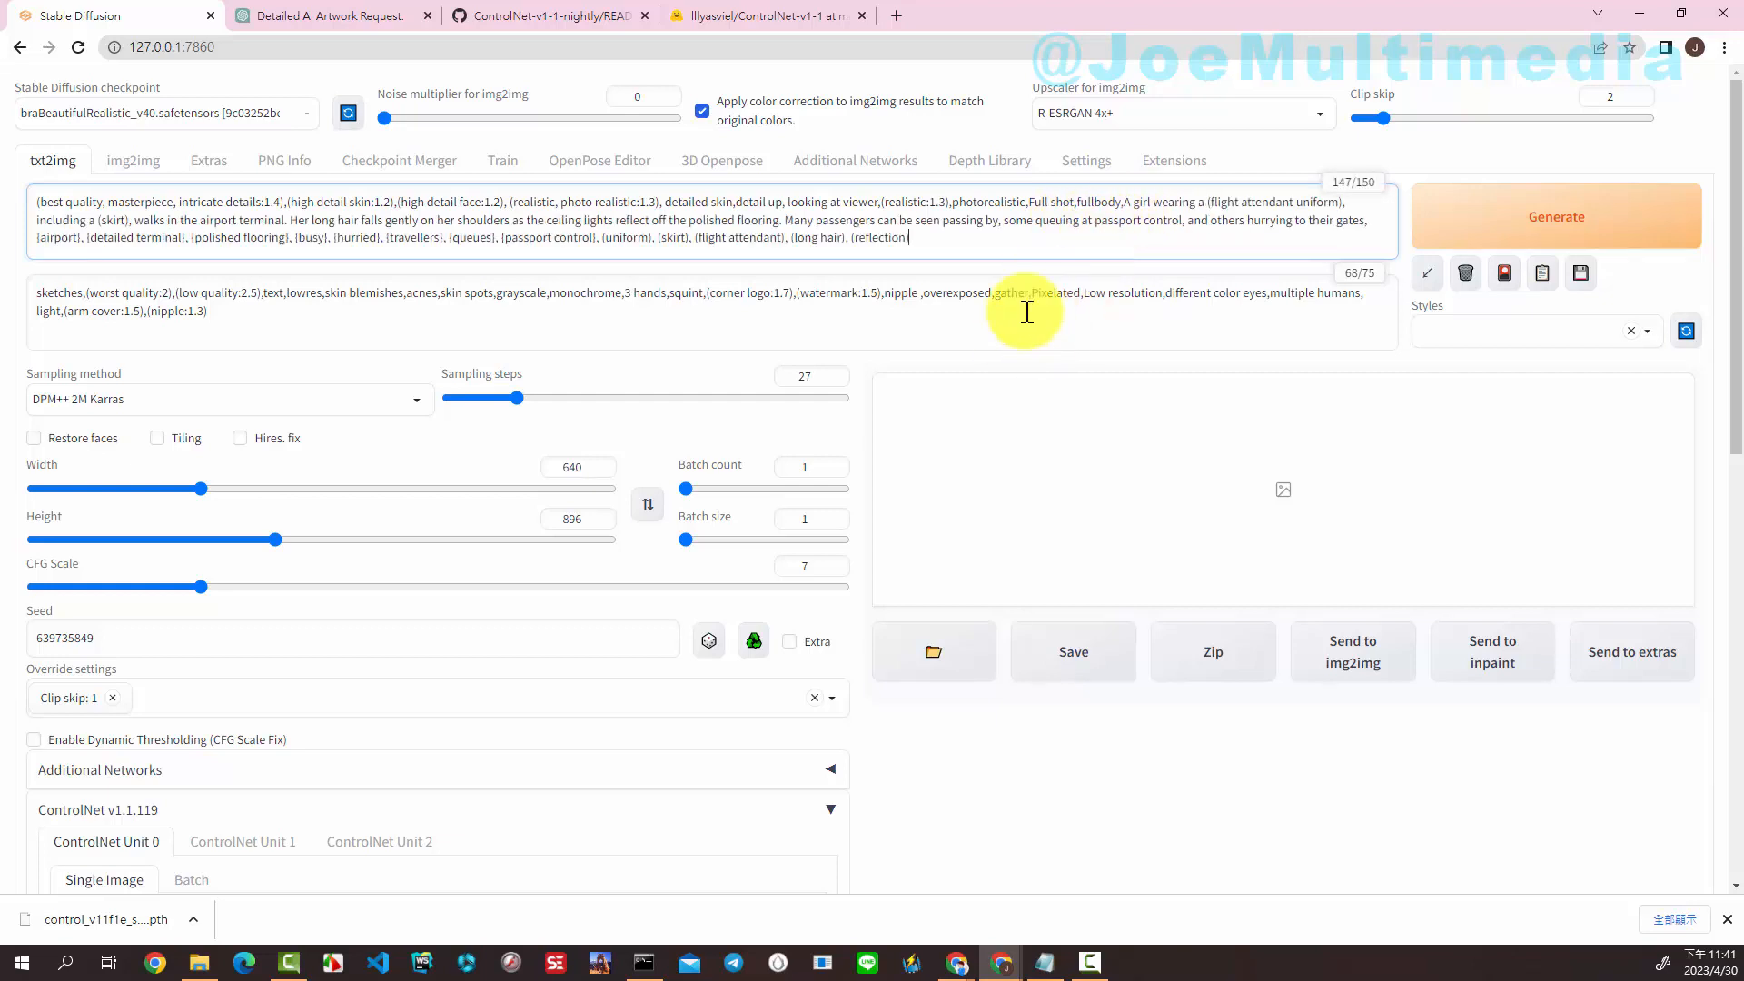
pyautogui.click(1496, 216)
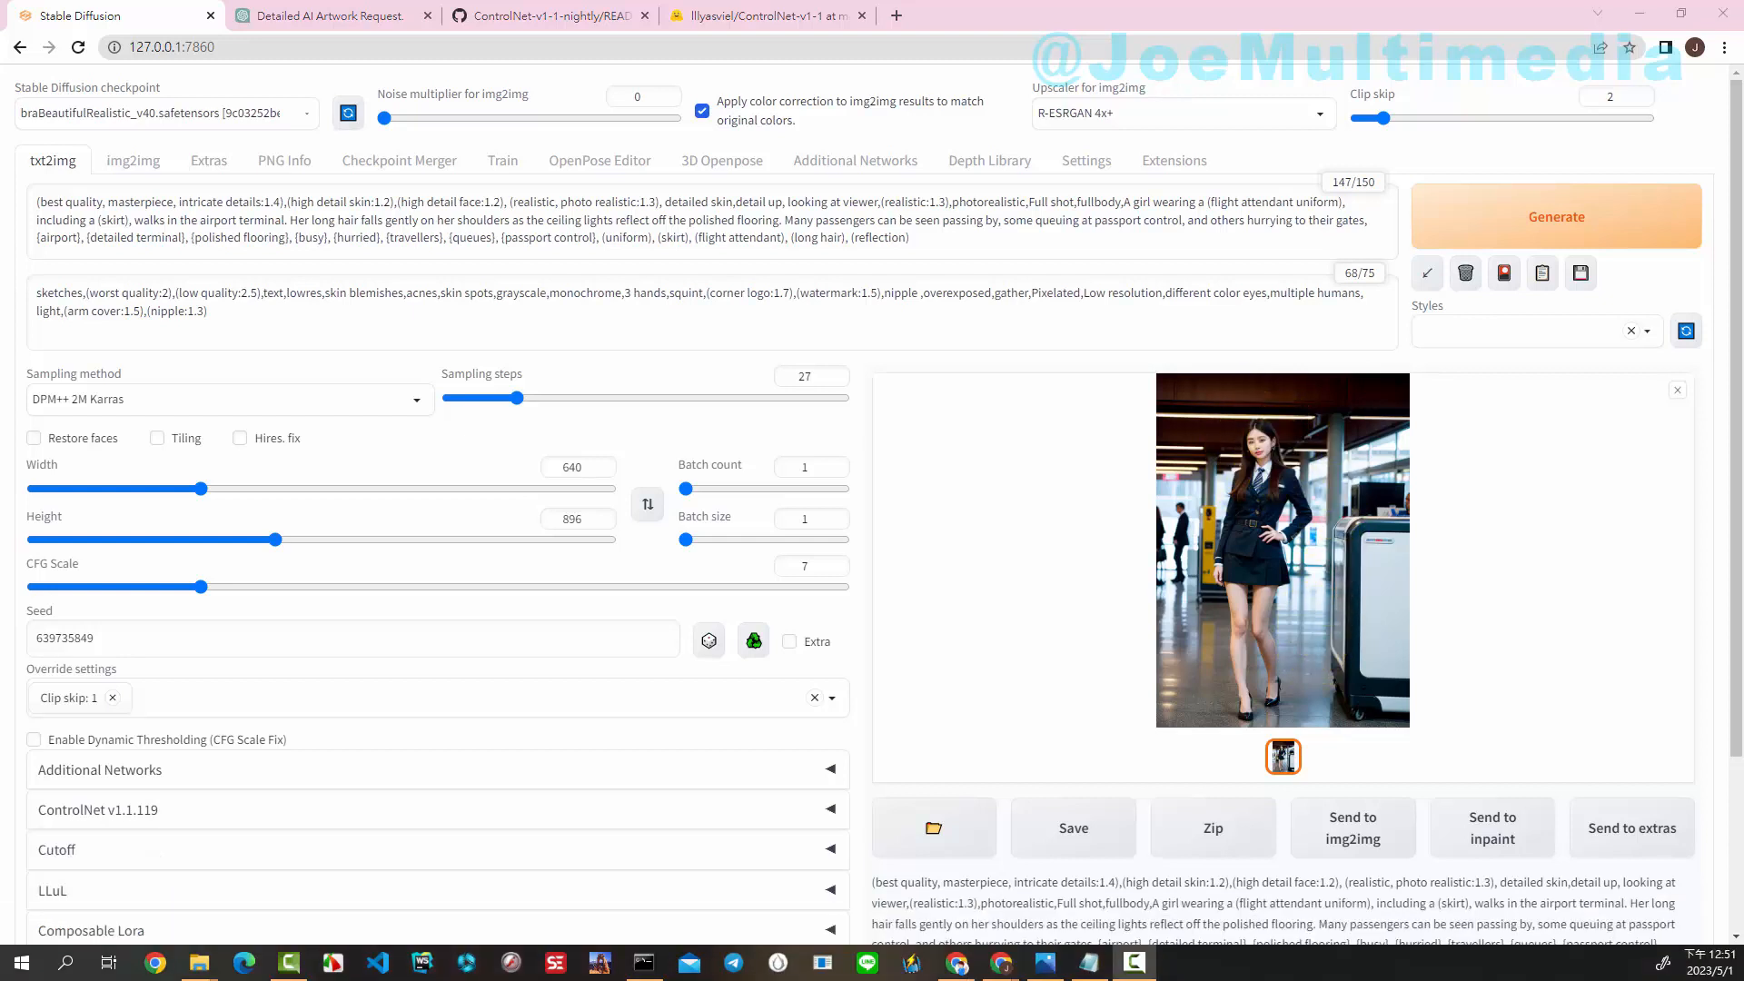
# - Set the image width to 600, the height to 880 and the seed to random (-1)
pyautogui.click(568, 467)
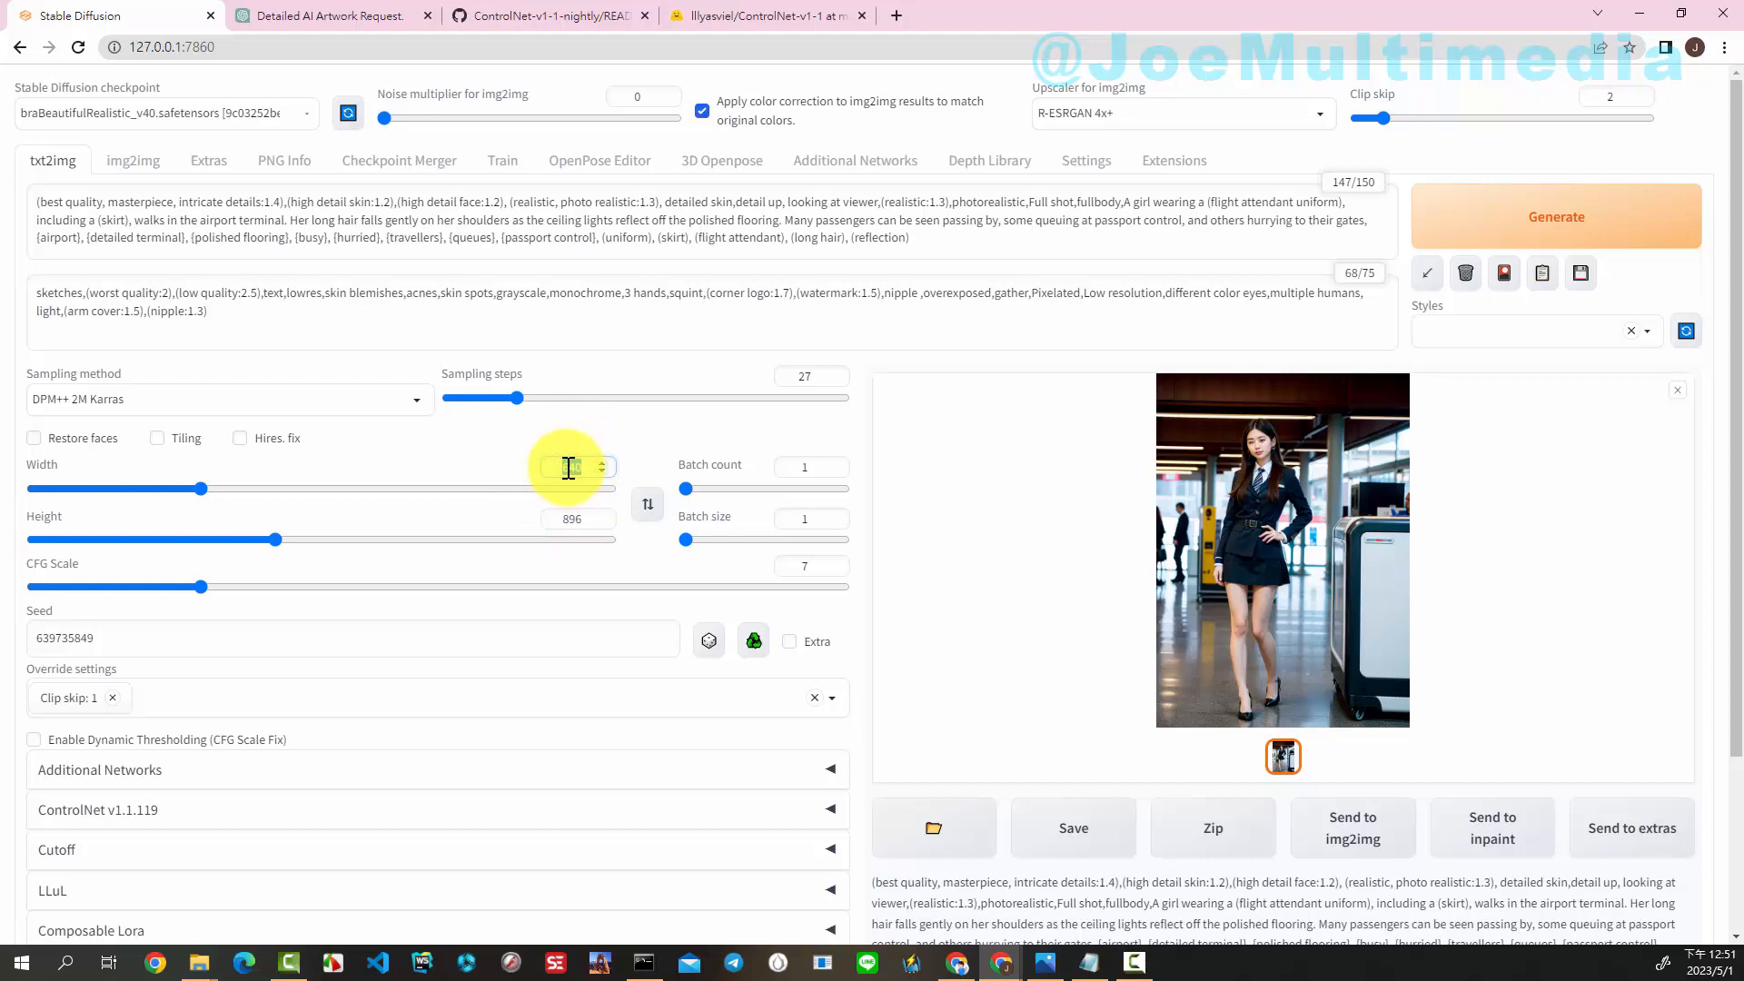
pyautogui.write('600')
pyautogui.doubleClick(576, 519)
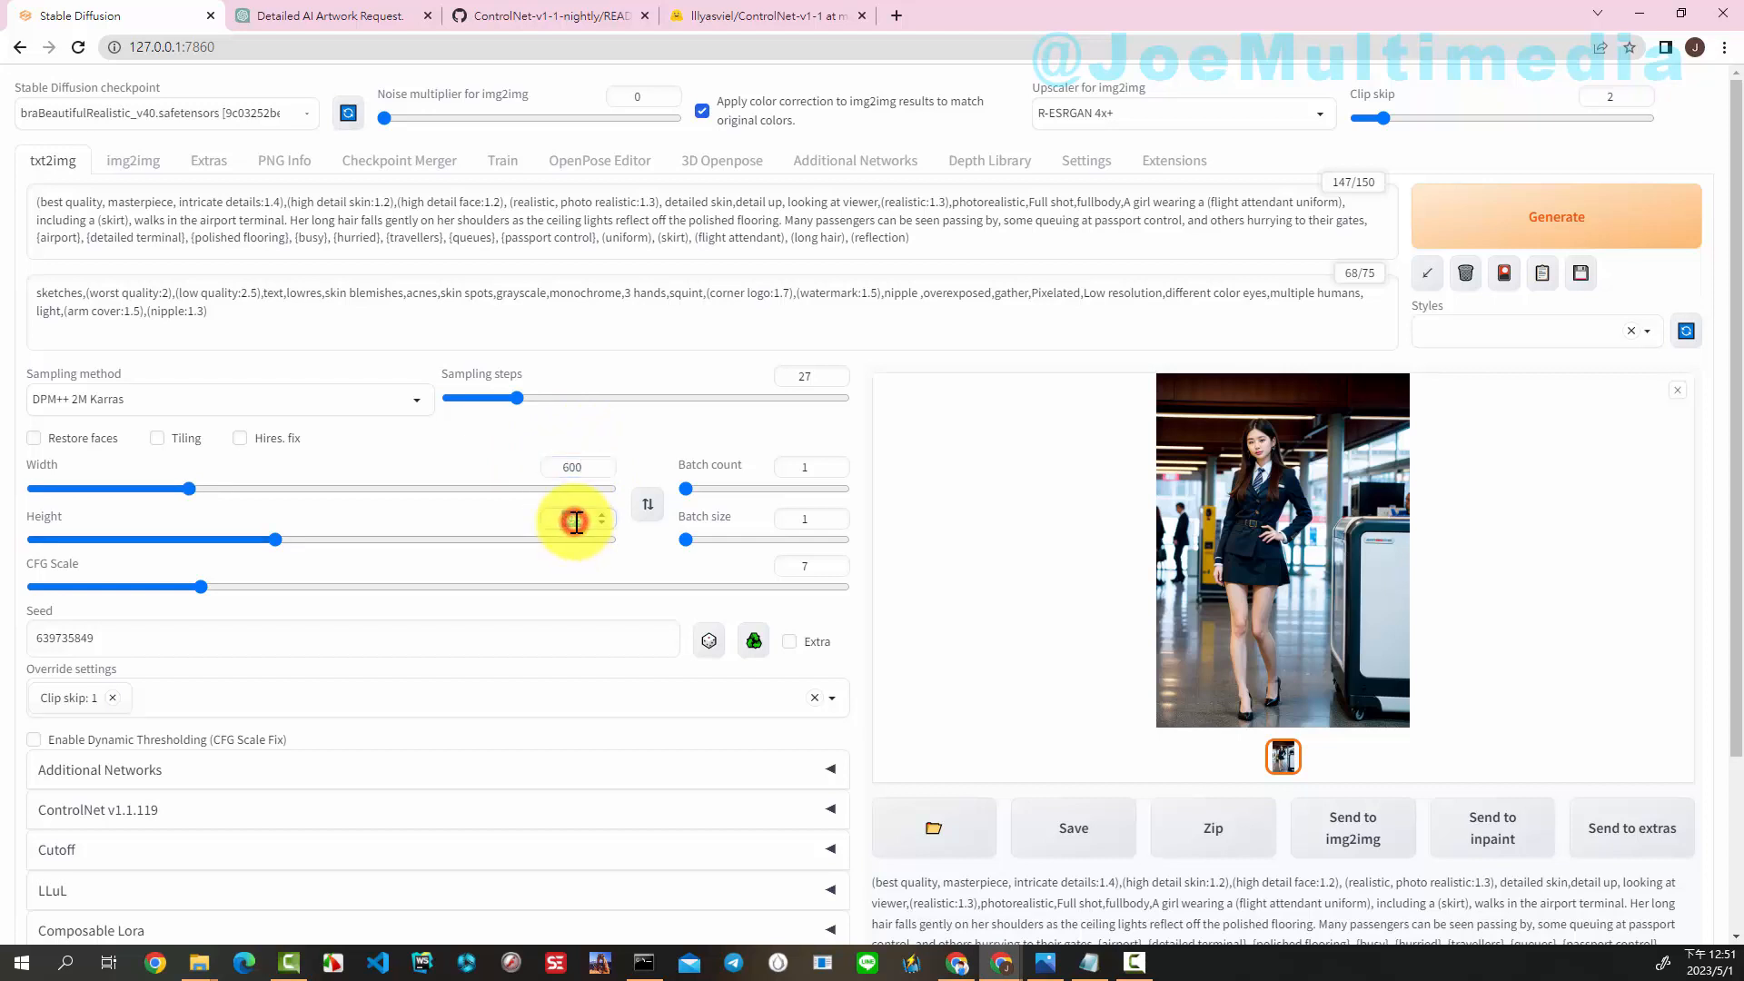
pyautogui.write('880')
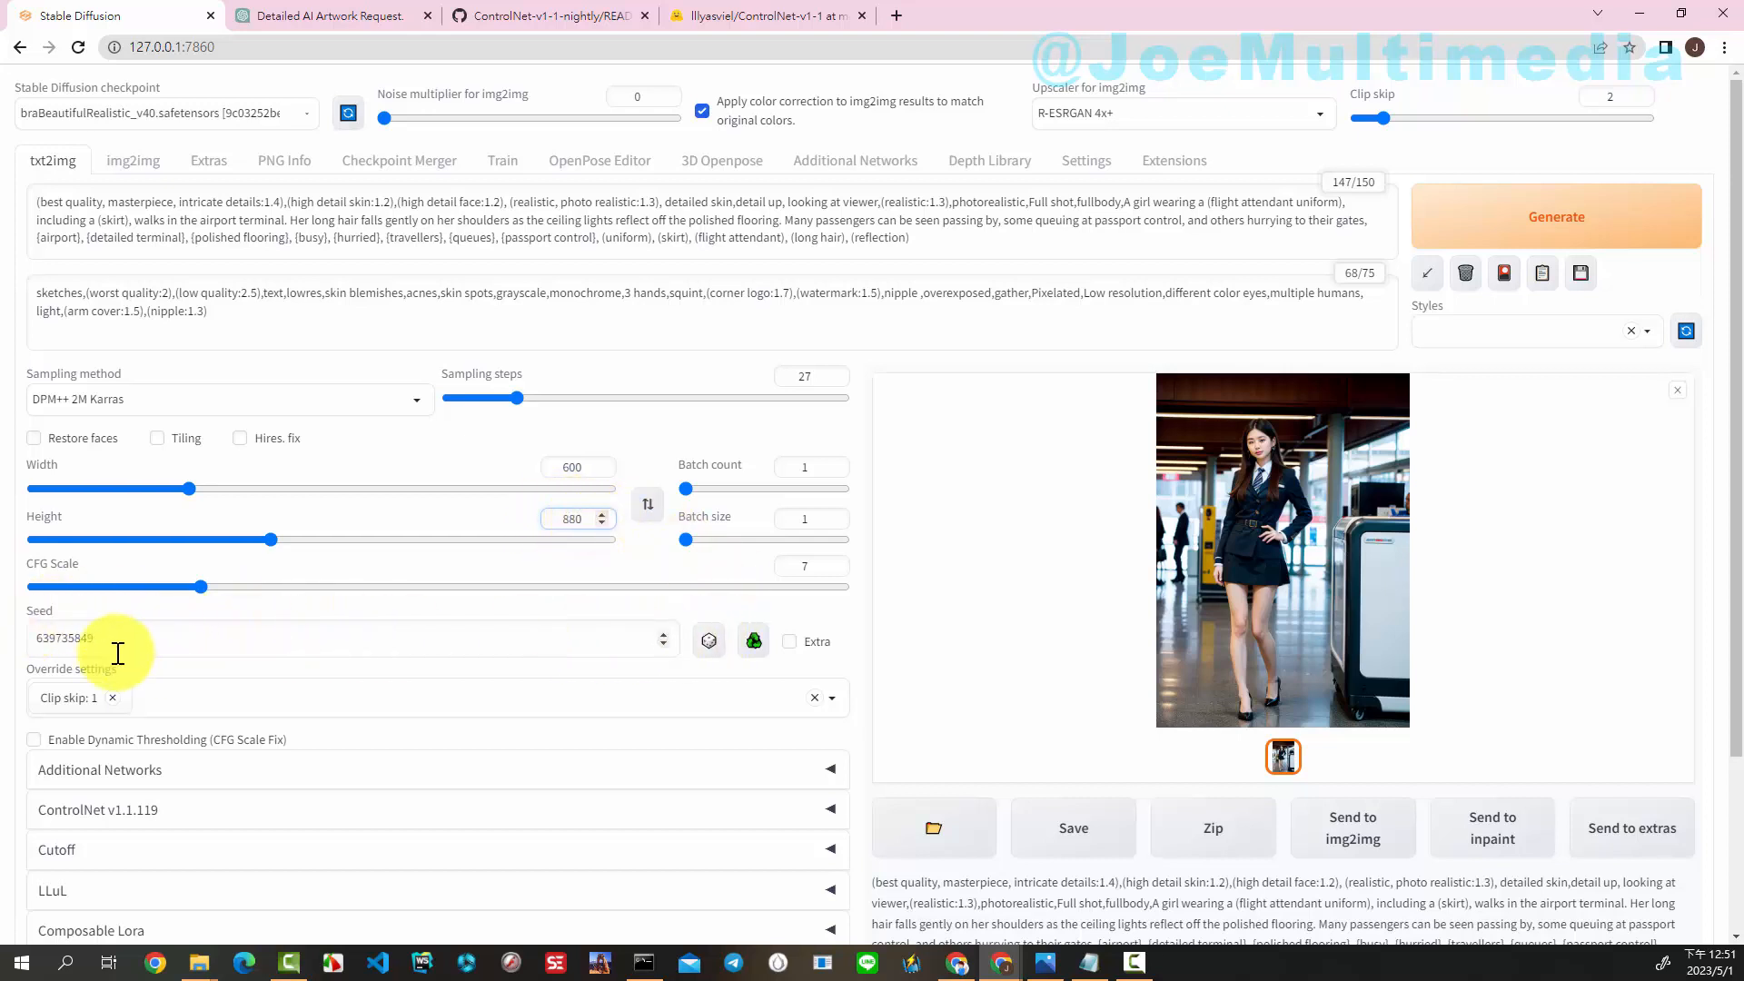
pyautogui.click(707, 643)
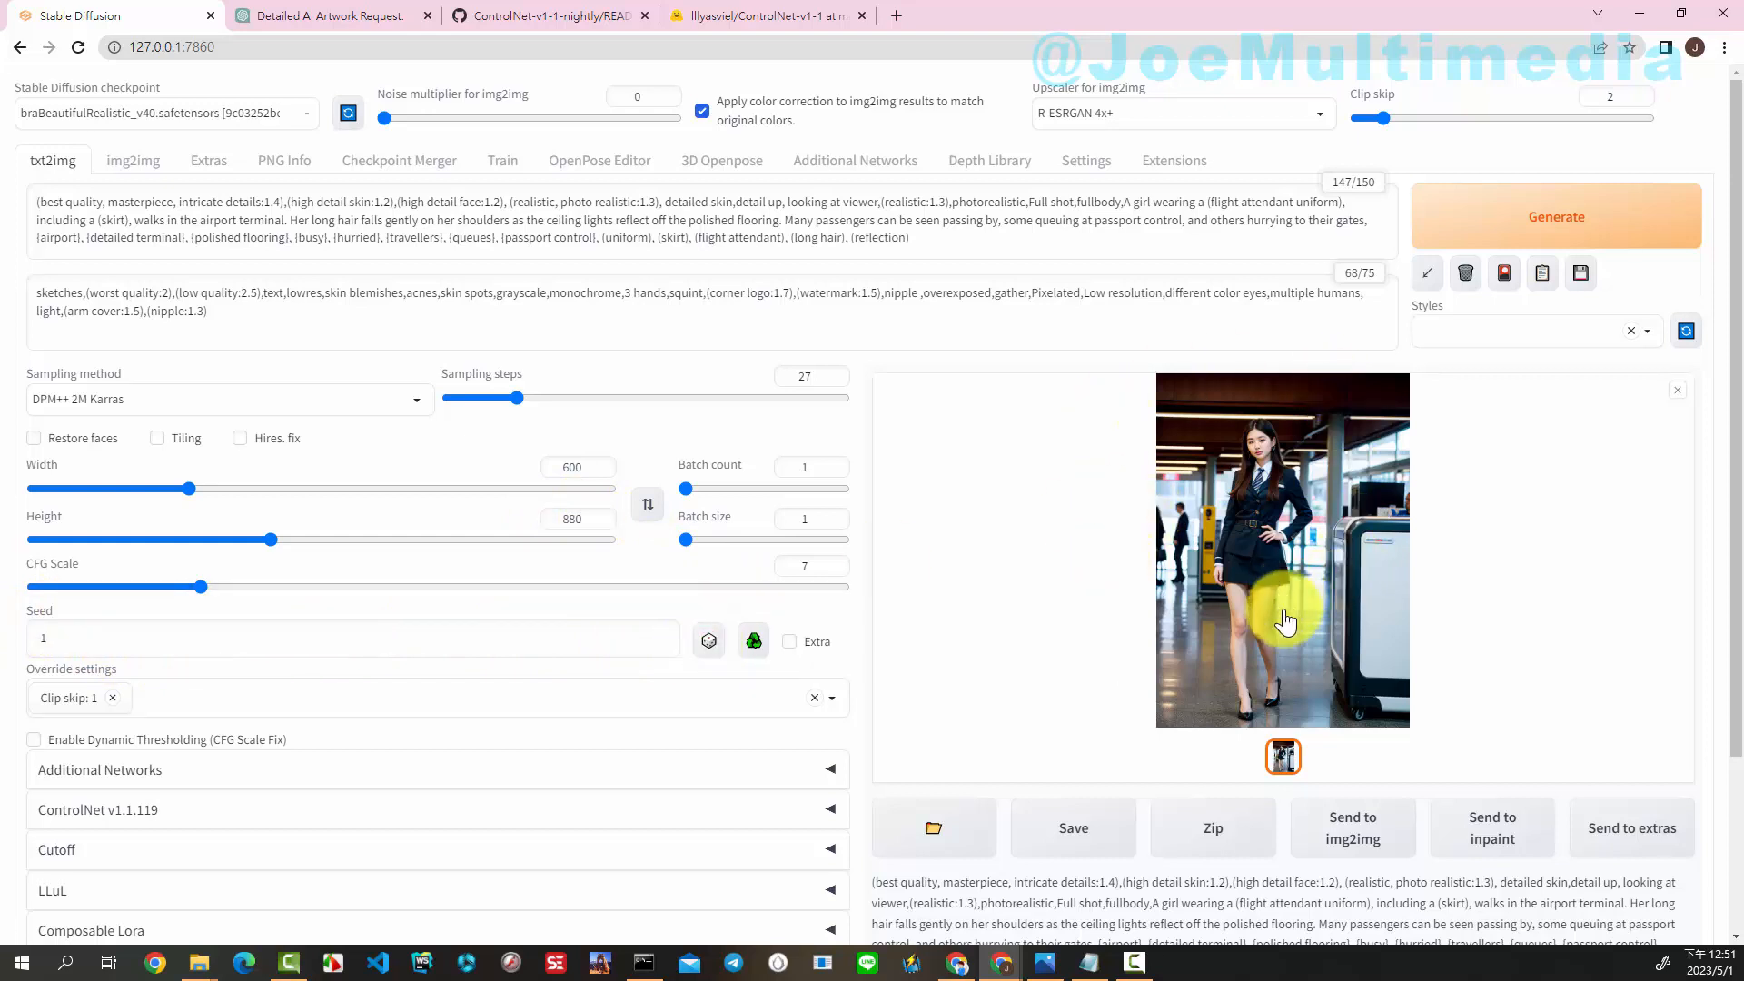
# - Generate a new flight attendant image with these settings and send it to img2img
pyautogui.click(1508, 216)
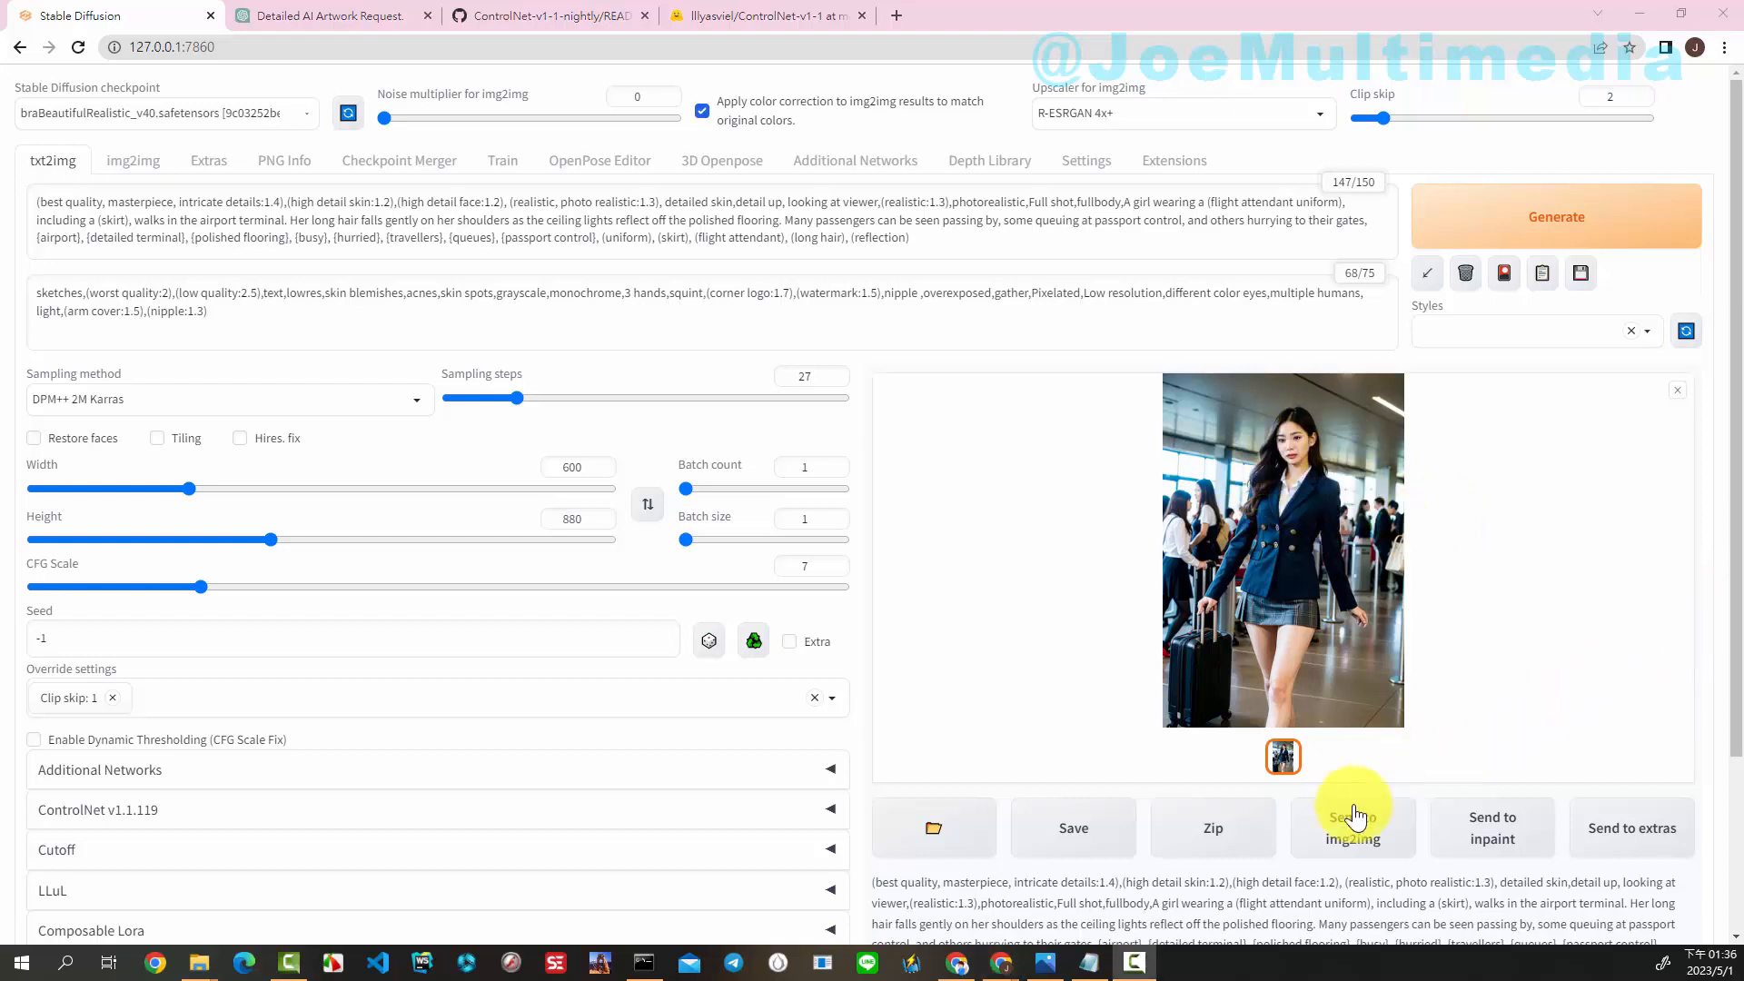
pyautogui.click(1350, 831)
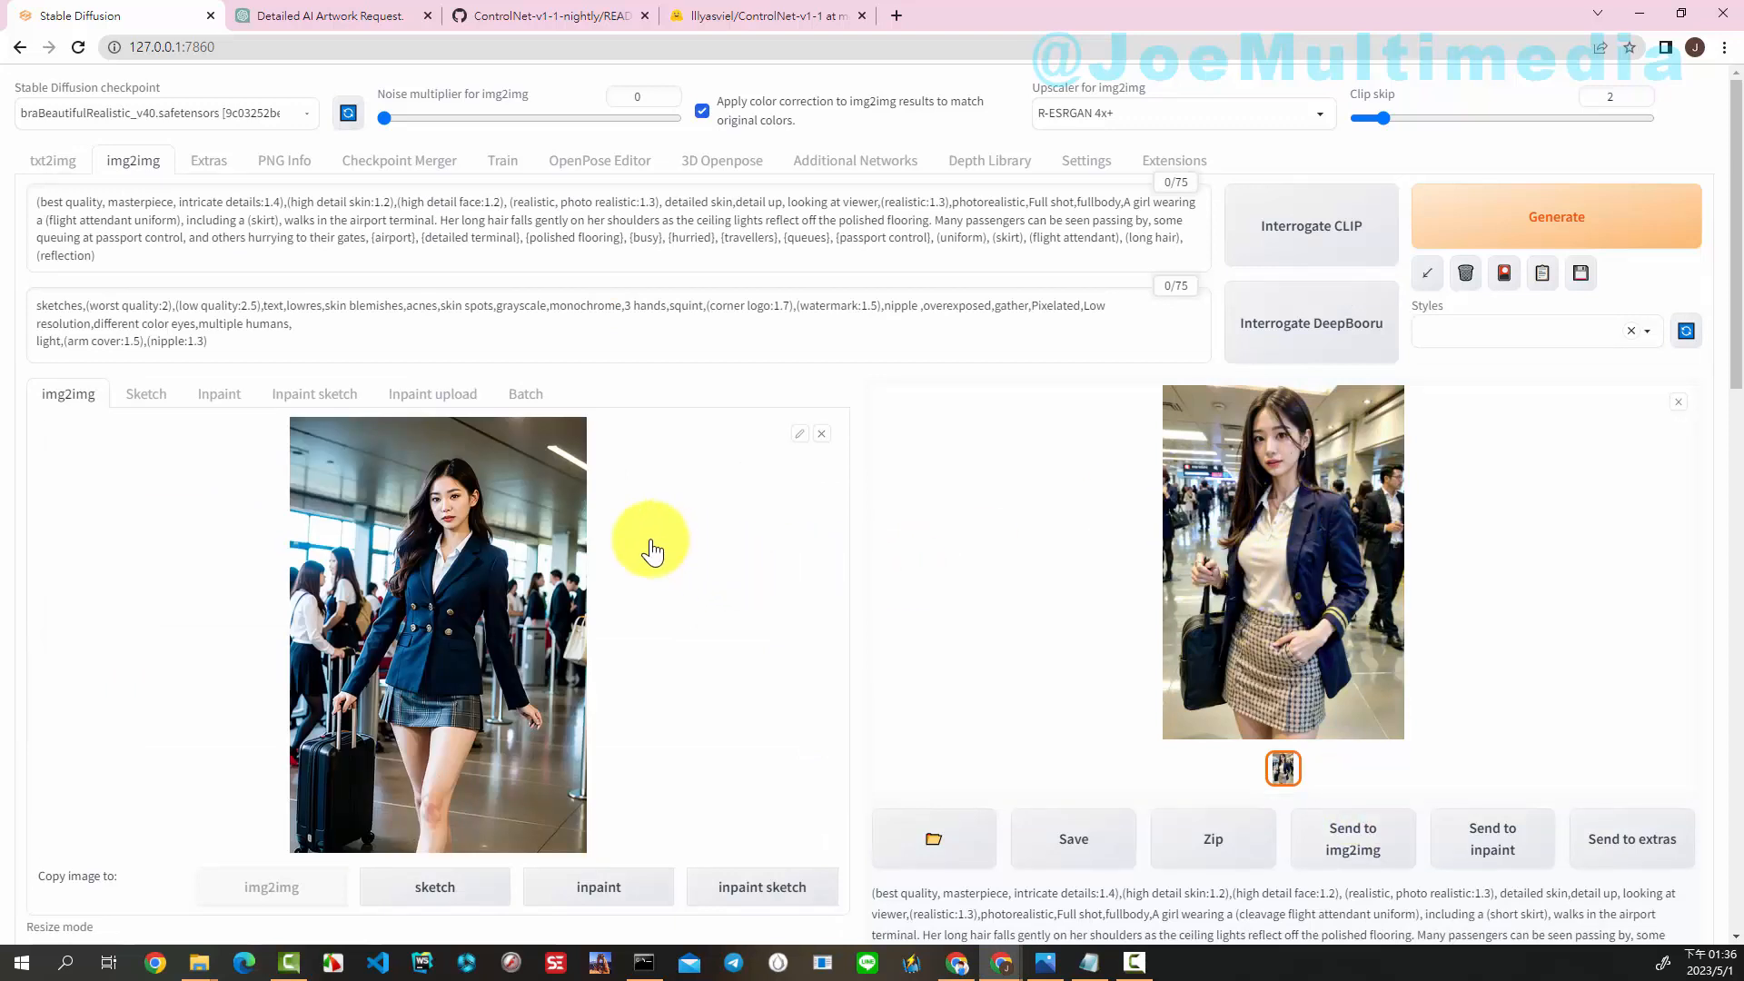
# - Set the img2img output size to a width of 1200 and a height of 1760
pyautogui.scroll(-6, 626, 519)
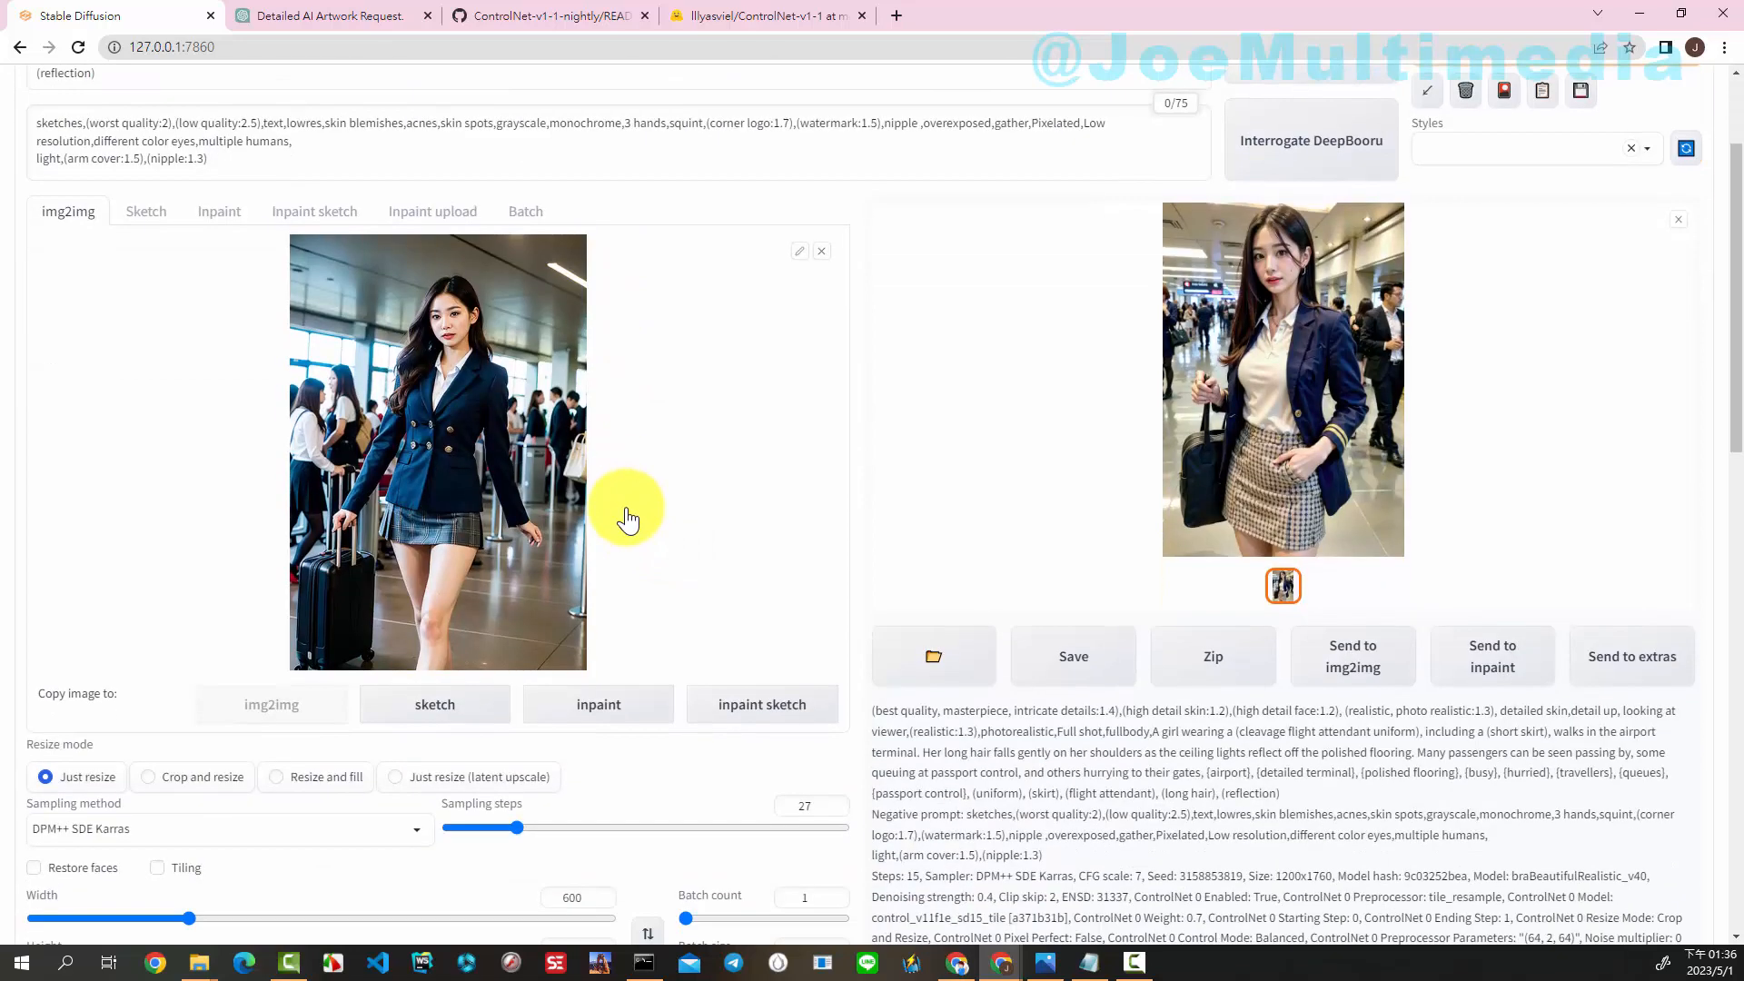
pyautogui.scroll(-1, 624, 507)
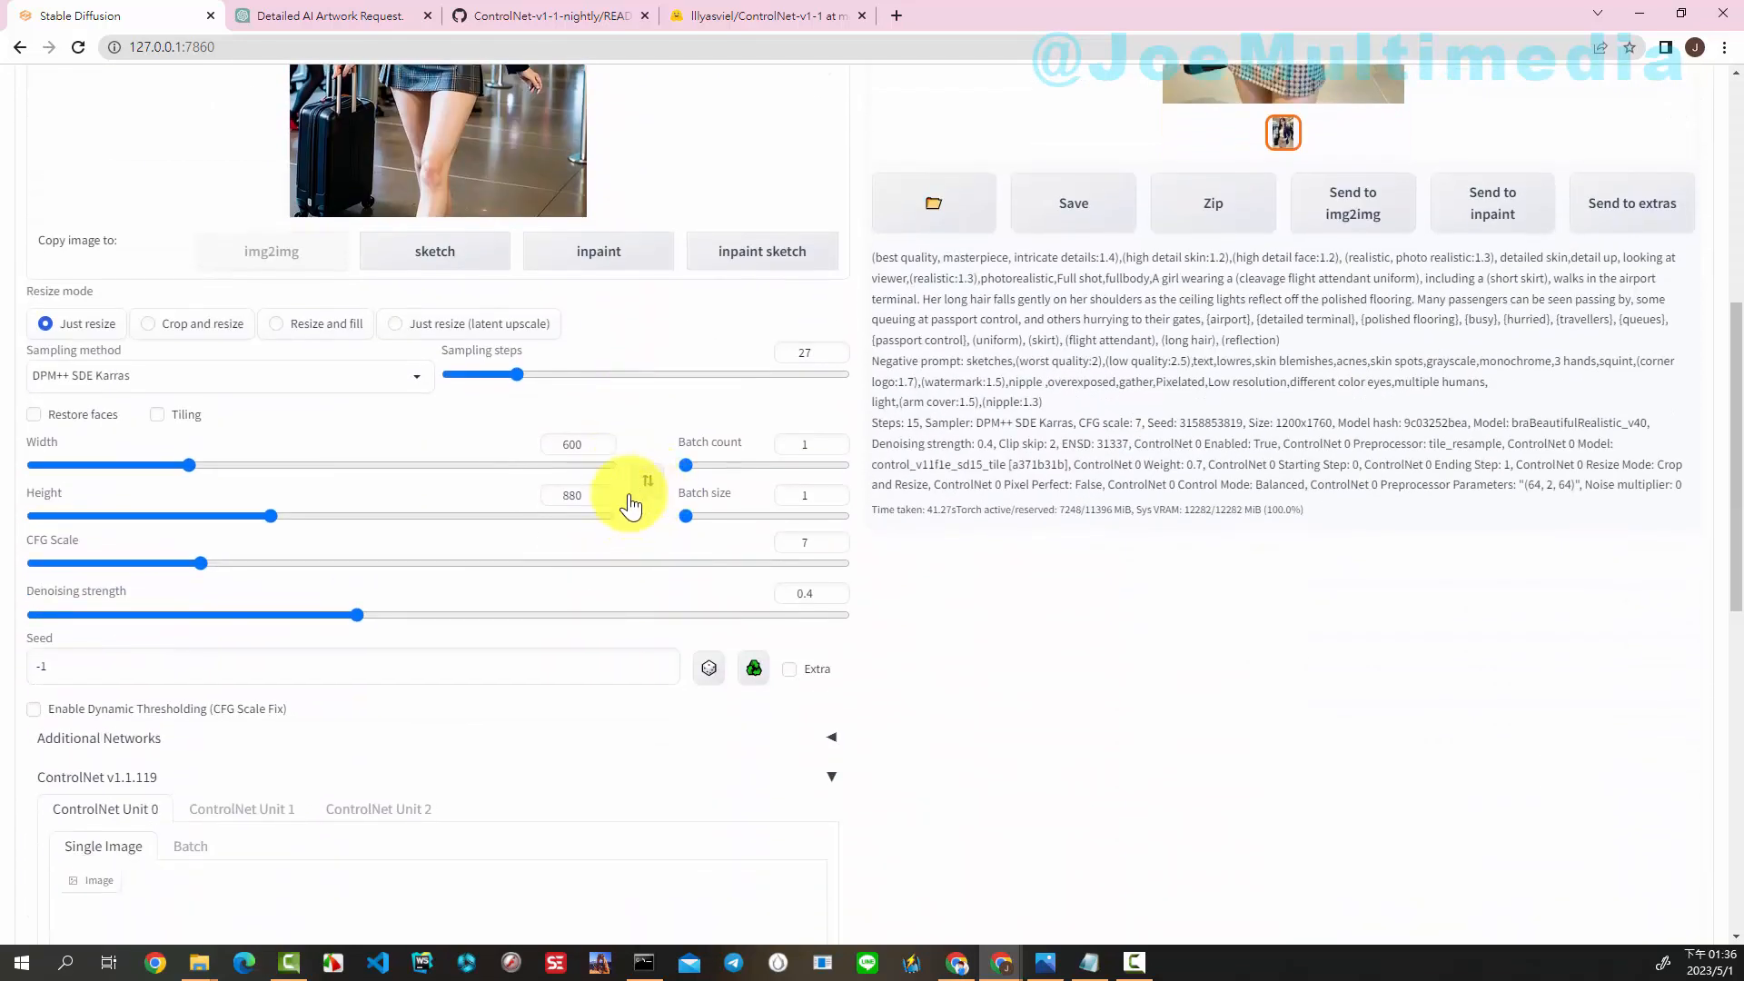
pyautogui.doubleClick(569, 445)
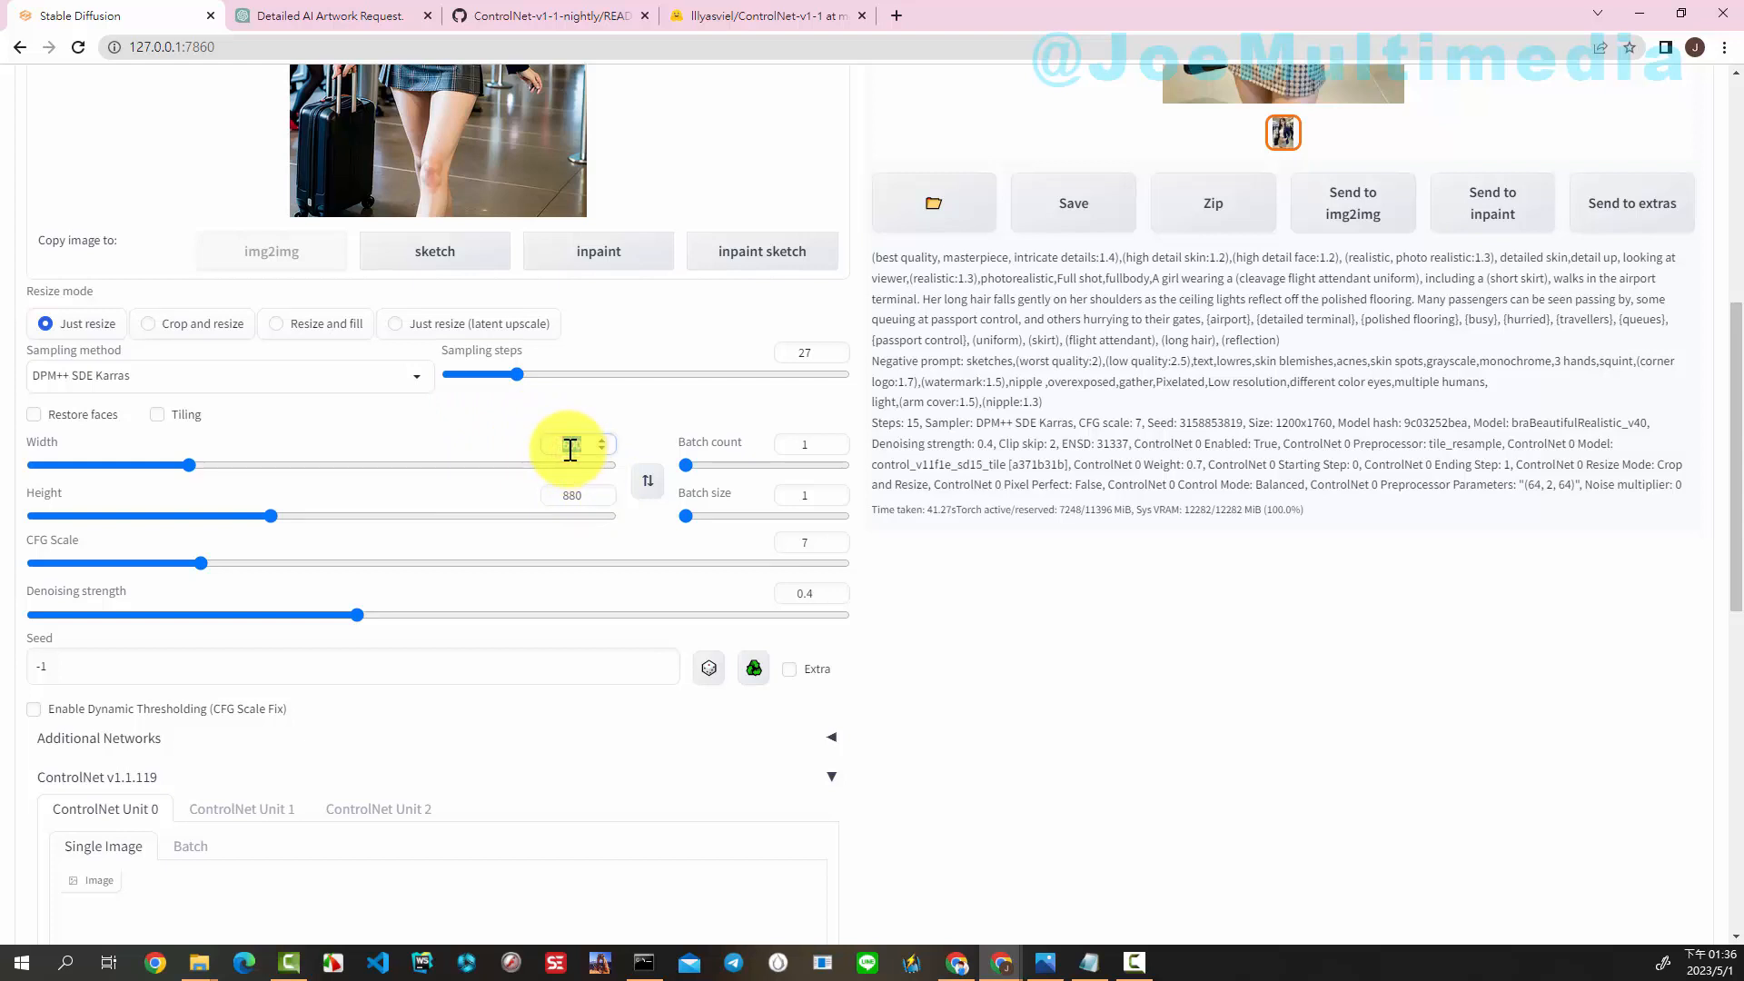
pyautogui.write('1200')
pyautogui.doubleClick(573, 496)
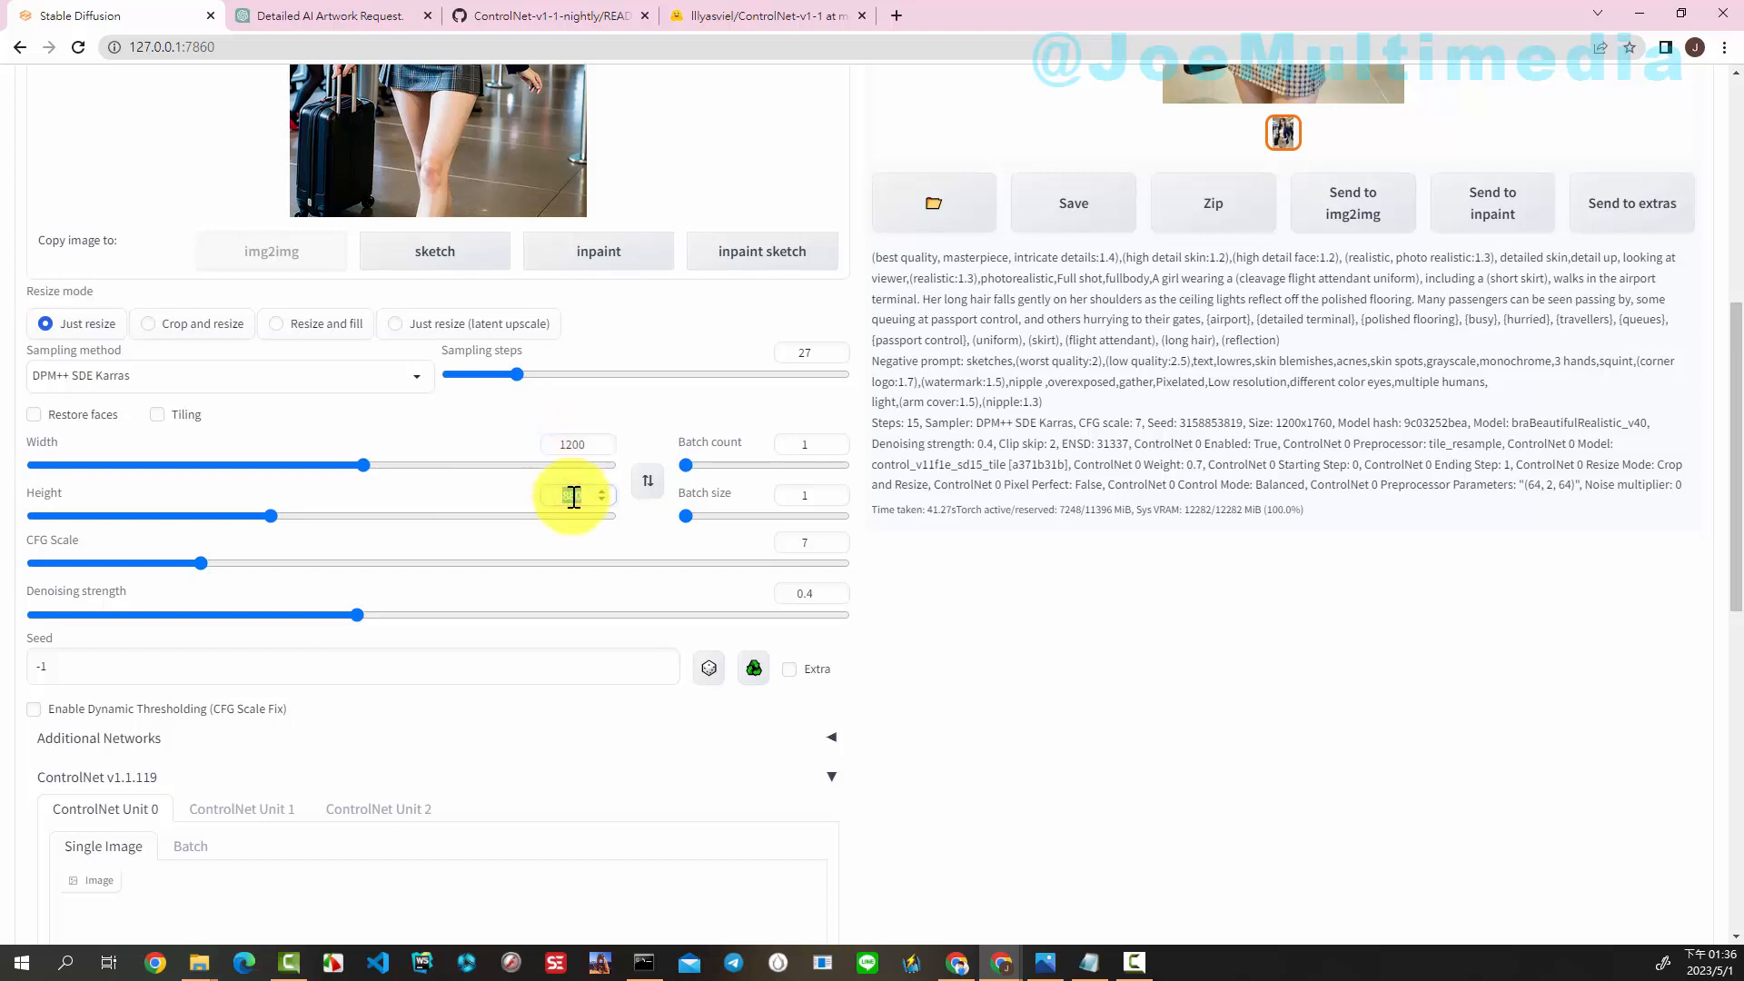
pyautogui.write('1760')
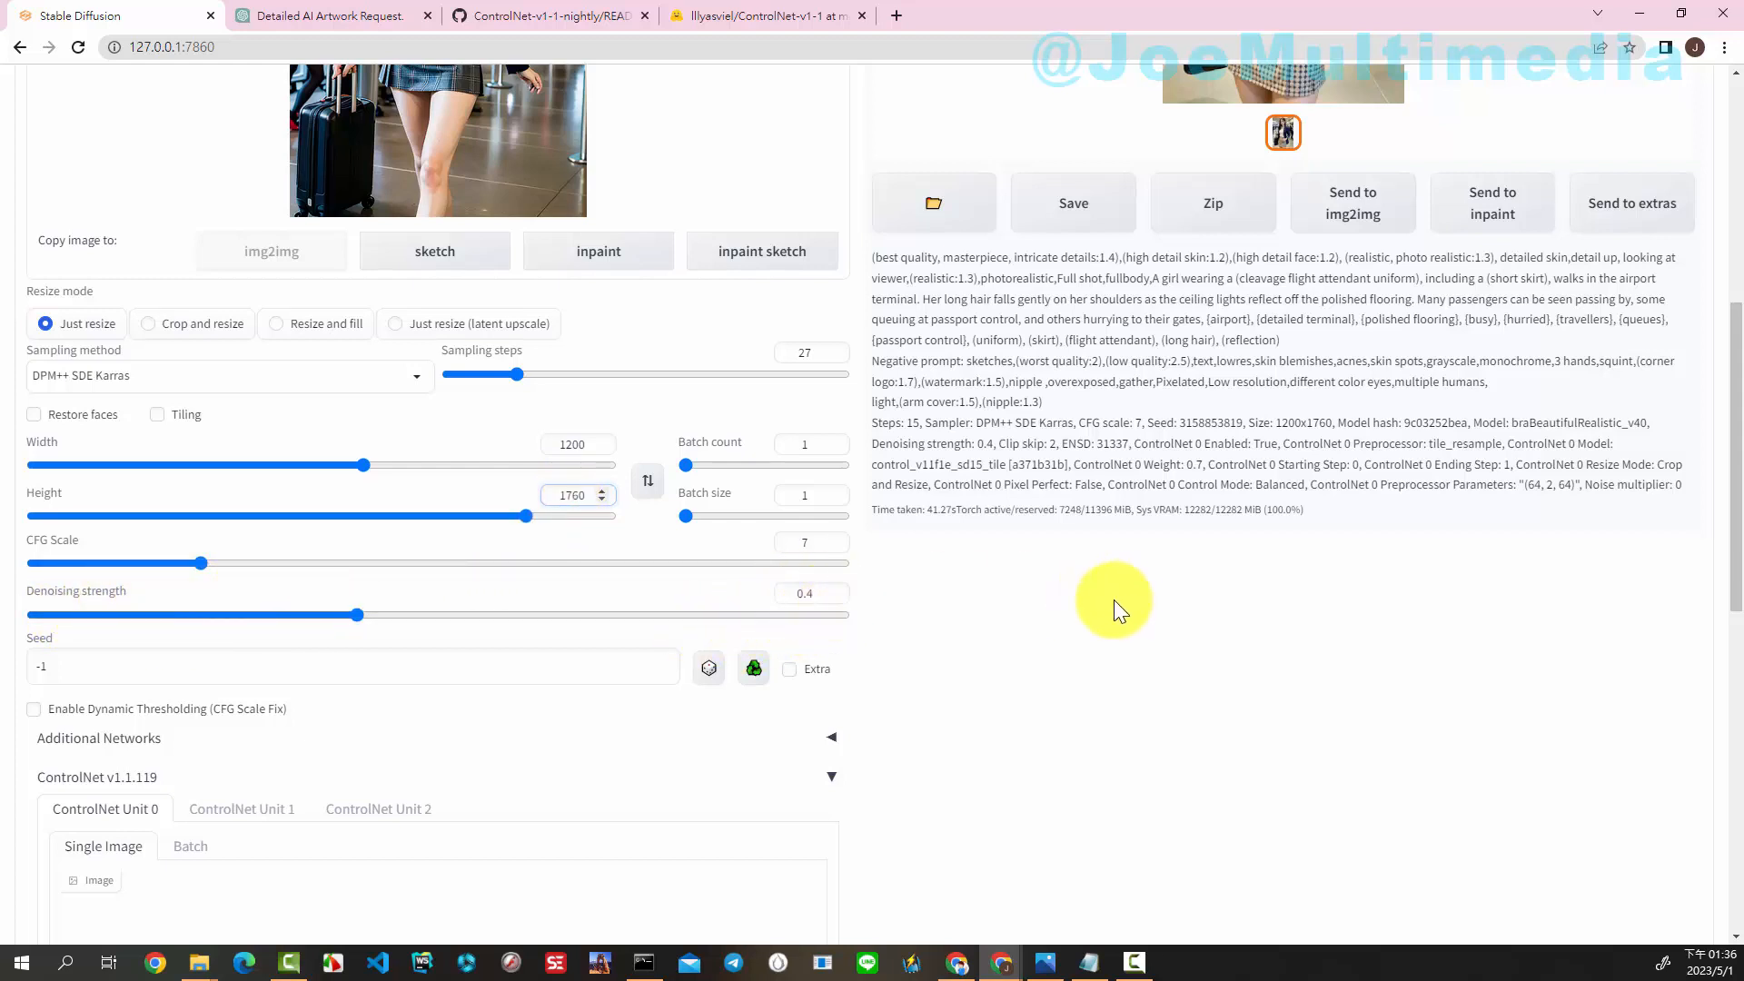
# - Check the preprocessor and model choices in ControlNet Unit 0, keeping tile_resample and control_v11f1e_sd15_tile, and set the control weight to 1
pyautogui.scroll(-5, 1082, 605)
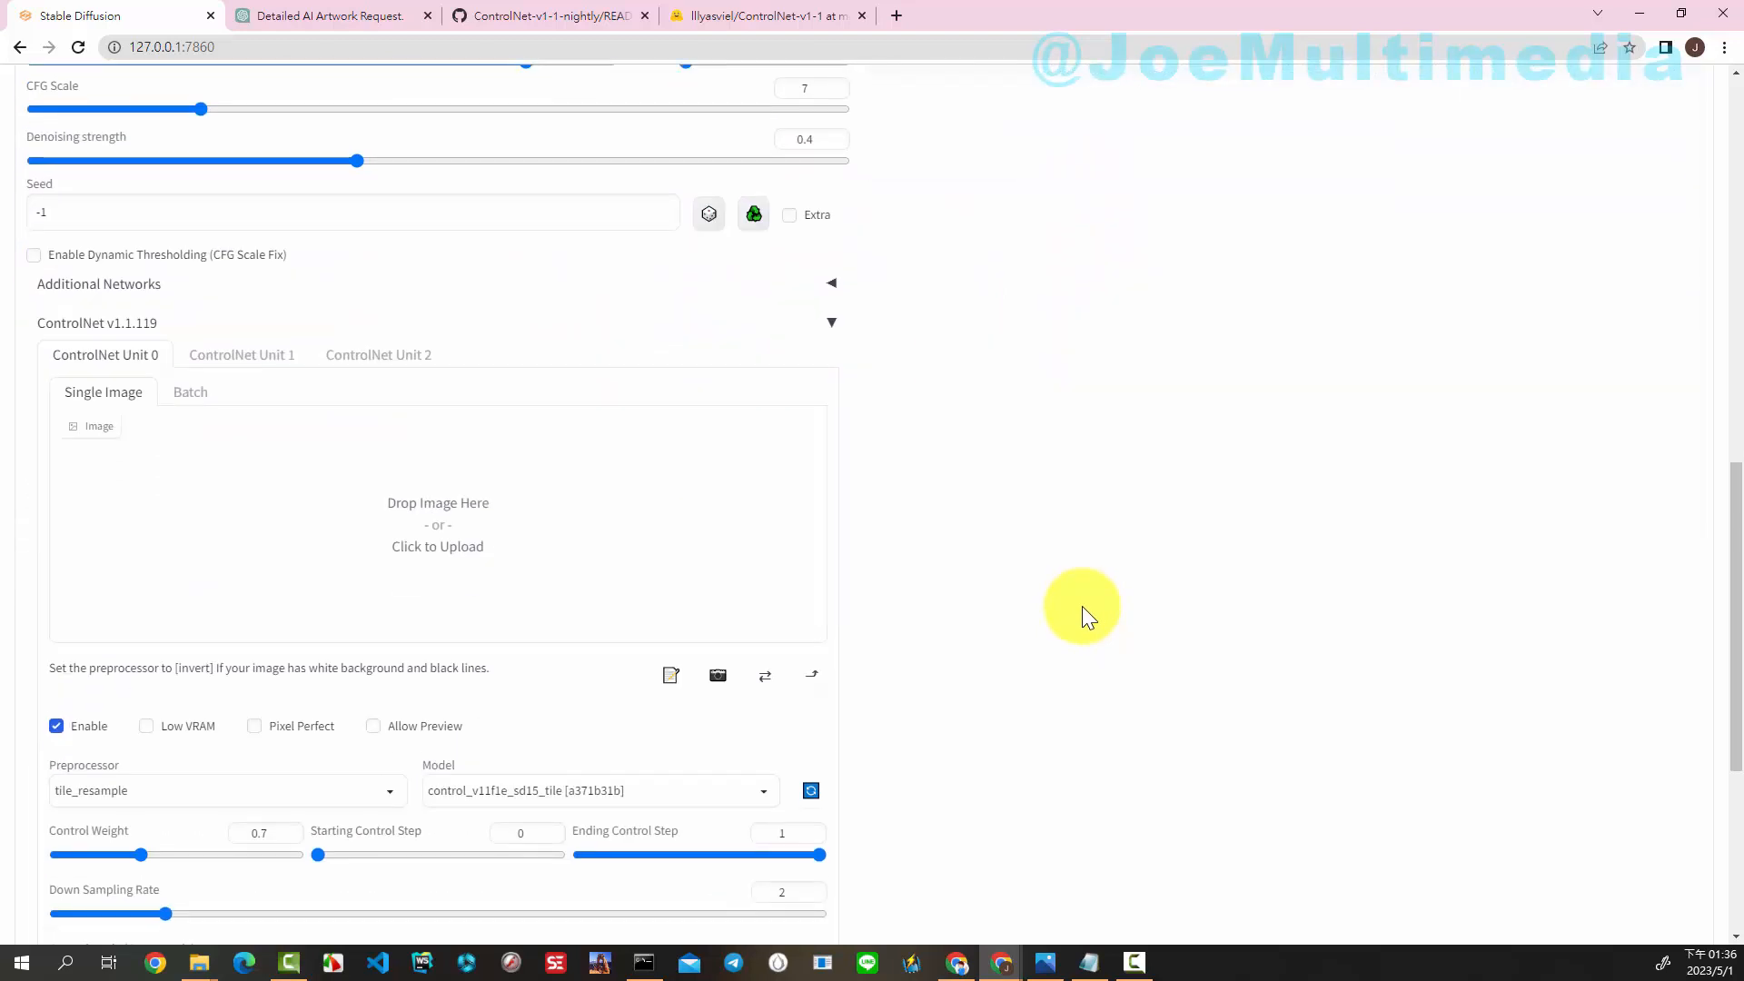
pyautogui.scroll(-5, 1082, 607)
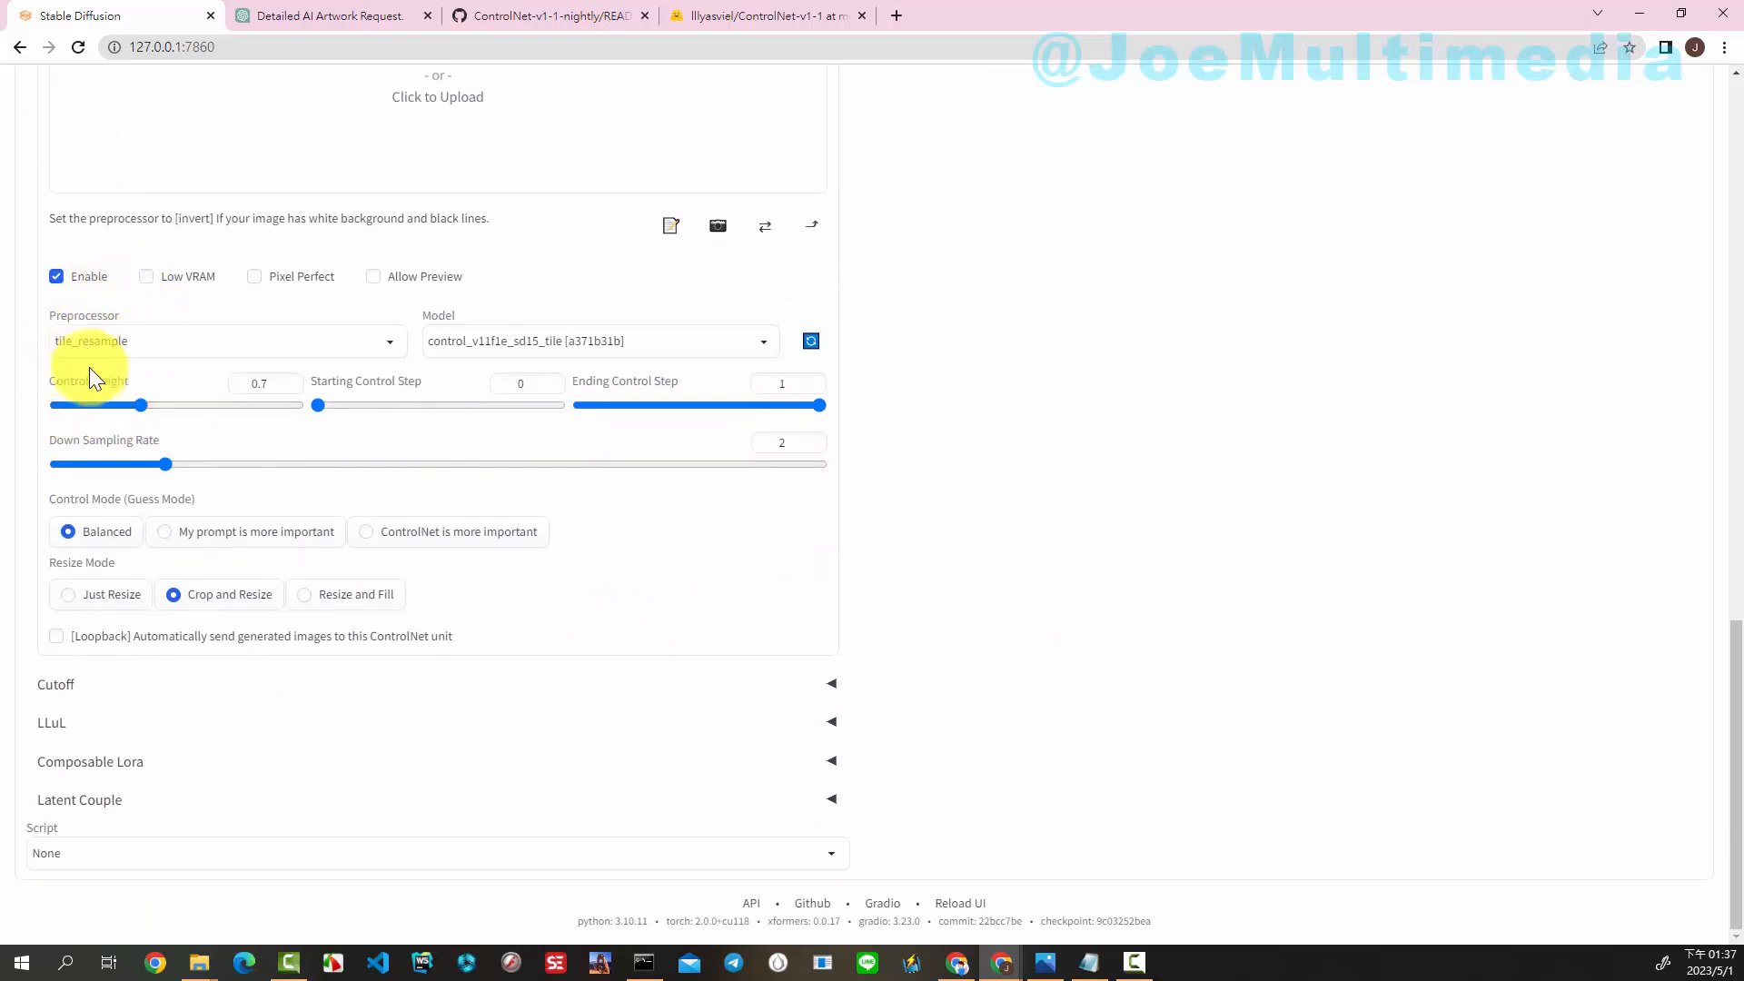
pyautogui.click(399, 341)
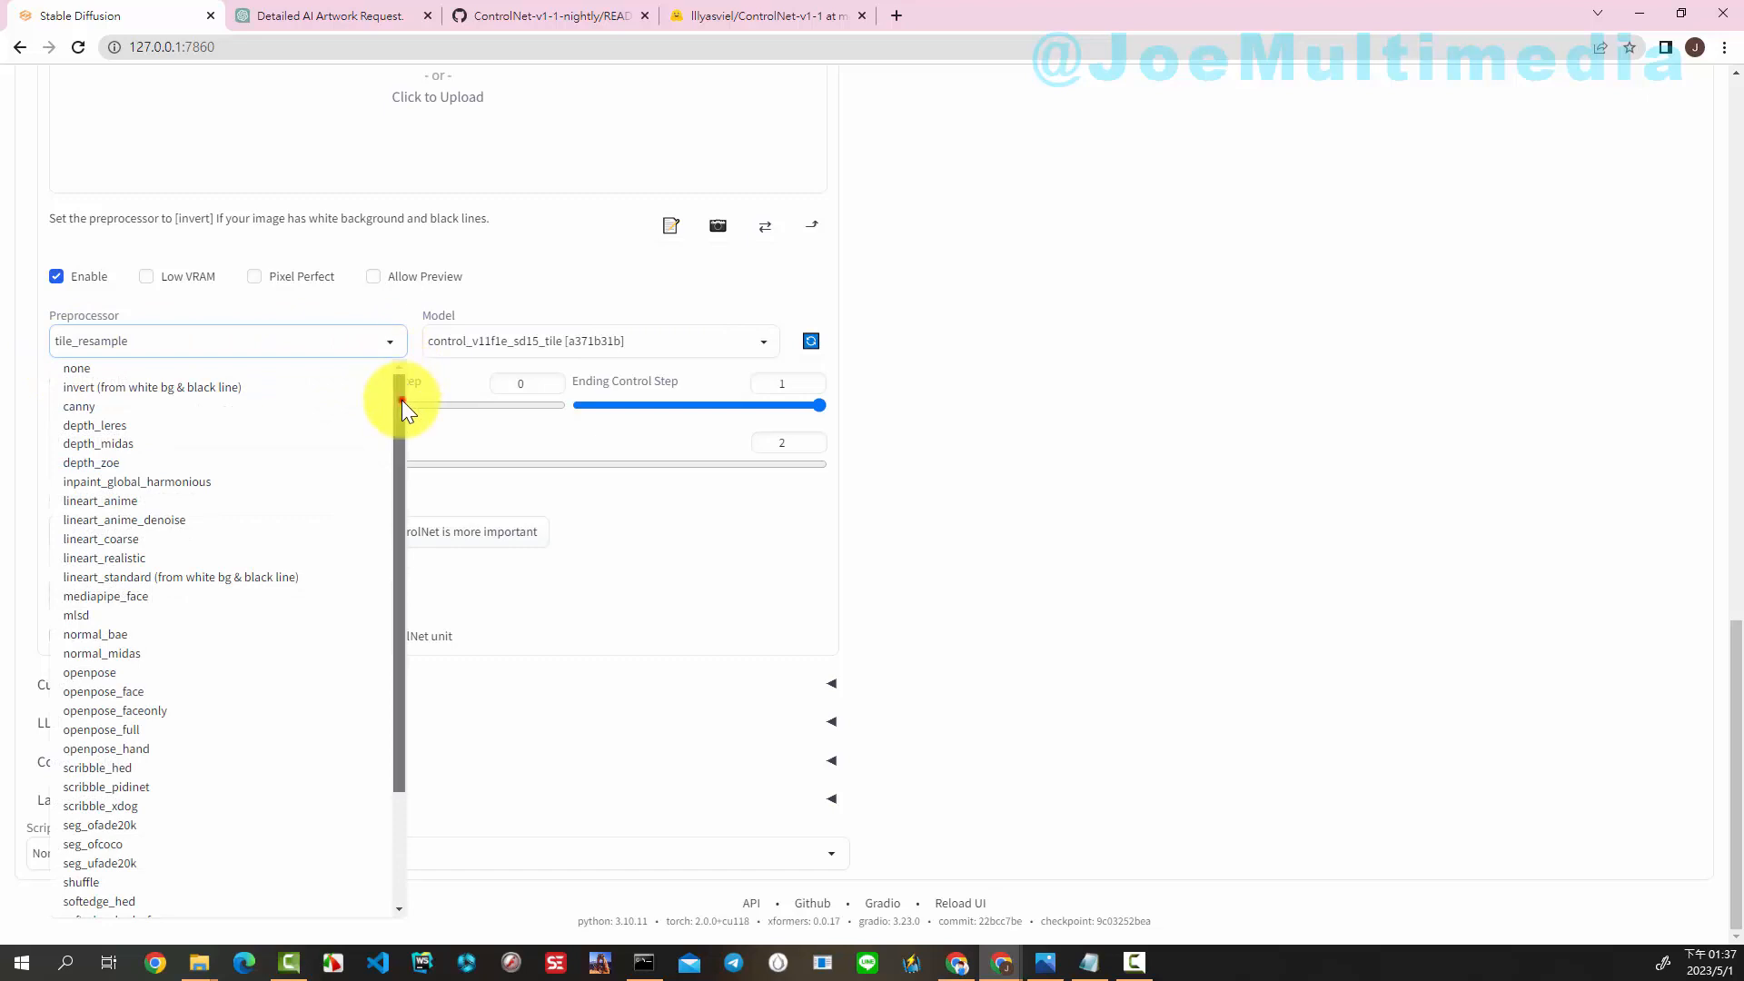
pyautogui.moveTo(402, 400); pyautogui.dragTo(399, 591)
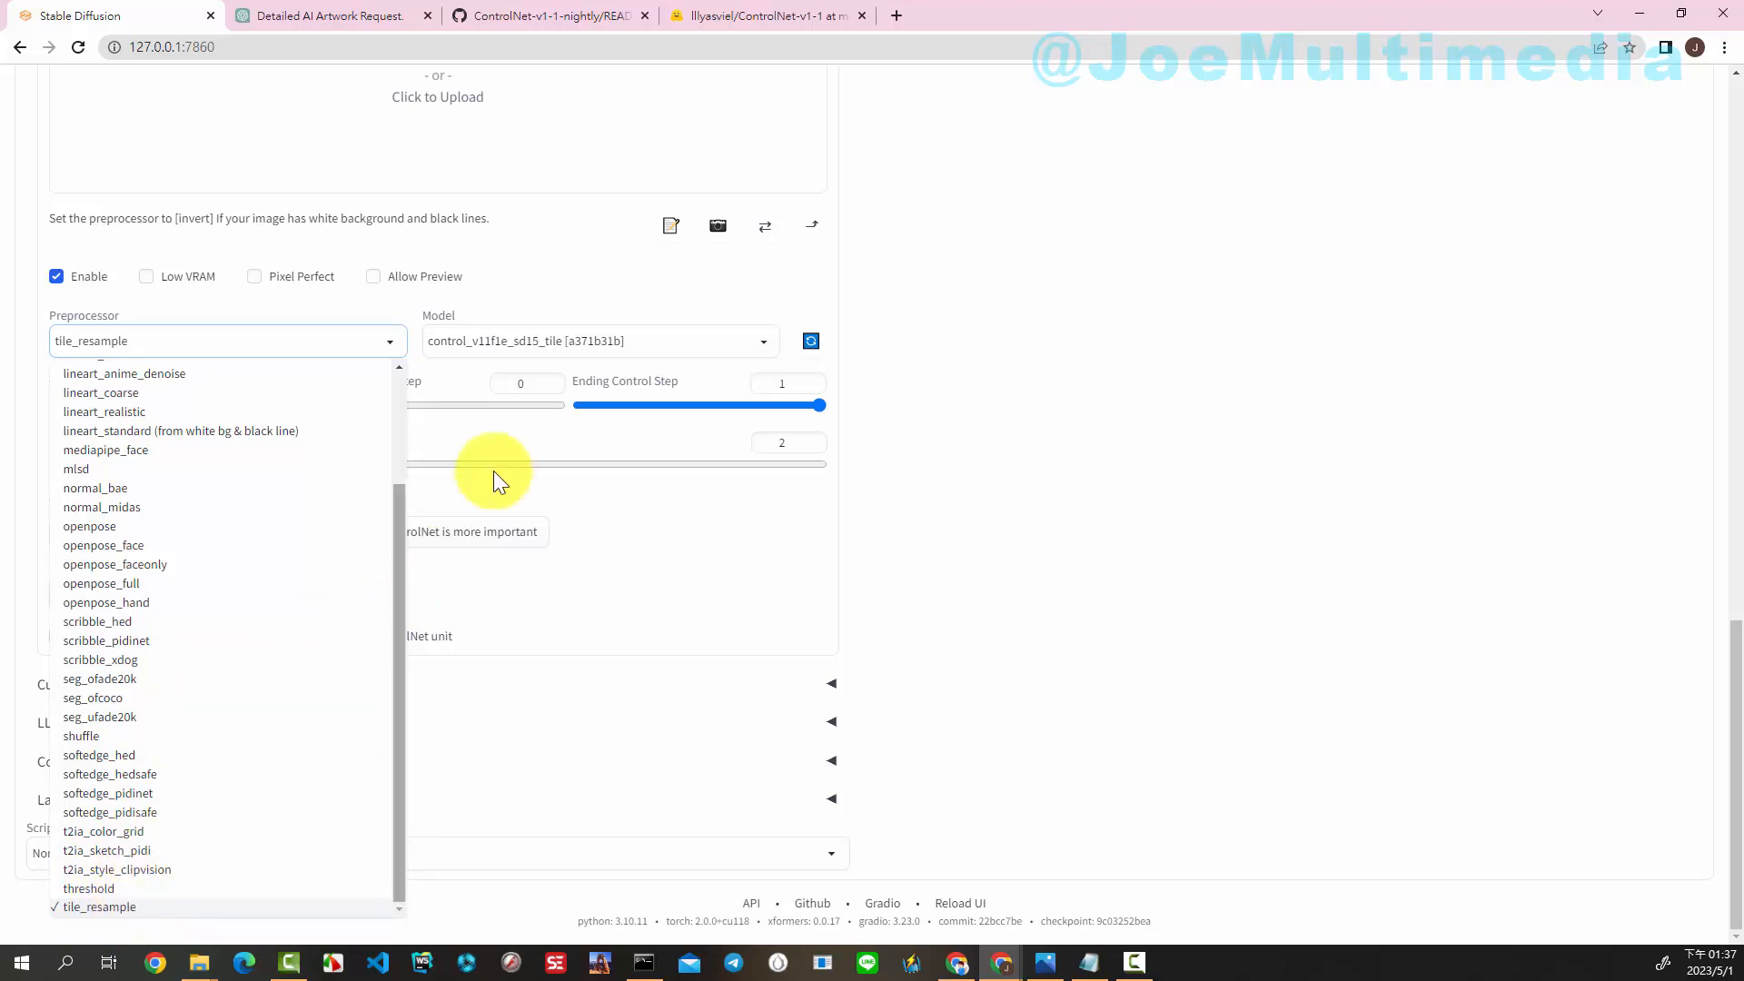
pyautogui.click(759, 343)
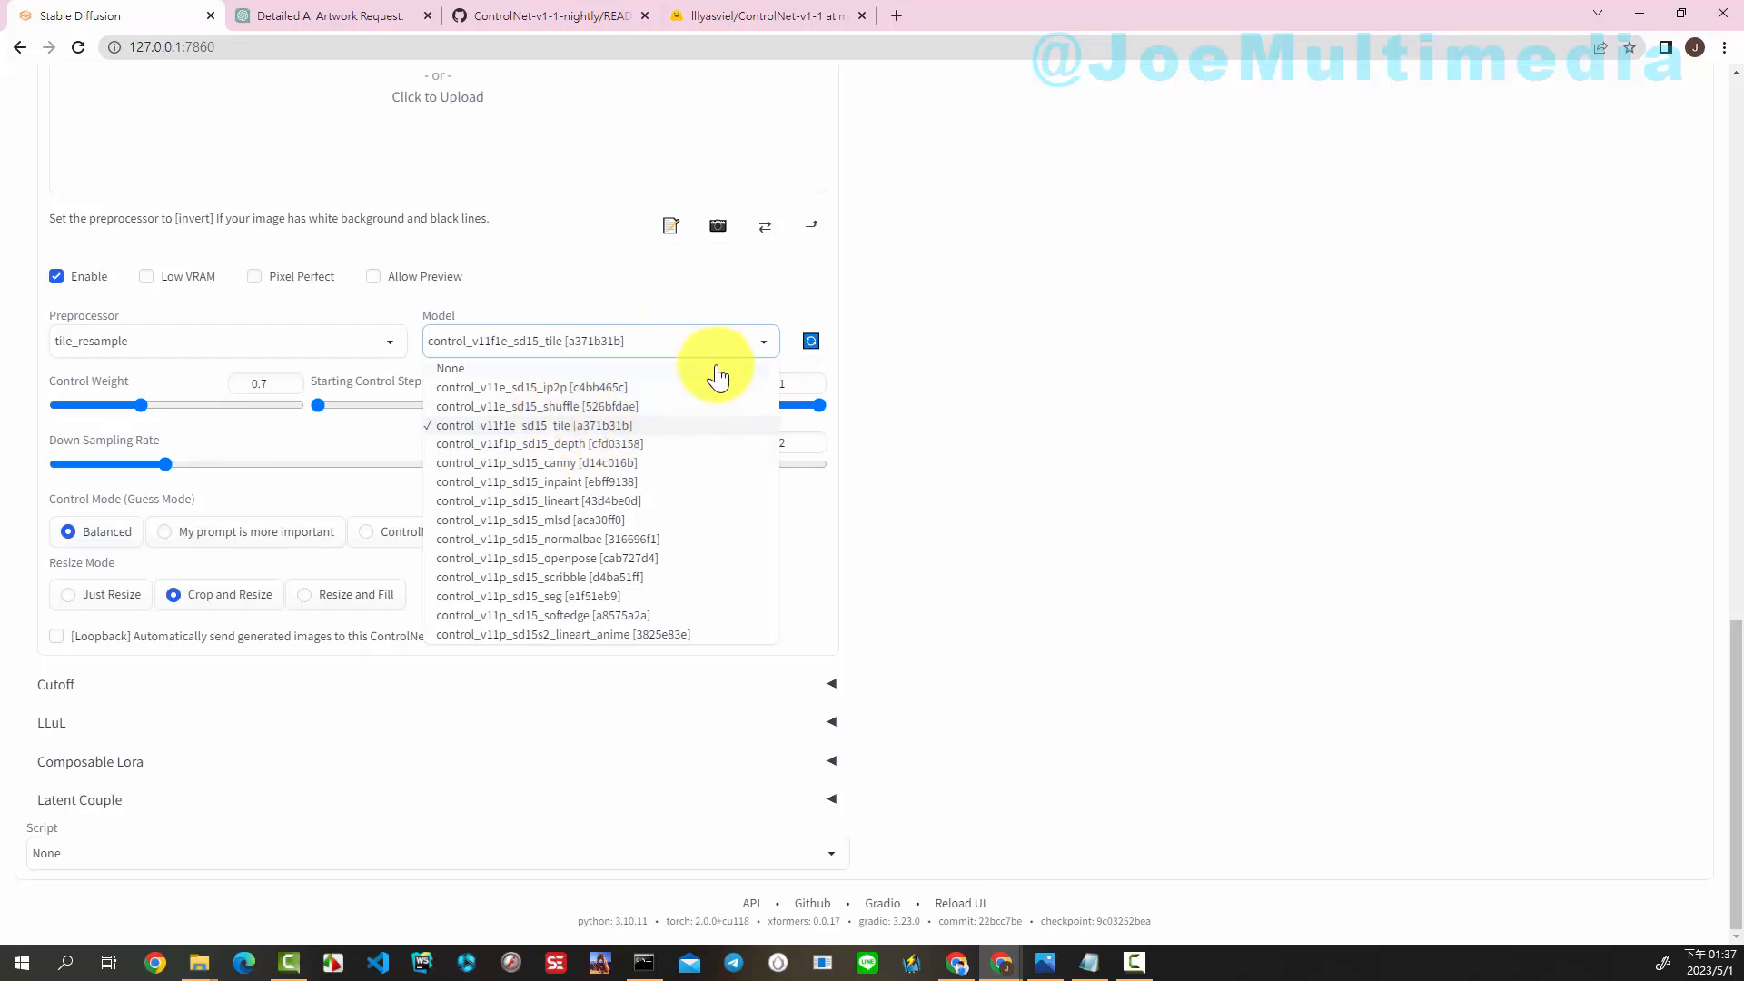
pyautogui.click(885, 383)
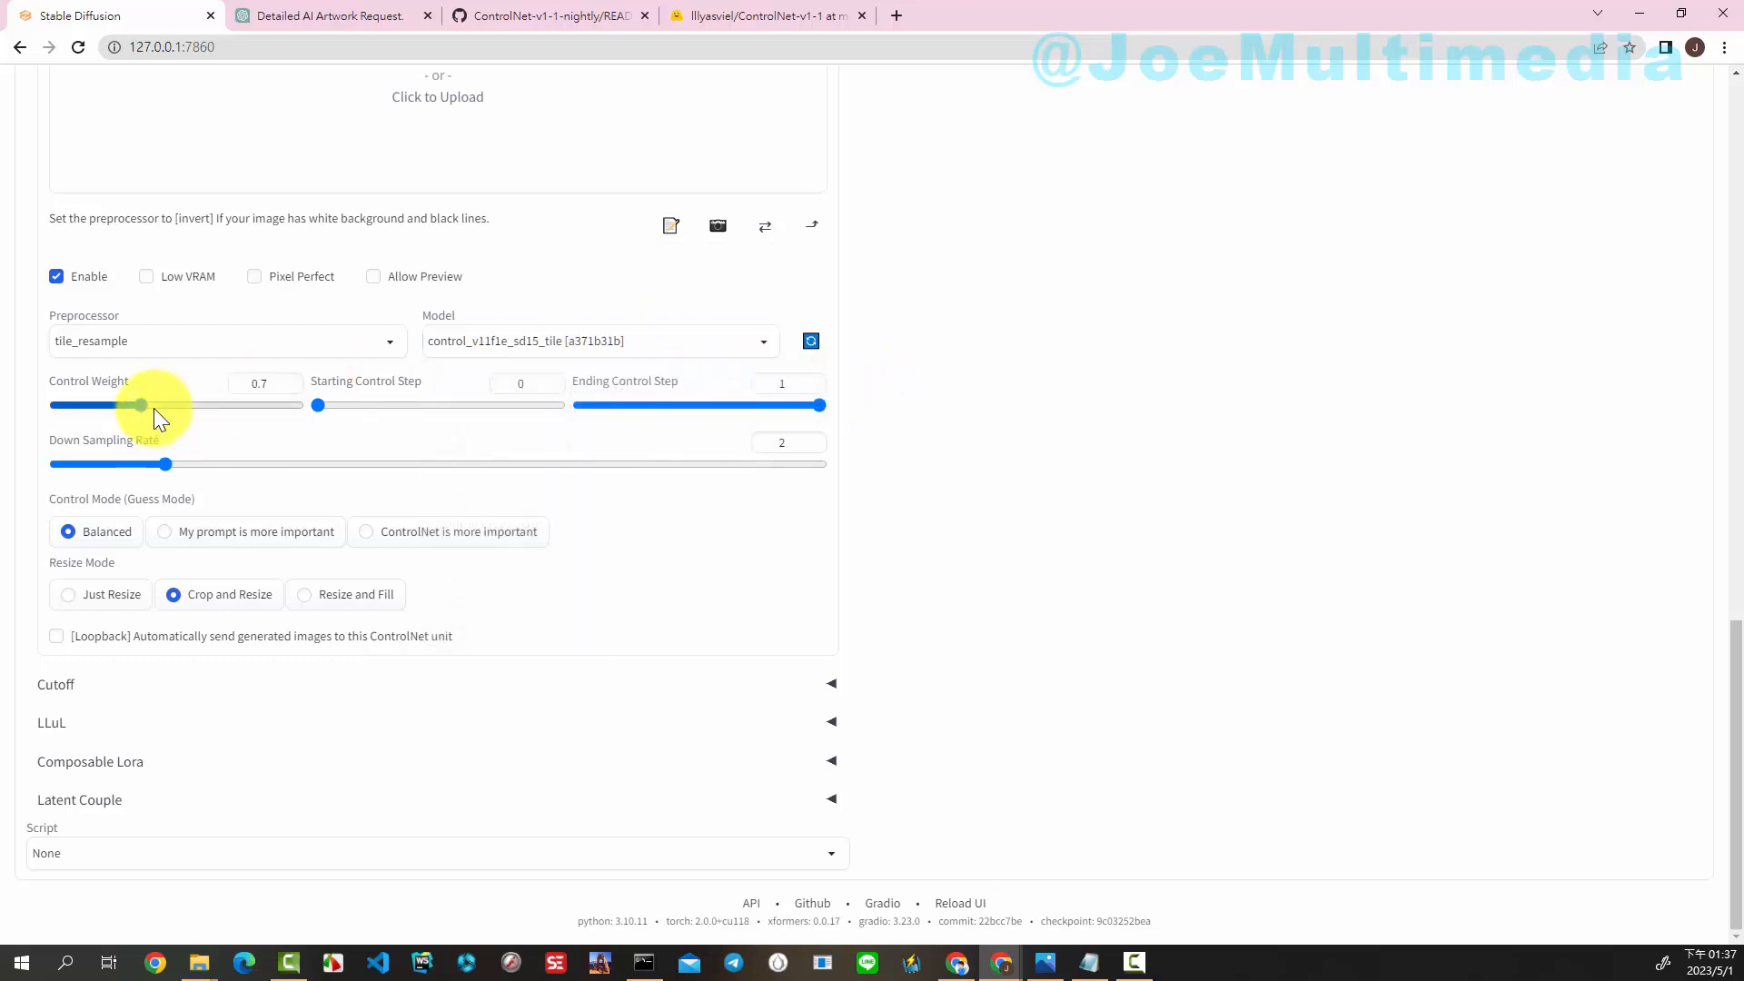
pyautogui.moveTo(149, 406); pyautogui.dragTo(182, 406)
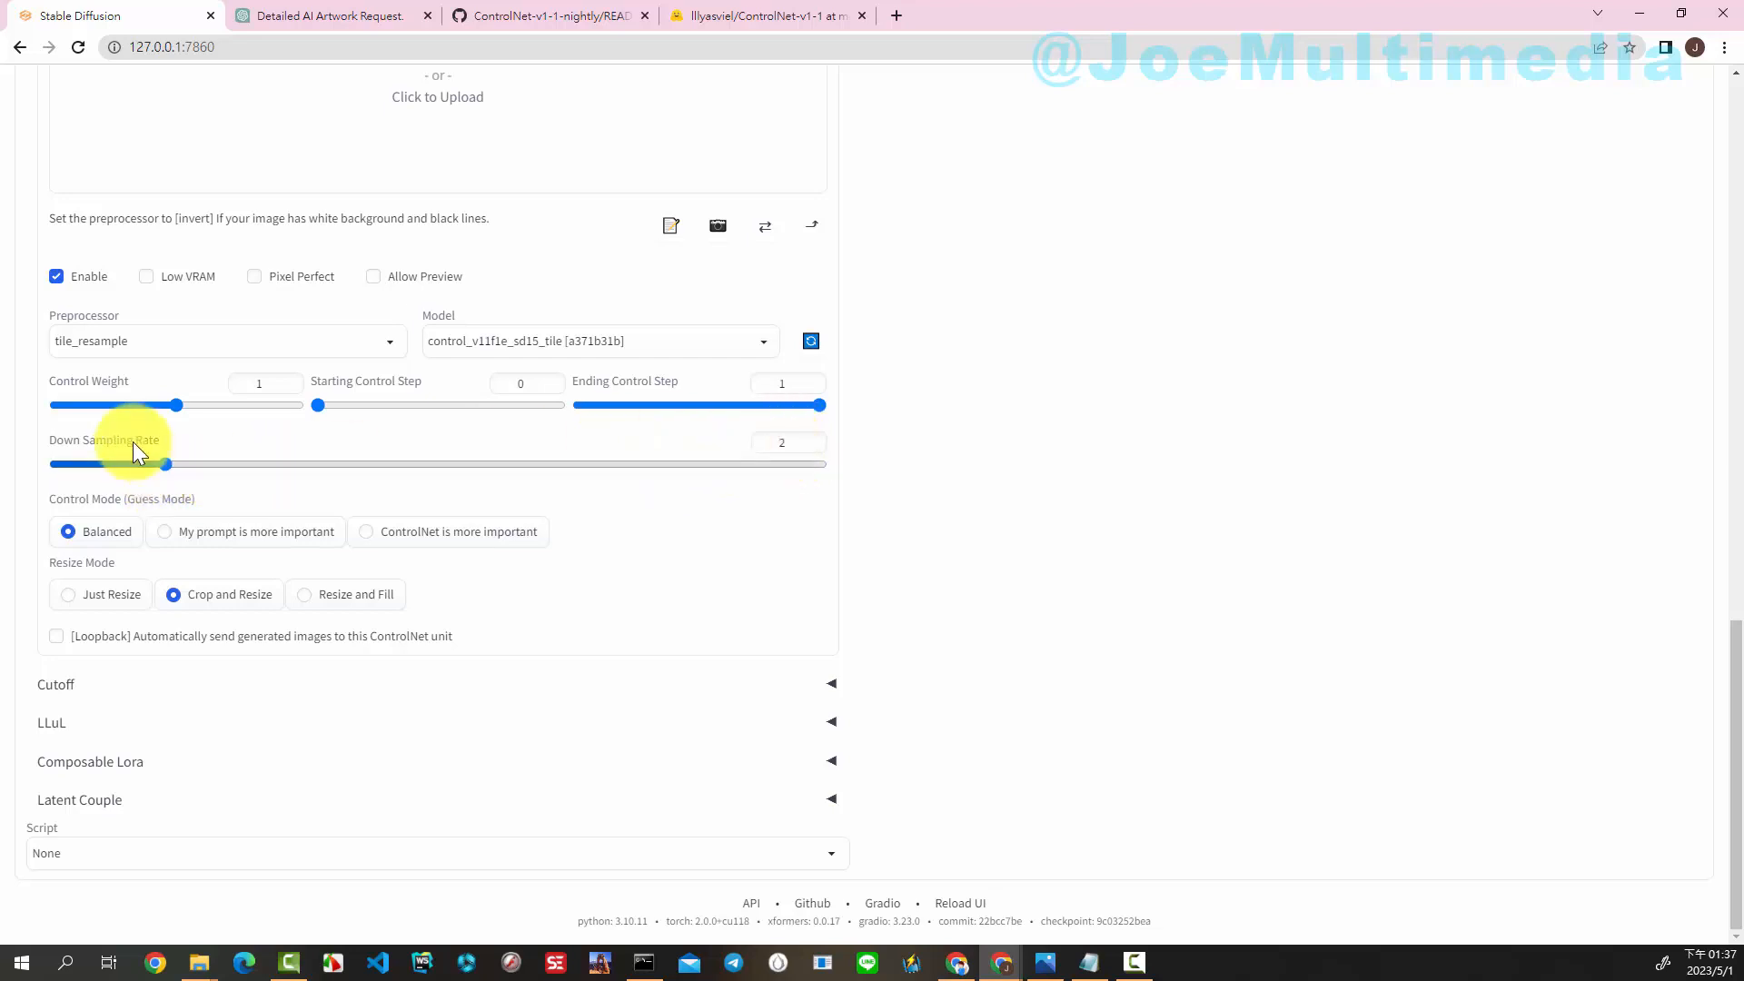
# - Review the img2img source image, the generation settings and the ControlNet Unit 0 options, including down sampling rate, control mode and resize mode
pyautogui.scroll(15, 466, 444)
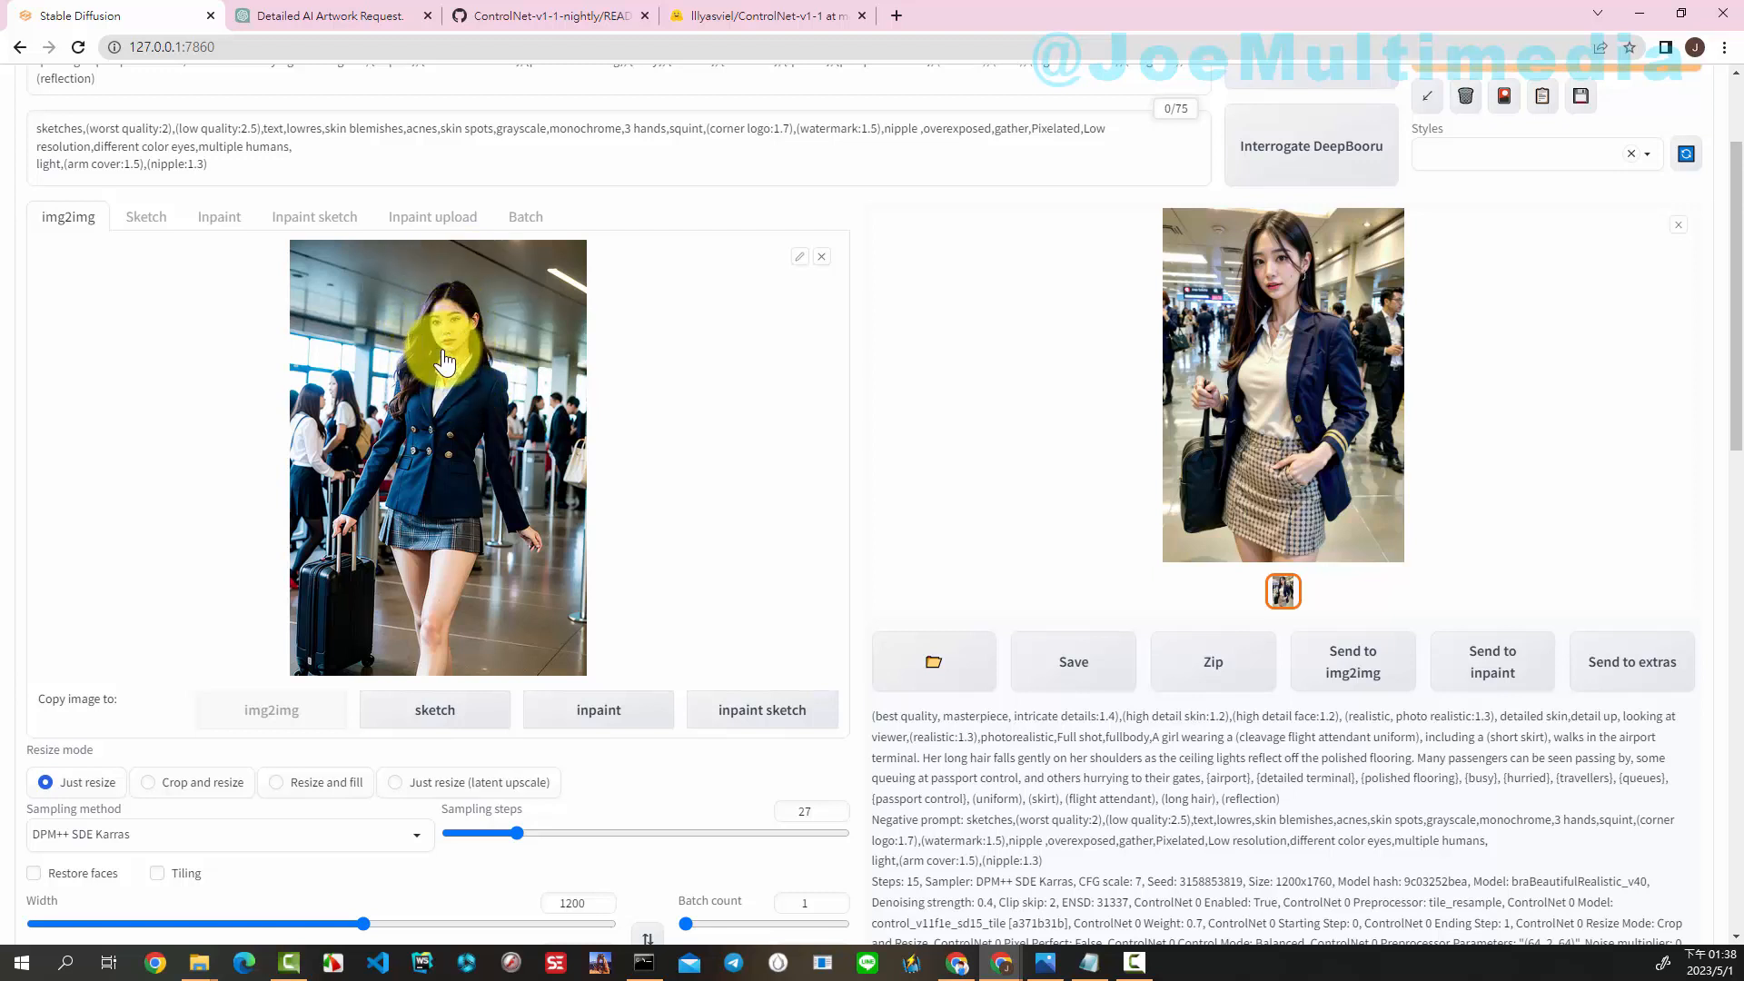
pyautogui.scroll(-13, 505, 399)
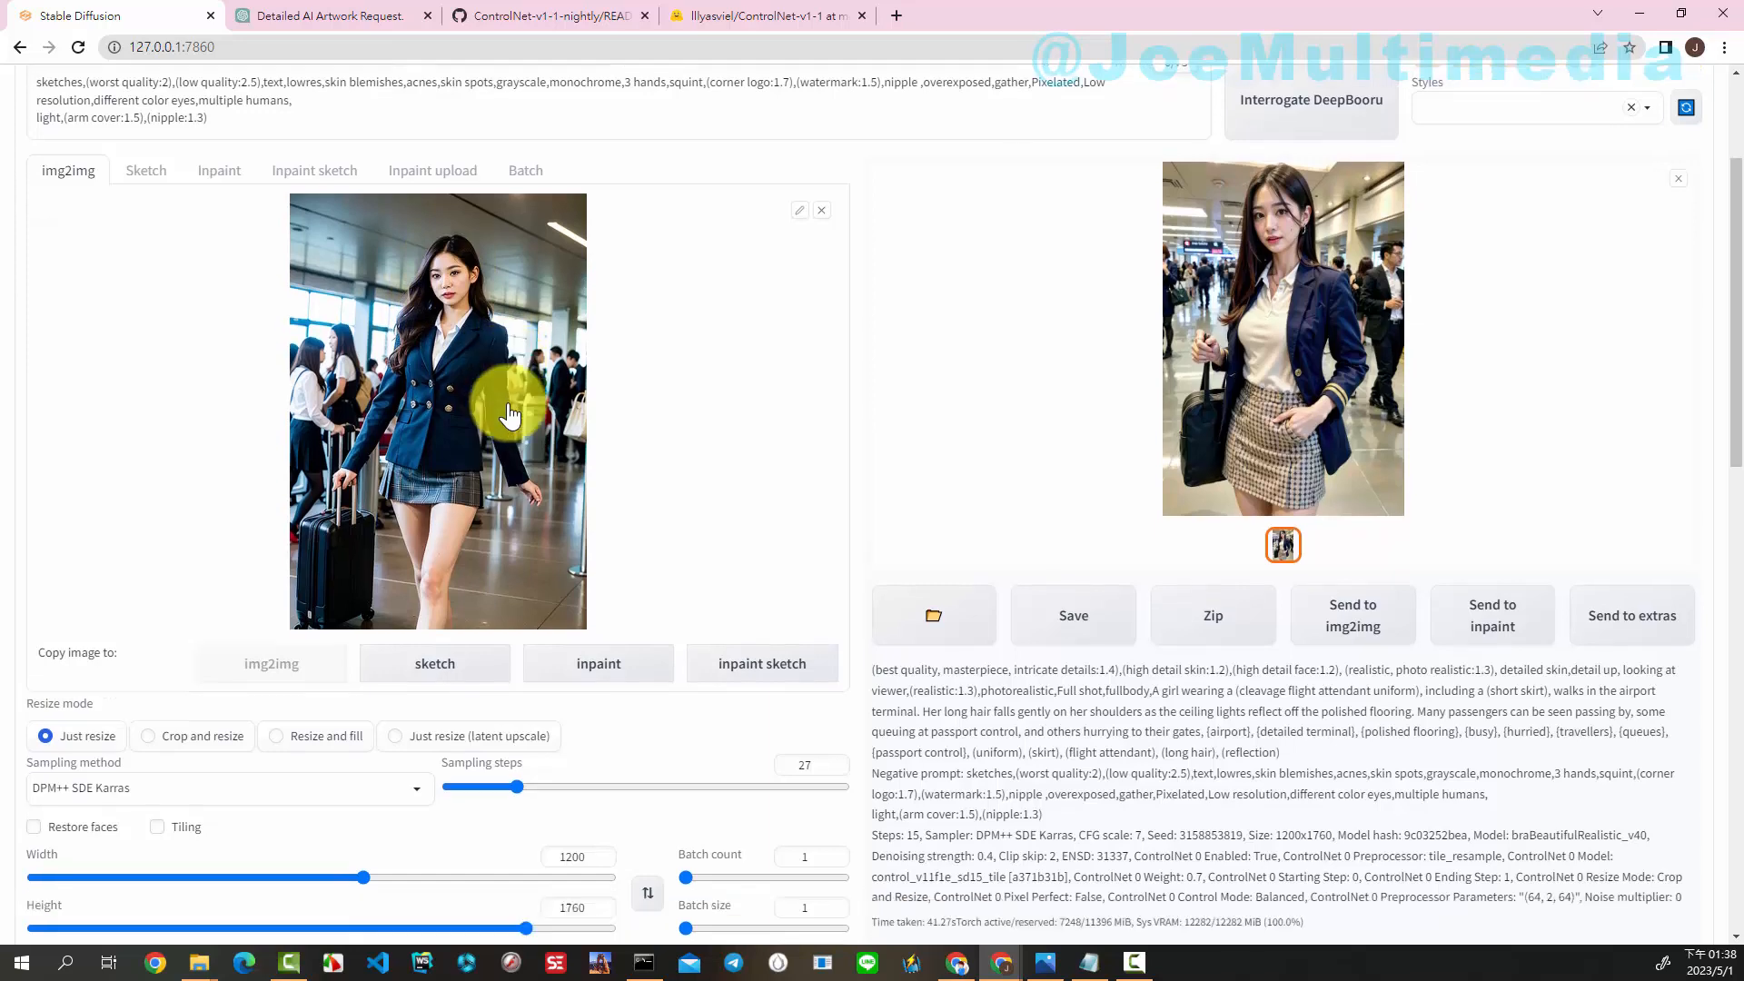
pyautogui.scroll(-2, 509, 413)
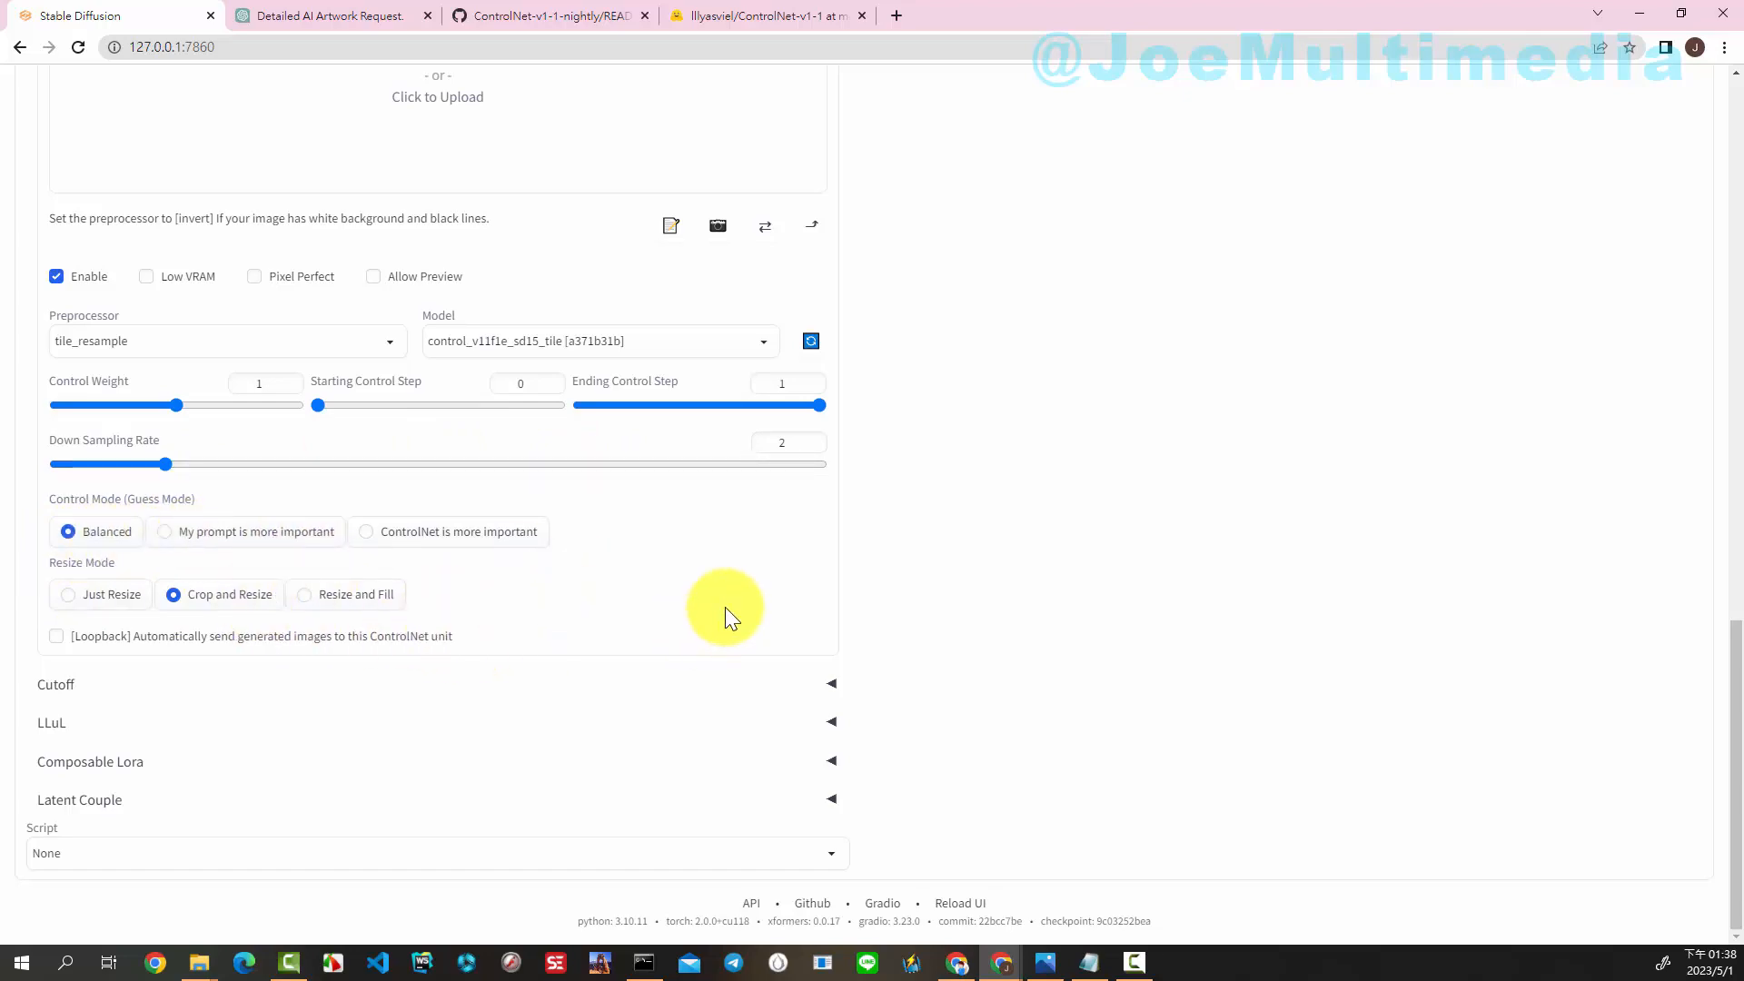
pyautogui.scroll(12, 725, 607)
pyautogui.scroll(-5, 721, 598)
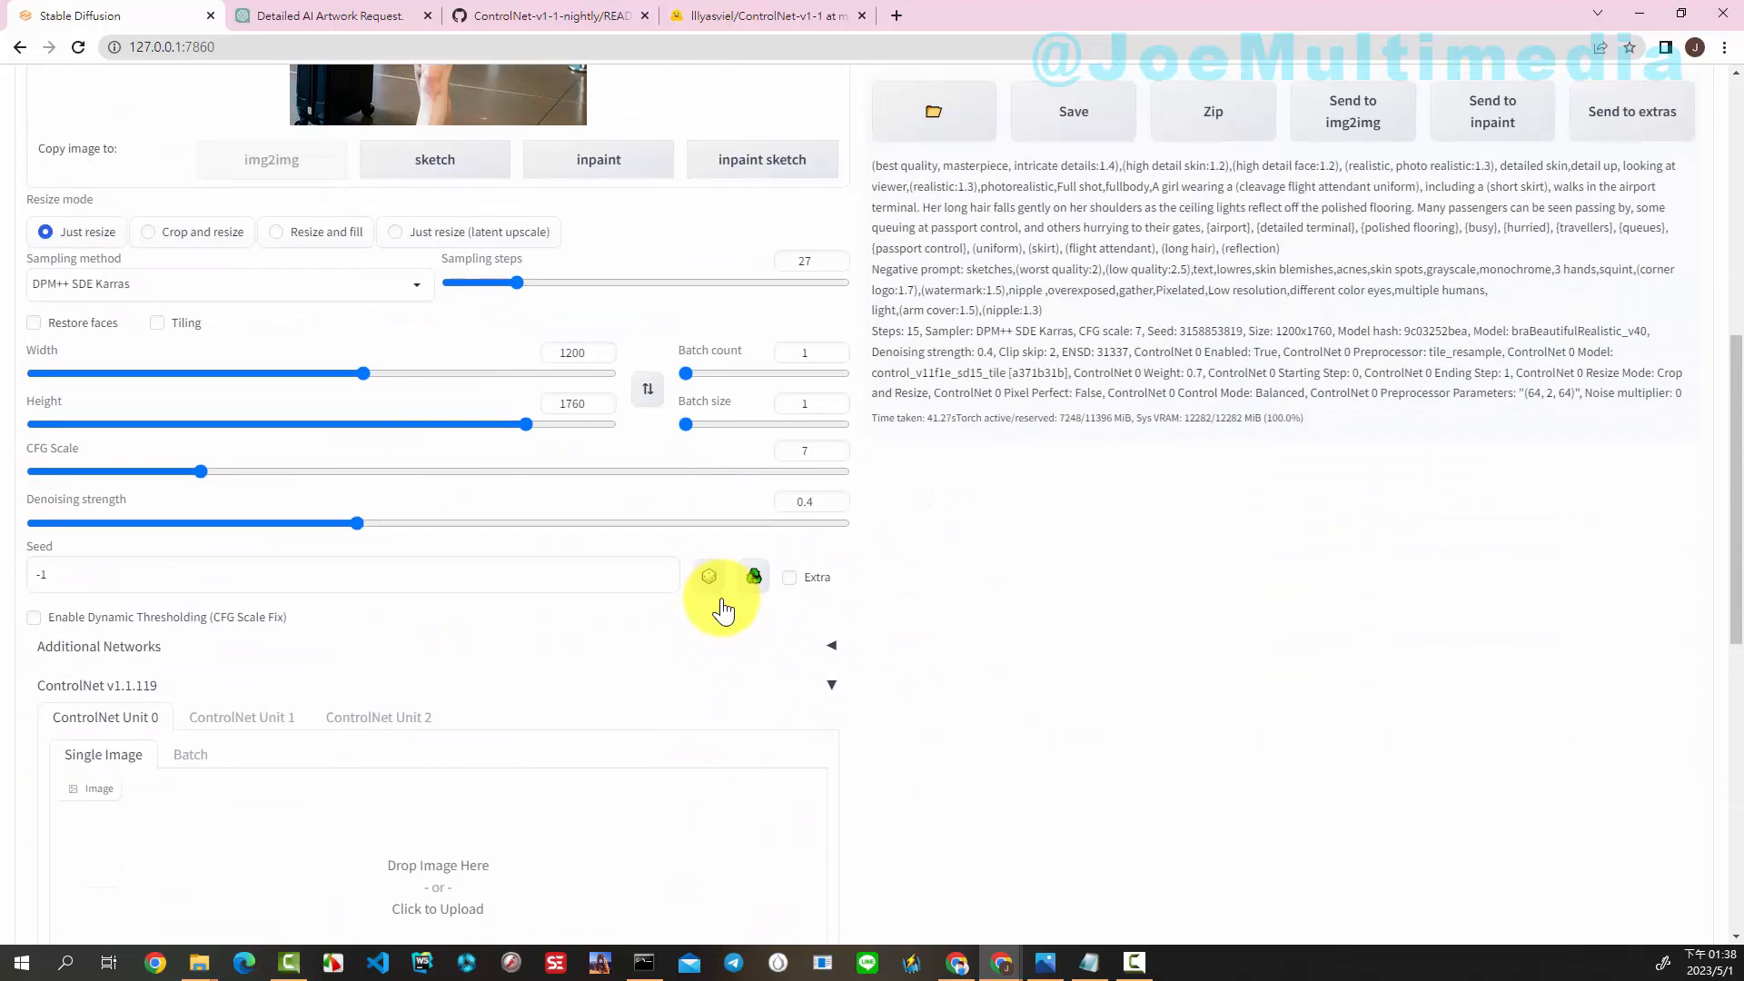
pyautogui.scroll(-4, 721, 607)
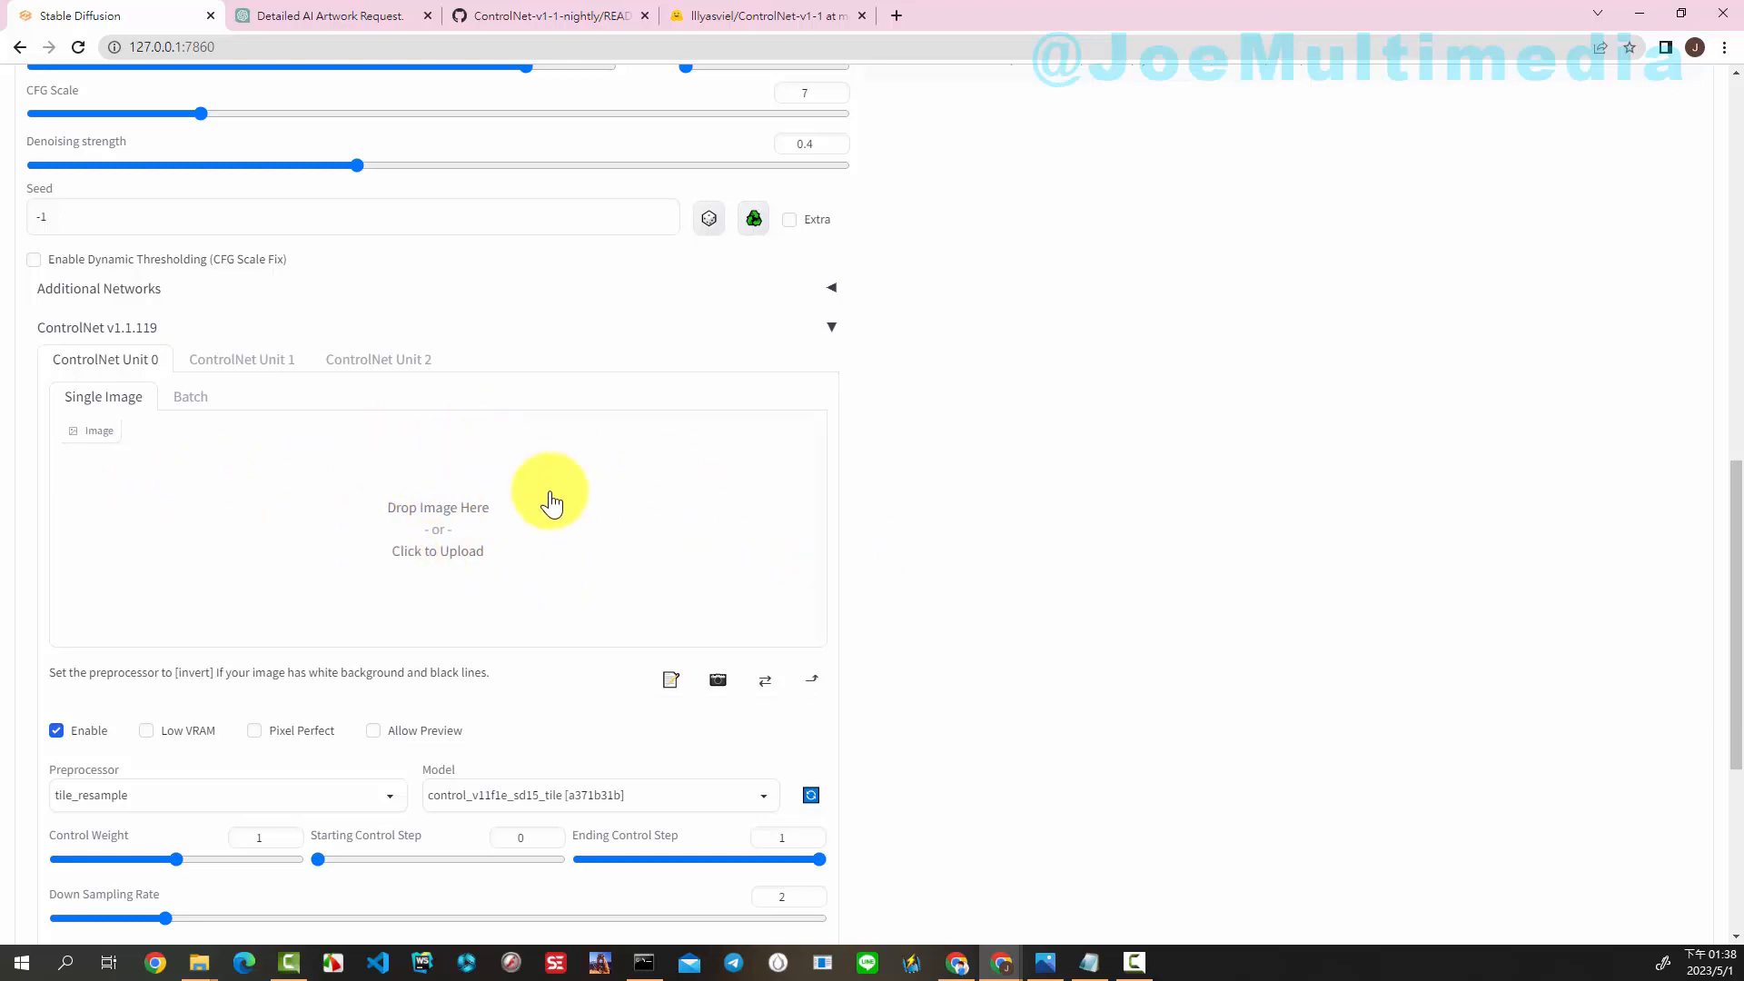
pyautogui.scroll(-4, 400, 690)
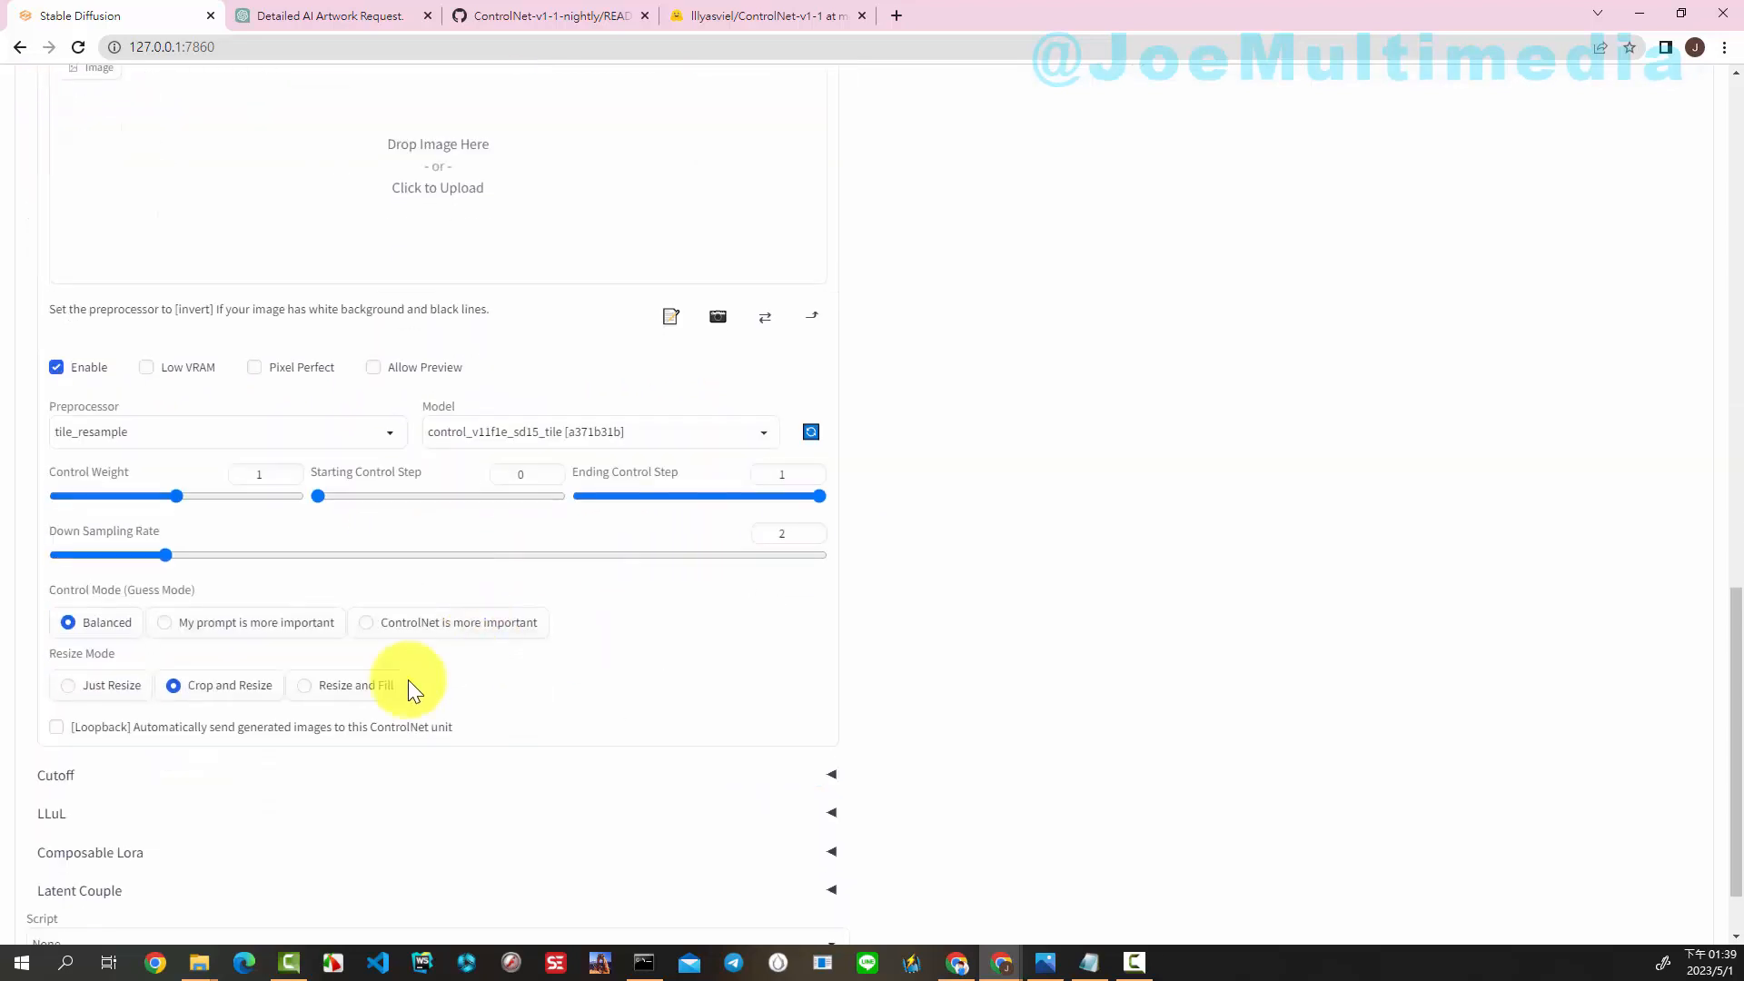
pyautogui.scroll(4, 280, 483)
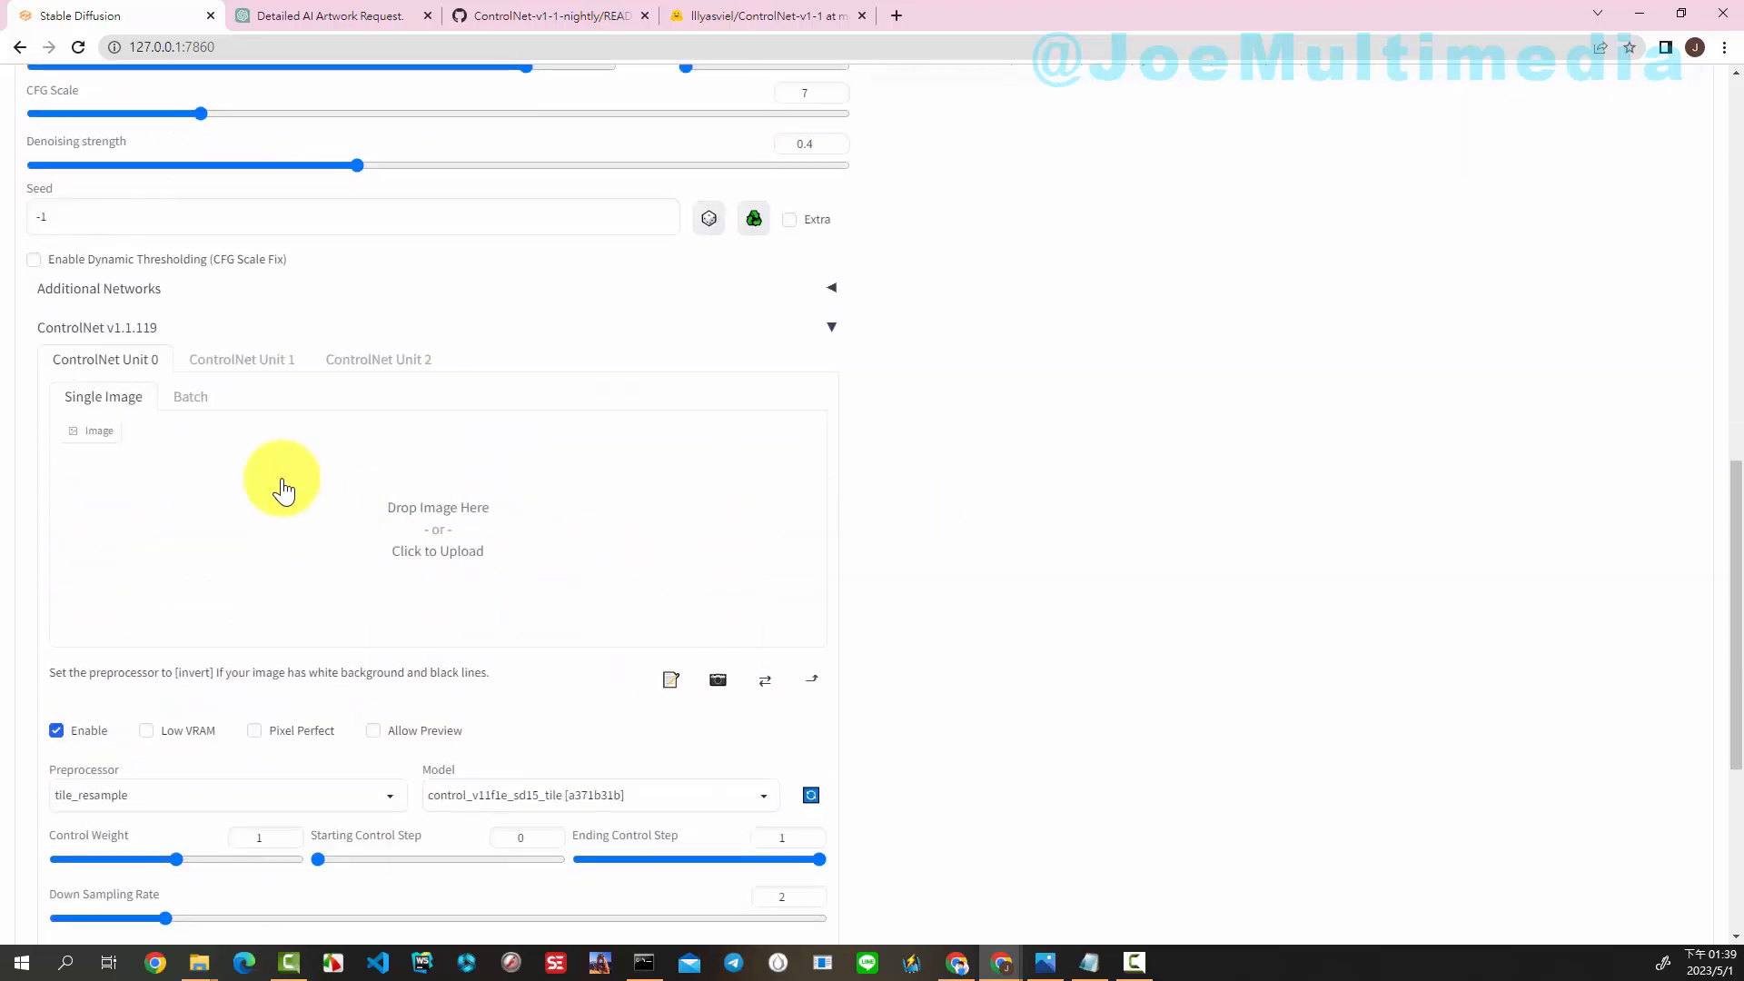
# - Generate the img2img image with the ControlNet tile settings and open the result in the enlarged view
pyautogui.scroll(15, 974, 558)
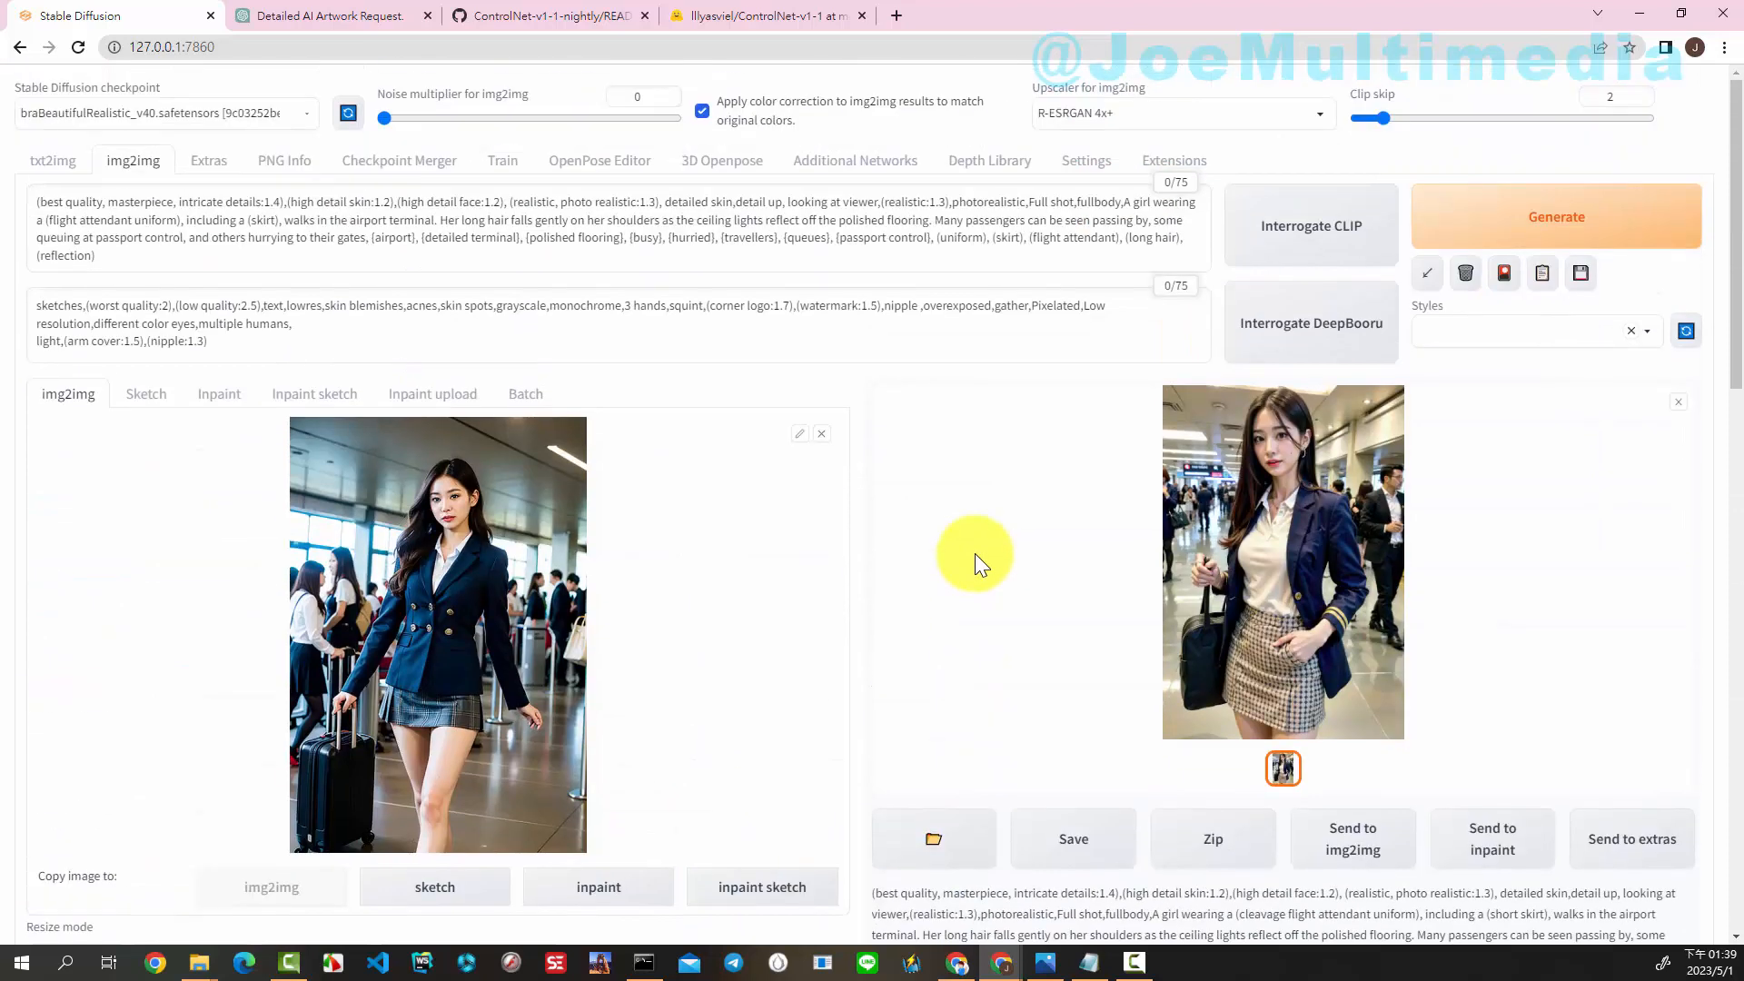
pyautogui.click(1580, 213)
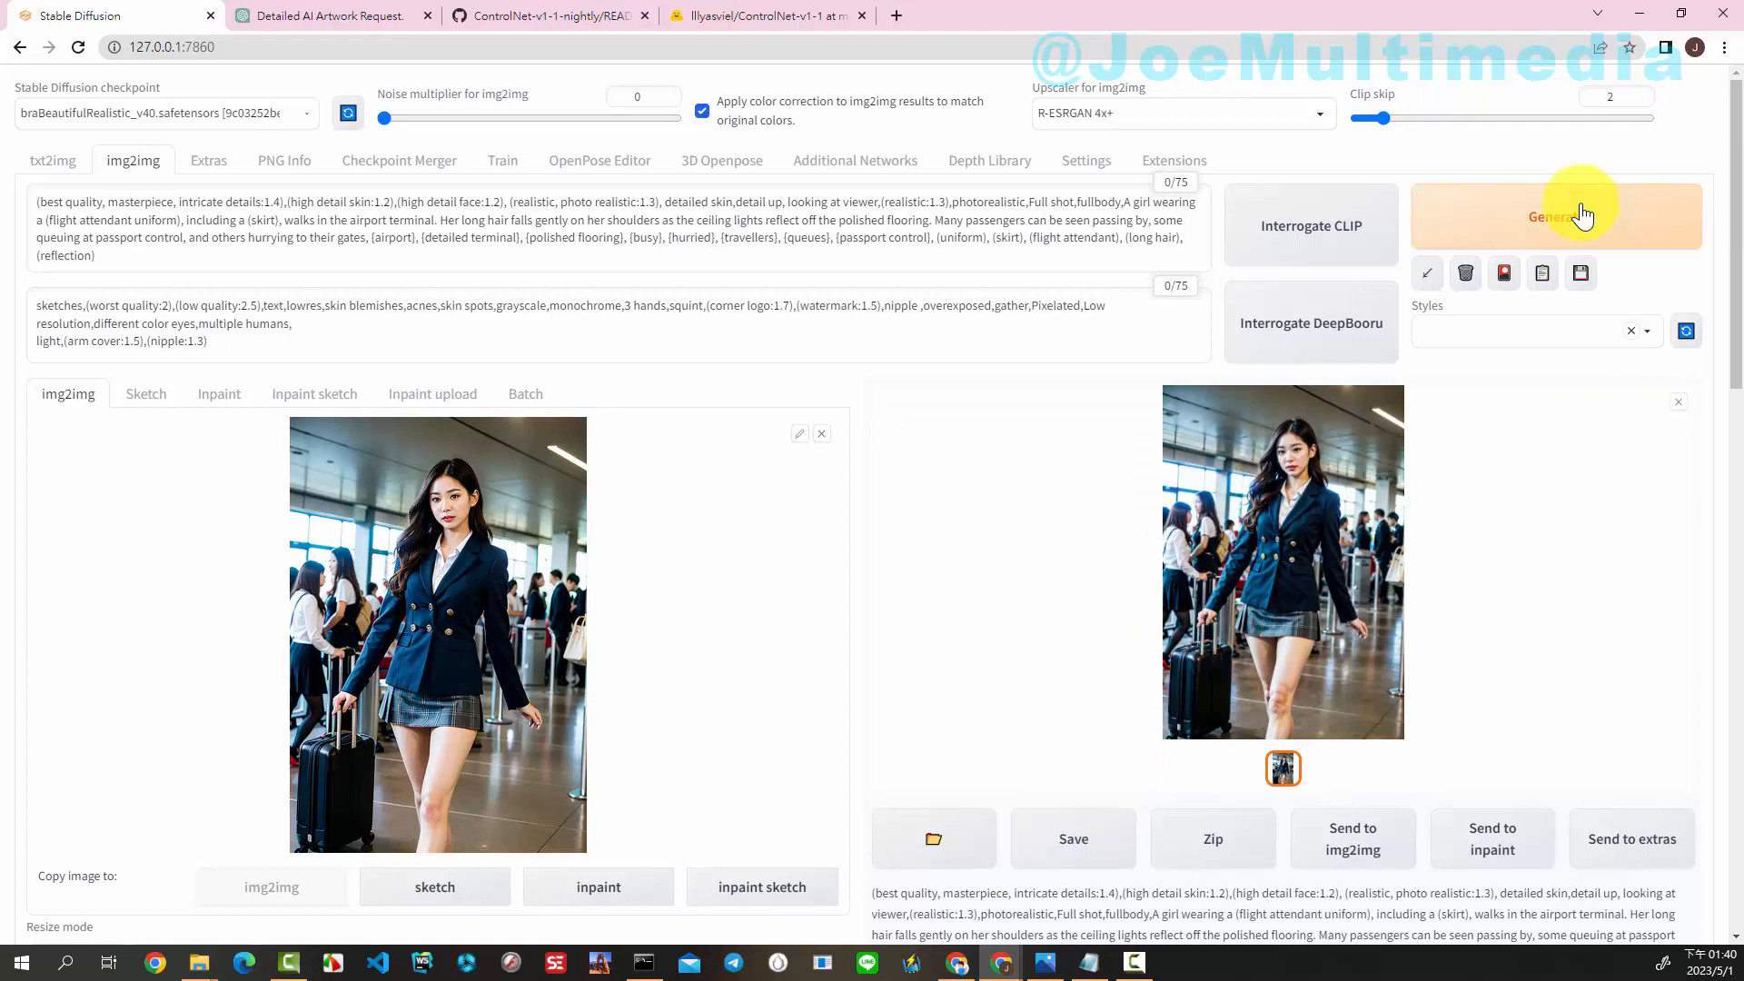
pyautogui.click(1278, 553)
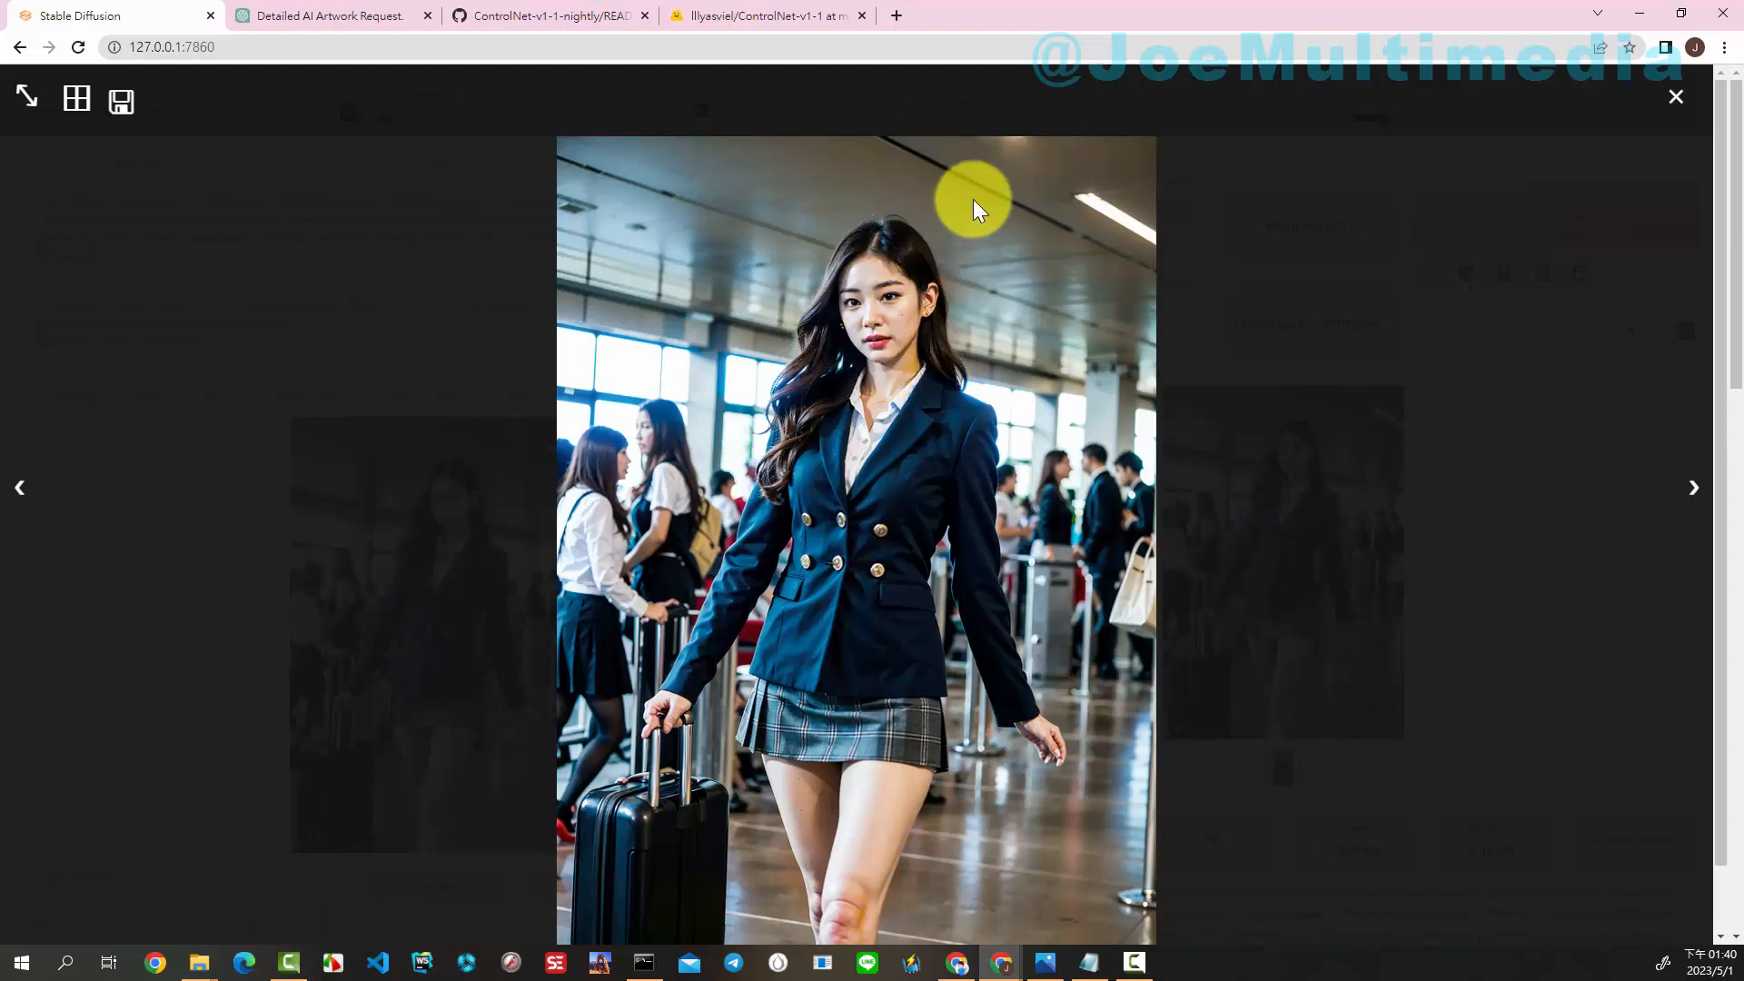